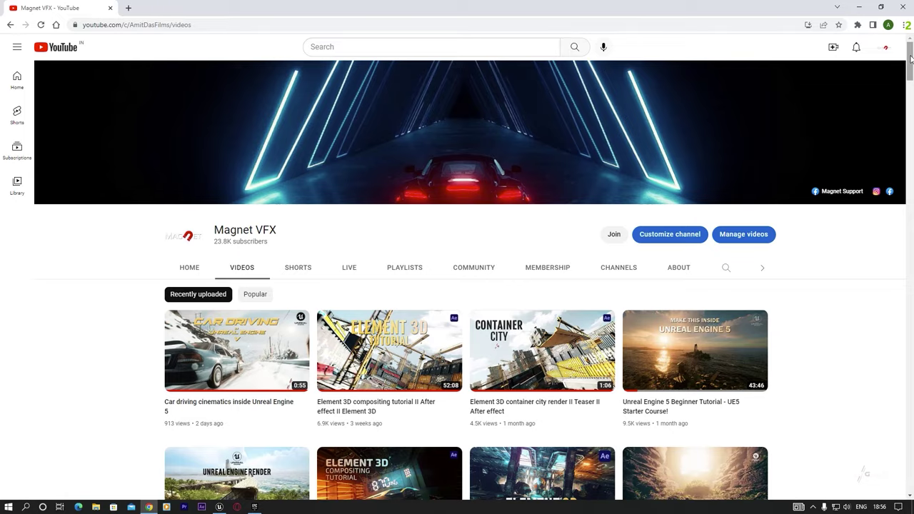
mouse_move(910, 59)
mouse_down()
mouse_move(910, 209)
mouse_move(905, 50)
mouse_up()
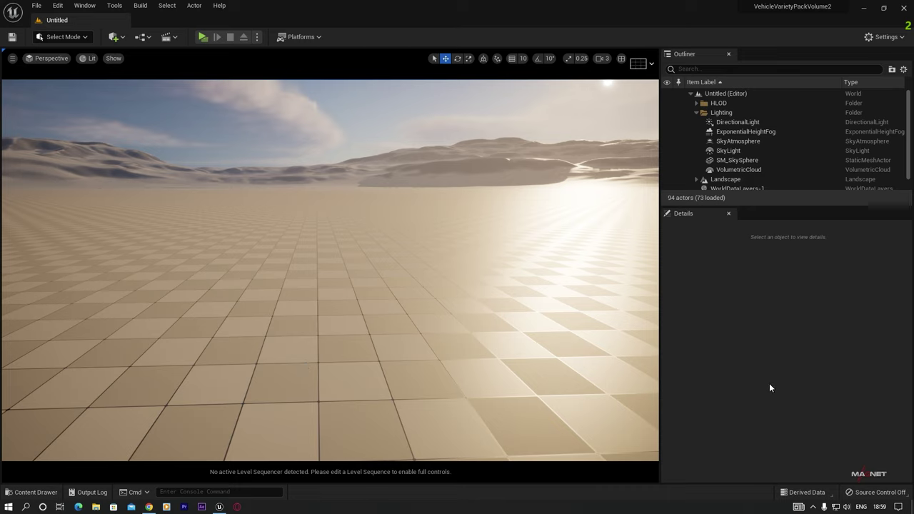
Switch to the Epic Games Launcher and open the Permanently Free Collection in the Unreal Engine Marketplace
click(812, 507)
click(808, 491)
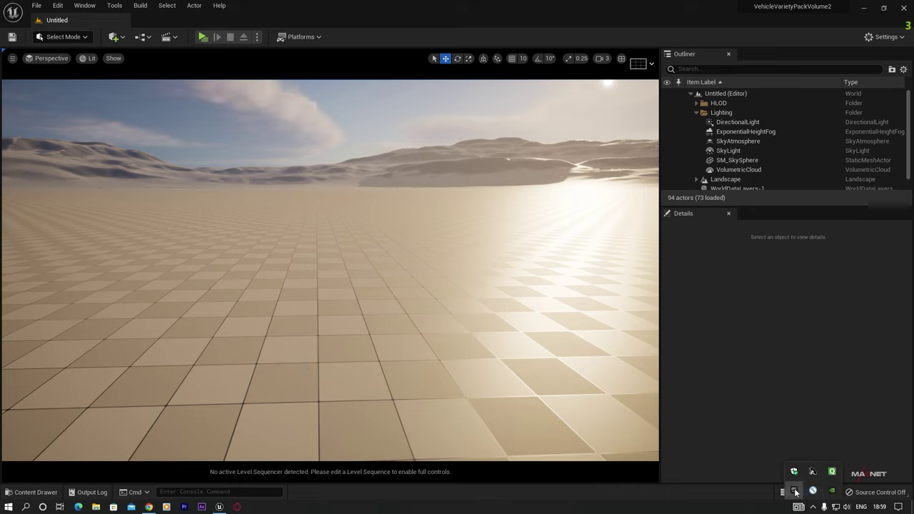
click(240, 29)
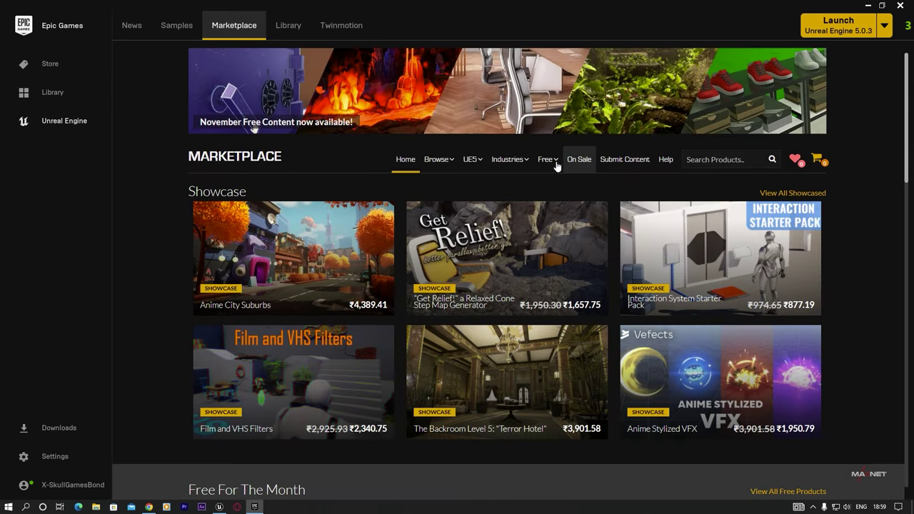
mouse_move(545, 162)
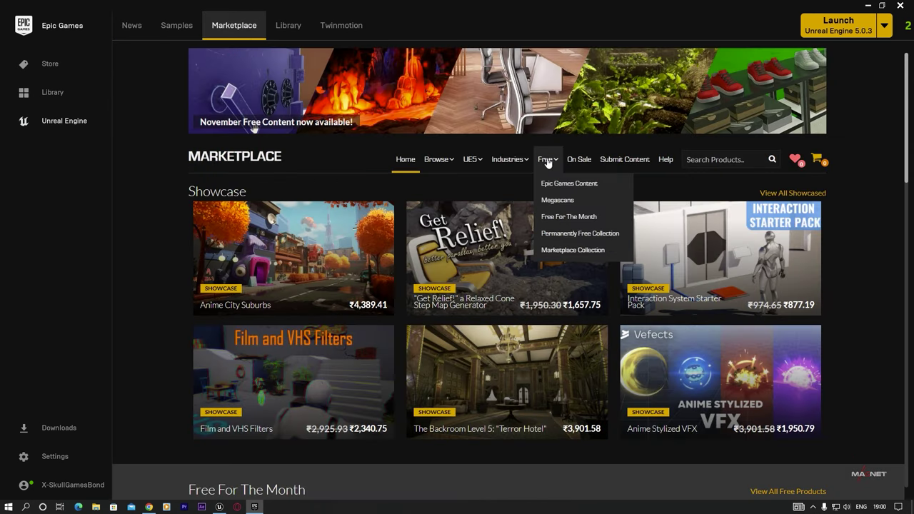
click(576, 237)
Start a project from the free Vehicle Variety Pack Volume 2 and open the VehicleVarietyPackVolume2 project file from its folder inside car_tutorial
scroll(147, 309, down, 3)
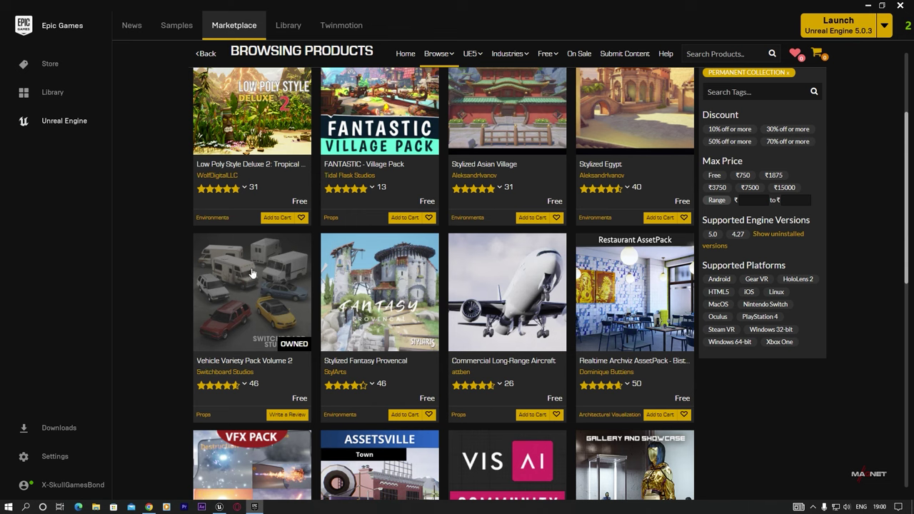
click(259, 292)
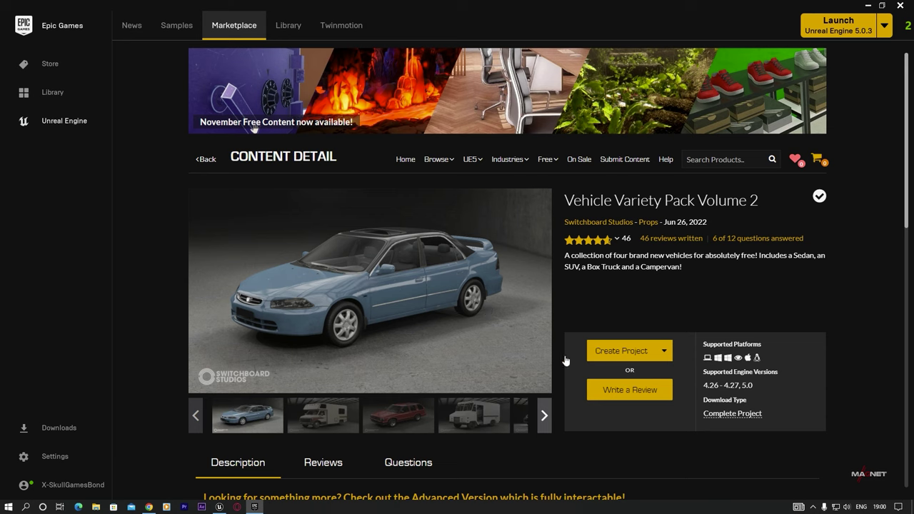
click(629, 352)
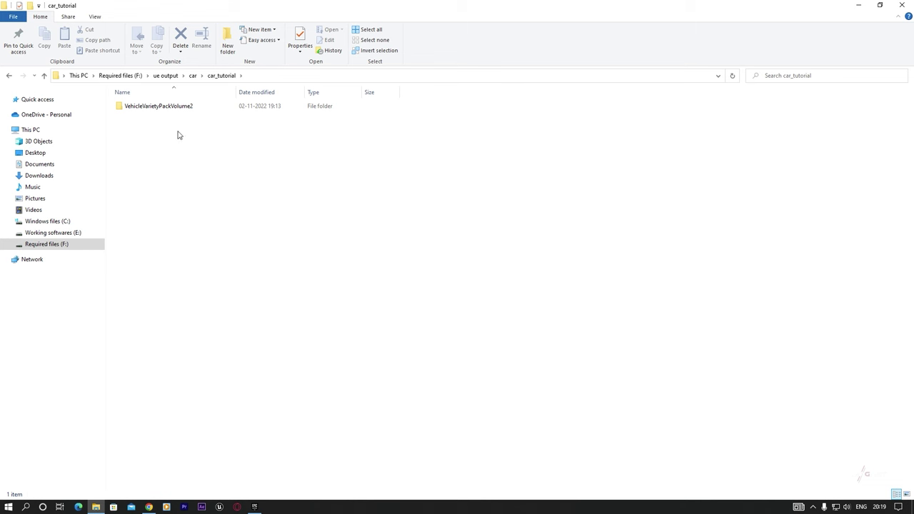
double_click(188, 108)
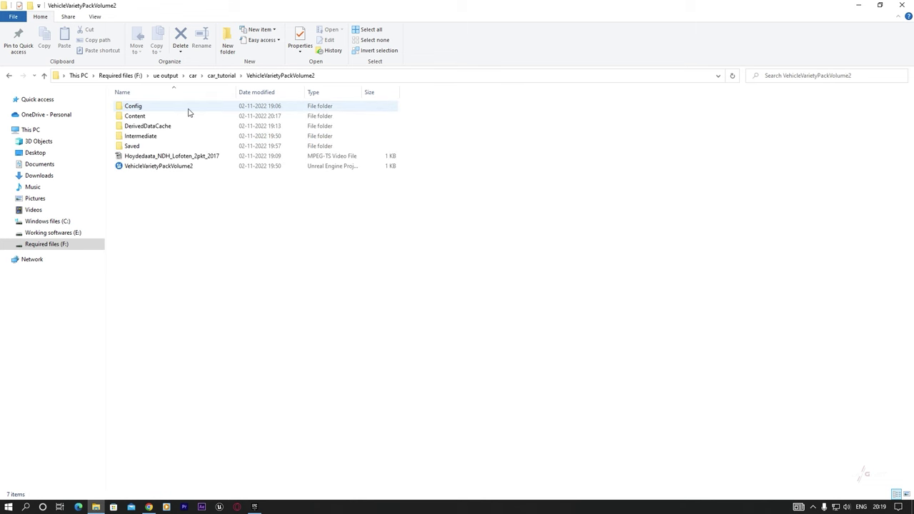
double_click(206, 168)
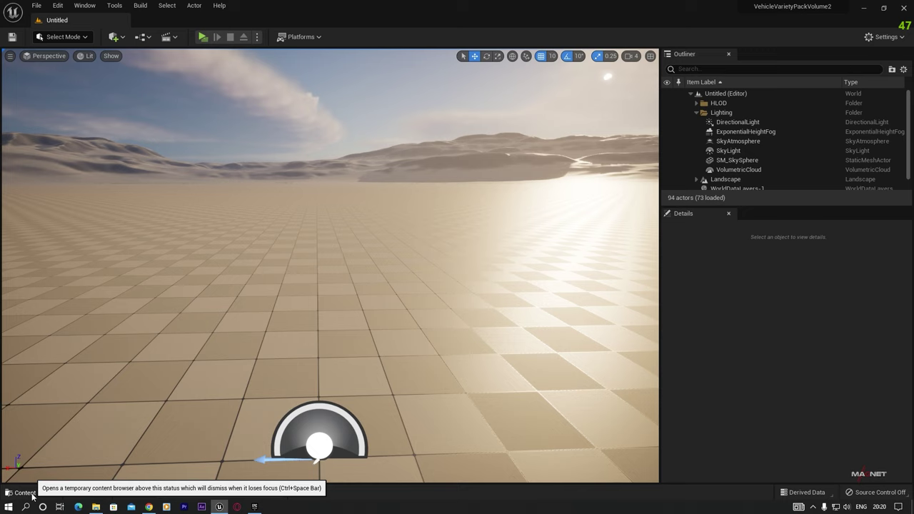
Place the BP_Sedan_Chaos blueprint from Content/VehicleVarietyVol2/Blueprints/Sedan on the ground in the middle of the level view
click(27, 492)
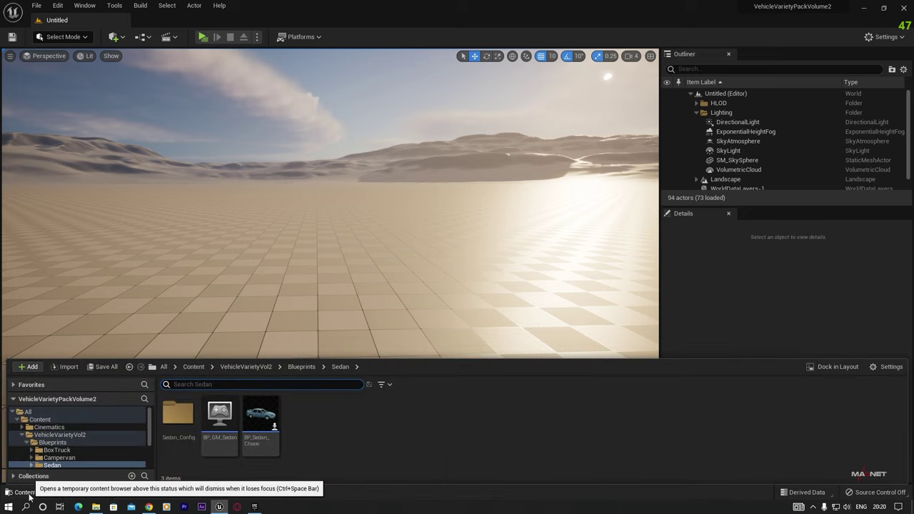
click(41, 419)
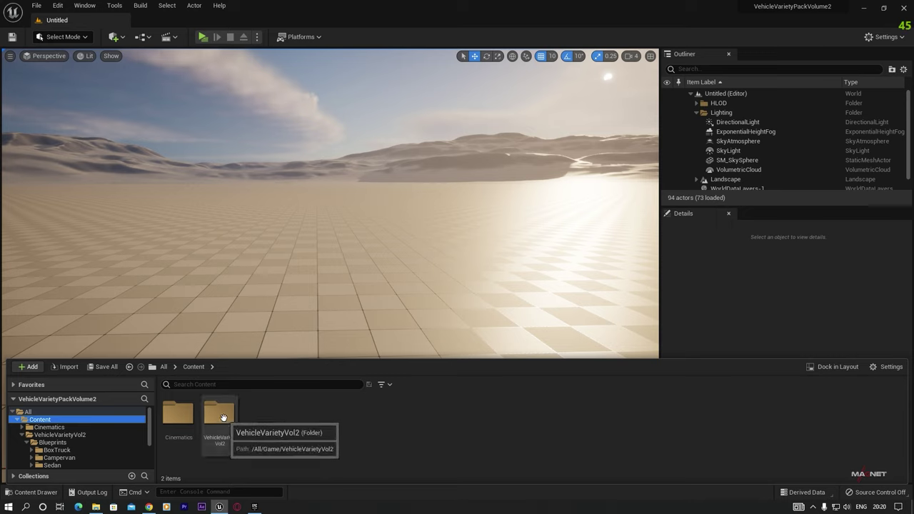
double_click(224, 417)
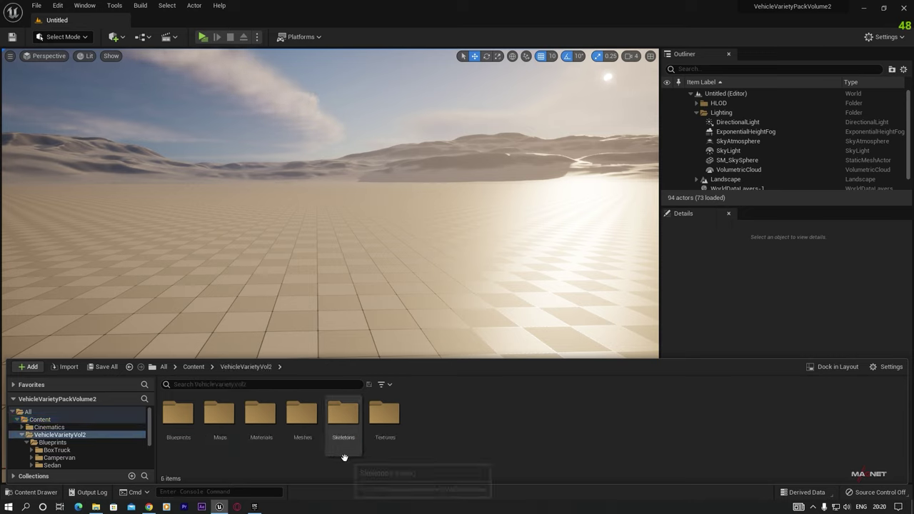
double_click(180, 416)
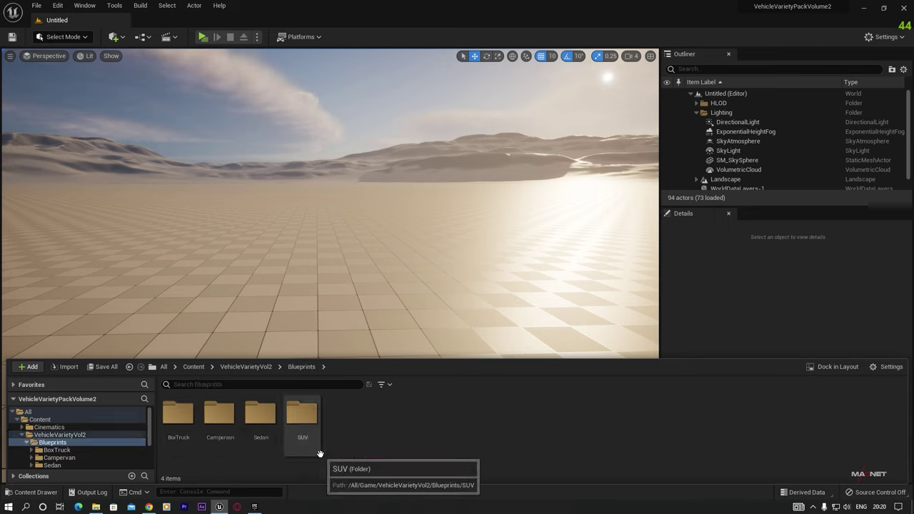
double_click(260, 414)
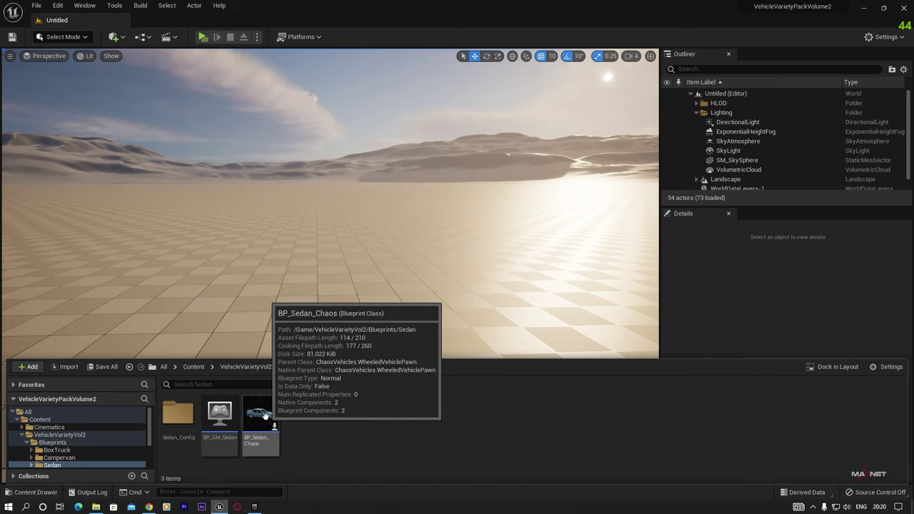
drag(264, 415, 330, 271)
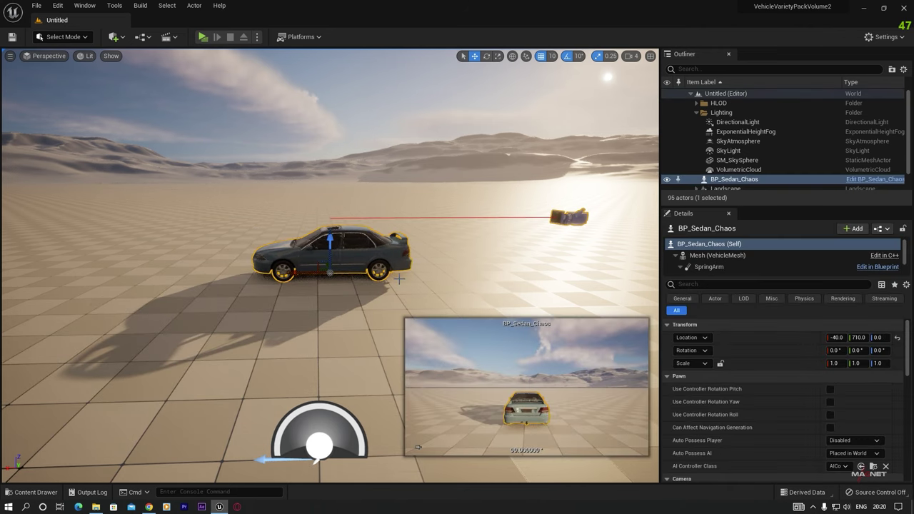
View the sedan from behind and play the level in Selected Viewport mode
key(d)
right_drag(330, 271, 130, 292)
alt+drag(184, 223, 112, 269)
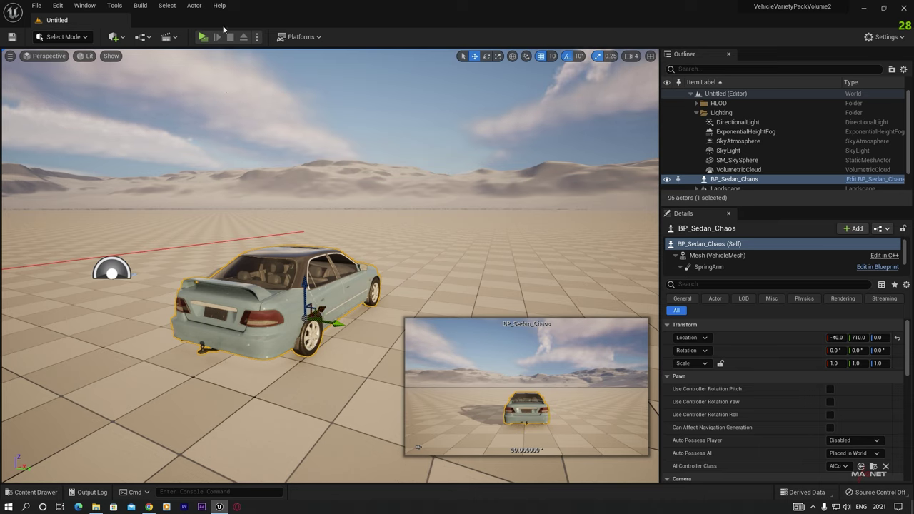
click(258, 37)
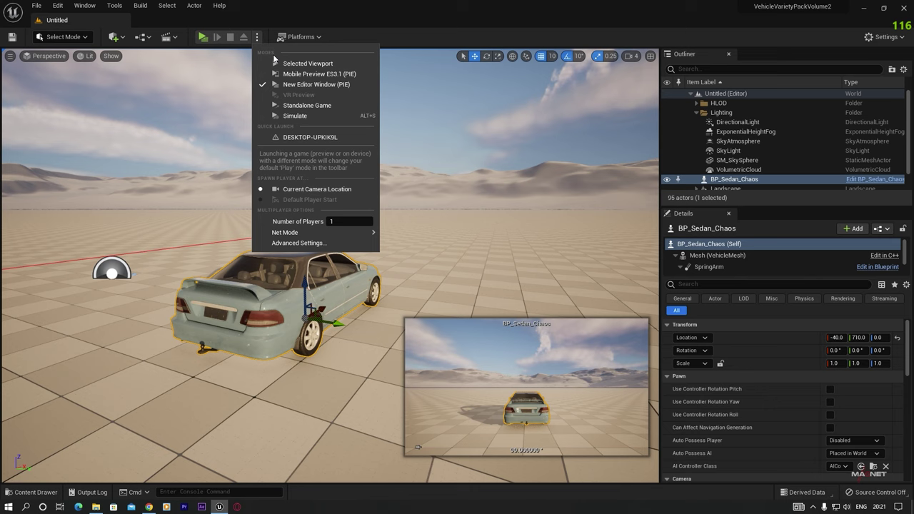
click(312, 65)
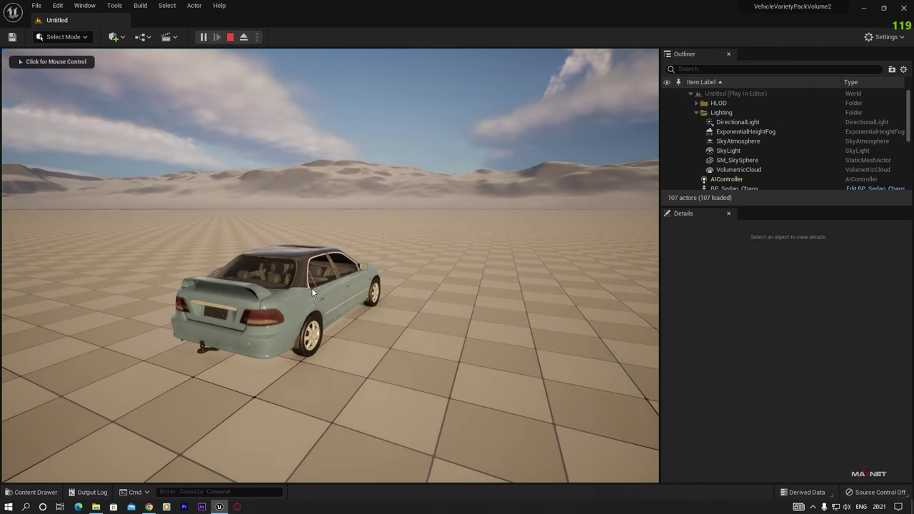
Test the movement controls around the sedan during play to check whether the car can be driven, and stop the play session
click(311, 287)
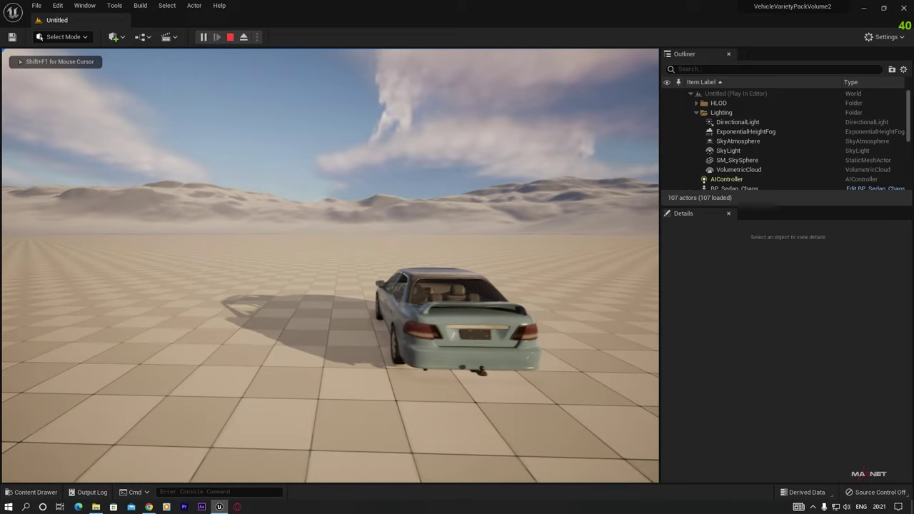
key(w)
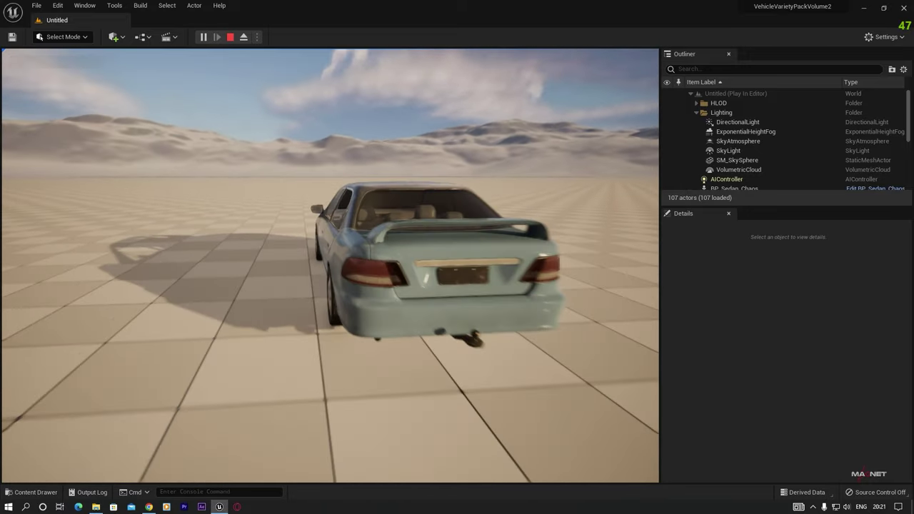
key(s)
key(a)
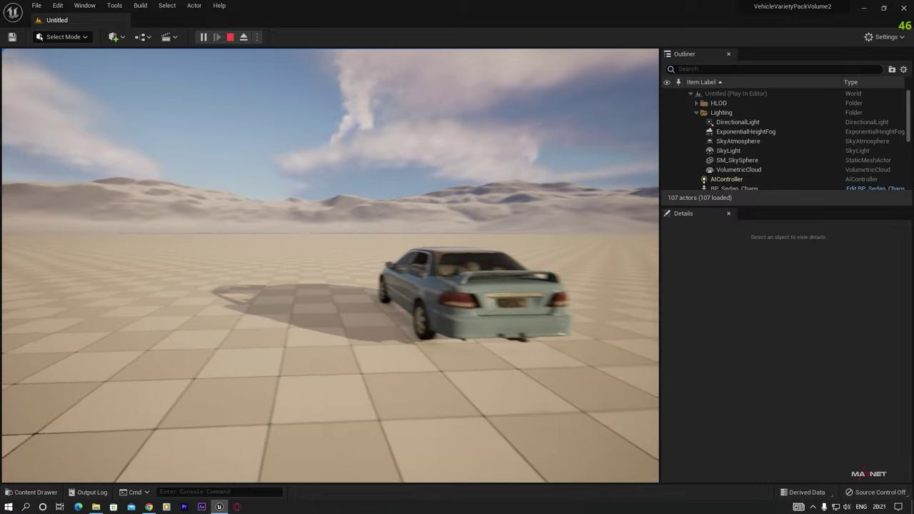
key(w)
key(s)
key(d)
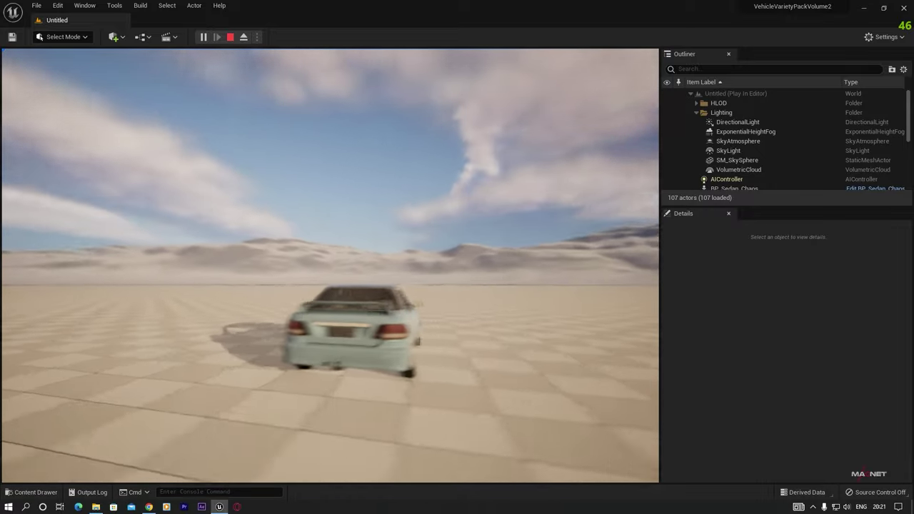
key(w)
key(d)
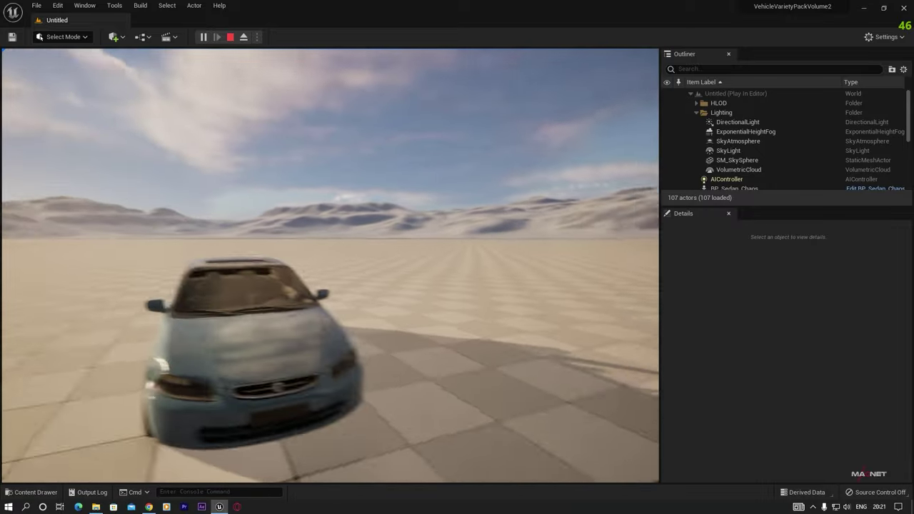
key(a)
key(w)
key(a)
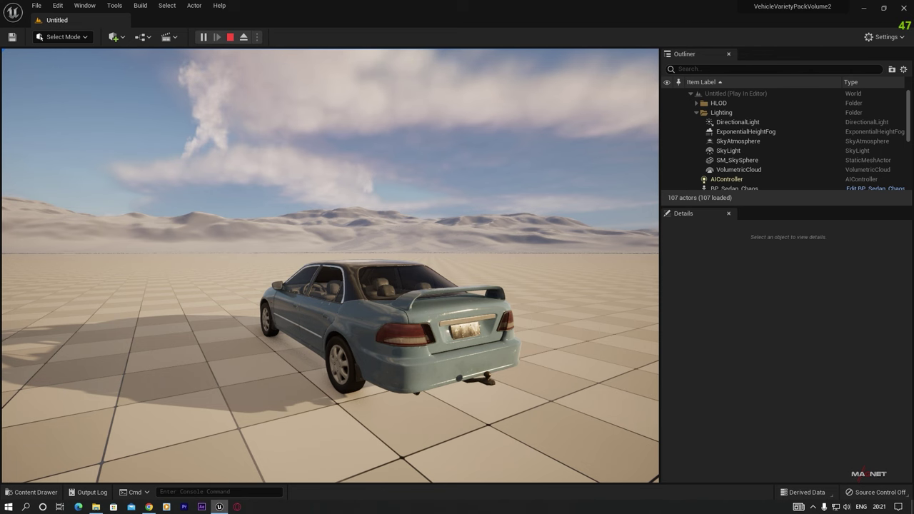
key(Escape)
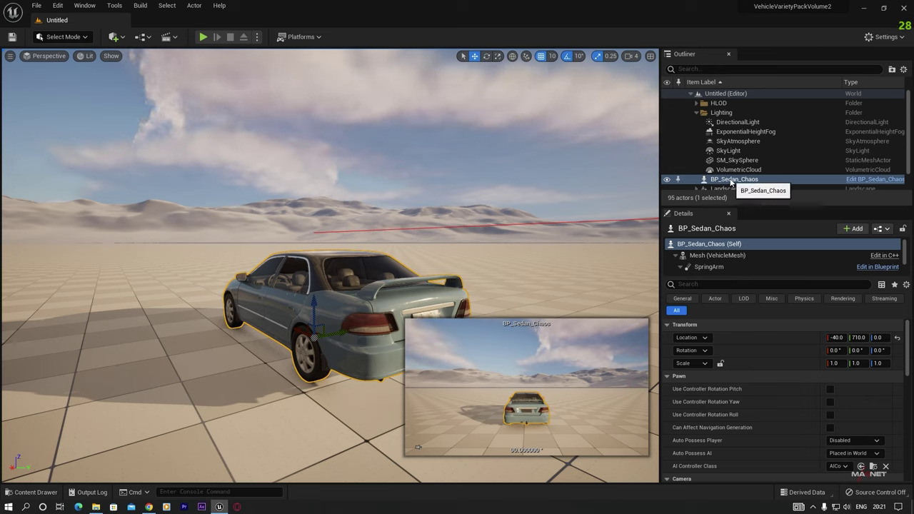
Set Auto Possess Player to Player 0 for BP_Sedan_Chaos, filtering its details by "auto"
click(696, 285)
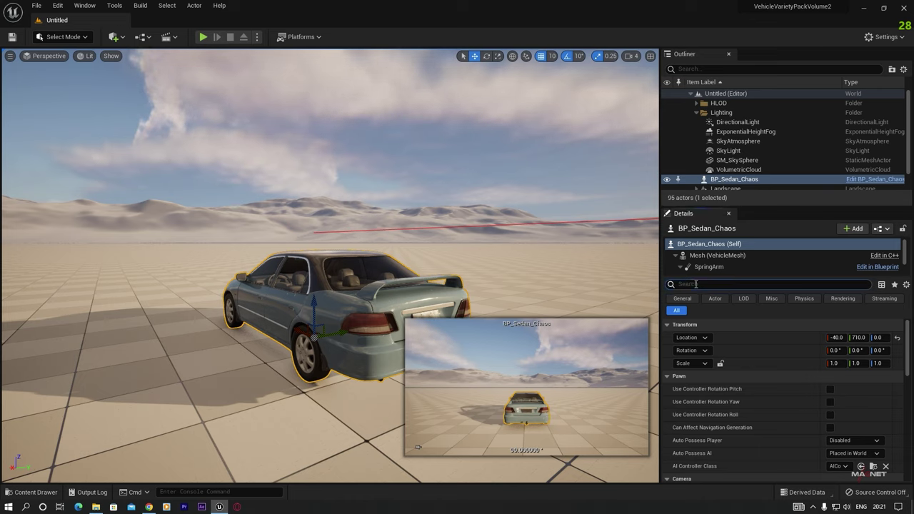
text(auto)
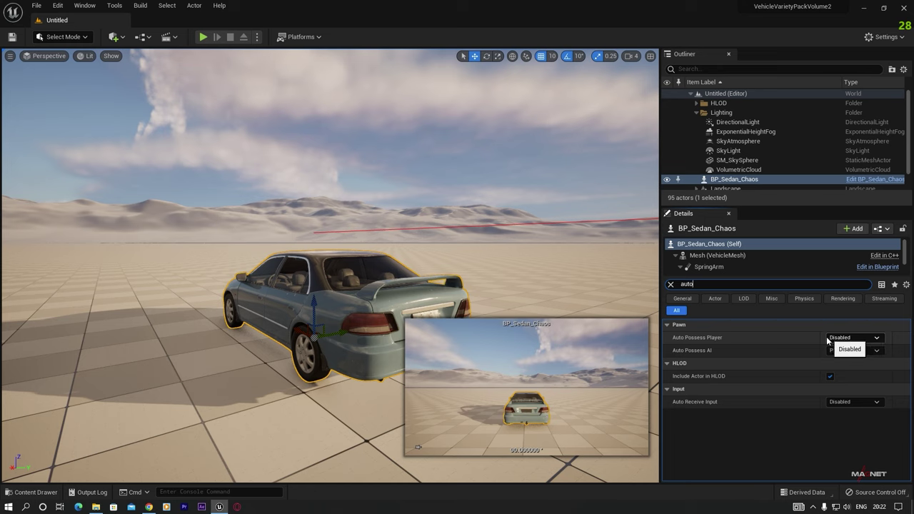
click(854, 339)
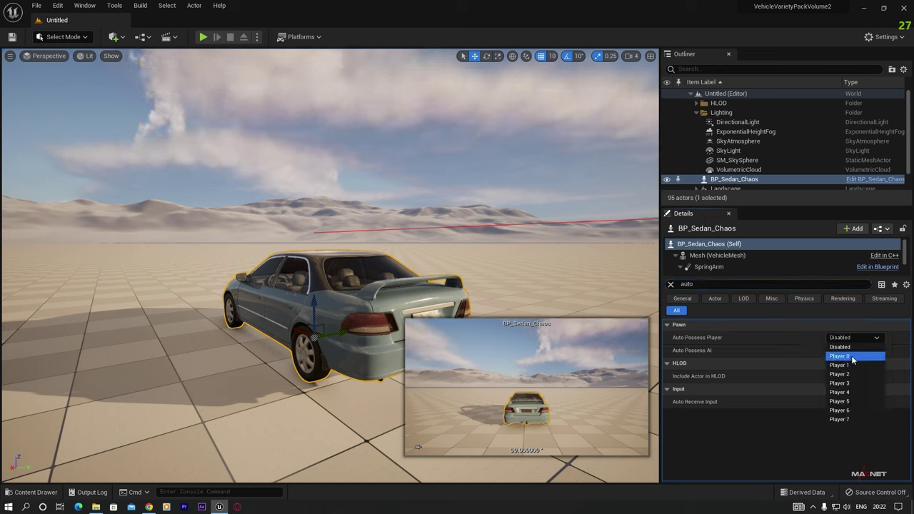
click(850, 356)
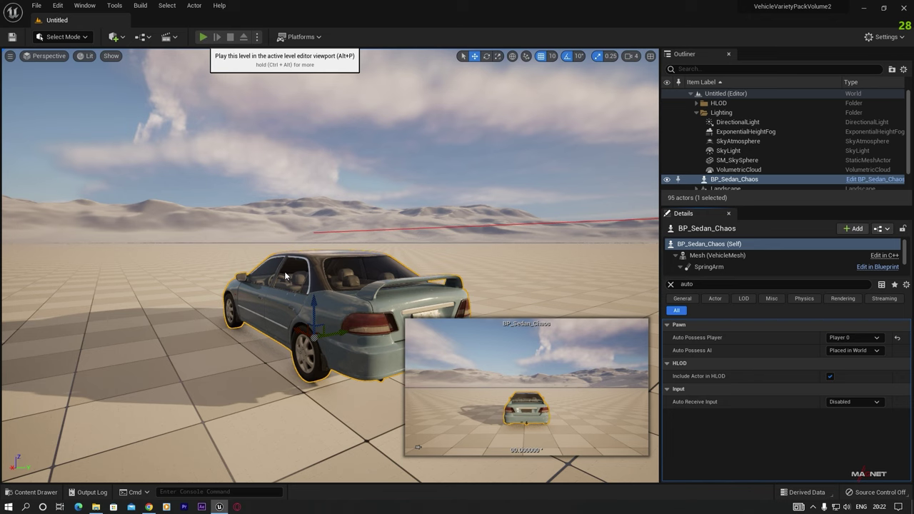
Play the level and test-drive the sedan forward with turns in both directions, and stop the play session
click(204, 36)
key(w)
key(d)
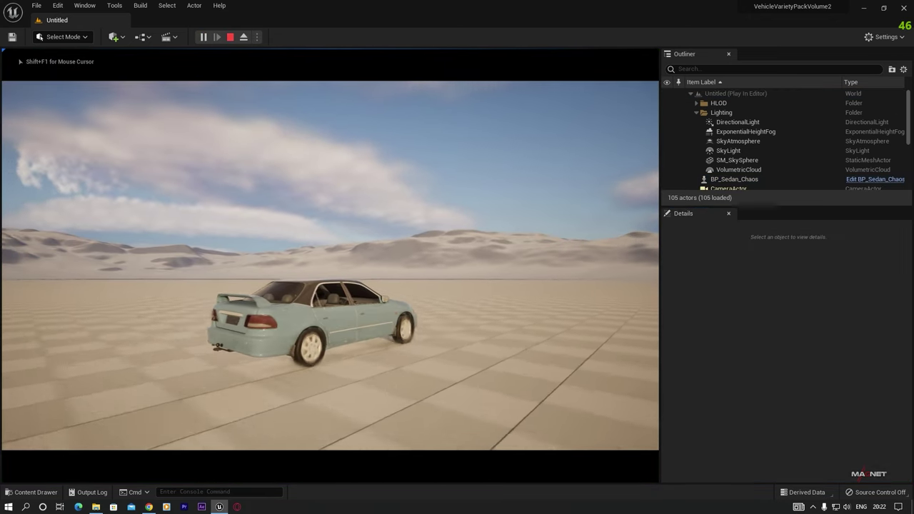
key(a)
key(a)
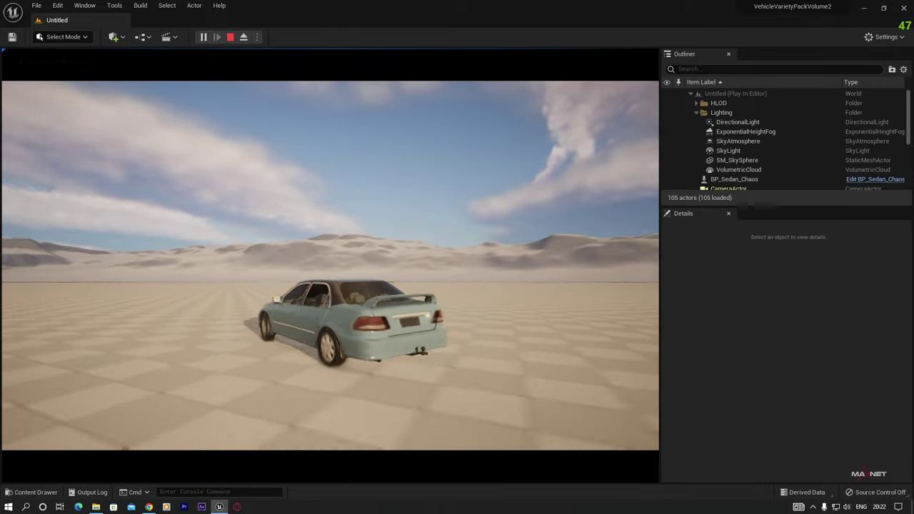
key(a)
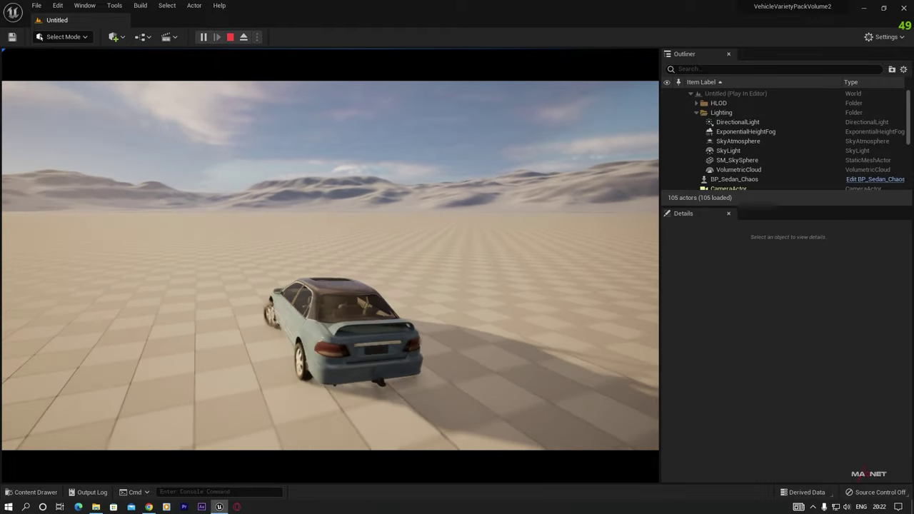
key(d)
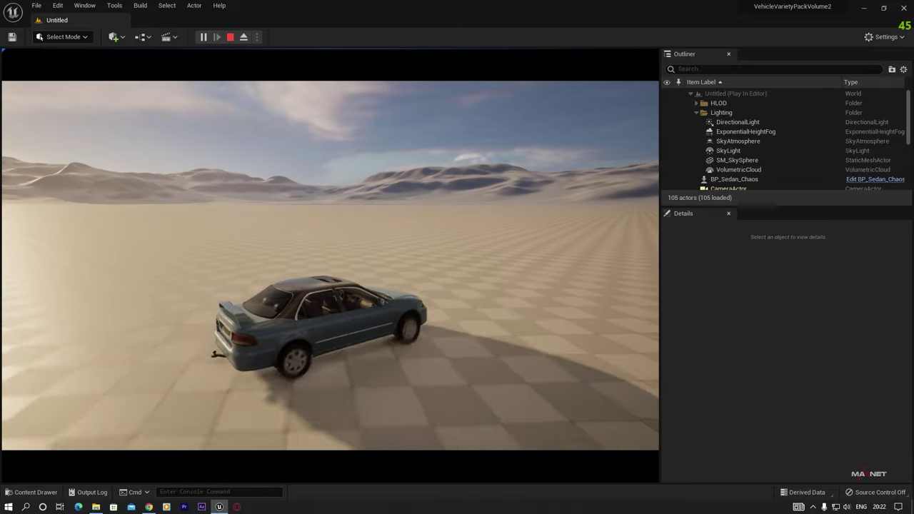
key(a)
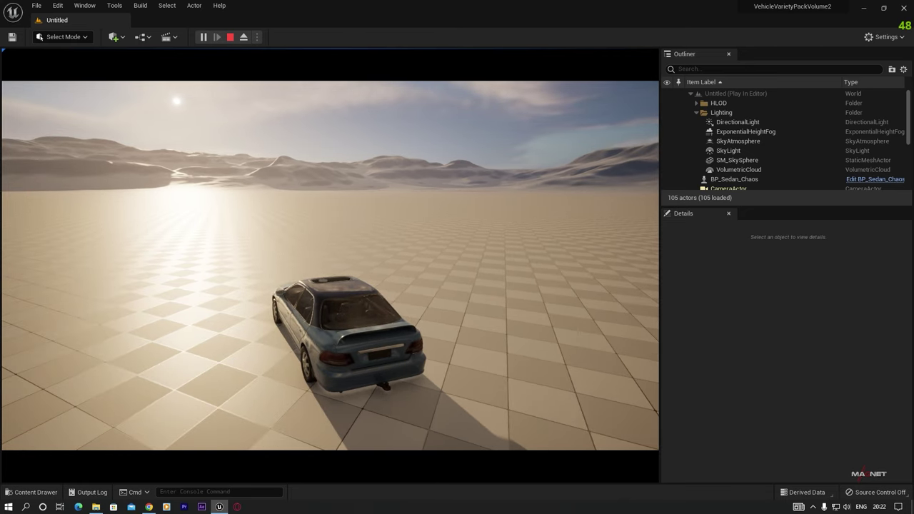
key(Escape)
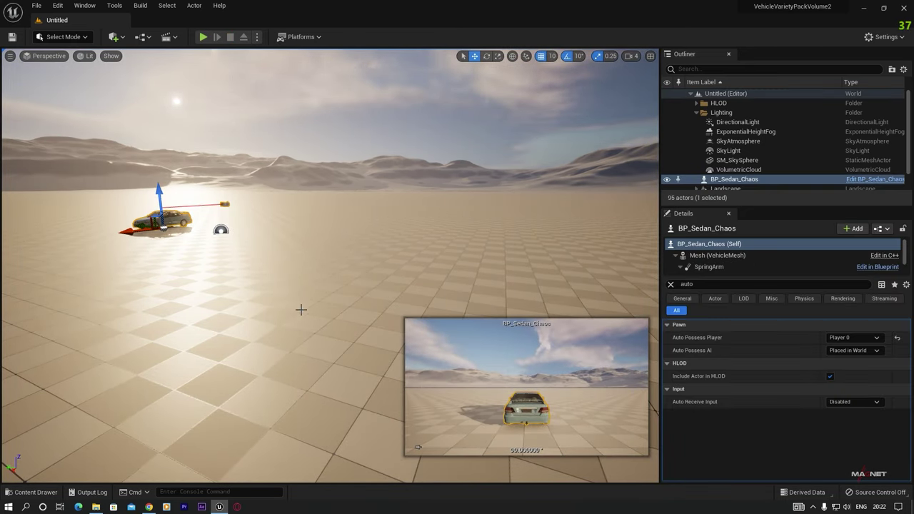
Switch to the Epic Games Launcher and open the Environments category of UE5 content in the Unreal Engine Marketplace
click(160, 451)
click(813, 507)
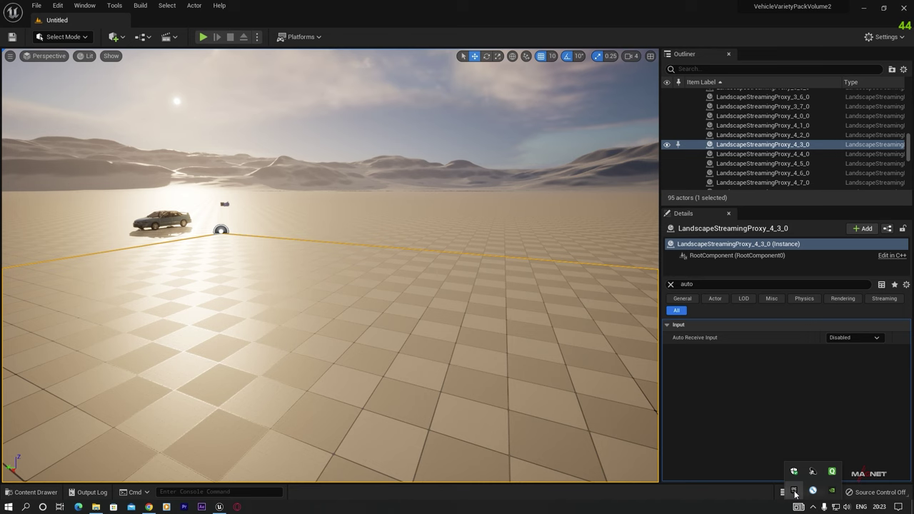
click(794, 491)
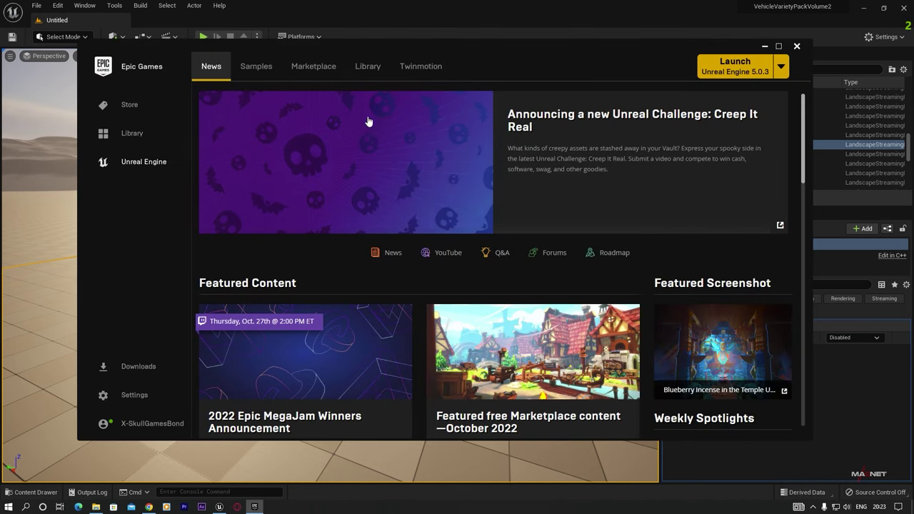
click(324, 67)
mouse_move(452, 205)
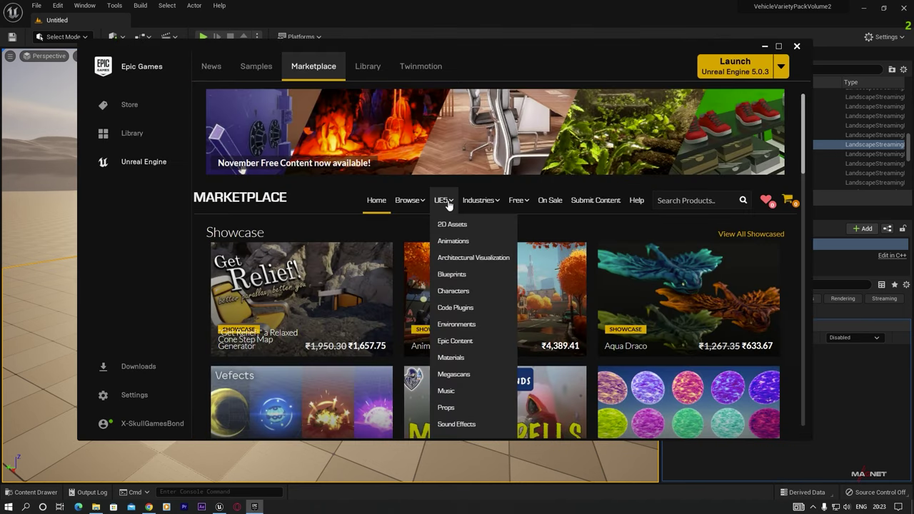
click(457, 330)
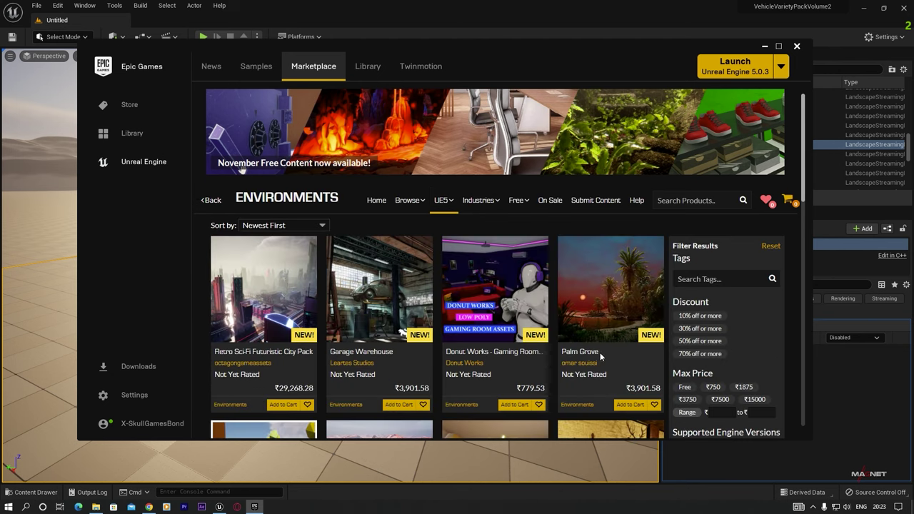
Filter the environments to a maximum price of Free and open the Automotive Winter Scene product page
click(683, 387)
scroll(636, 376, down, 8)
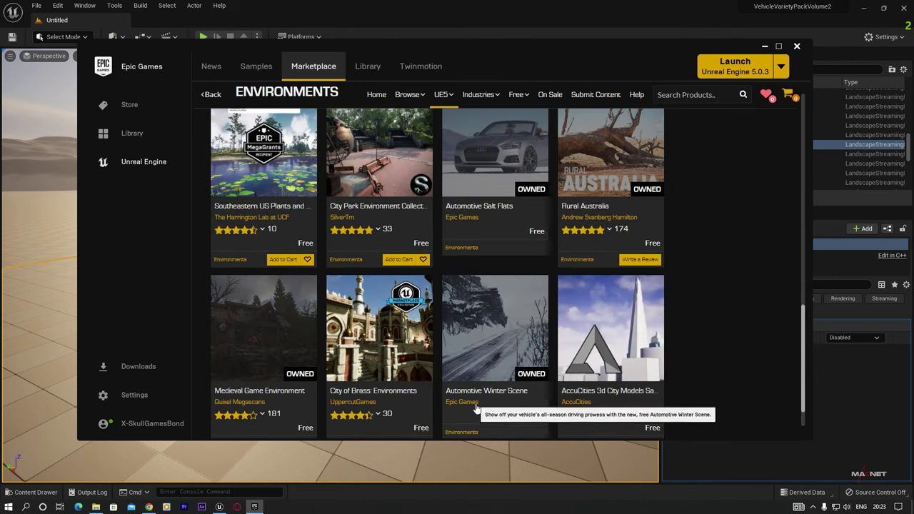
click(492, 333)
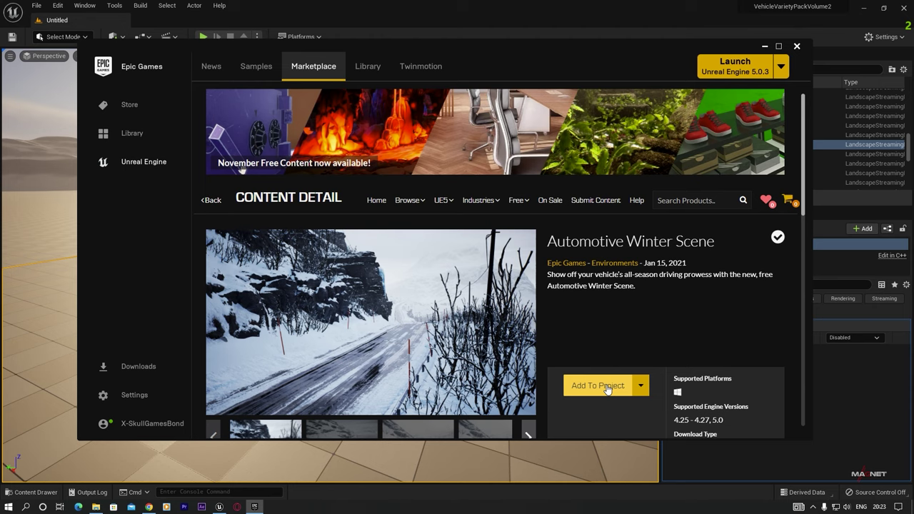
Add Automotive Winter Scene to the VehicleVarietyPackVolume2 5.0 project, overwriting existing files, and return to Unreal Editor
click(605, 386)
drag(584, 177, 591, 272)
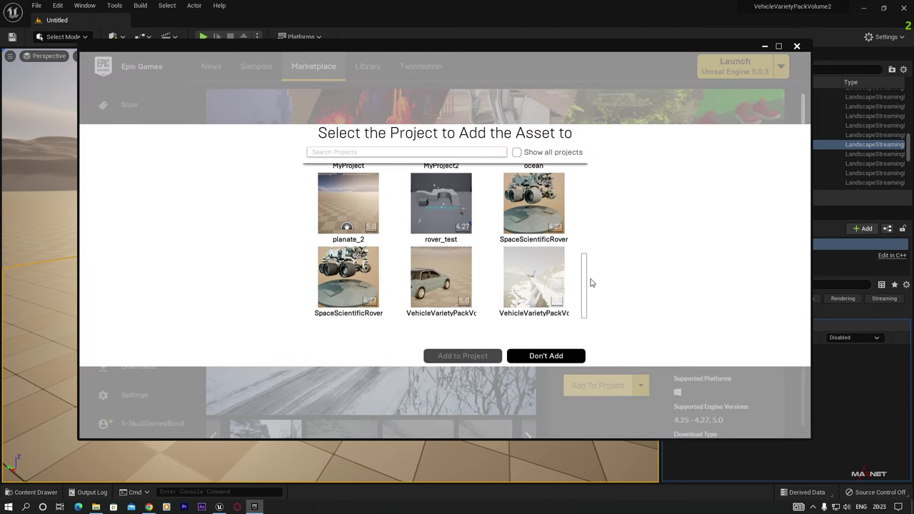
mouse_move(440, 280)
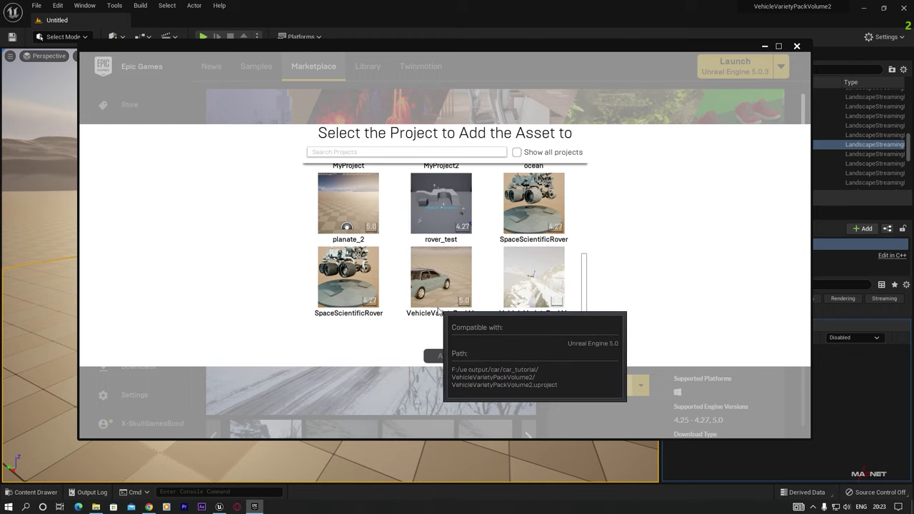
click(433, 276)
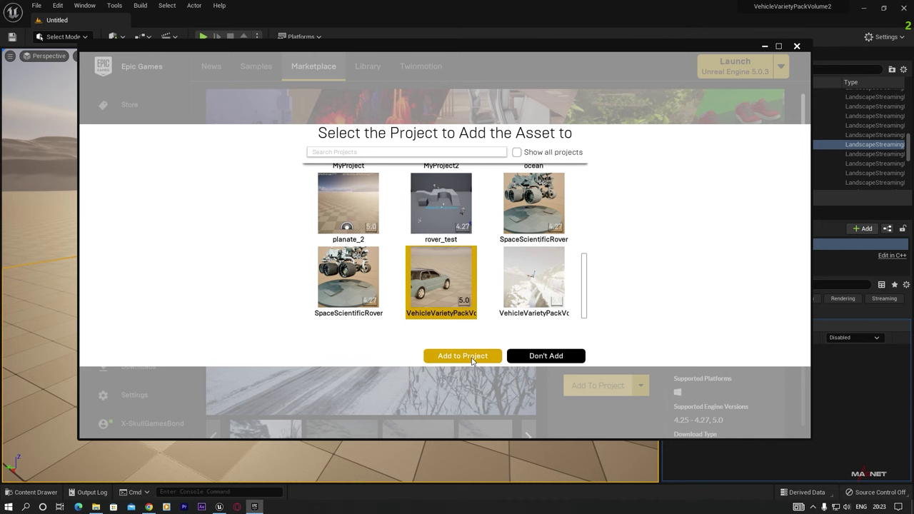
click(471, 359)
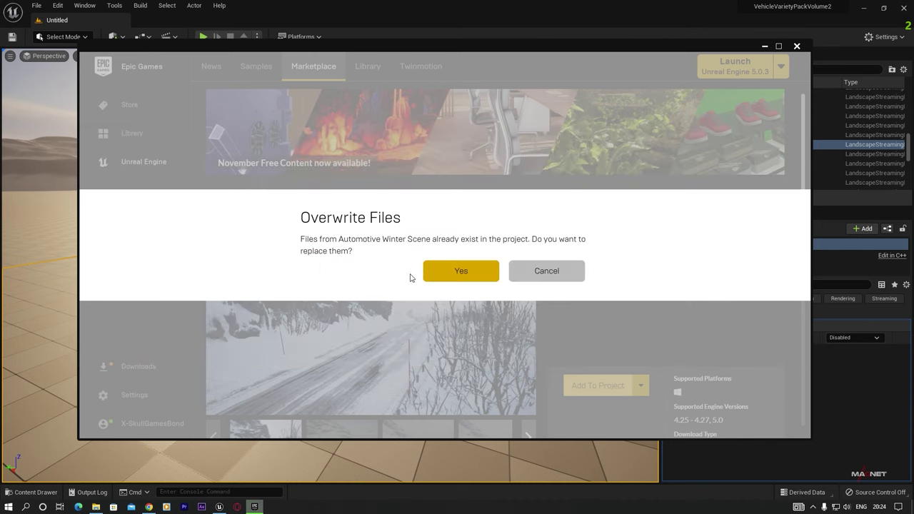
click(461, 271)
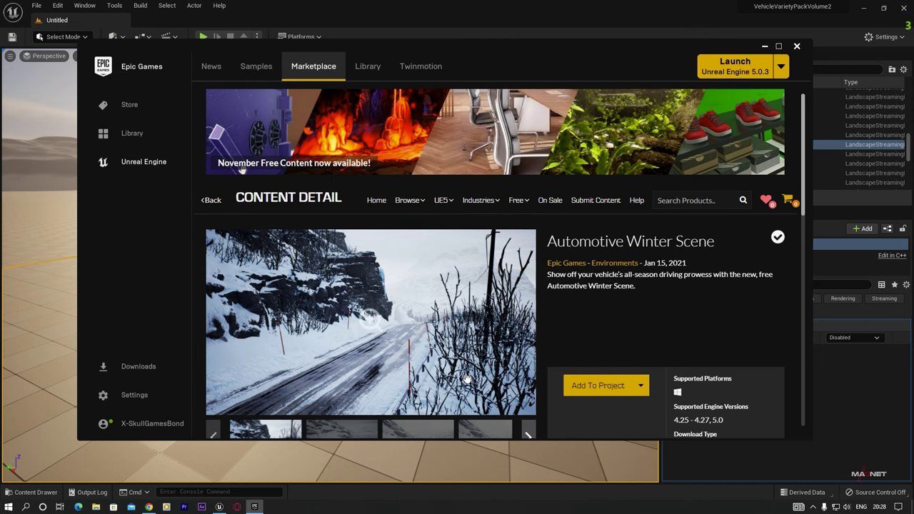
click(764, 47)
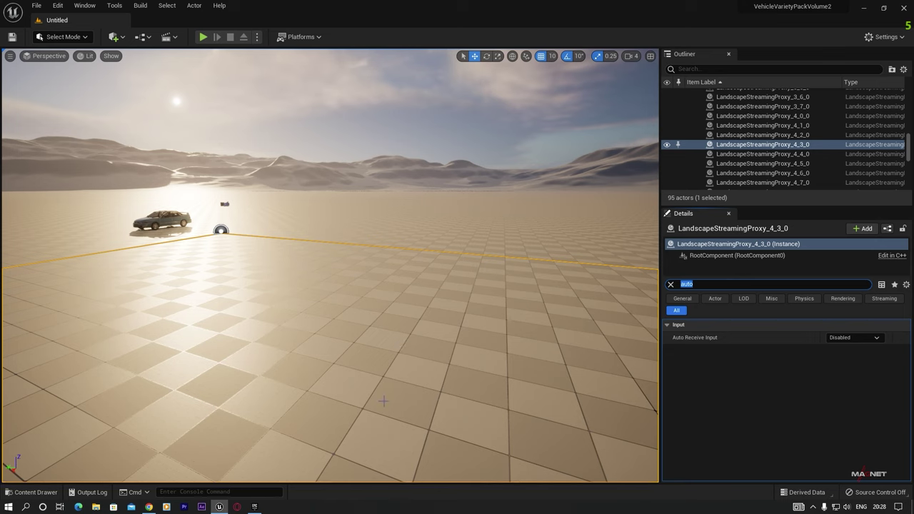
Open the IceRoad level from the AutomotiveWinterScene Maps folder without saving the untitled level, and dismiss the message log
click(34, 492)
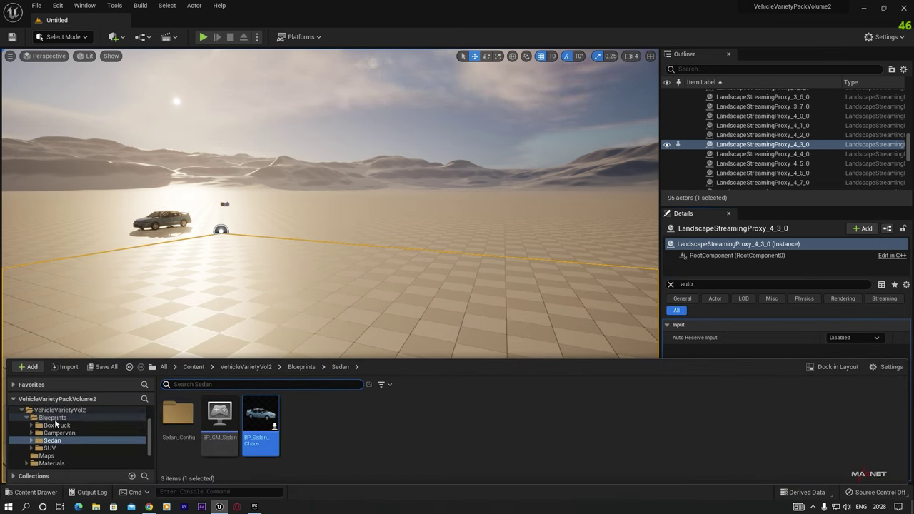
scroll(47, 421, up, 2)
click(50, 420)
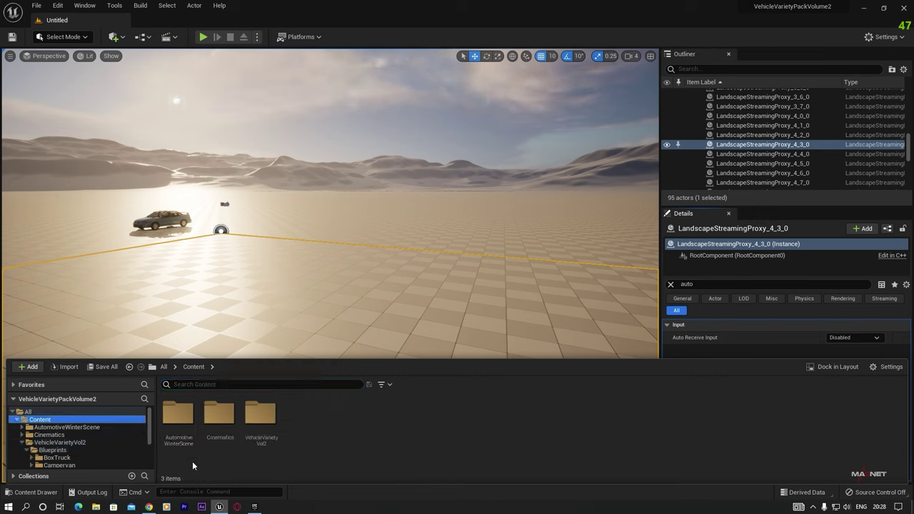
double_click(178, 418)
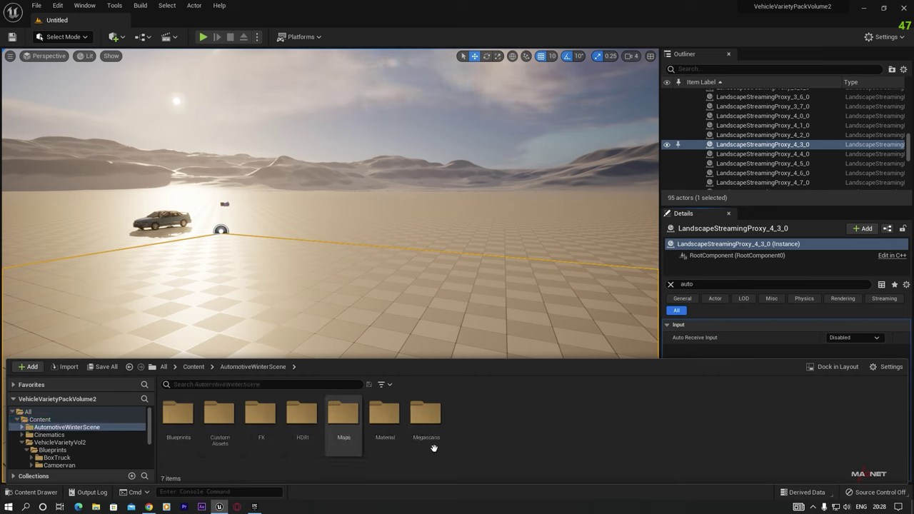
click(345, 421)
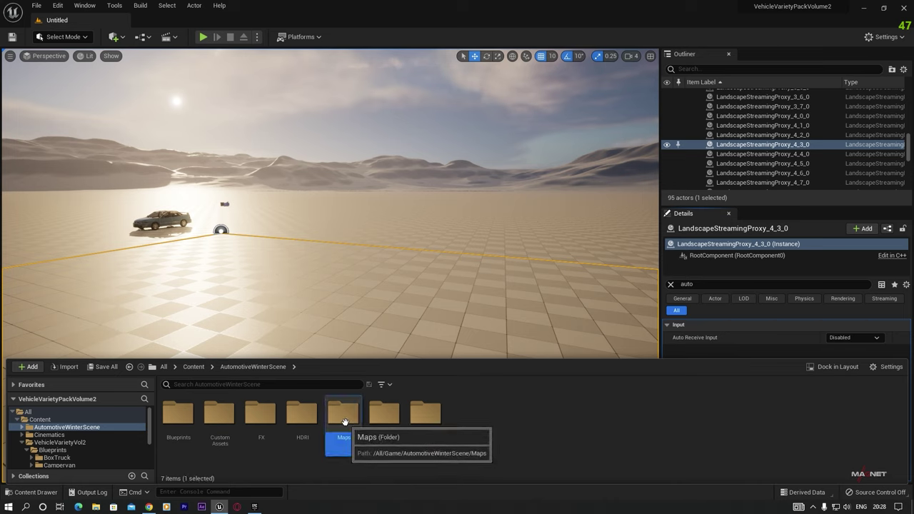
double_click(344, 422)
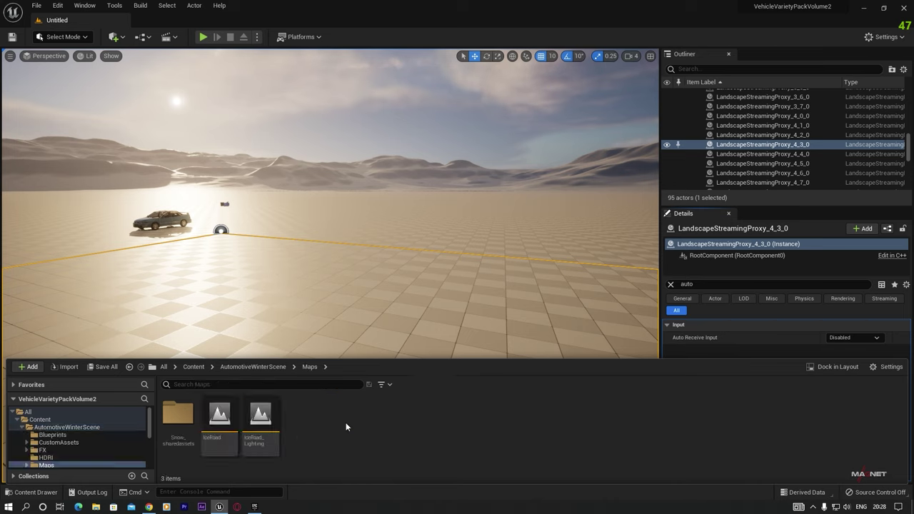
double_click(217, 418)
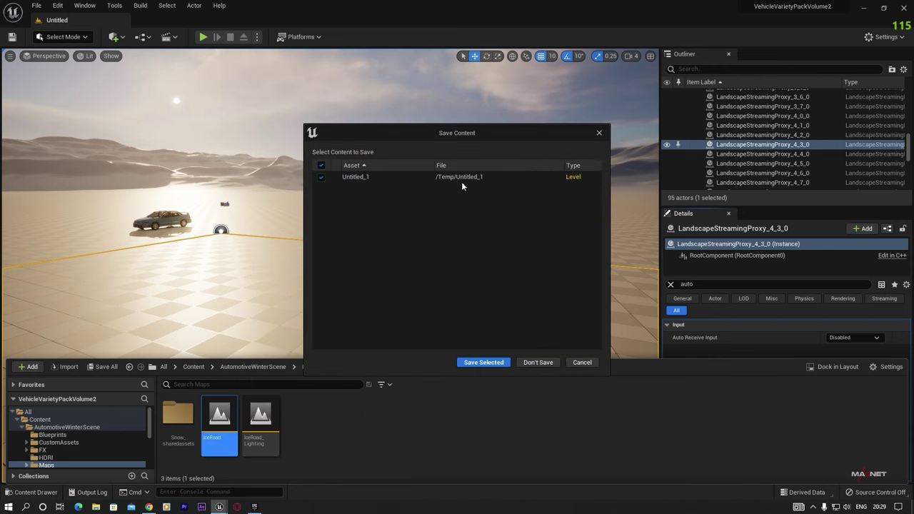
click(540, 363)
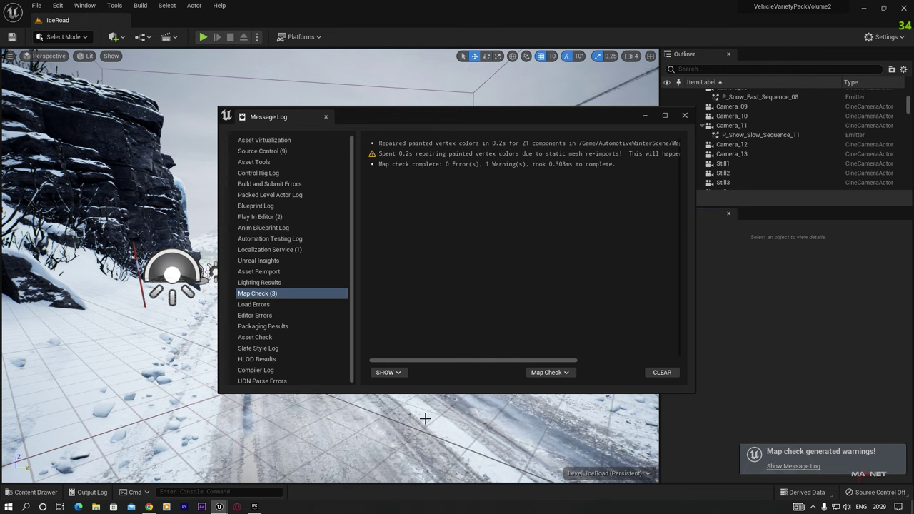
click(685, 115)
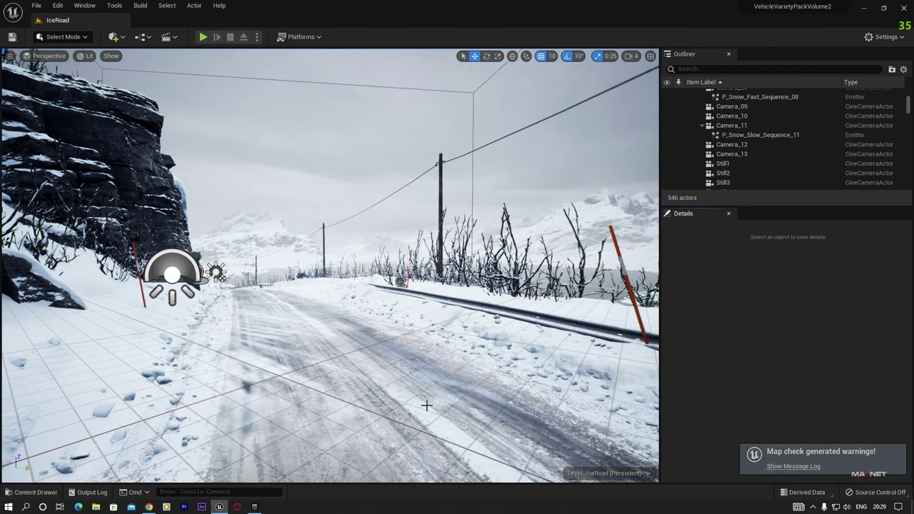
Examine the IceRoad environment along the snowy road, undoing any accidental move of a cliff mesh
right_drag(350, 390, 107, 385)
right_drag(193, 414, 317, 410)
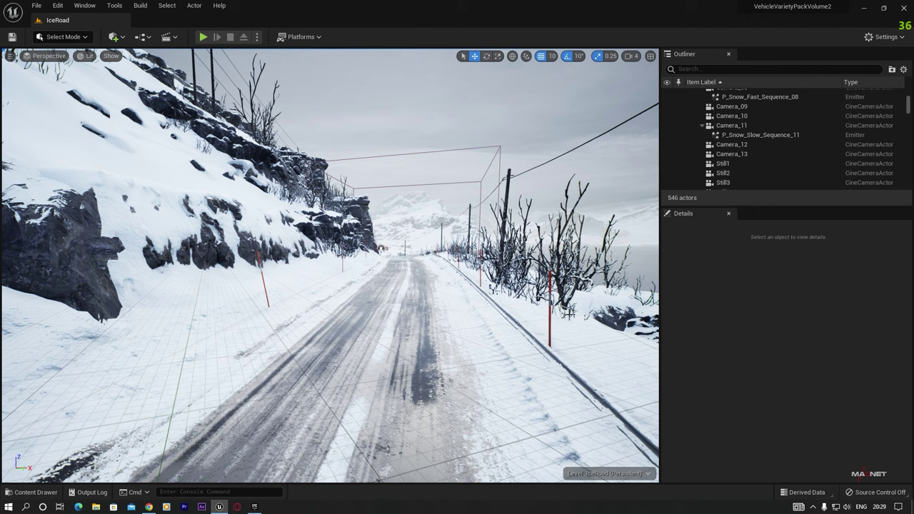
click(364, 208)
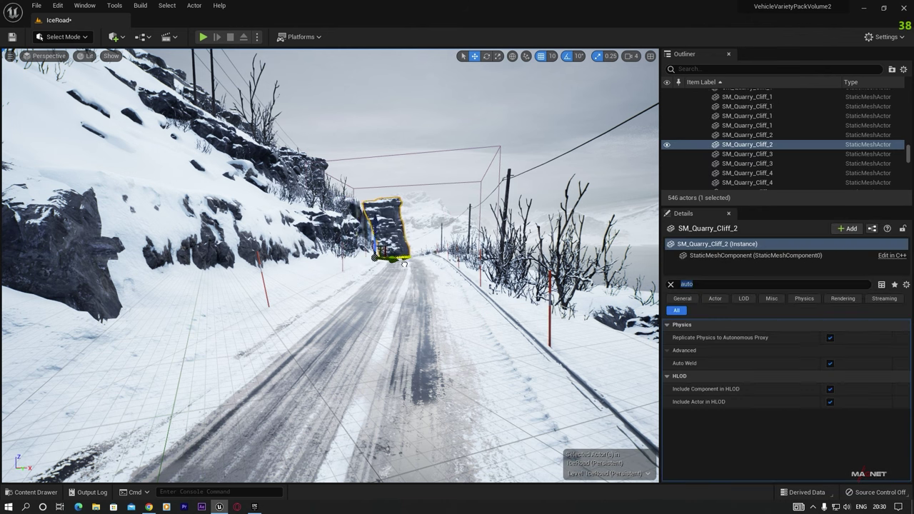
key(ctrl+z)
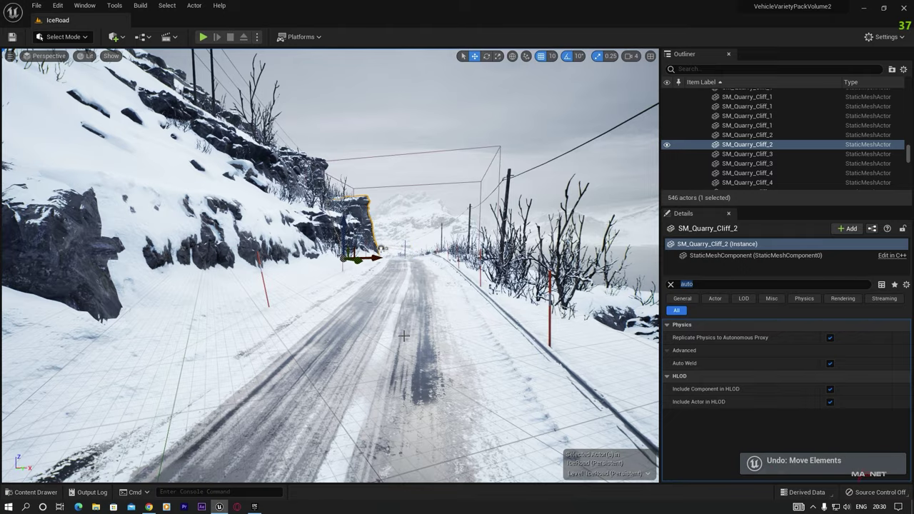
right_drag(406, 263, 416, 280)
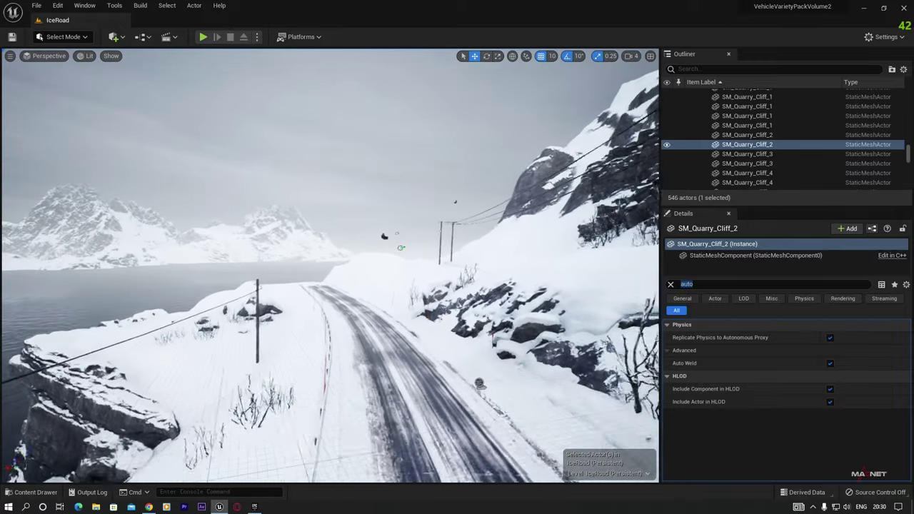
right_drag(416, 279, 444, 306)
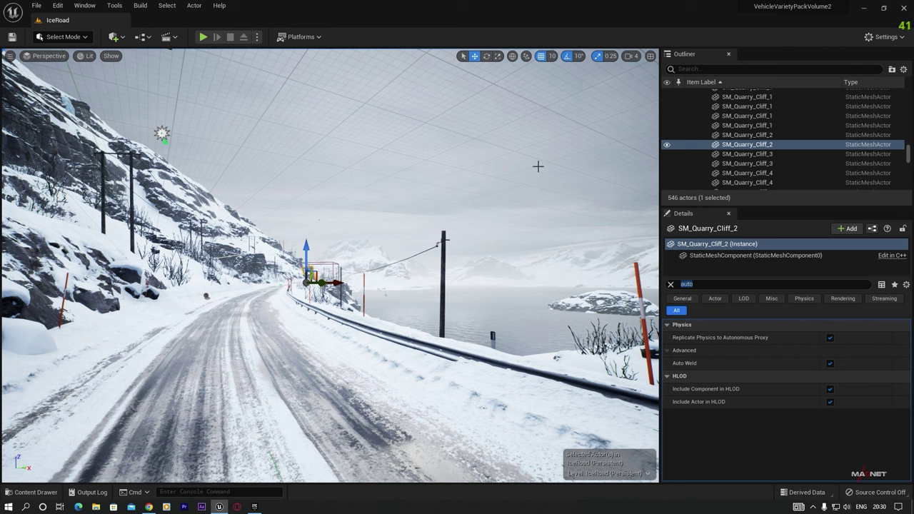
right_drag(330, 265, 465, 258)
right_drag(437, 305, 279, 351)
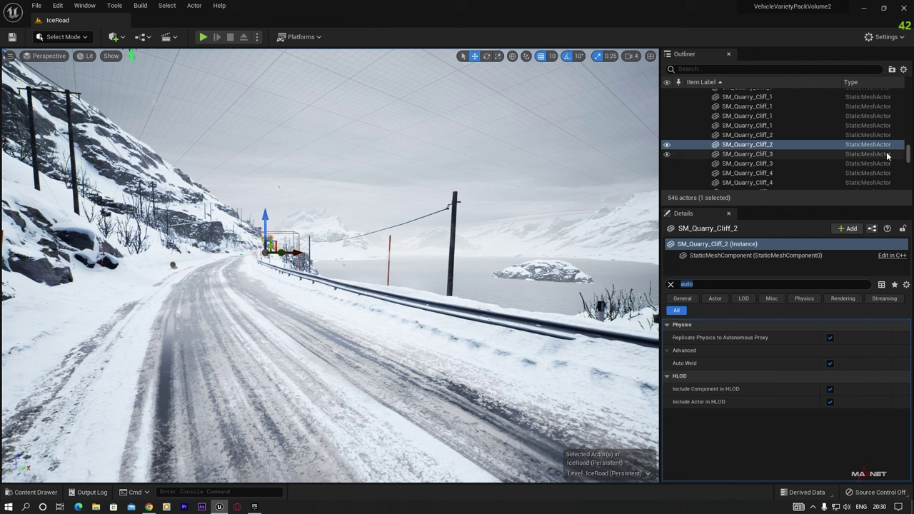
Delete DirectionalLight, HDRIBackdrop and SkyLight from the 01_Lighting folder of the IceRoad level
drag(909, 159, 909, 101)
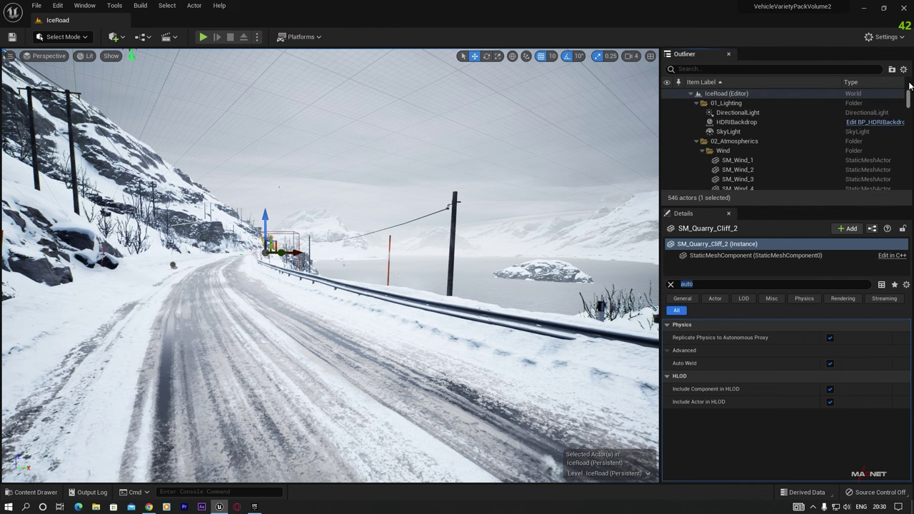
click(725, 105)
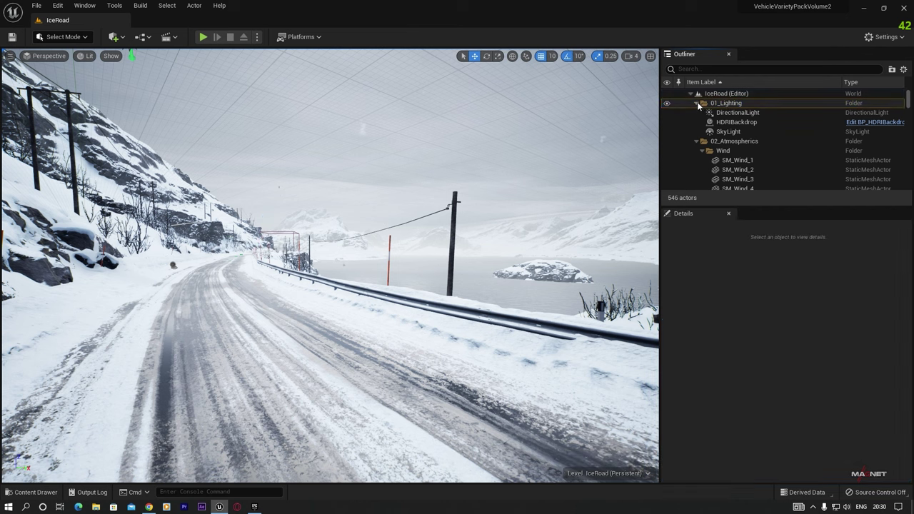
click(696, 103)
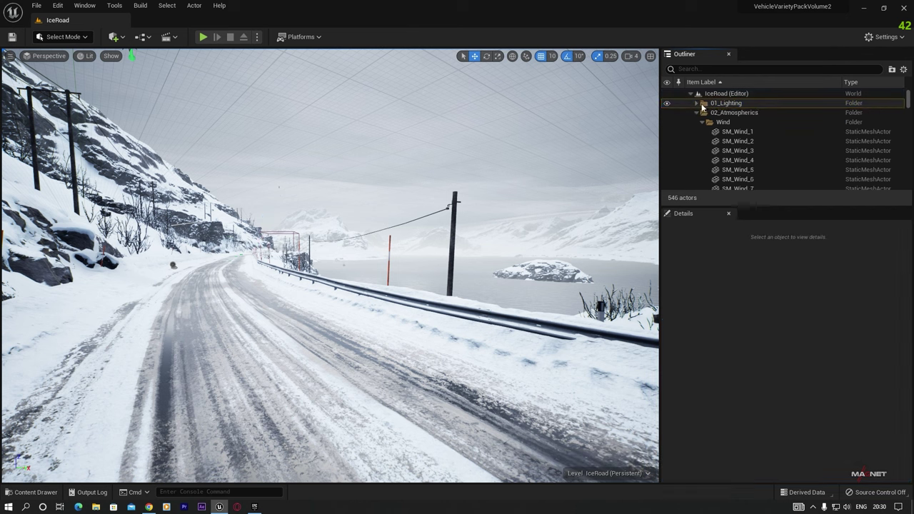
click(696, 104)
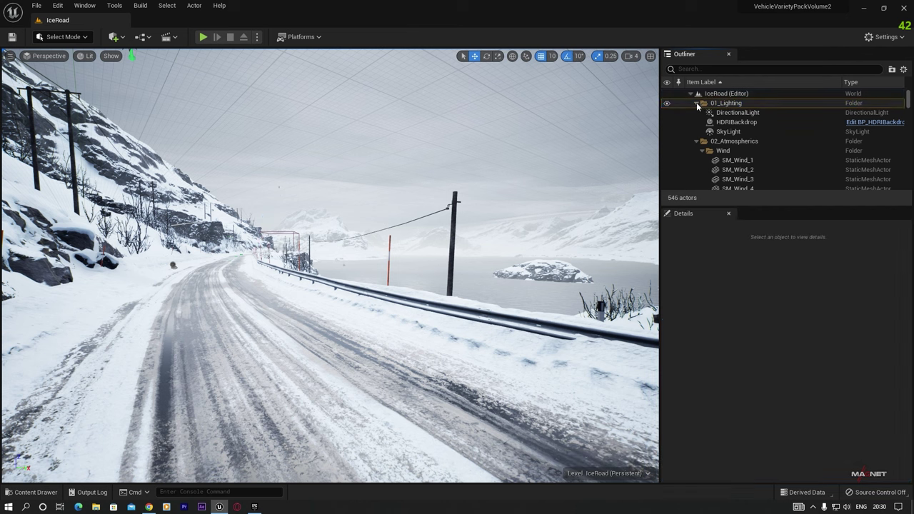
click(739, 113)
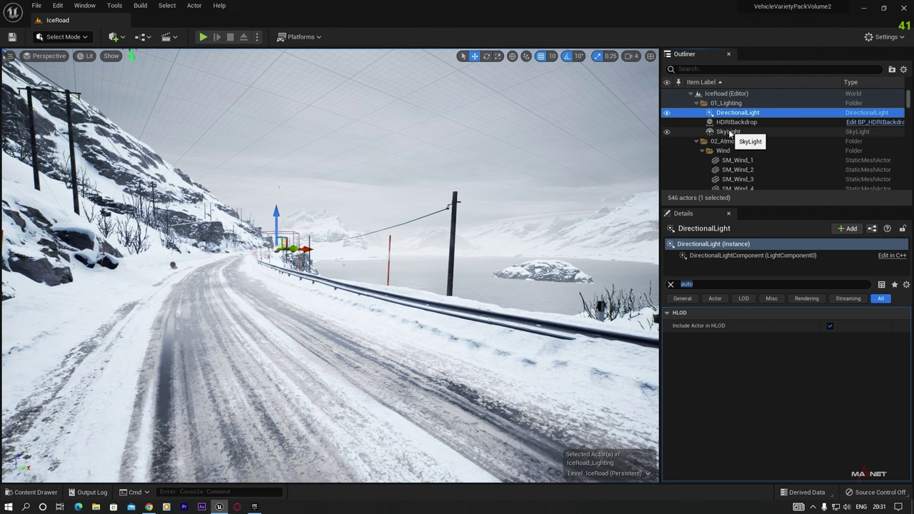
shift+click(738, 132)
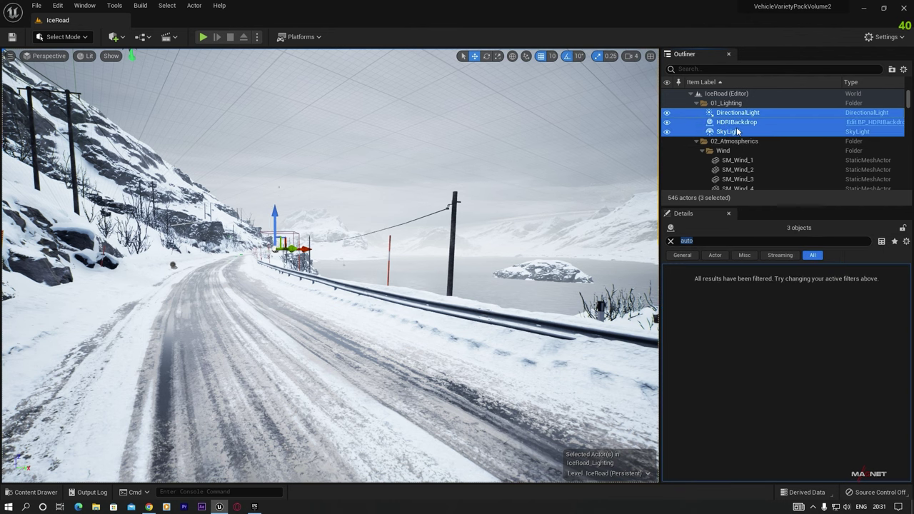
key(Delete)
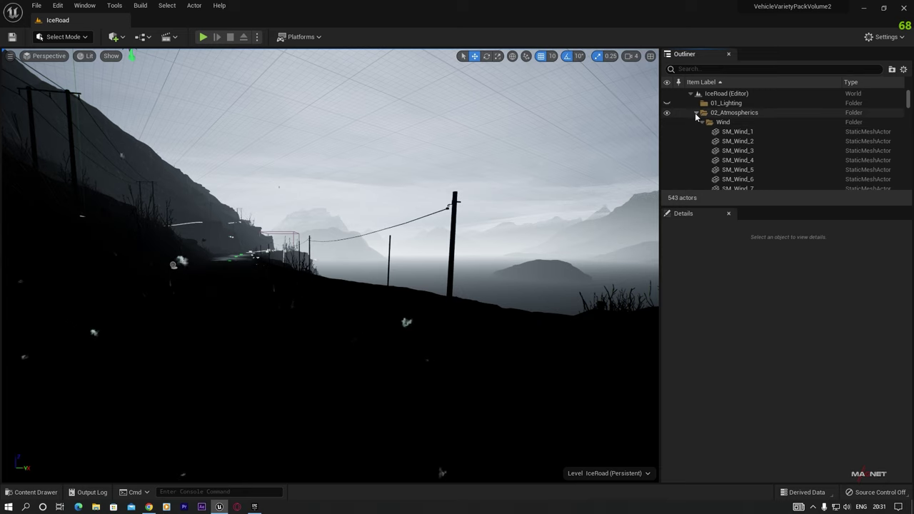
Collapse the 02_Atmospherics folder and delete the empty 01_Lighting folder from the level
click(696, 113)
click(734, 103)
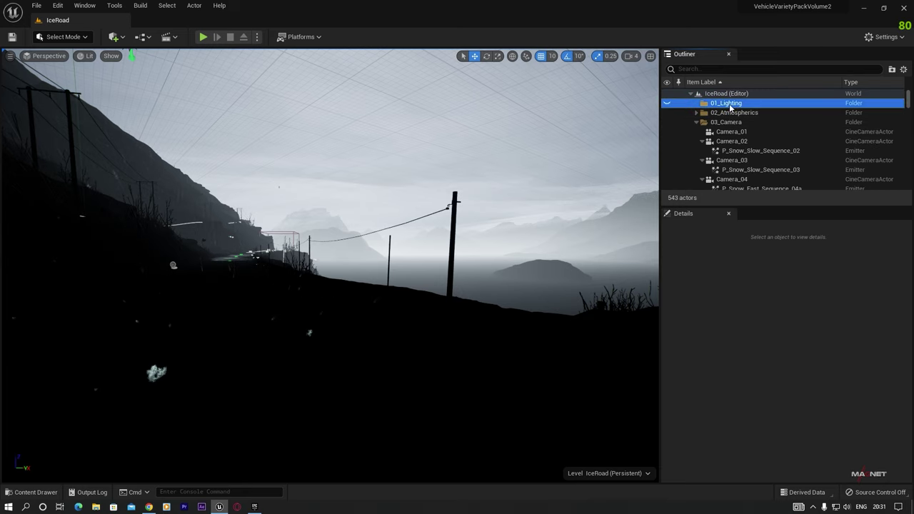
key(Delete)
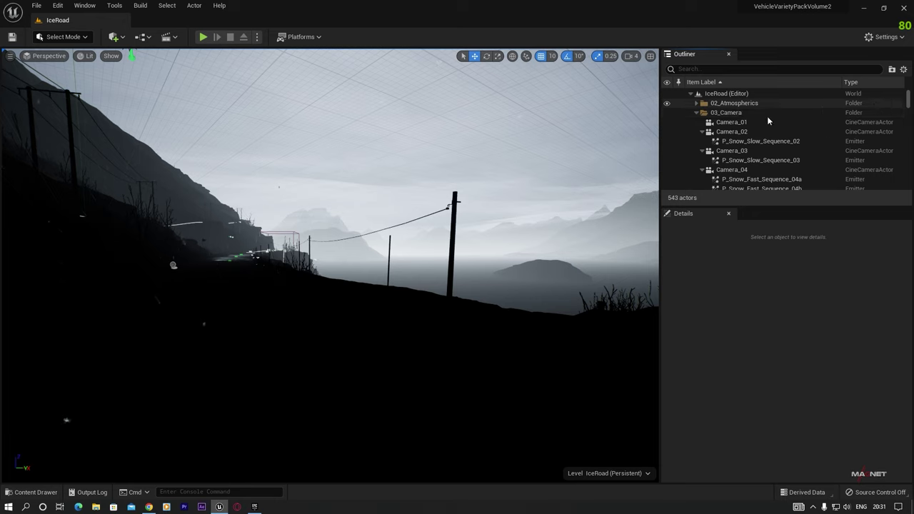
Delete all cine cameras, from Camera_01 through the last Still camera, with their attached snow emitters from the 03_Camera folder
click(696, 113)
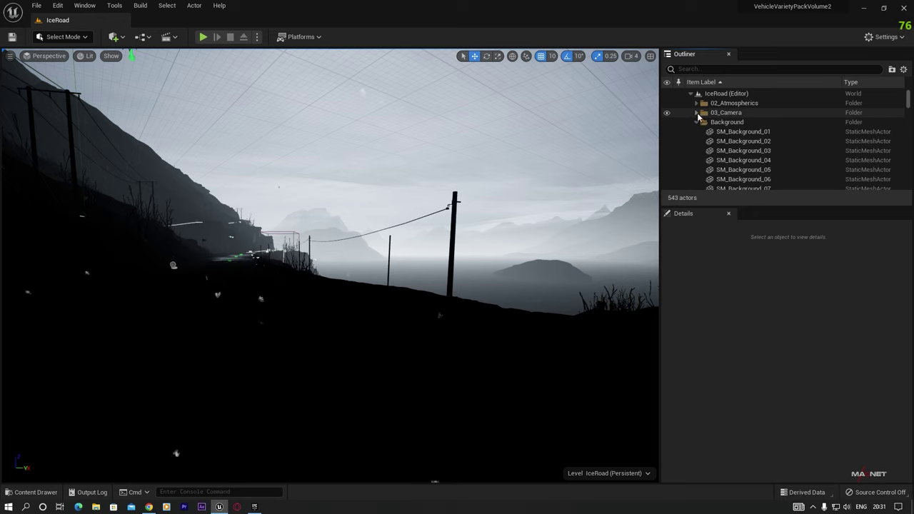
click(696, 113)
scroll(733, 165, down, 3)
scroll(733, 166, up, 2)
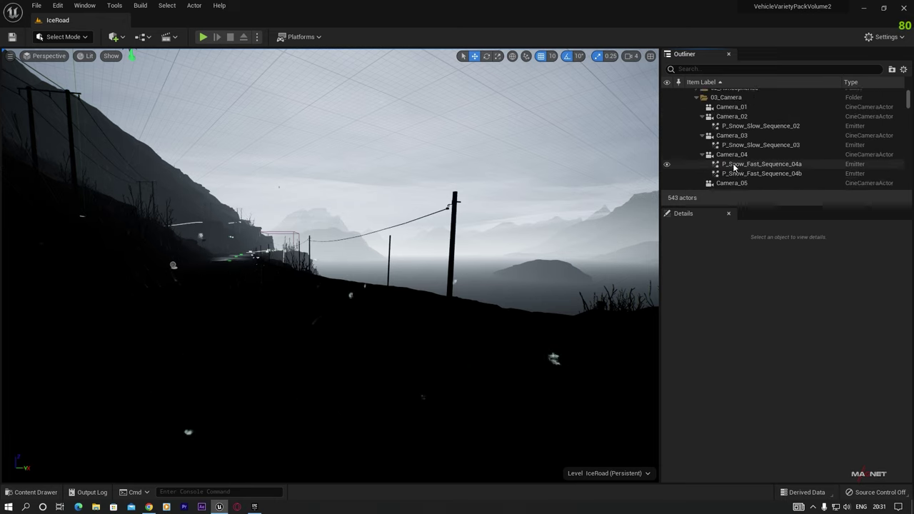
scroll(733, 166, up, 2)
scroll(734, 166, down, 4)
scroll(731, 164, up, 4)
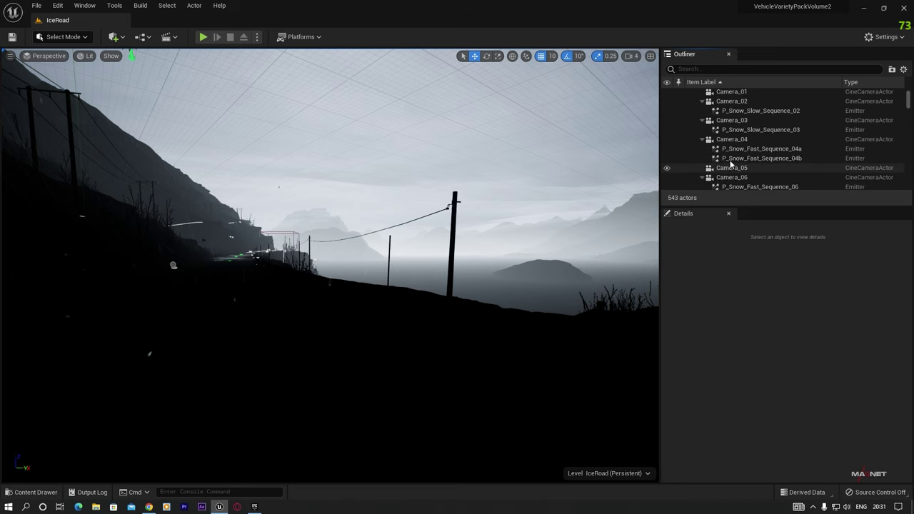
scroll(730, 164, up, 2)
click(729, 113)
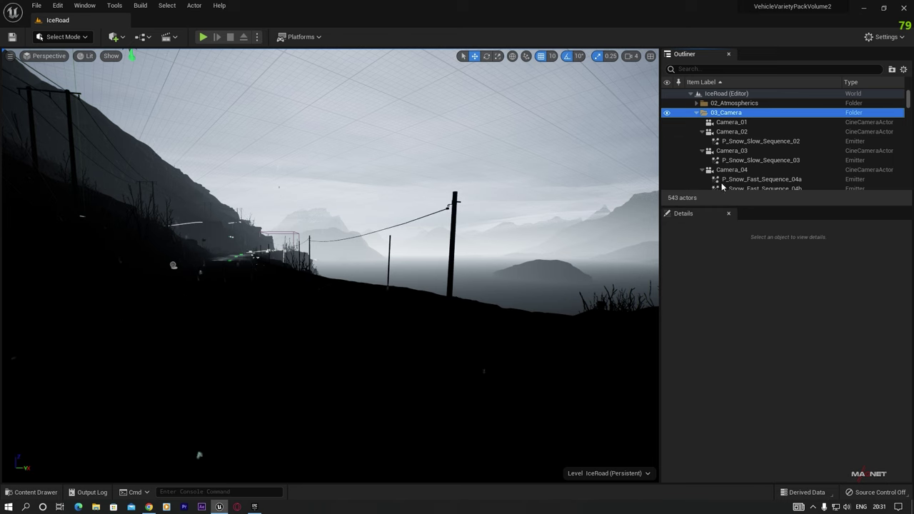
click(732, 123)
scroll(731, 143, down, 10)
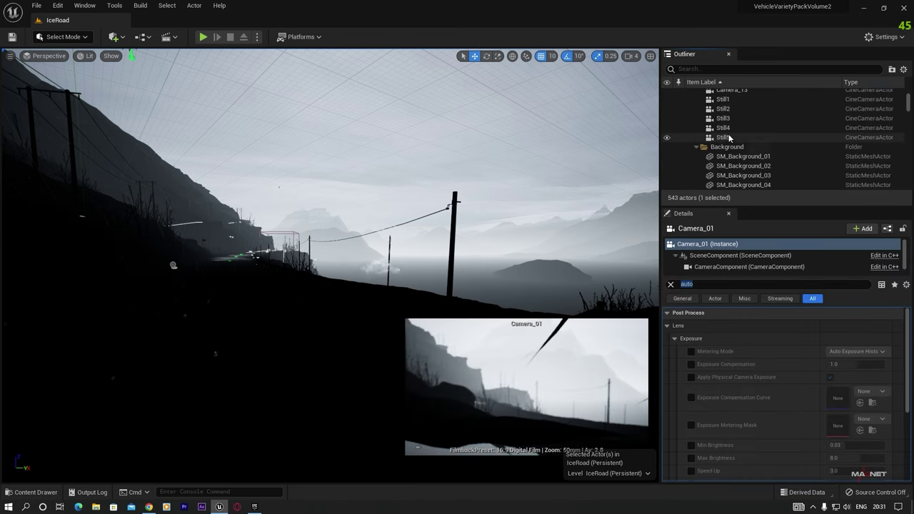
shift+click(734, 137)
key(Delete)
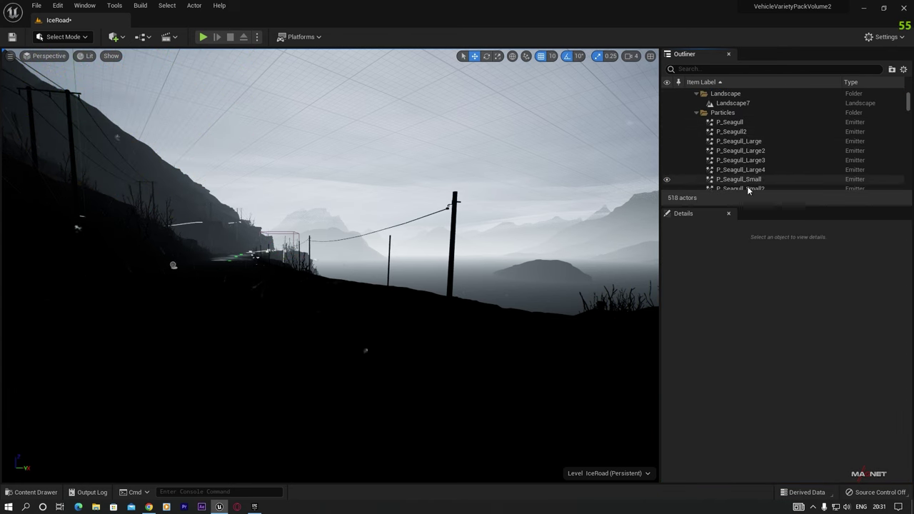
Delete all emitters from P_Seagull through P_Snow_Static_12 in the Particles folder
click(730, 122)
scroll(734, 154, down, 1)
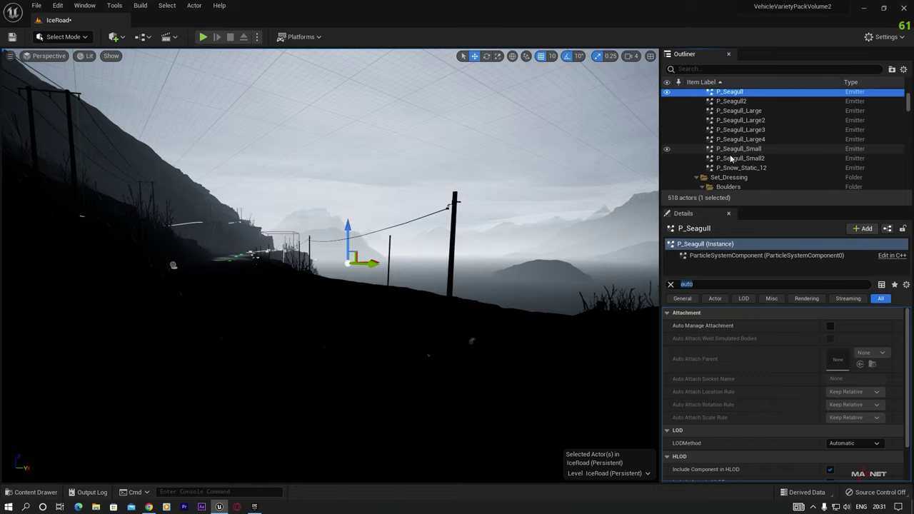
shift+click(760, 168)
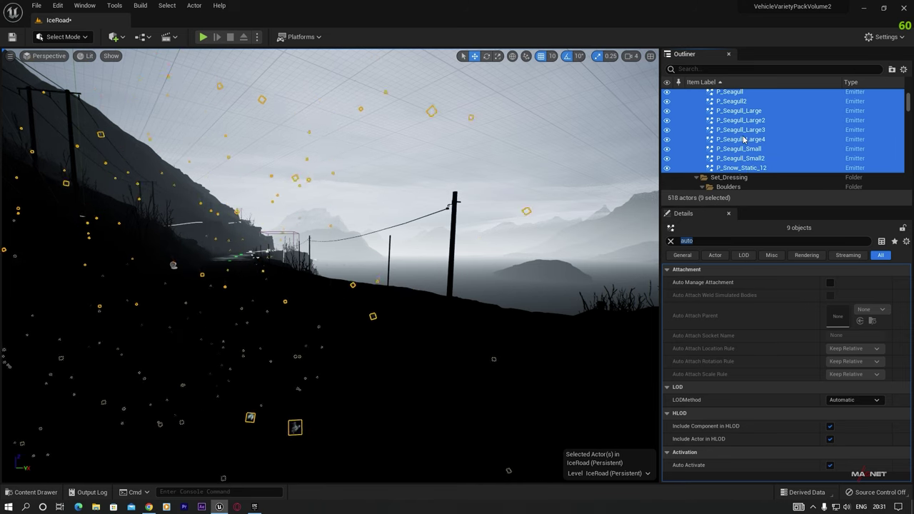
key(Delete)
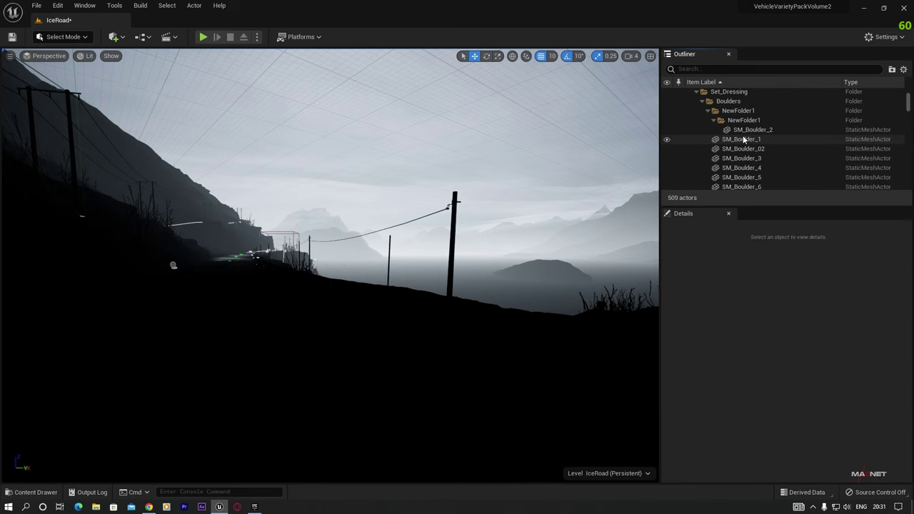
Collapse the Set_Dressing subfolders, including Boulders, Cables, Extras and Foliage, to shorten the actor list
click(706, 110)
click(701, 101)
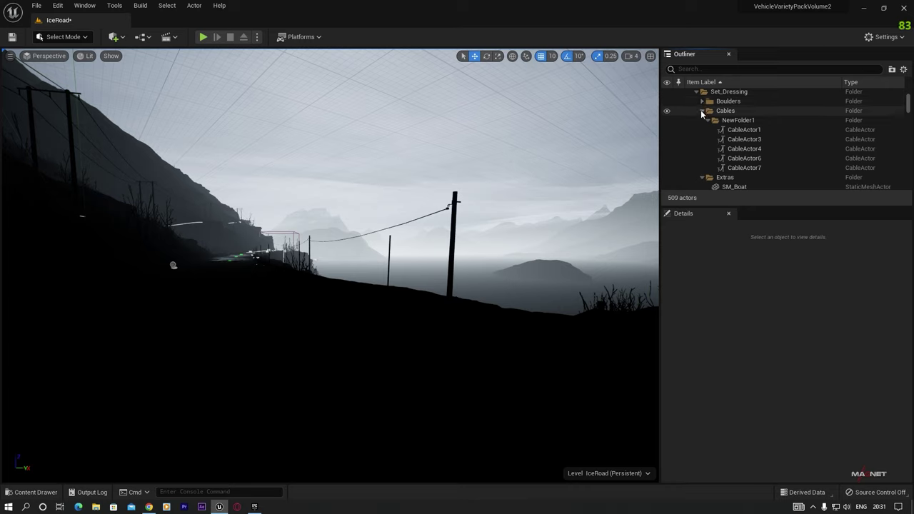
click(701, 111)
click(701, 120)
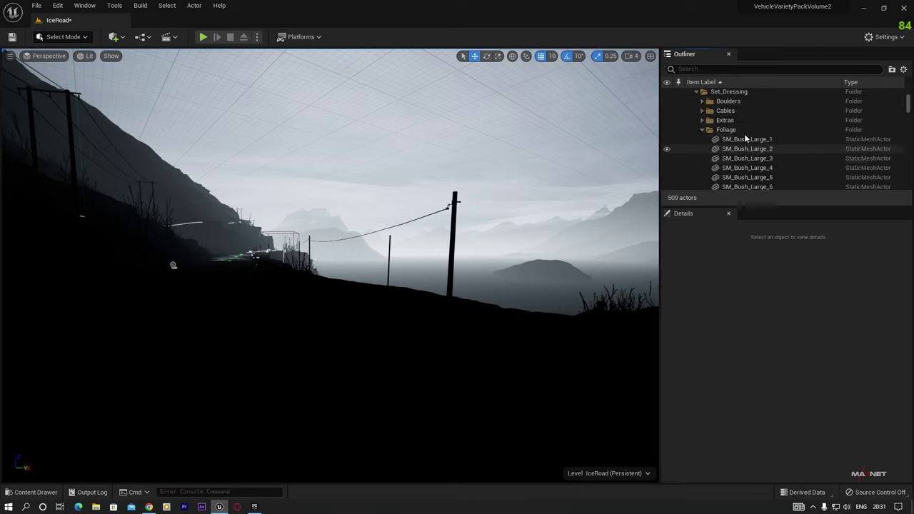
click(701, 129)
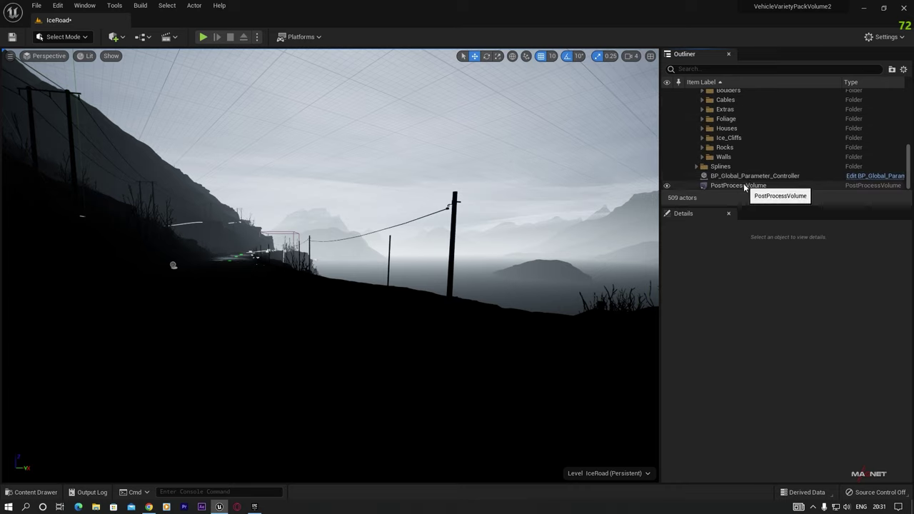
Delete PostProcessVolume and BP_Global_Parameter_Controller from the level
click(739, 185)
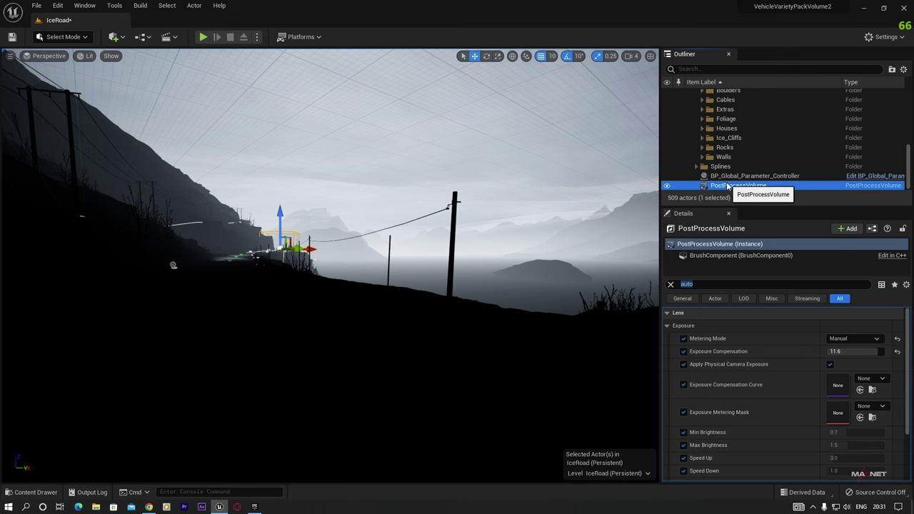
key(Delete)
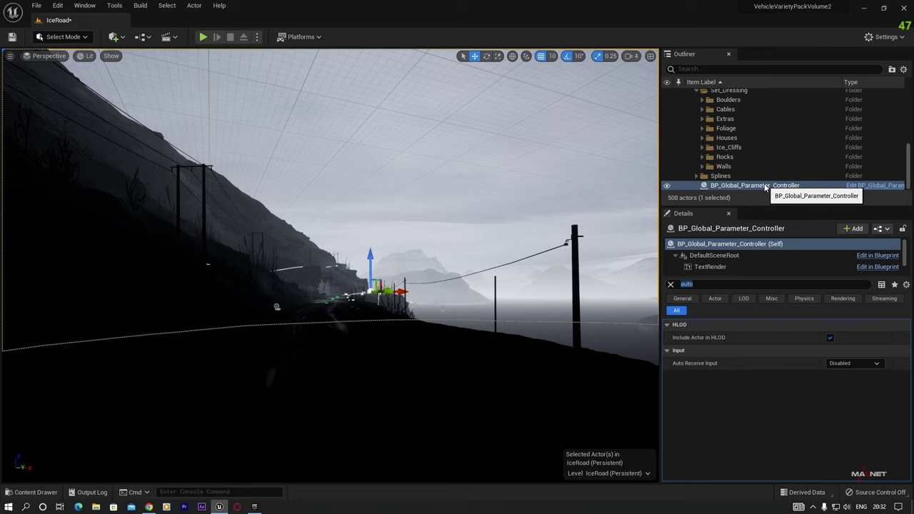
key(Delete)
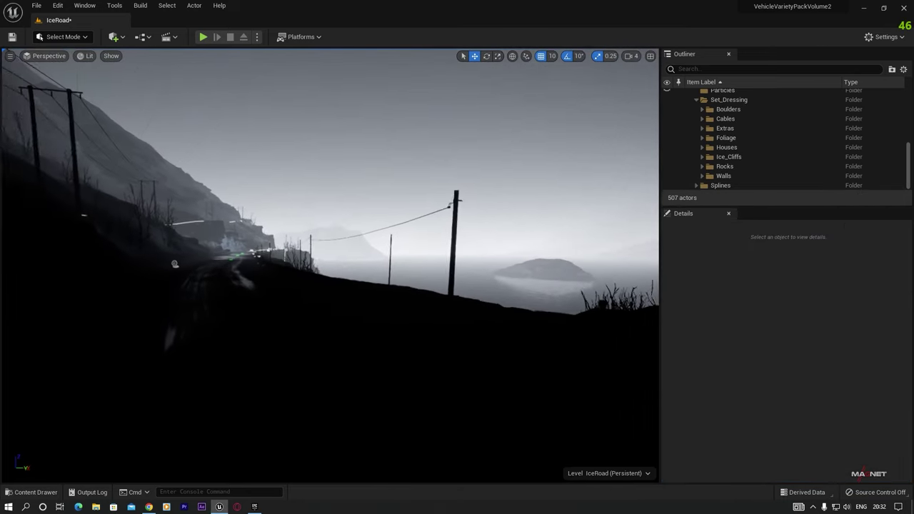
Search the level's actors for "fog", delete ExponentialHeightFog from the 02_Atmospherics folder, and clear the search
right_drag(330, 265, 329, 218)
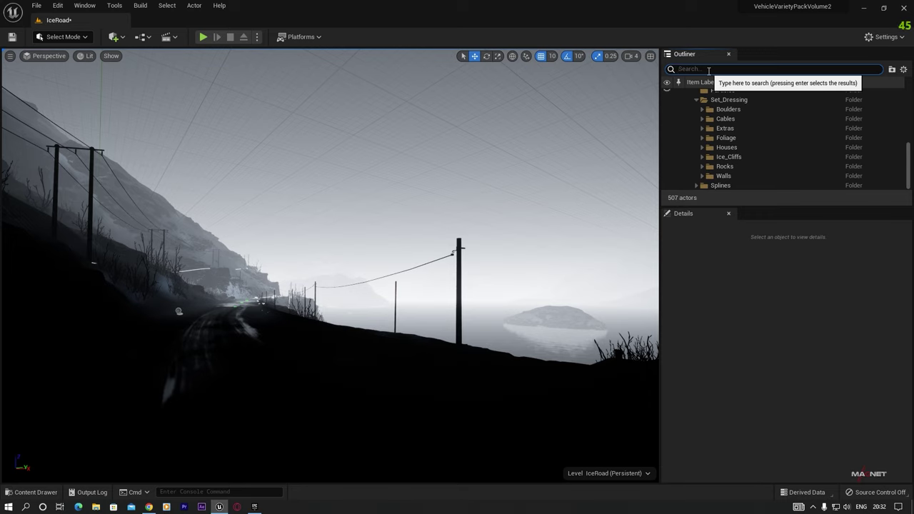
click(708, 70)
text(fog)
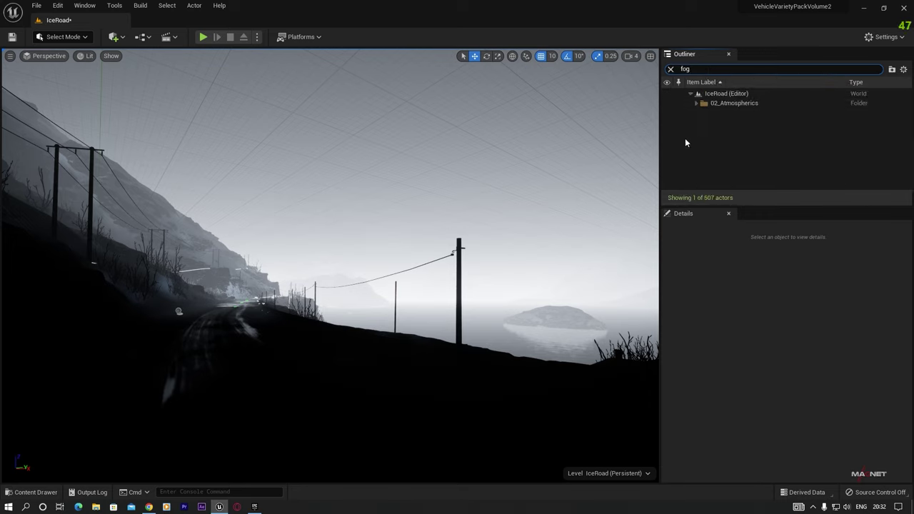
click(696, 103)
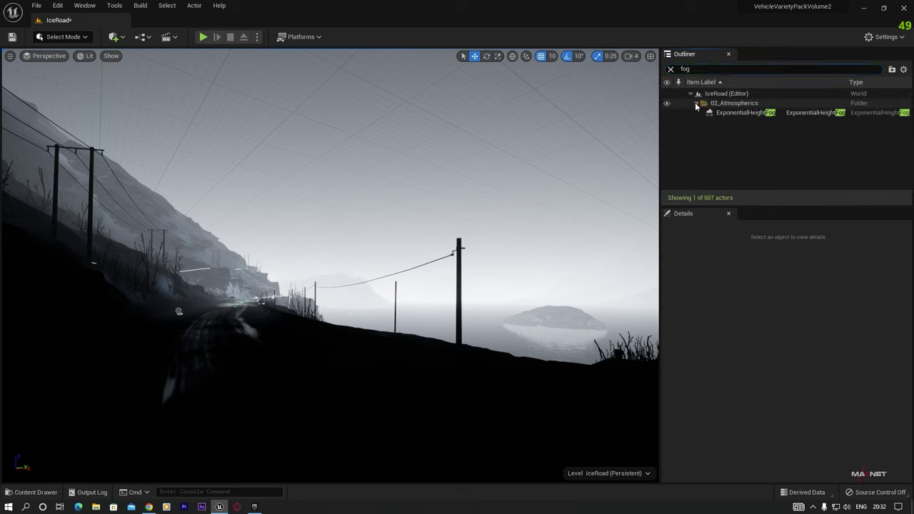
click(742, 113)
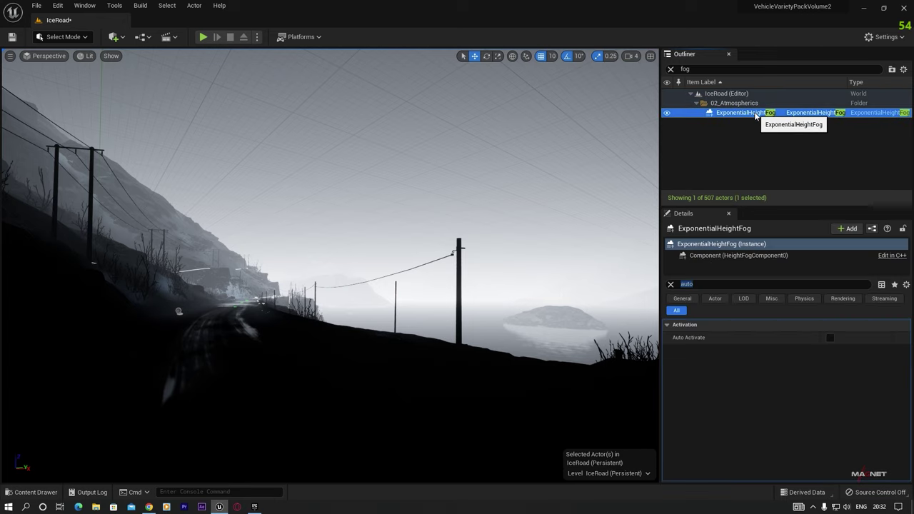
key(Delete)
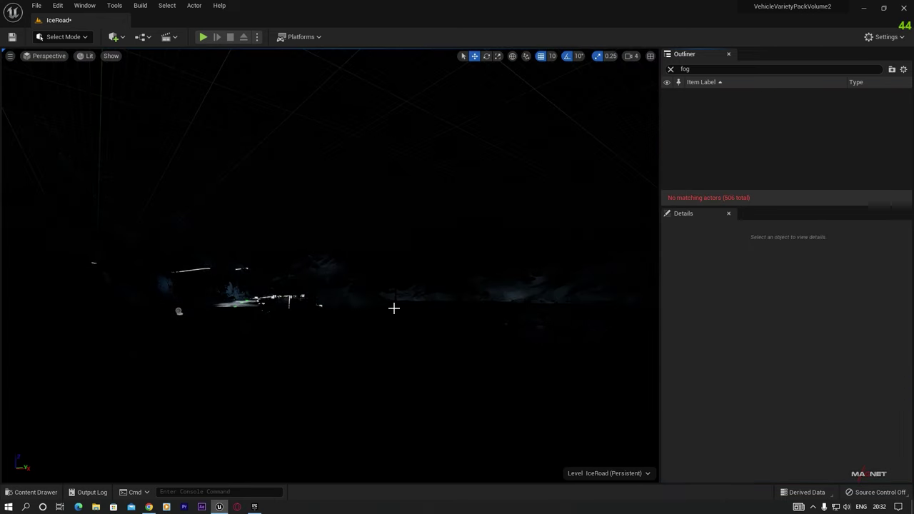
right_drag(392, 348, 328, 377)
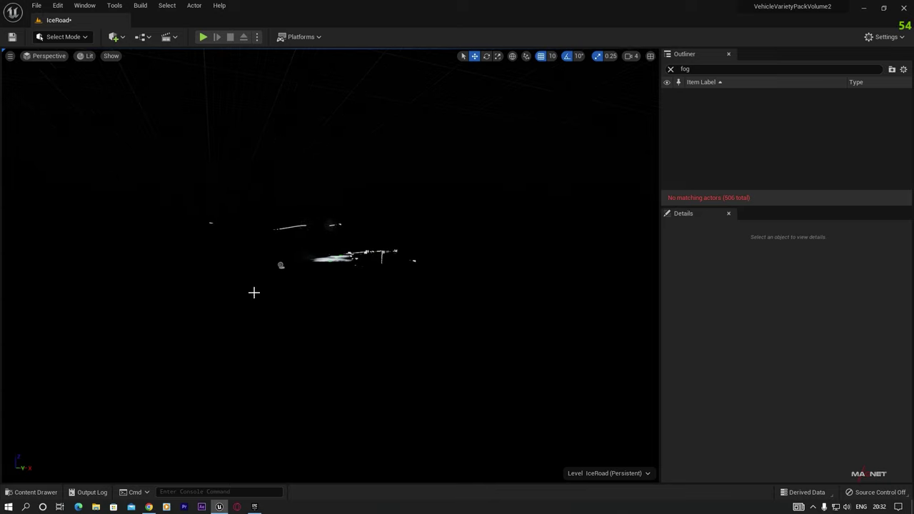
right_drag(444, 291, 430, 296)
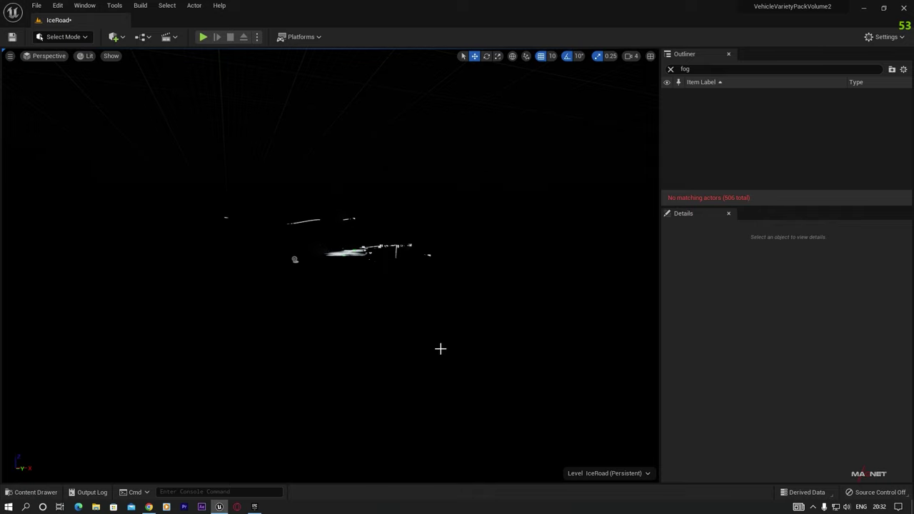
click(670, 69)
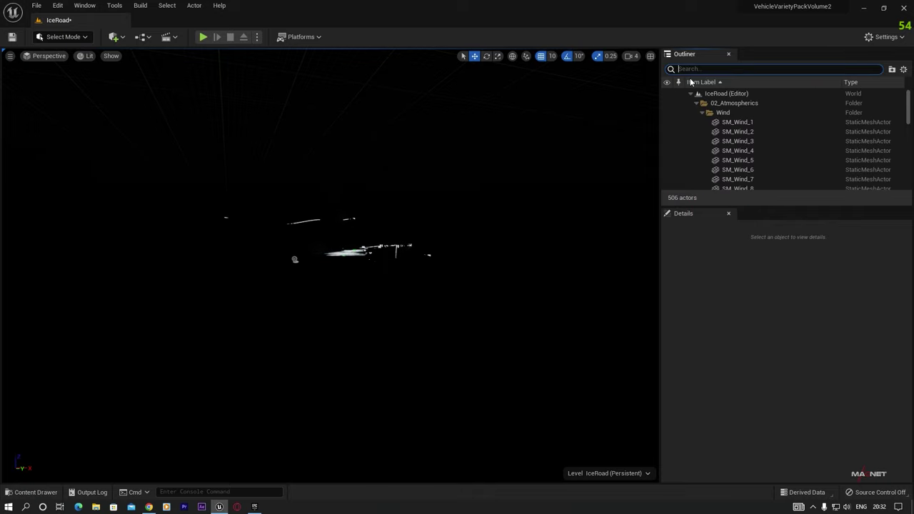
Open the Env. Light Mixer and create a sky light, atmospheric light 0, a volumetric cloud and height fog
click(84, 6)
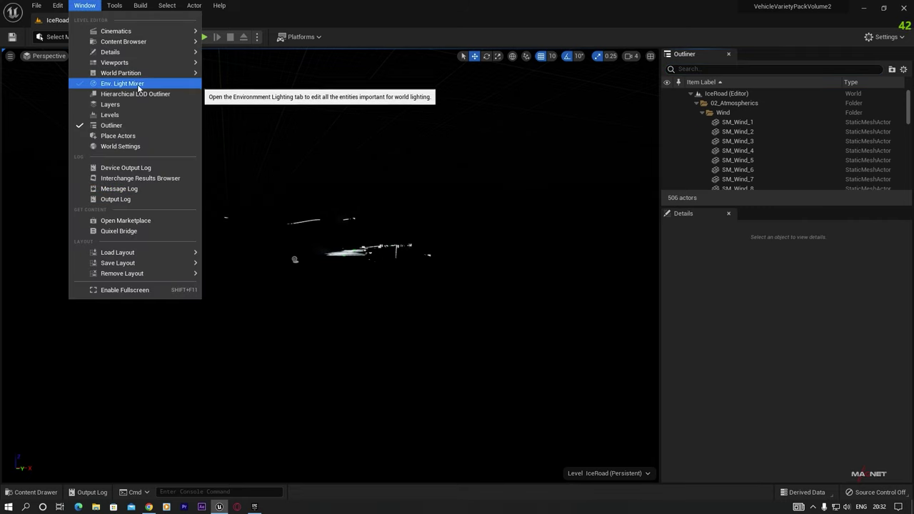
click(138, 84)
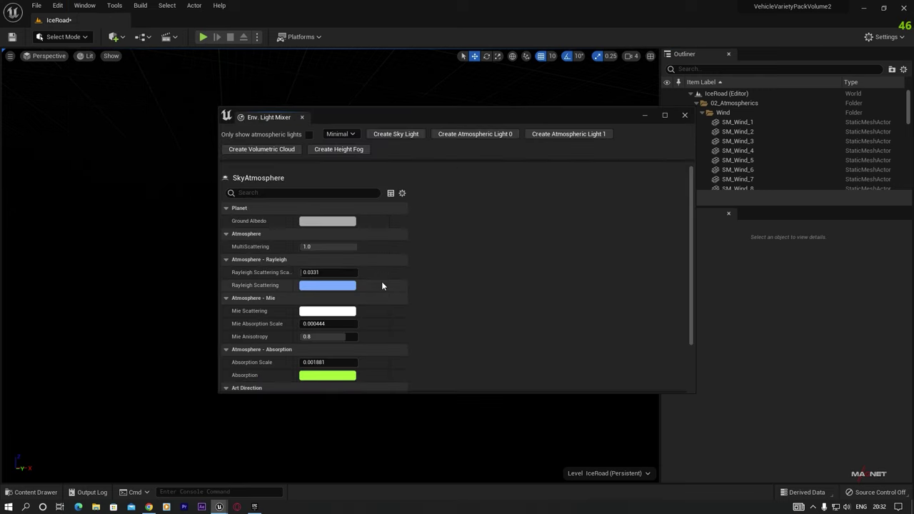
drag(467, 117, 361, 129)
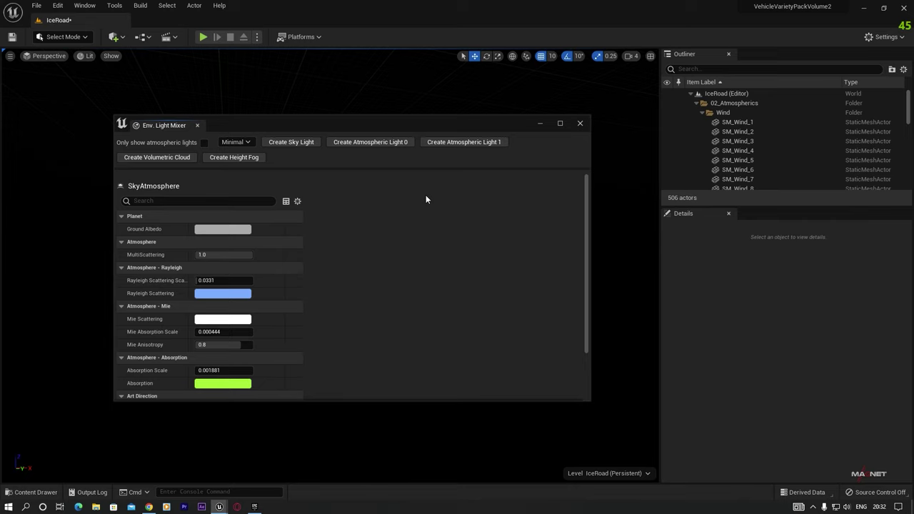
click(289, 143)
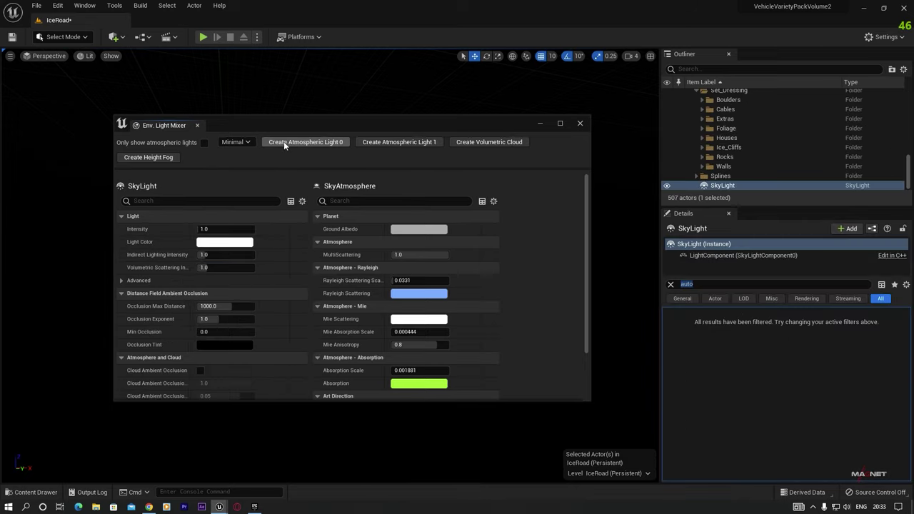
click(285, 142)
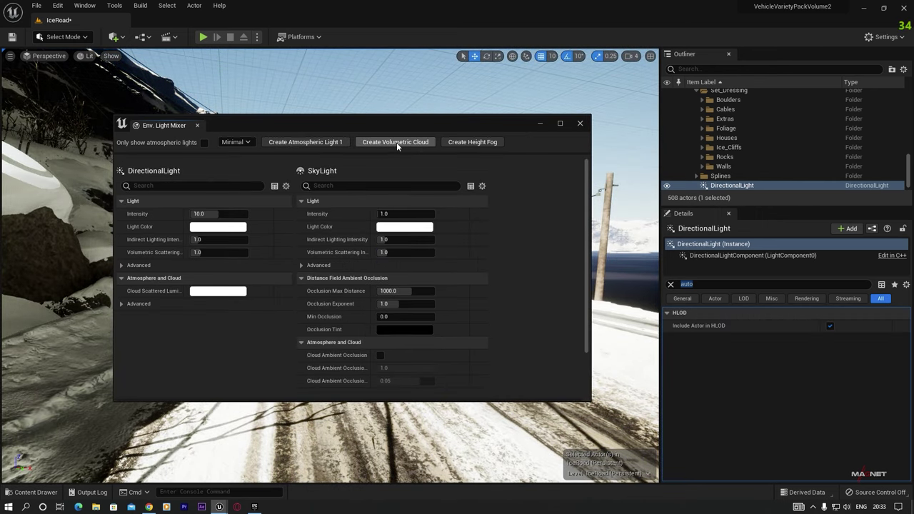
click(396, 142)
click(385, 142)
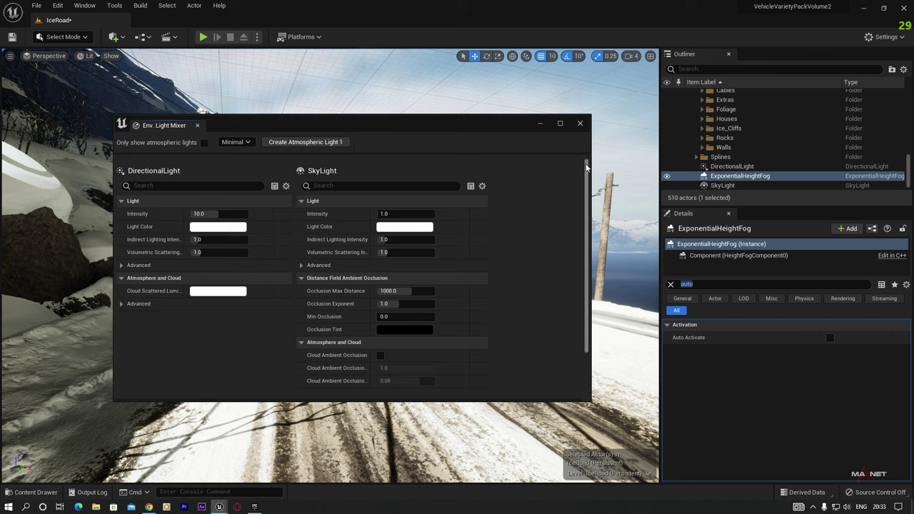
Enable Volumetric Fog on the new ExponentialHeightFog and close the Env. Light Mixer
drag(584, 173, 591, 341)
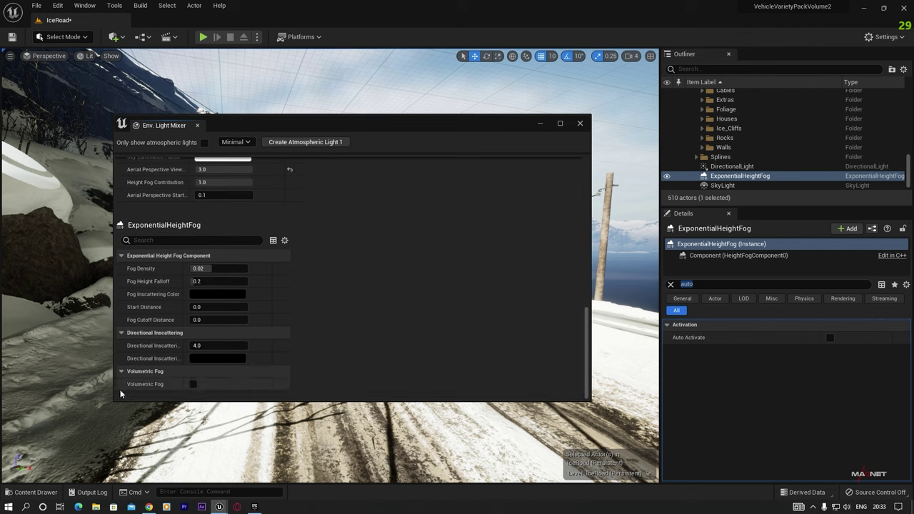
click(192, 384)
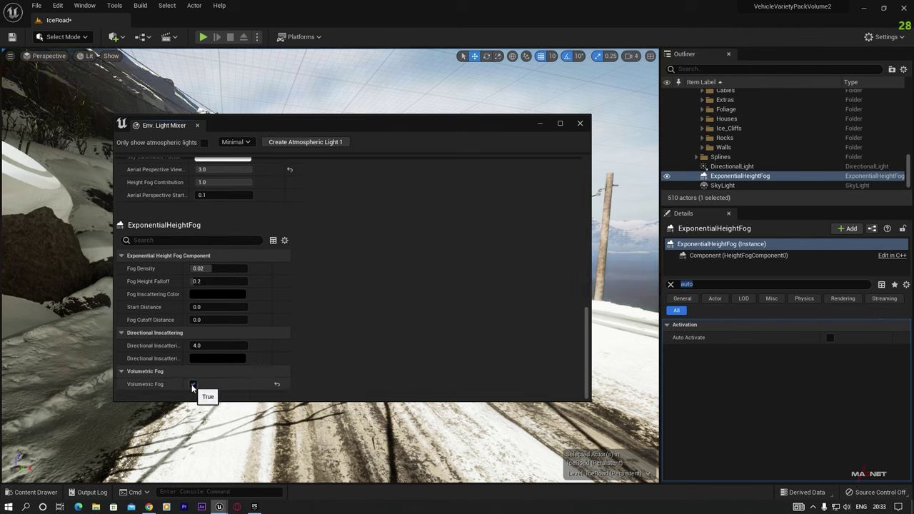
click(580, 124)
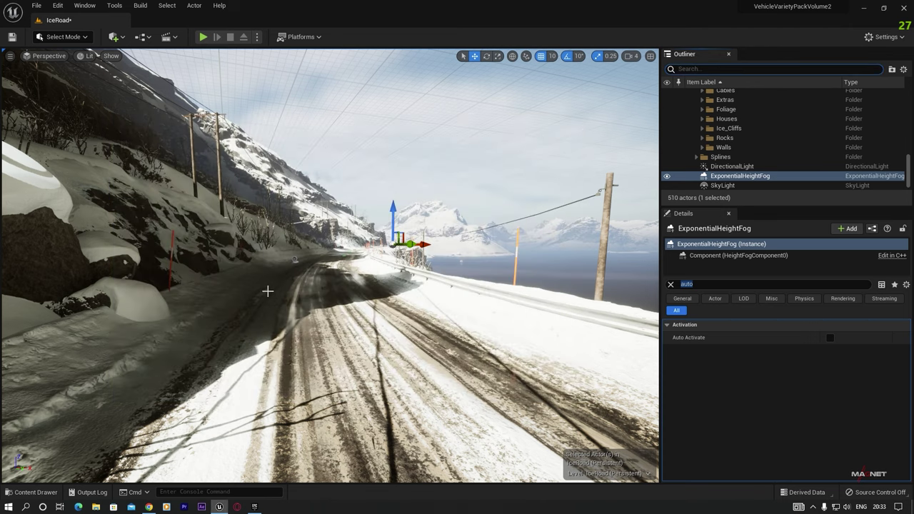
Rotate the directional light so the sun sits in the sky above the mountains and water beyond the road
right_drag(562, 105, 535, 98)
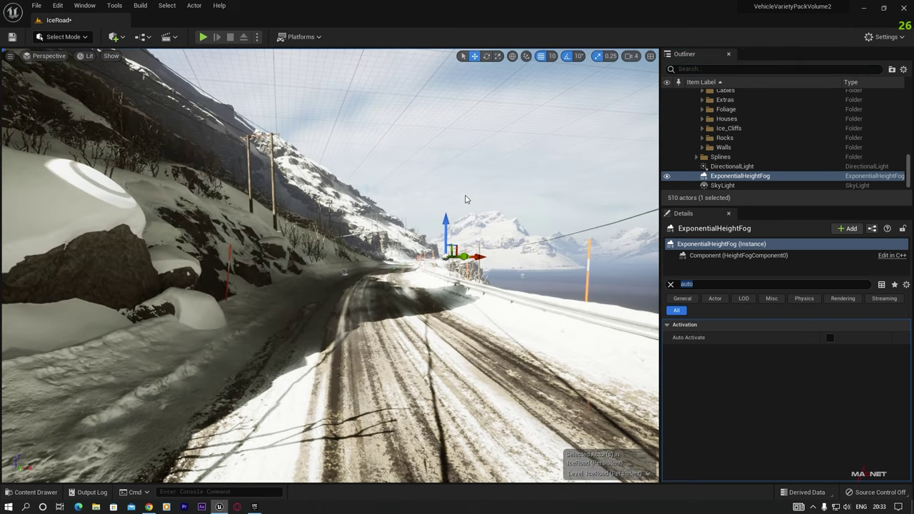
right_drag(465, 199, 500, 187)
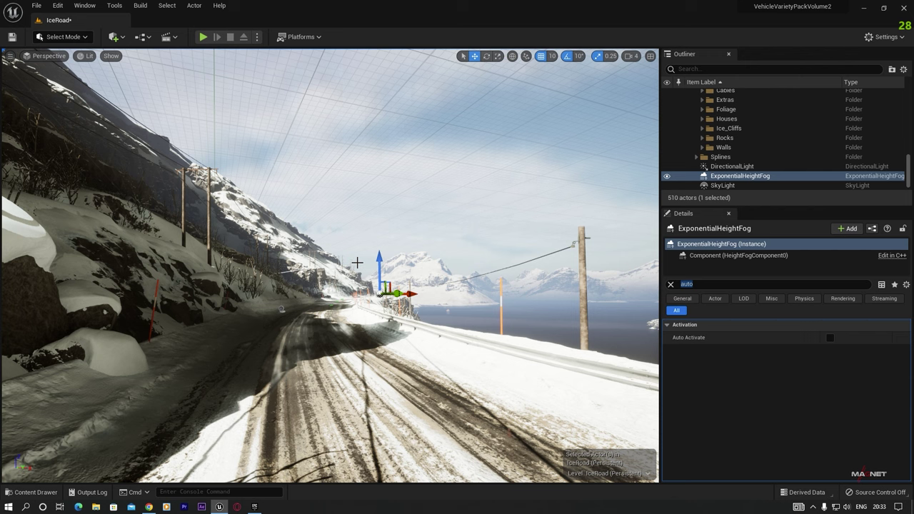
key(ctrl+l)
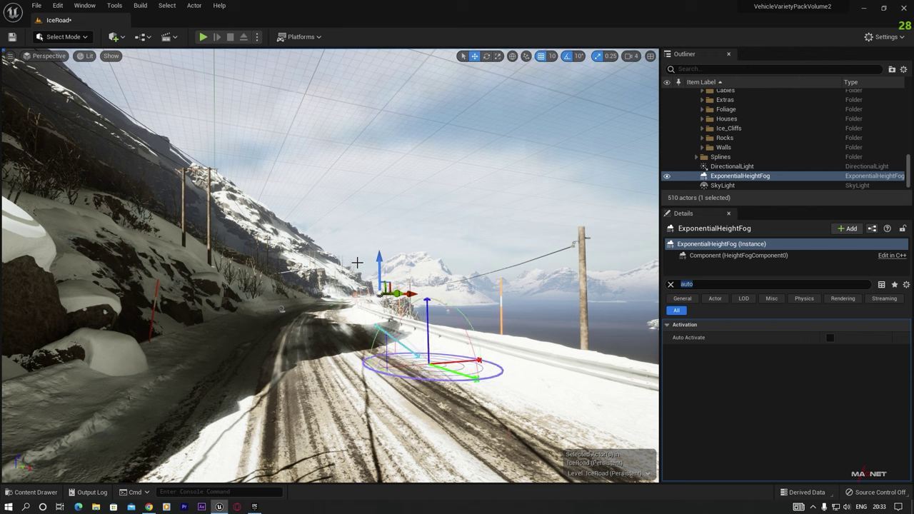
key(ctrl+l)
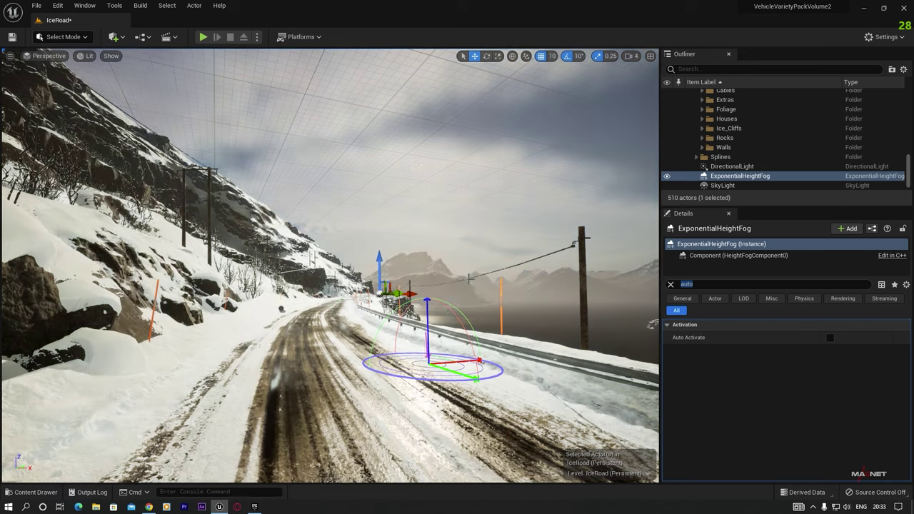
key(ctrl+l)
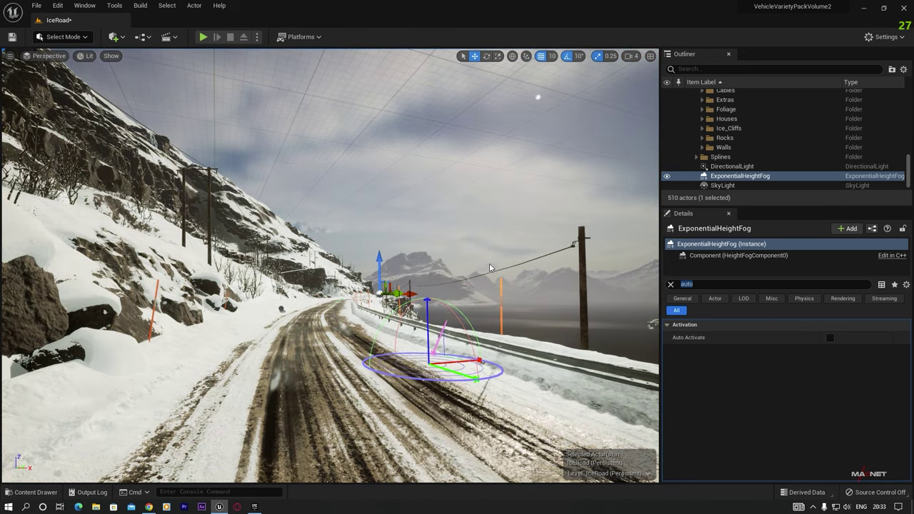
key(ctrl+l)
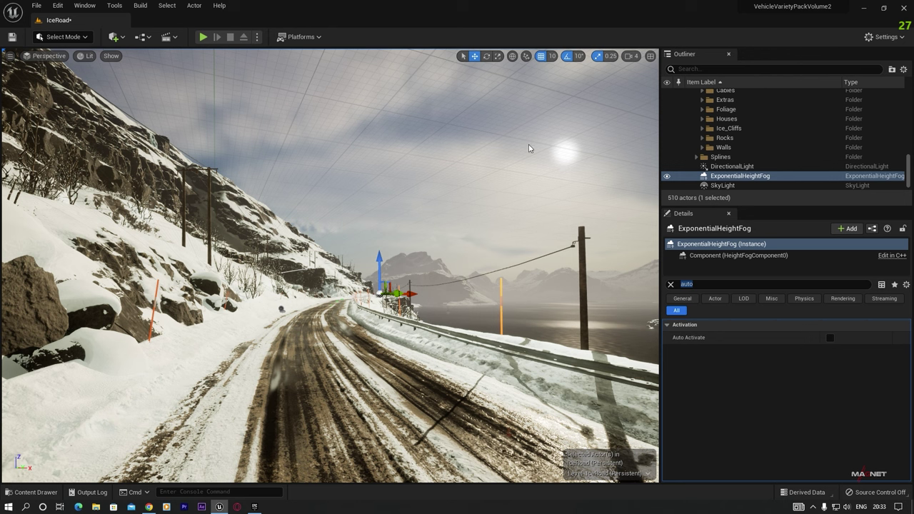
Clear the property search and enable Real Time Capture on the SkyLight
scroll(757, 175, down, 1)
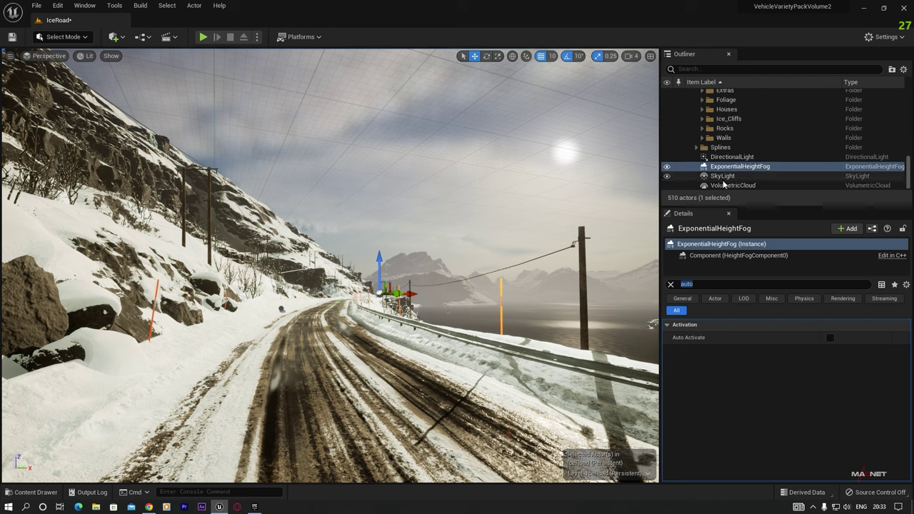
click(755, 178)
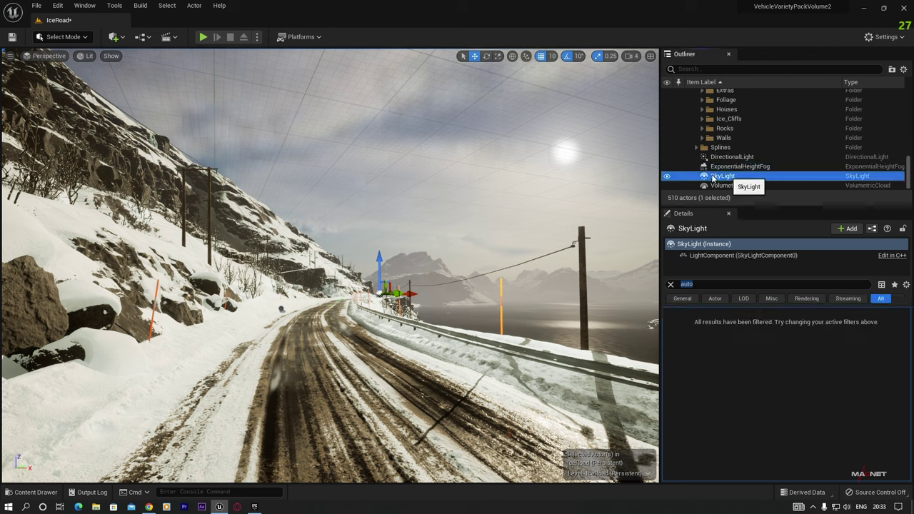
click(670, 284)
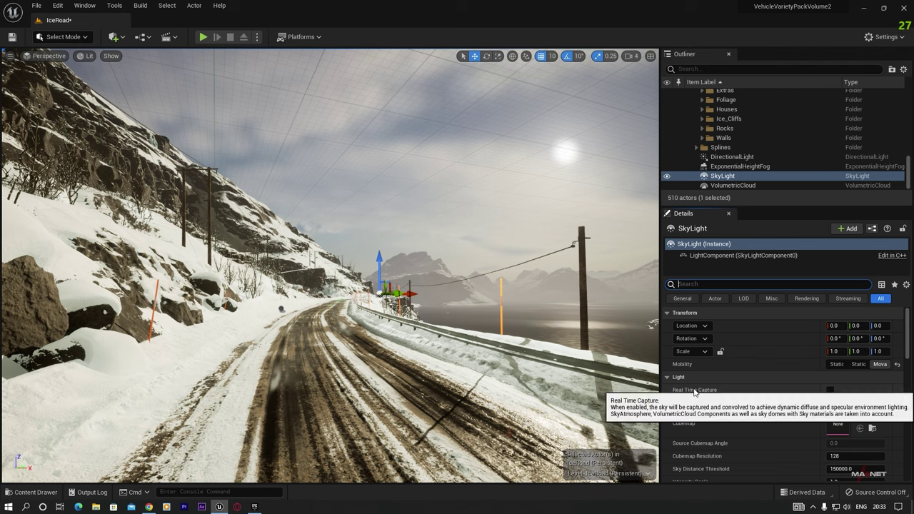
click(830, 392)
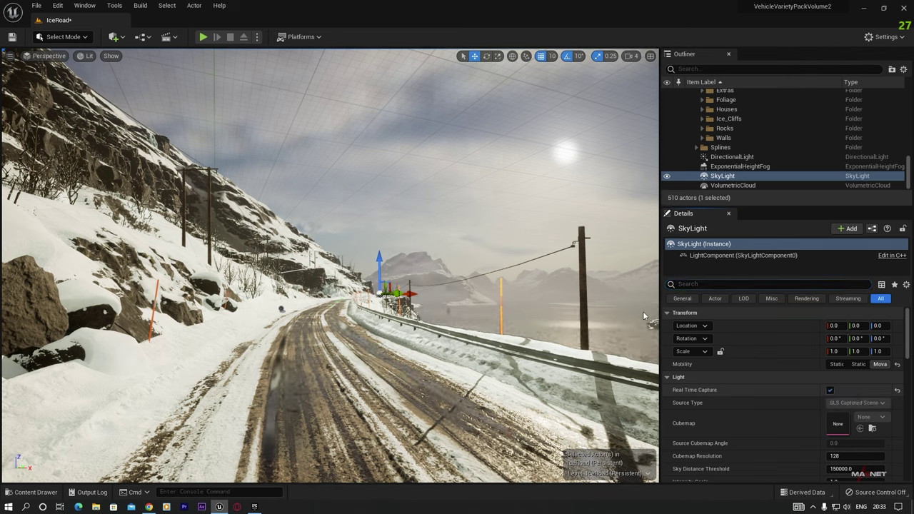
click(441, 214)
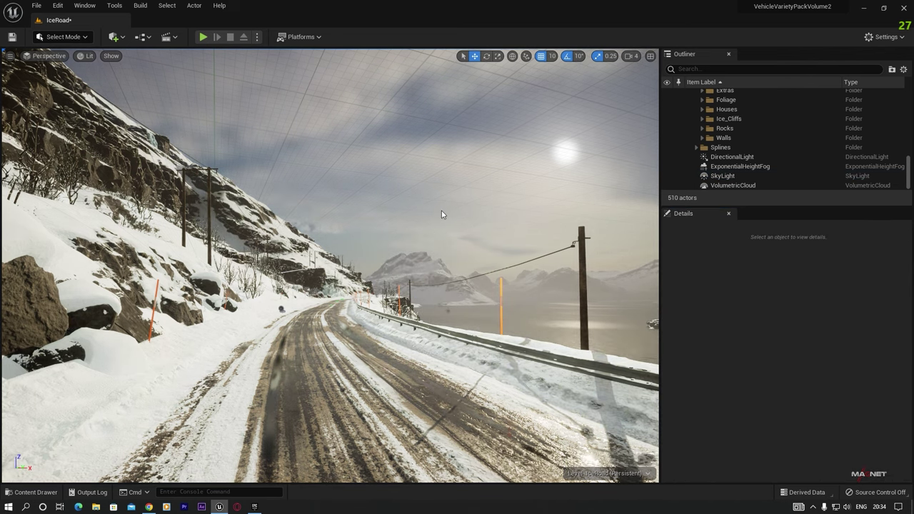
Try several sun angles from sunset to night, and settle on a daytime sun high above the water
key(ctrl+l)
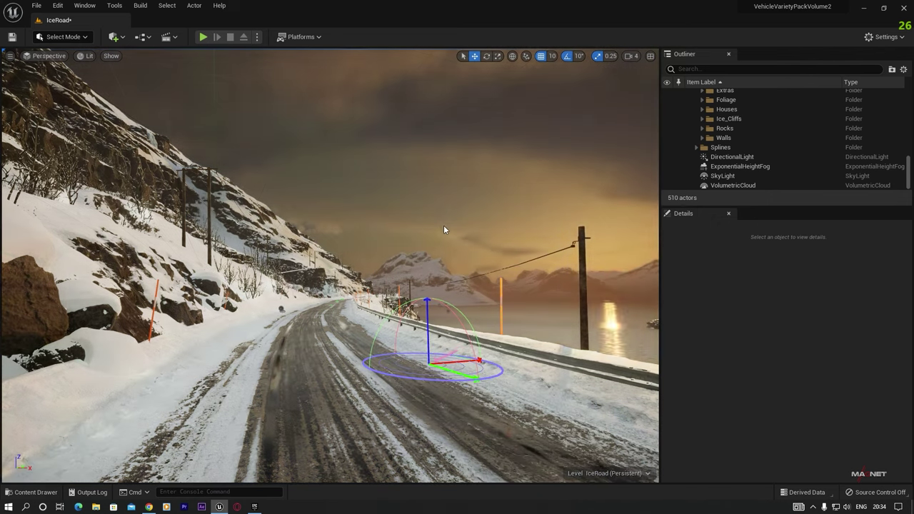
key(ctrl+l)
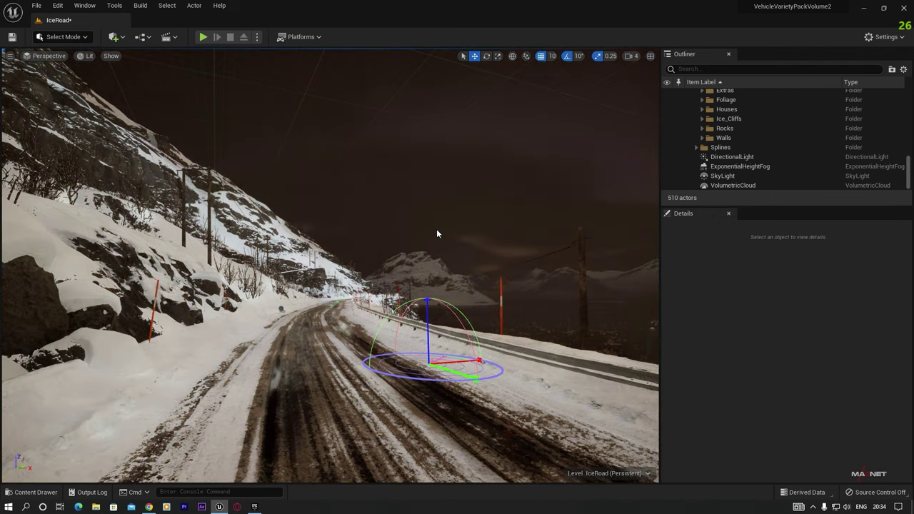
key(ctrl+l)
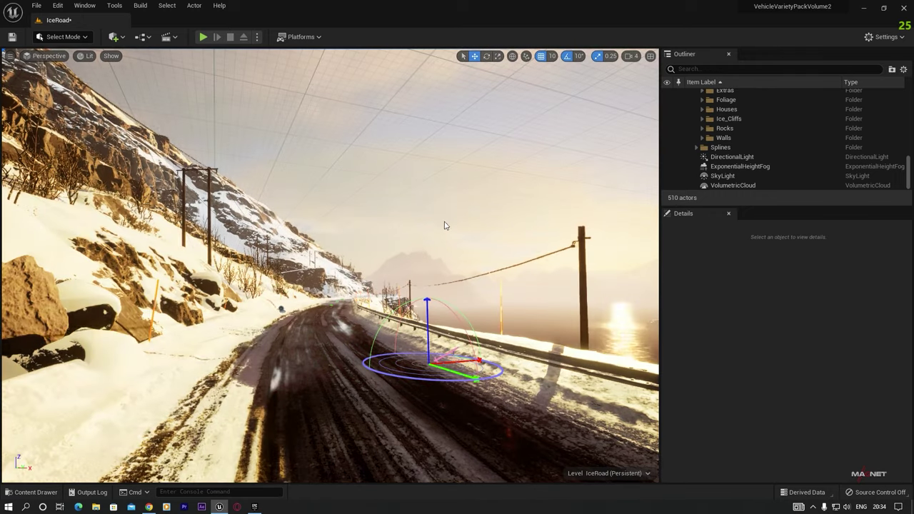
key(ctrl+l)
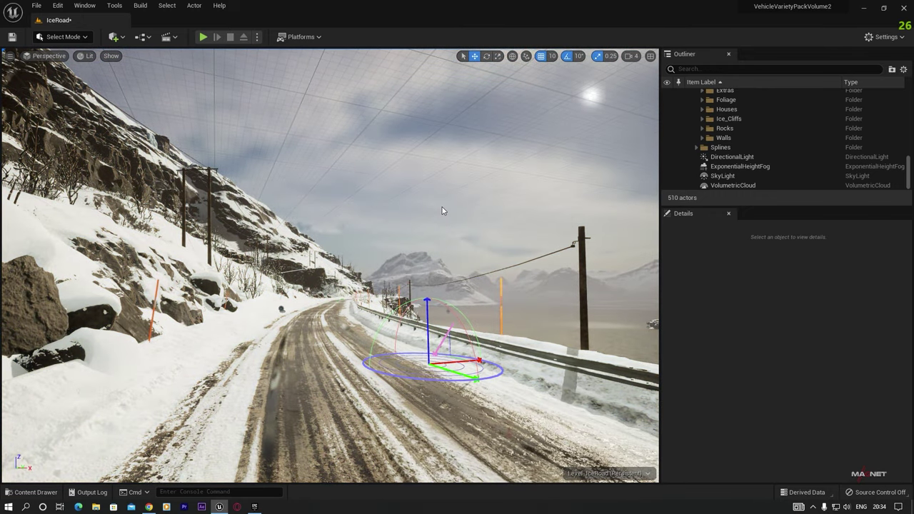
key(ctrl+l)
Frame the empty road stretch and open the Blueprints folder of VehicleVarietyVol2 in the project content
right_drag(314, 369, 345, 365)
key(d)
key(a)
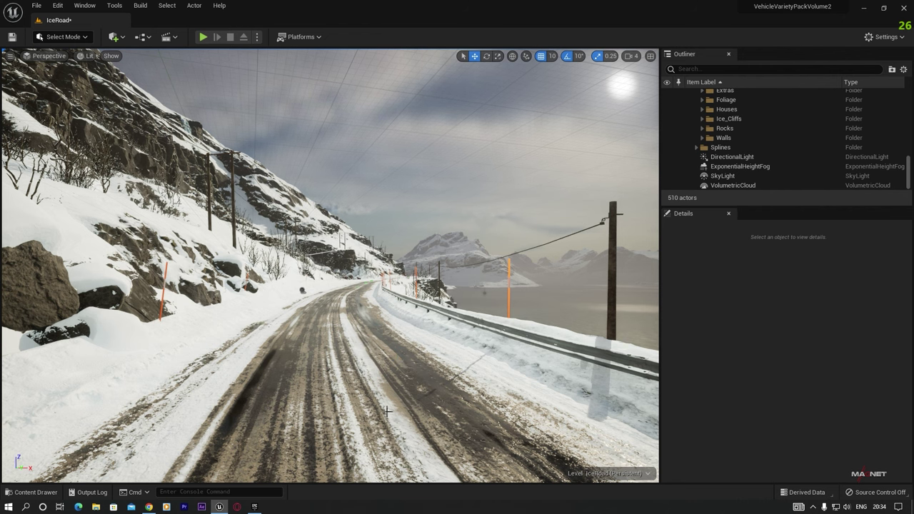
key(s)
right_drag(345, 365, 235, 387)
key(s)
key(d)
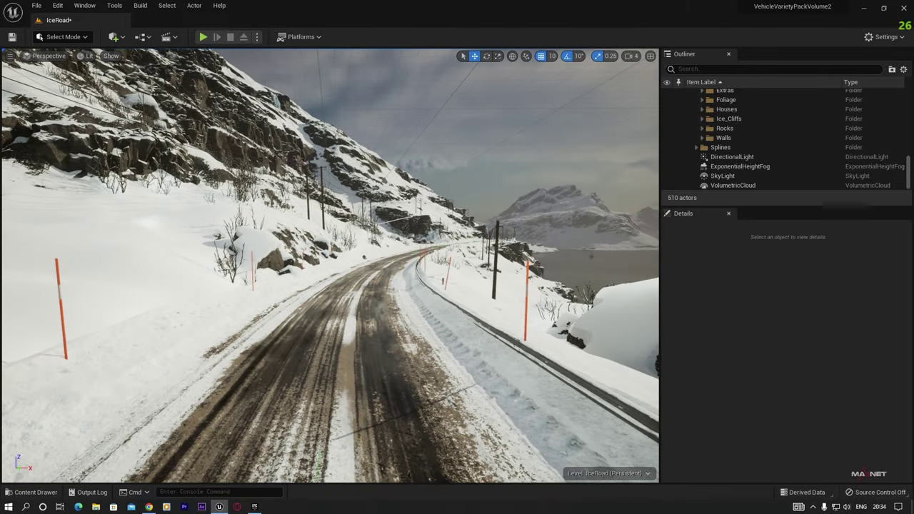
click(32, 492)
drag(45, 426, 43, 419)
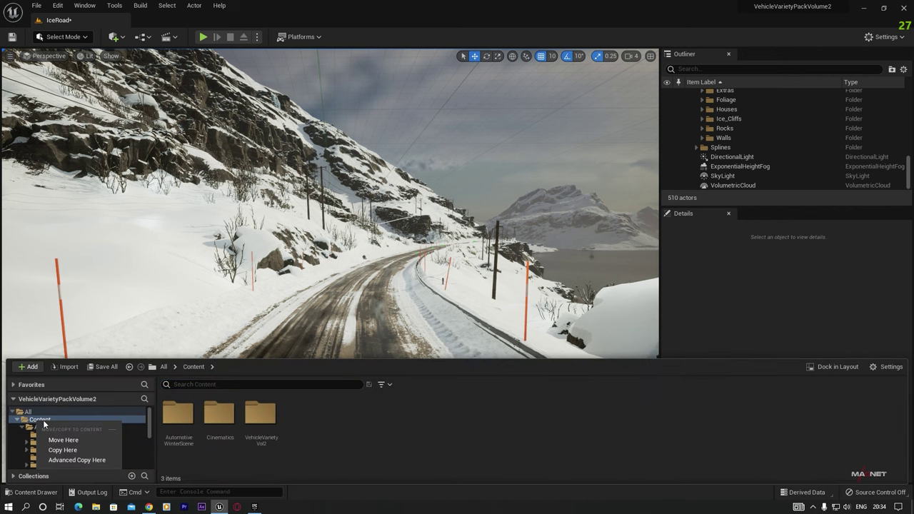
double_click(260, 413)
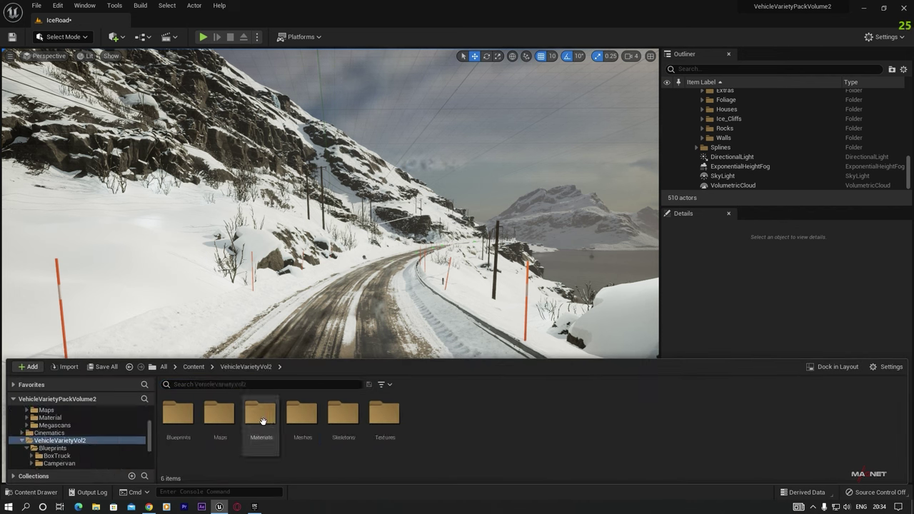
double_click(178, 412)
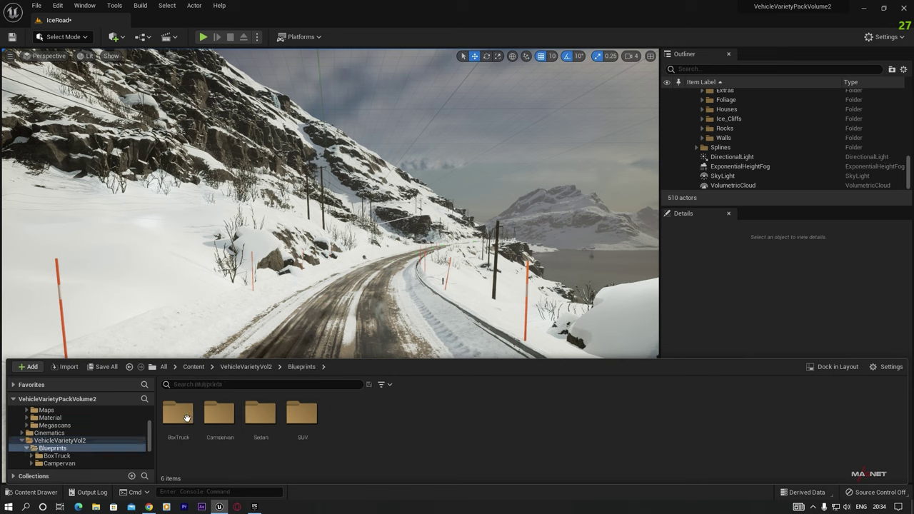
Place BP_Sedan_Chaos from the Sedan folder on the road and rotate it to about -90° so it faces along the road
double_click(262, 418)
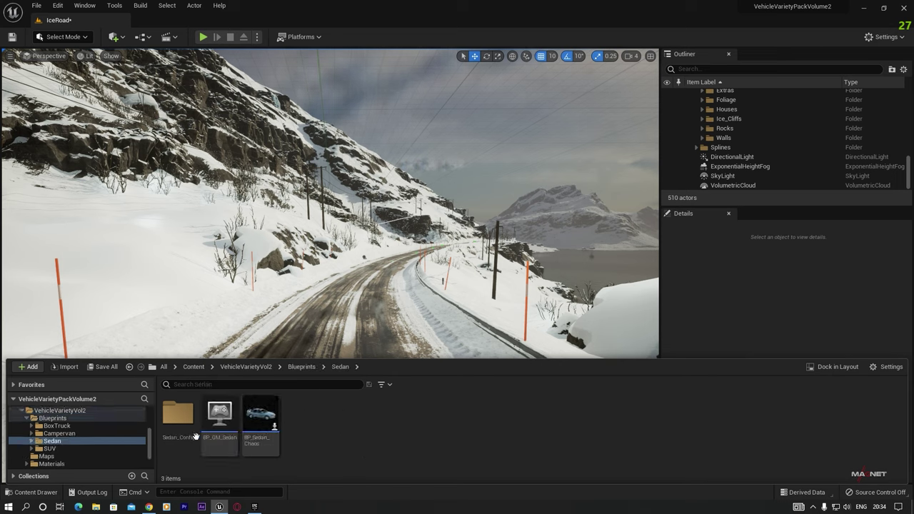
key(alt+Left)
double_click(303, 417)
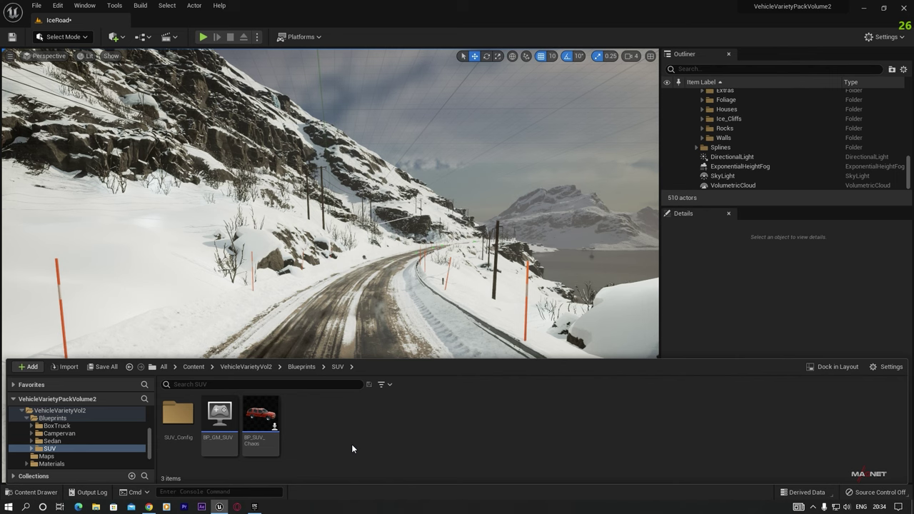
key(alt+Left)
double_click(264, 428)
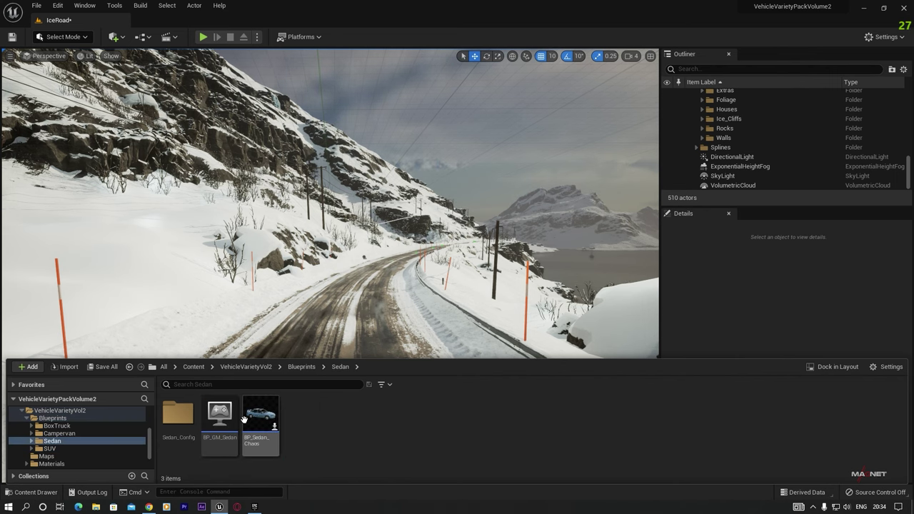
drag(258, 417, 350, 363)
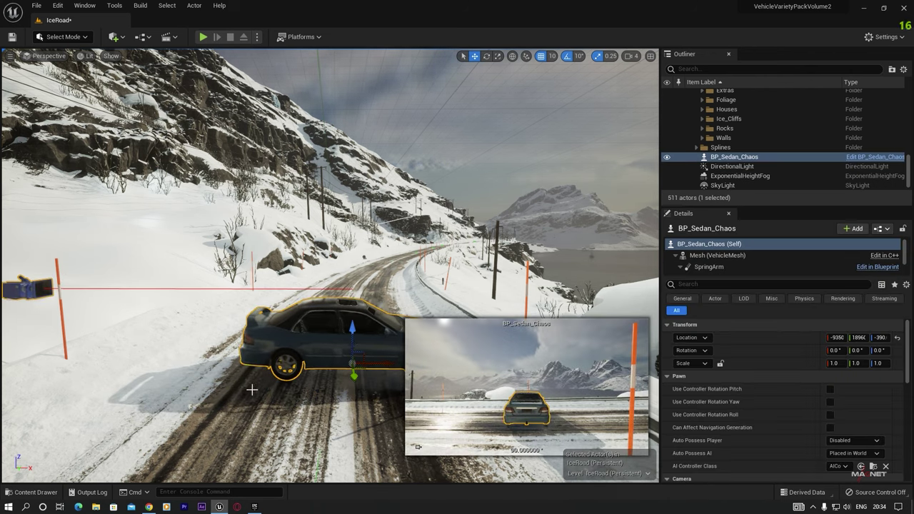
key(e)
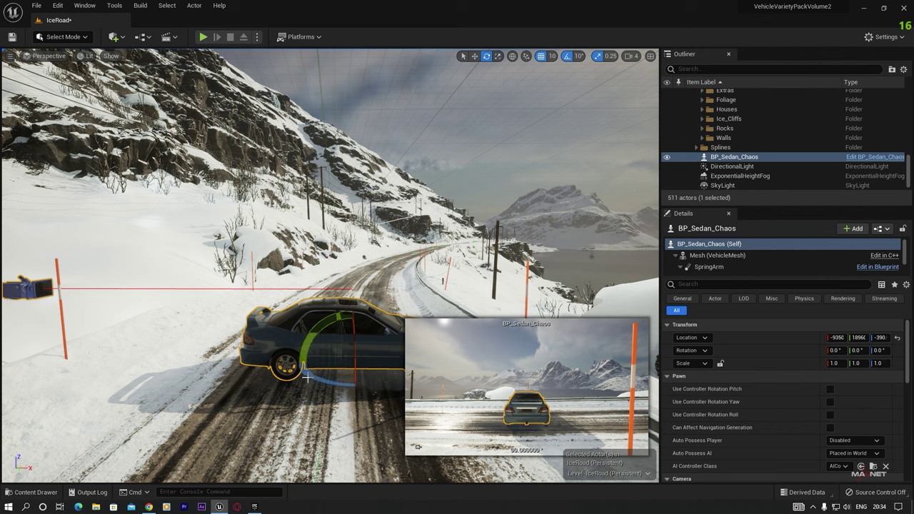
drag(308, 371, 364, 377)
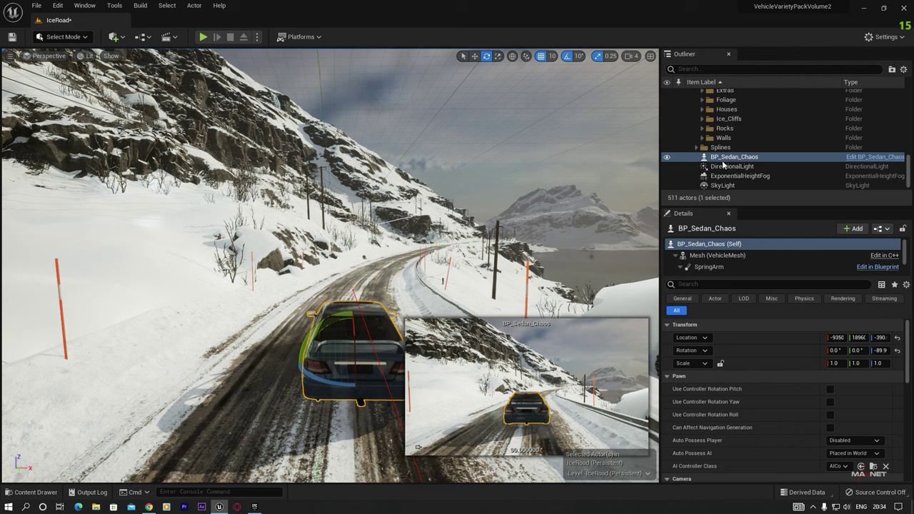
Search the properties of BP_Sedan_Chaos for "auto" and set Auto Possess Player to Player 0
click(732, 157)
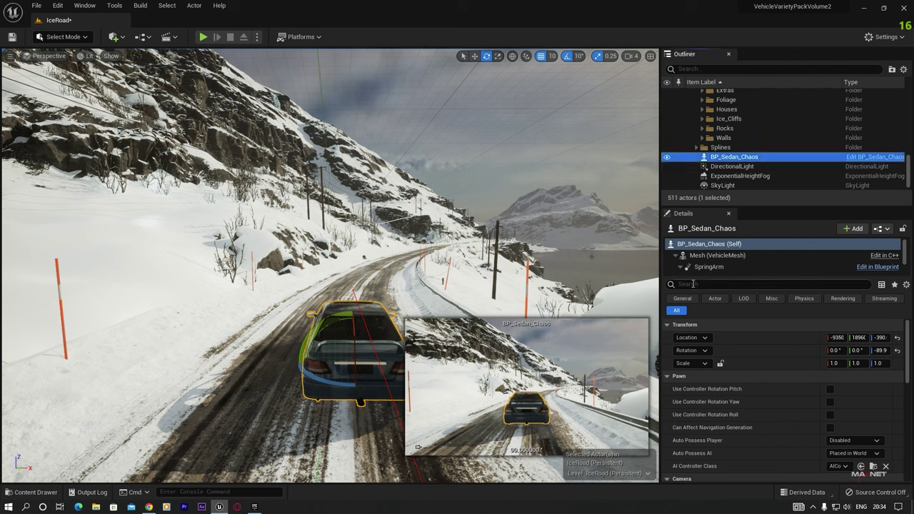
click(692, 283)
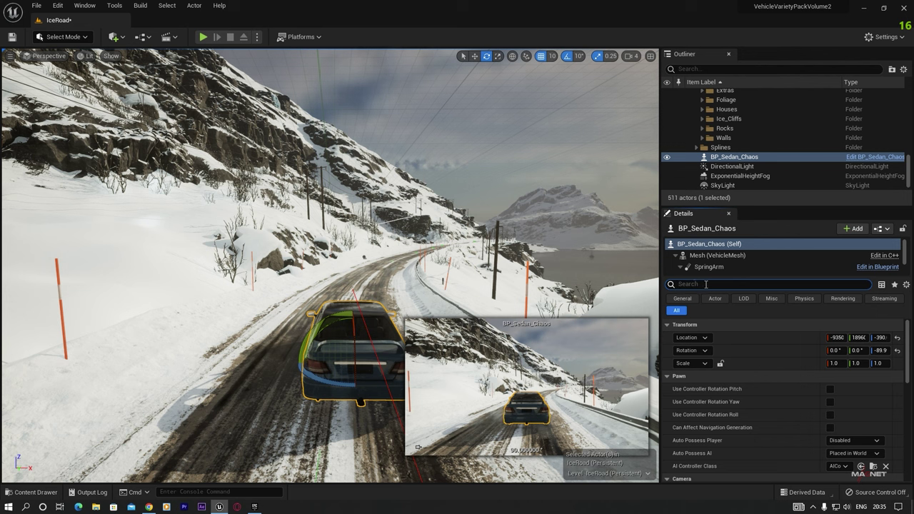
text(auto)
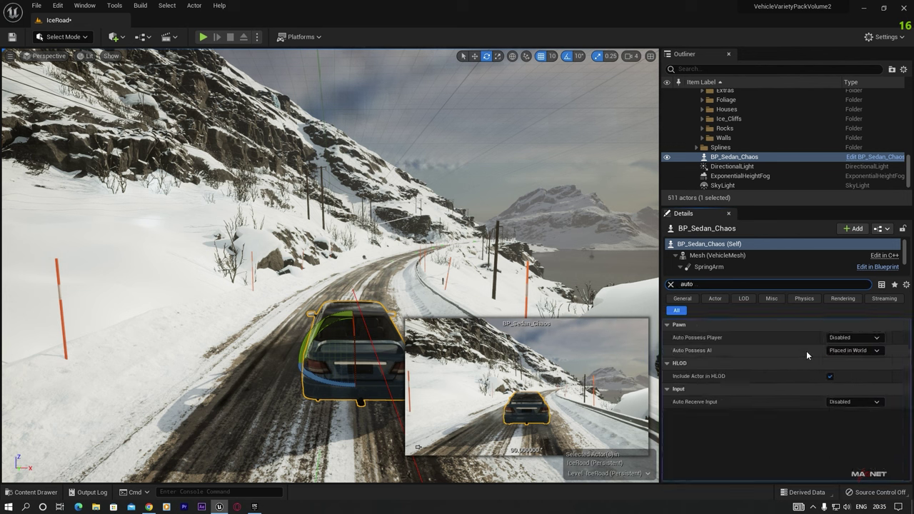
click(851, 341)
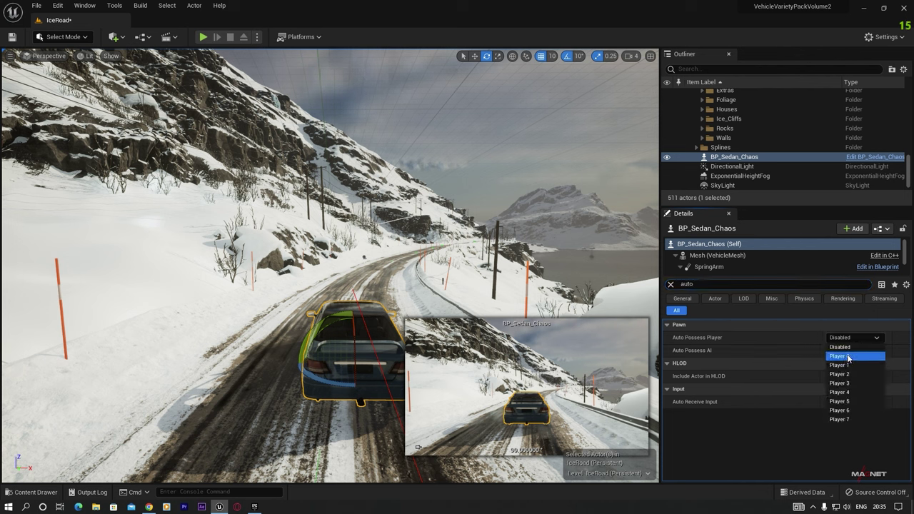
click(846, 357)
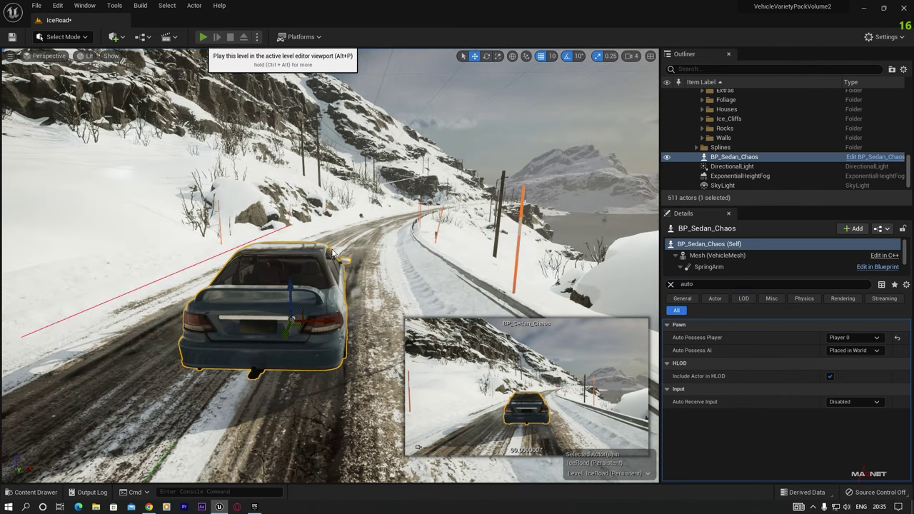
Play the level, test-drive the sedan along the icy road, and stop the simulation
click(203, 37)
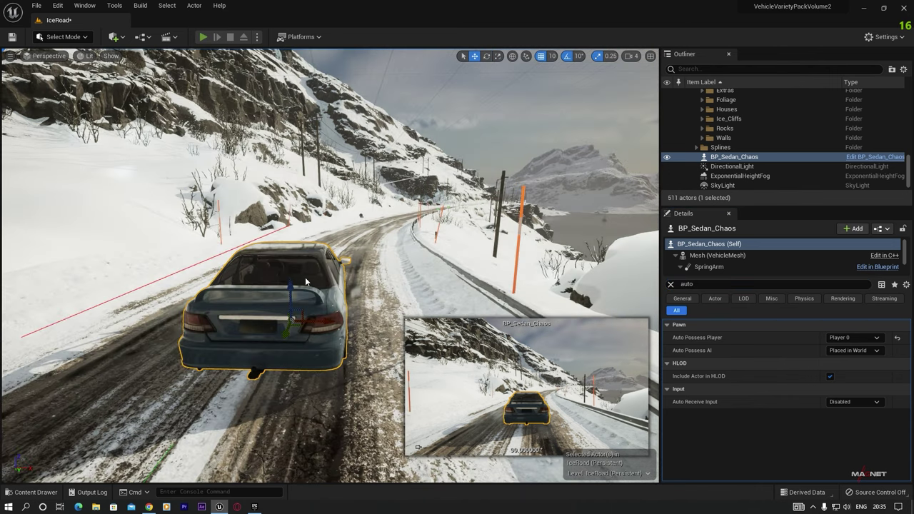
click(367, 331)
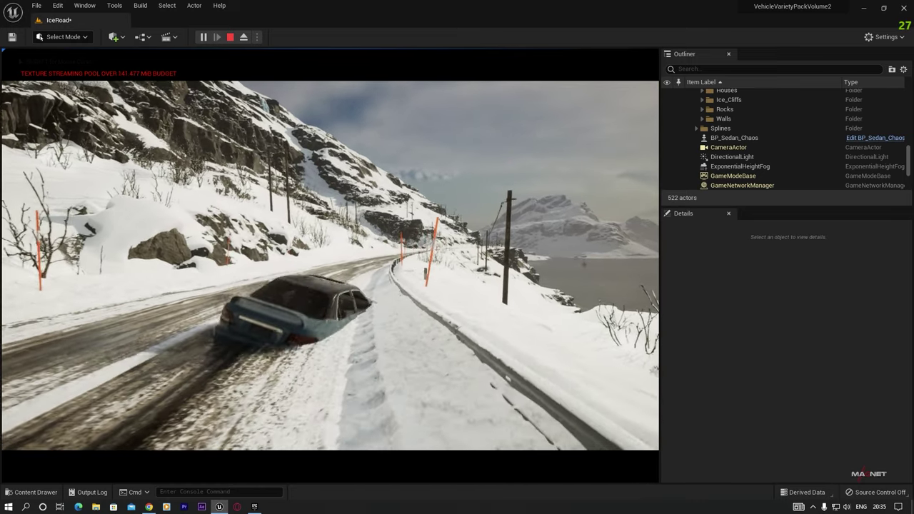
key(r)
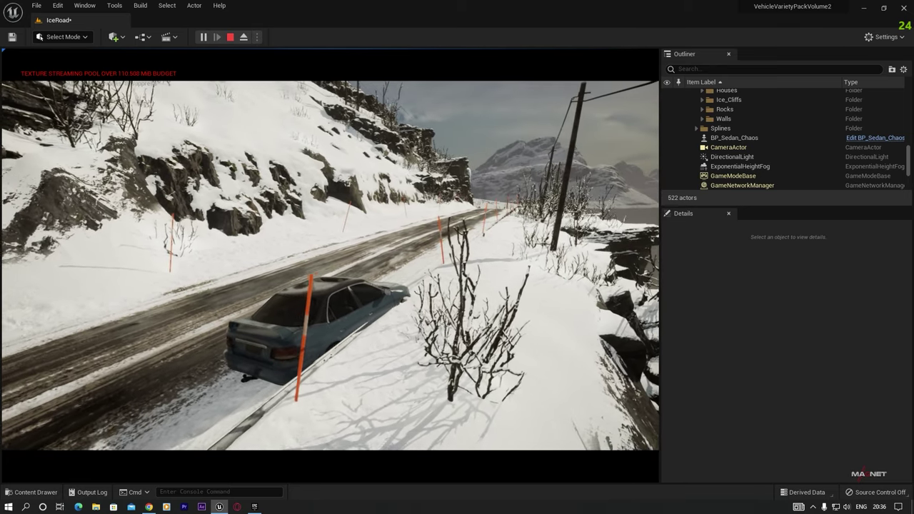
key(Escape)
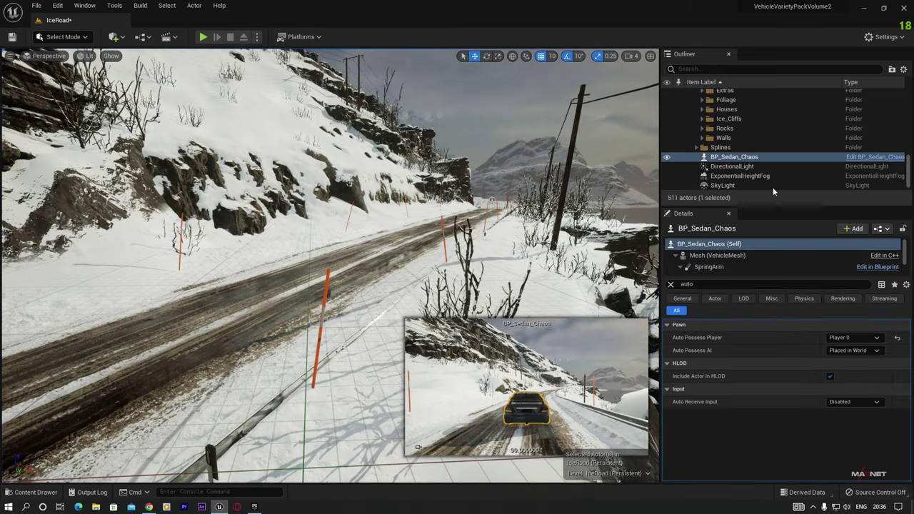
Focus on BP_Sedan_Chaos and examine how the car and the surrounding icy road surface look from several angles
click(744, 158)
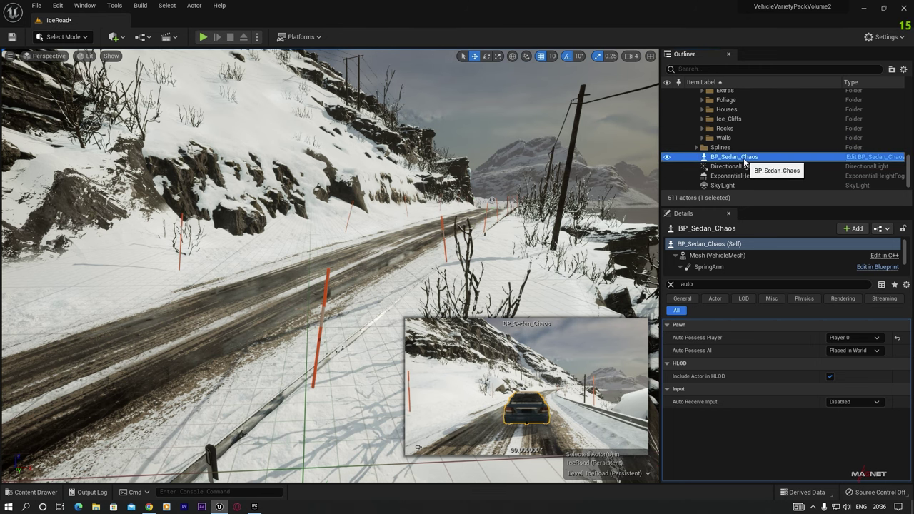
double_click(744, 158)
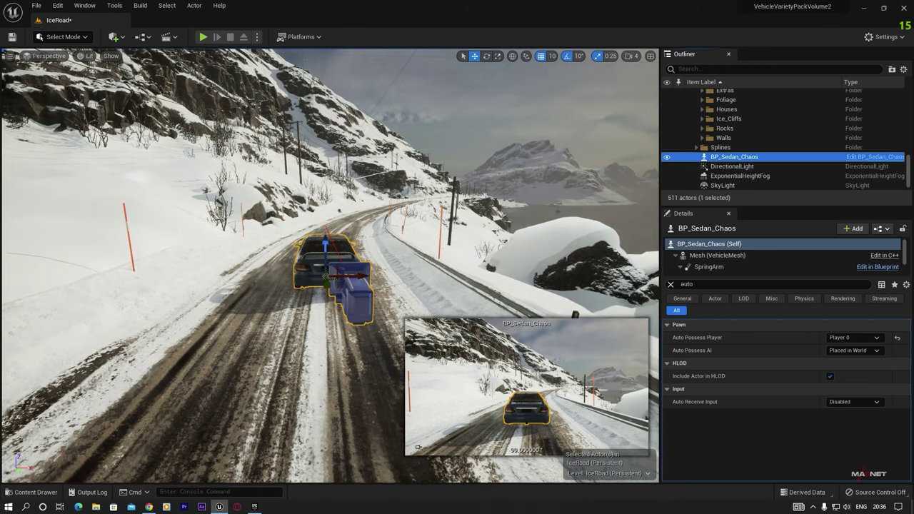
right_drag(330, 265, 194, 265)
key(d)
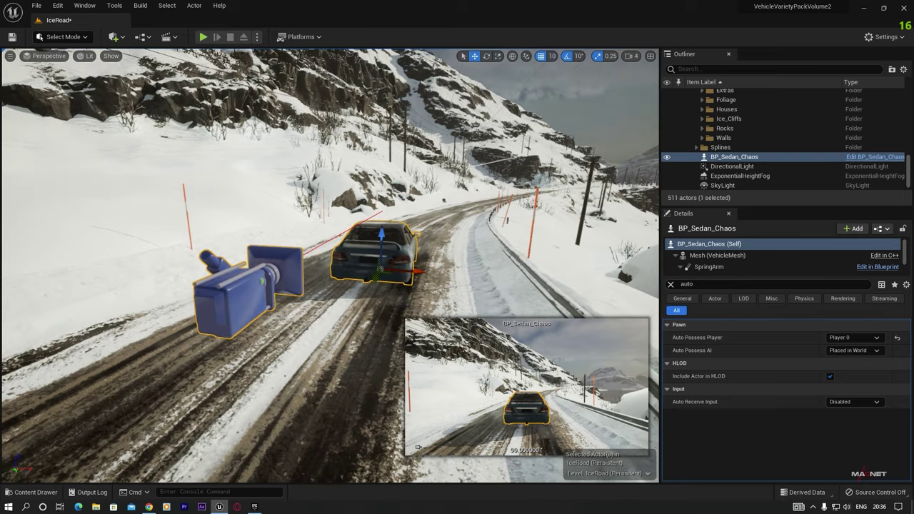
right_drag(314, 298, 344, 285)
key(w)
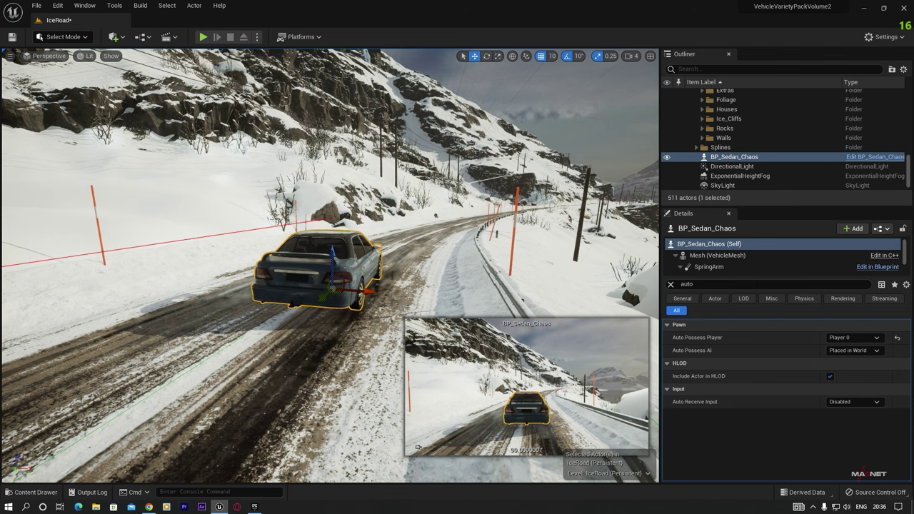
right_drag(330, 265, 379, 307)
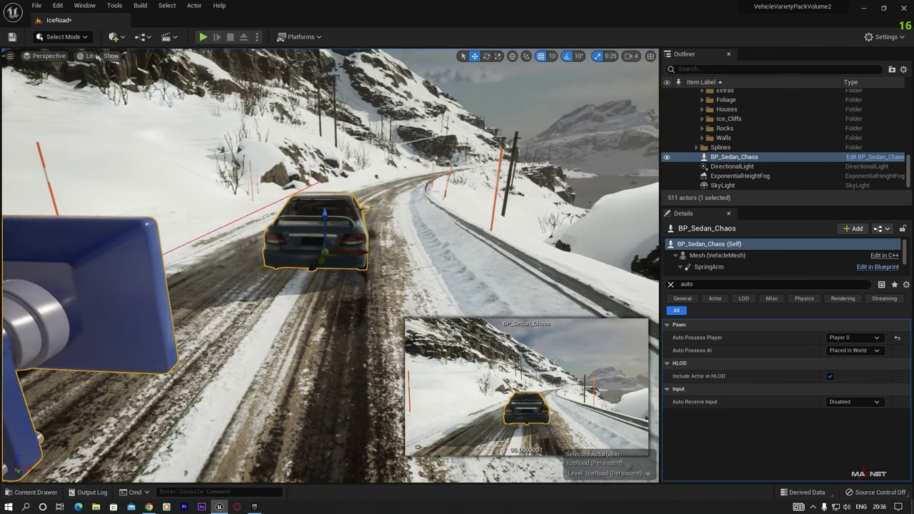
right_drag(357, 258, 514, 112)
click(515, 108)
right_drag(361, 317, 332, 350)
key(w)
key(e)
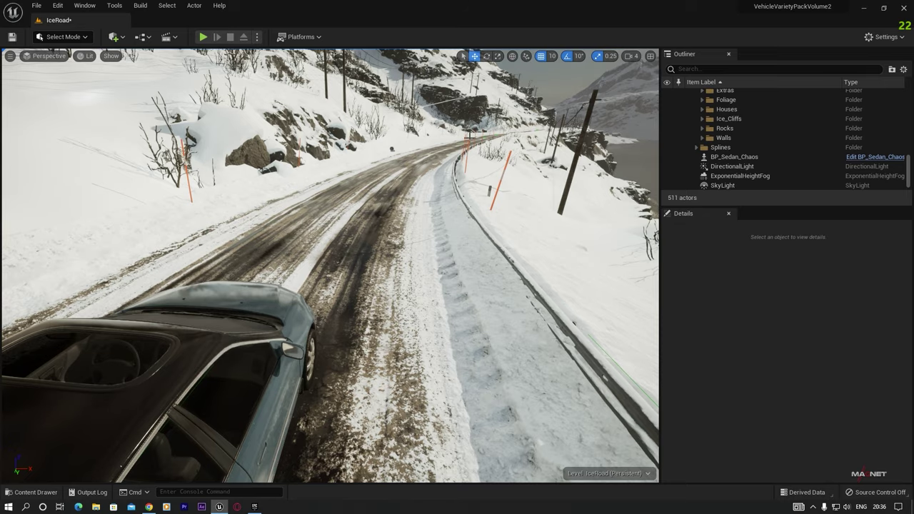
right_drag(347, 242, 300, 258)
key(a)
key(s)
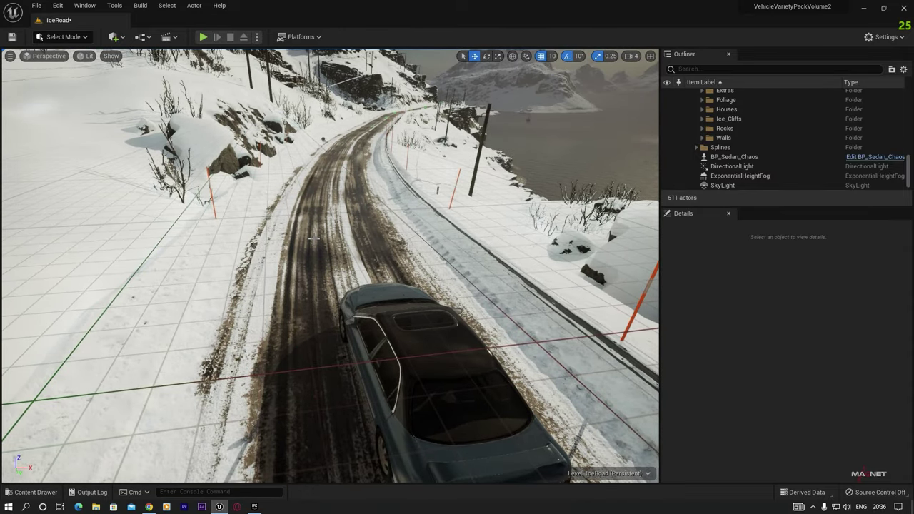
Deform Landscape7 to all splines with the Landscape mode's Splines tool and return to Select mode
click(318, 257)
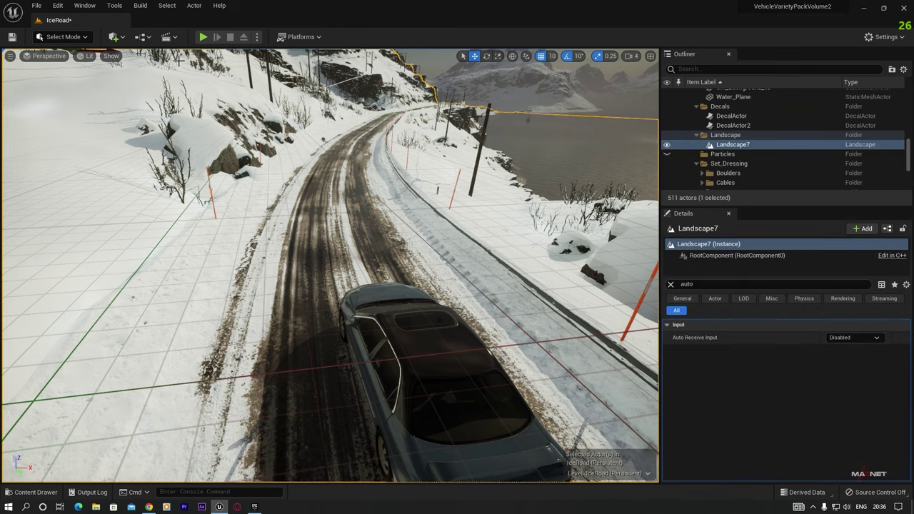
click(63, 37)
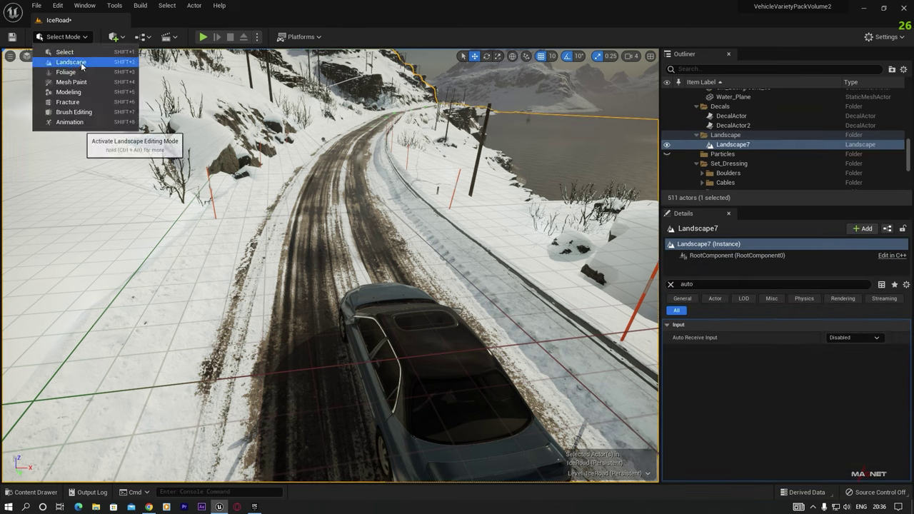
click(68, 62)
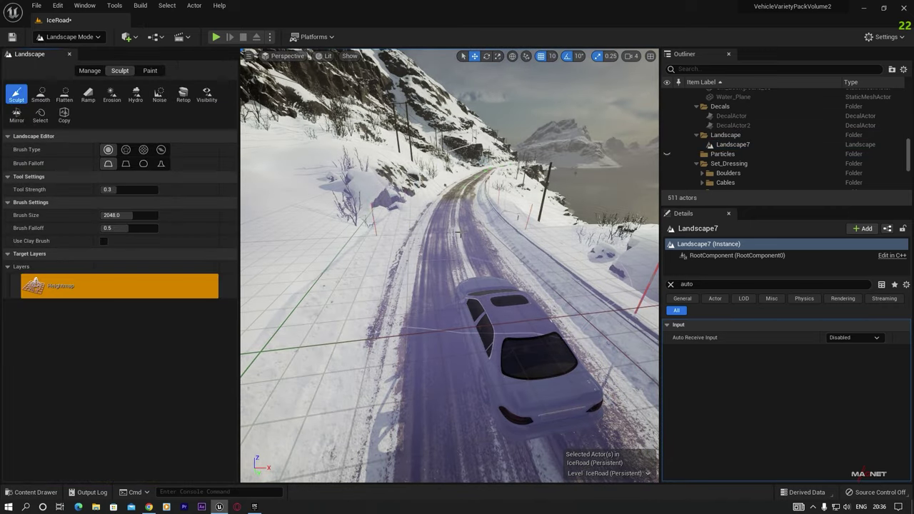
click(90, 70)
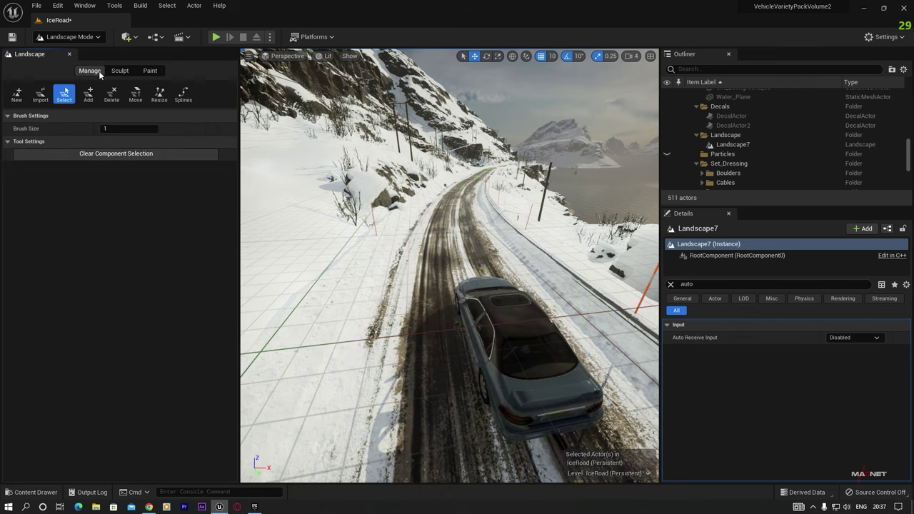
click(184, 94)
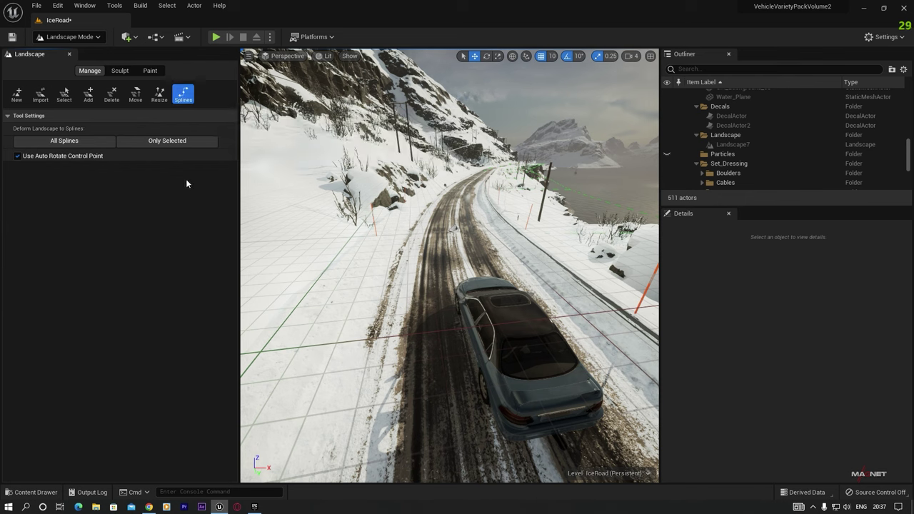
click(70, 146)
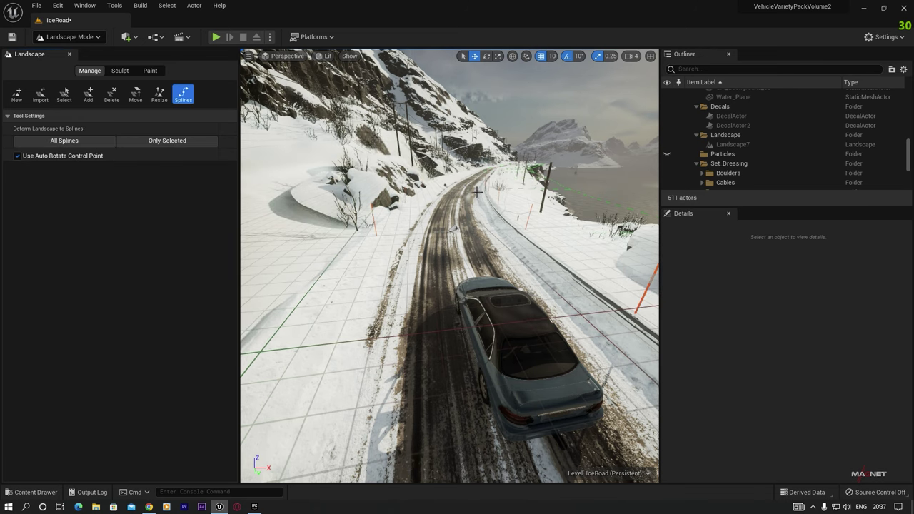
click(77, 37)
click(64, 50)
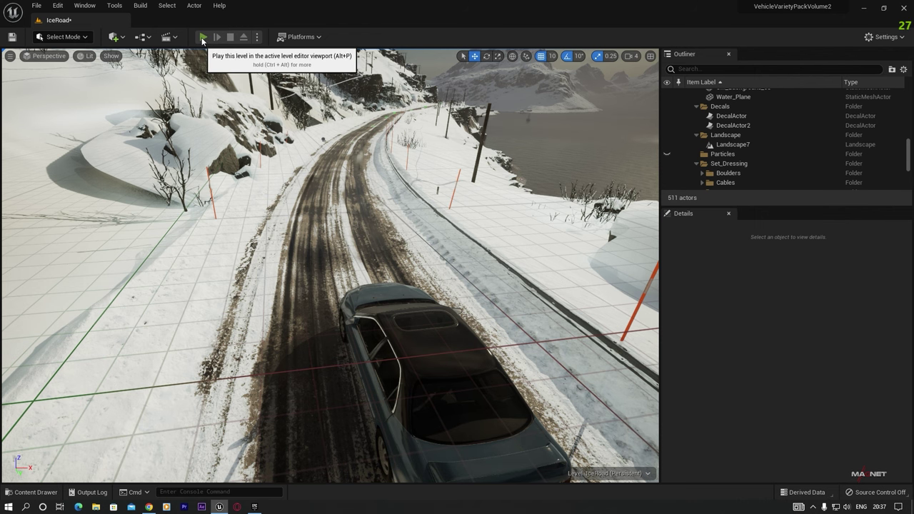
Play the level in the viewport, test-drive the sedan along the deformed road, and stop the session
click(203, 37)
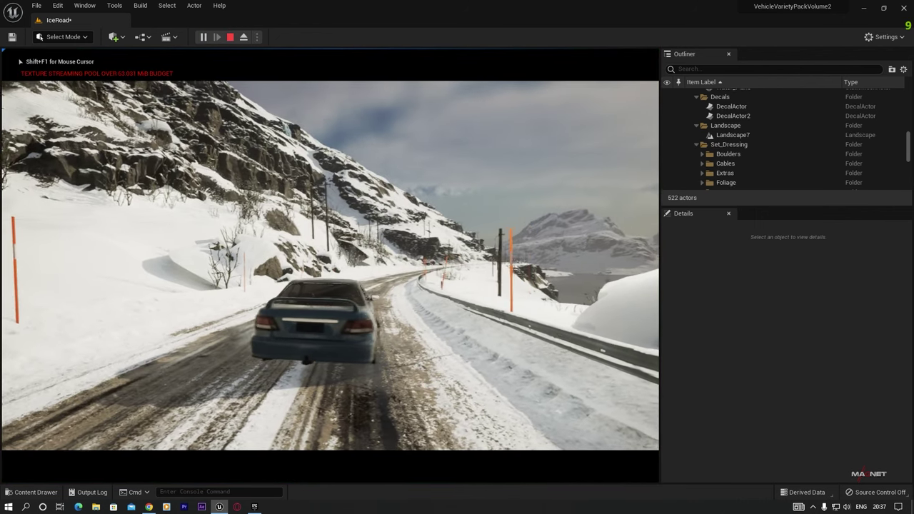
key(w)
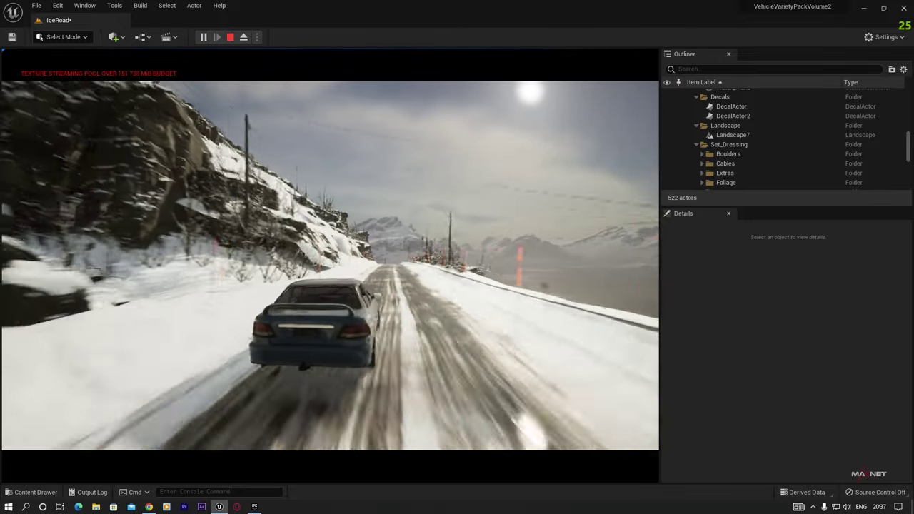
key(d)
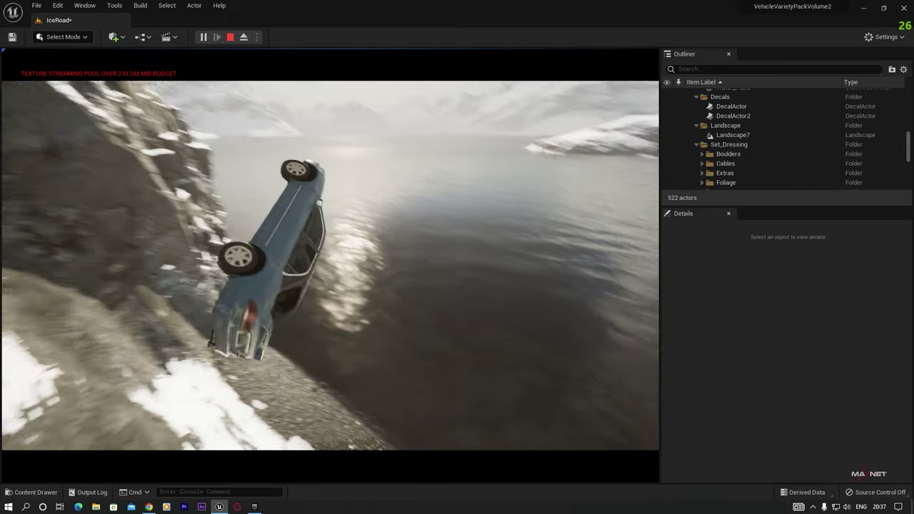
key(Escape)
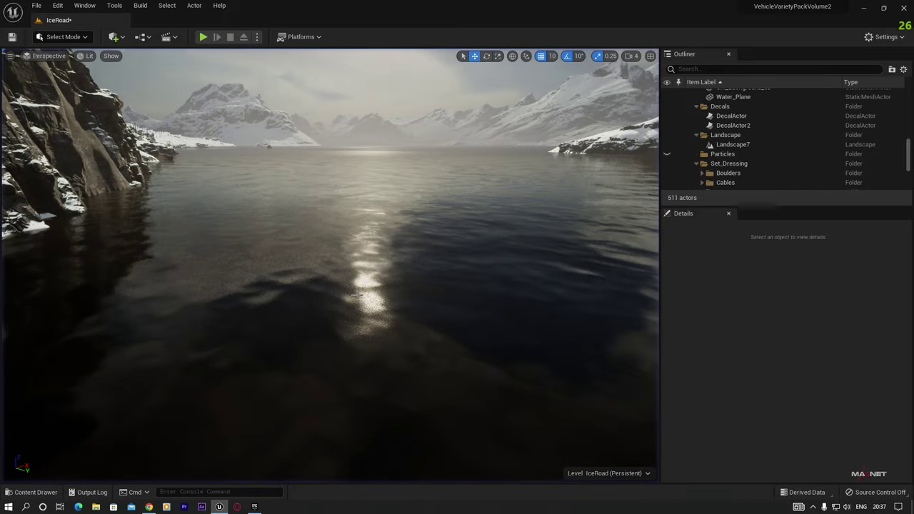
Focus on BP_Sedan_Chaos, run the level in Simulate mode to examine the wheels against the road up close, and stop the simulation
scroll(740, 170, down, 4)
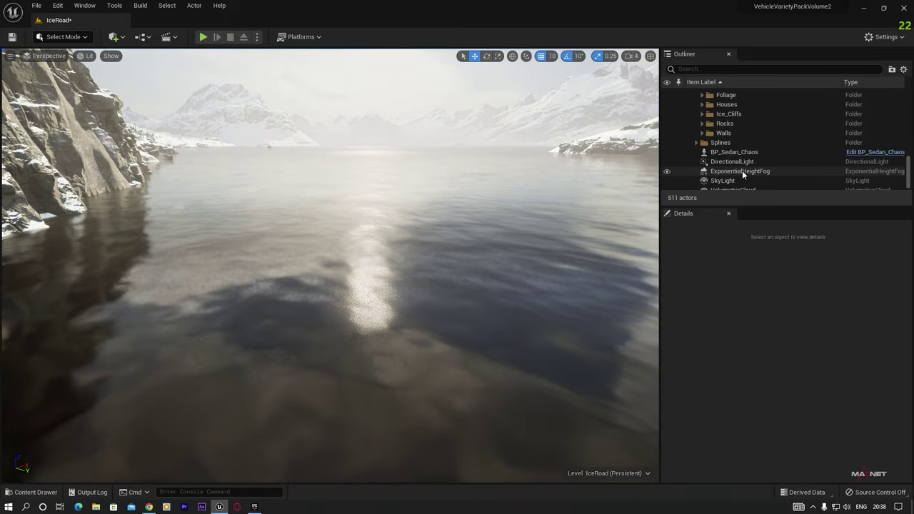
click(732, 149)
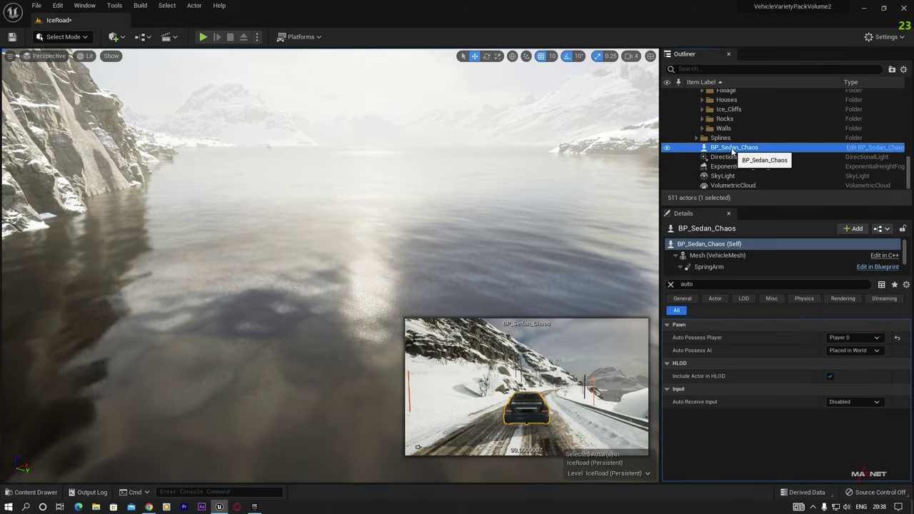
double_click(732, 149)
right_drag(218, 190, 143, 192)
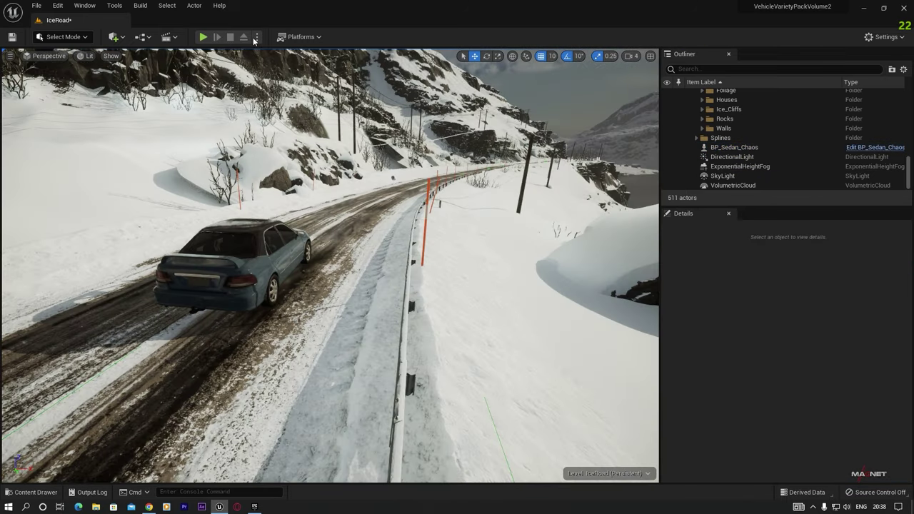
click(257, 37)
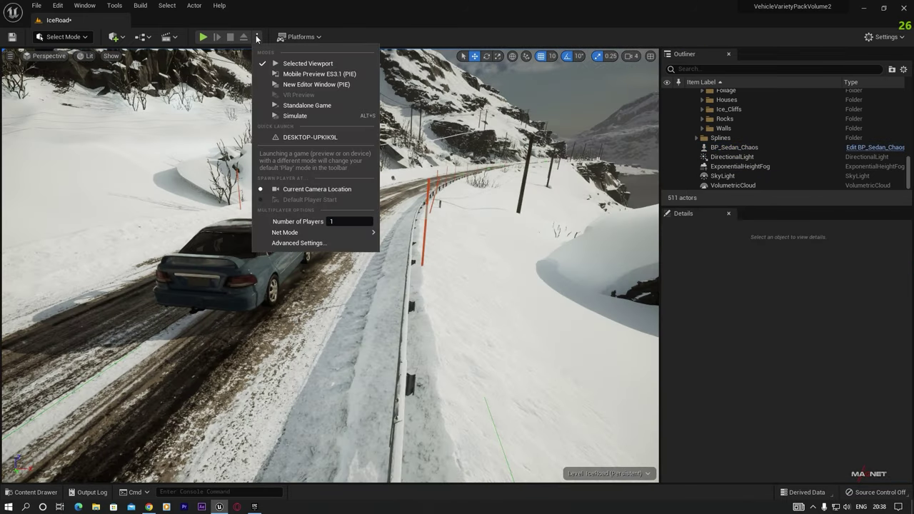
click(303, 117)
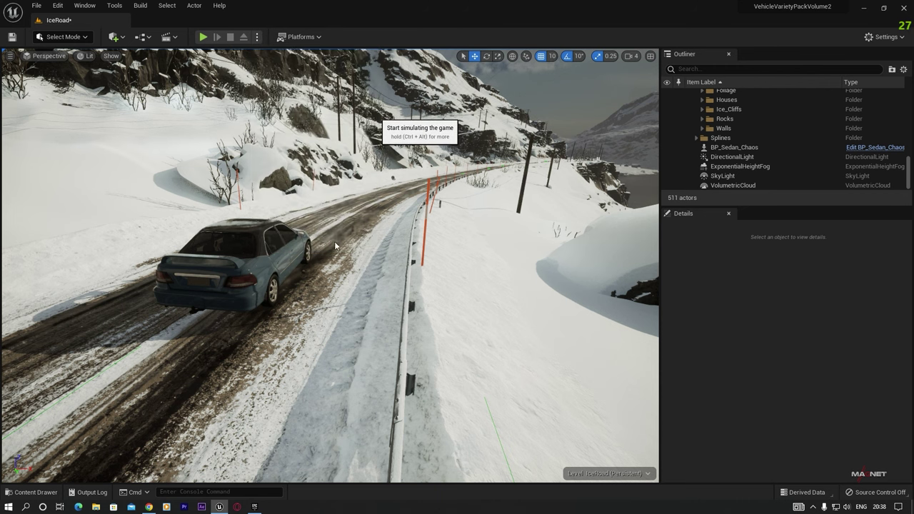
right_drag(335, 245, 193, 245)
key(d)
key(w)
key(s)
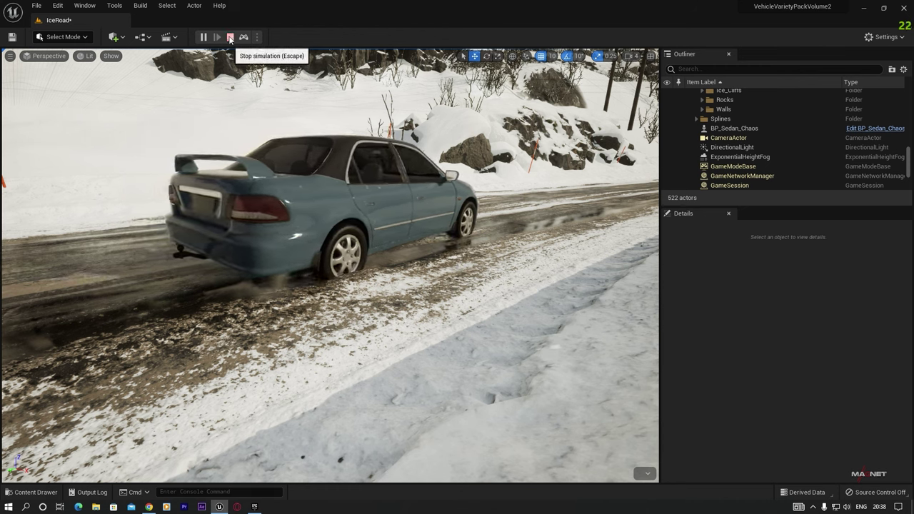
click(230, 37)
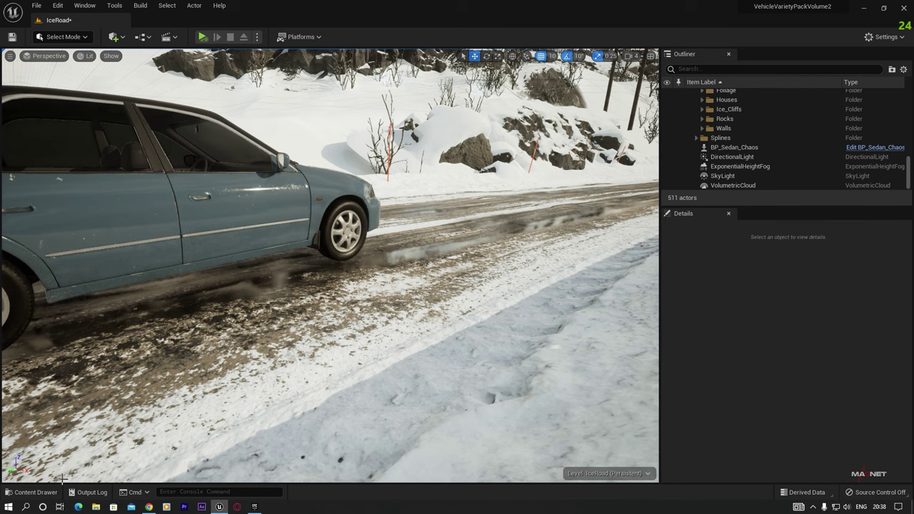
Open BP_Sedan_FrontWheel_Chaos from the Sedan_Config folder, increase its Wheel Radius, compile the blueprint, and minimize its editor
click(35, 492)
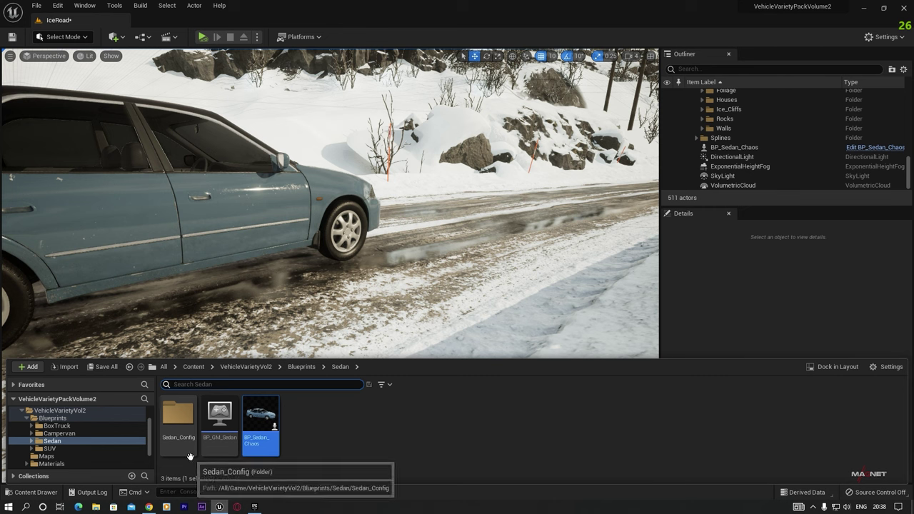
double_click(178, 422)
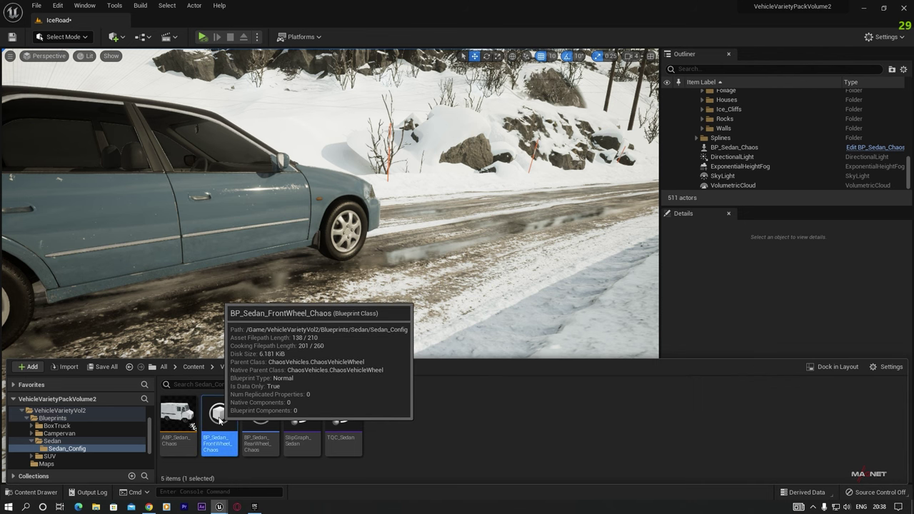
double_click(220, 420)
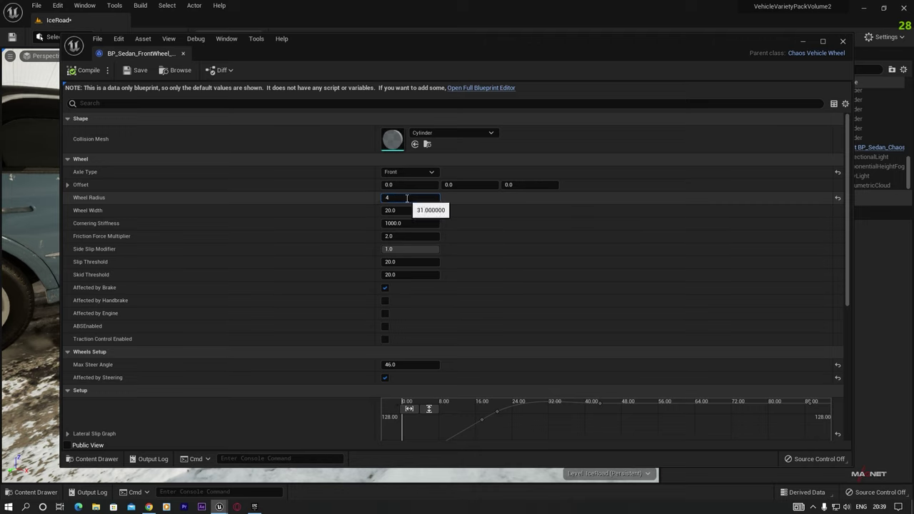
click(83, 71)
click(803, 42)
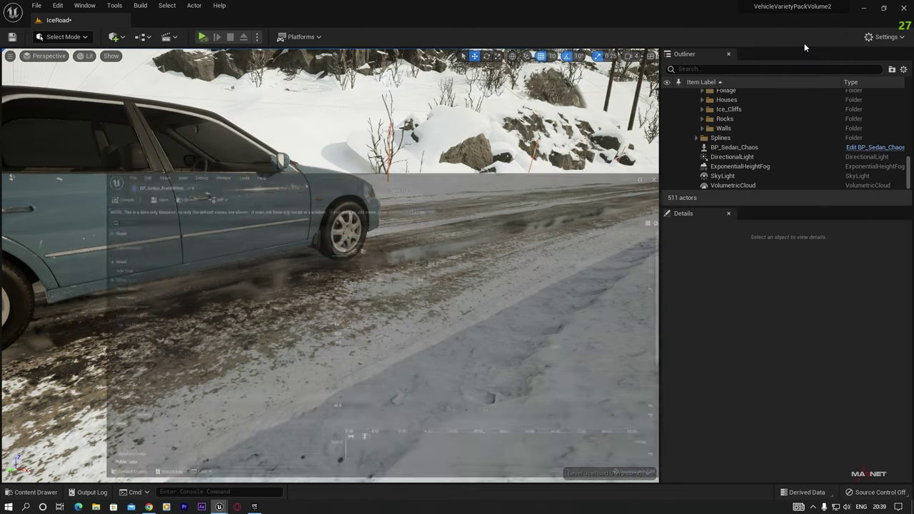
Open BP_Sedan_RearWheel_Chaos, set its Wheel Radius to 42, check it against the front wheel's radius, and compile the blueprint
click(30, 492)
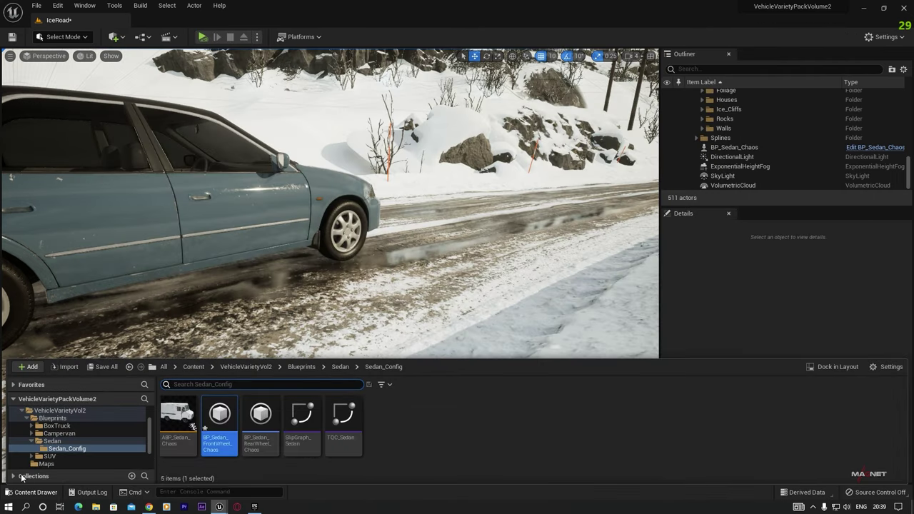
double_click(259, 422)
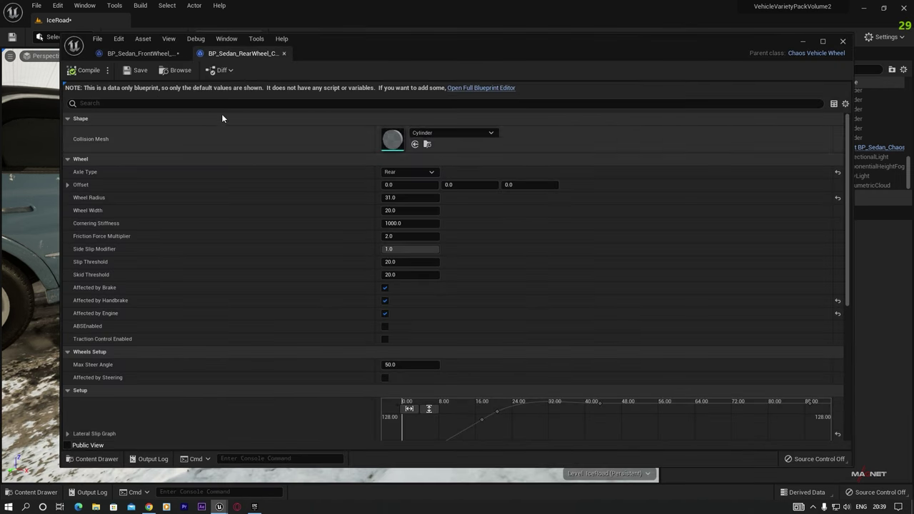
click(388, 198)
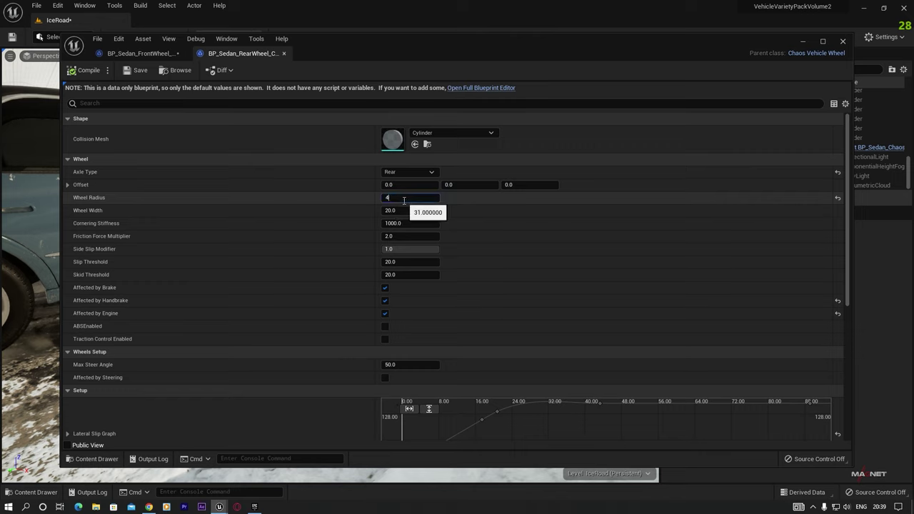
text(4)
key(Return)
click(135, 54)
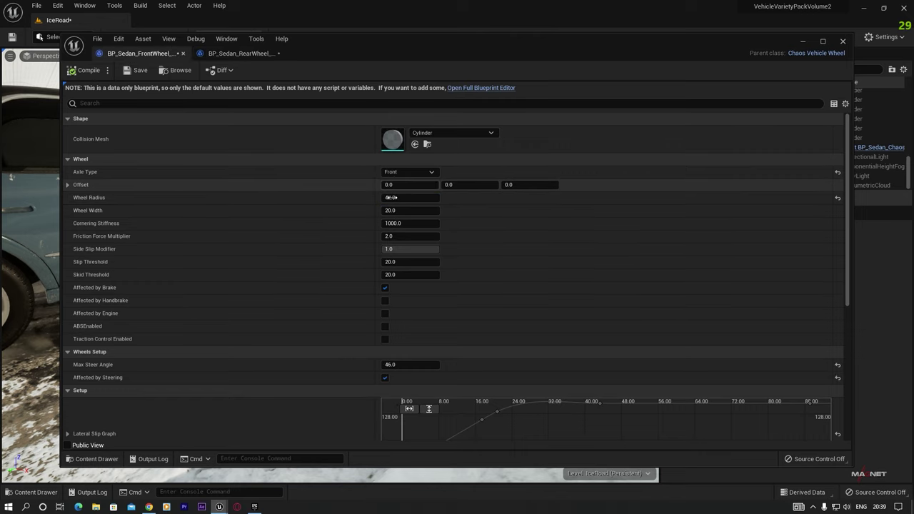
click(246, 54)
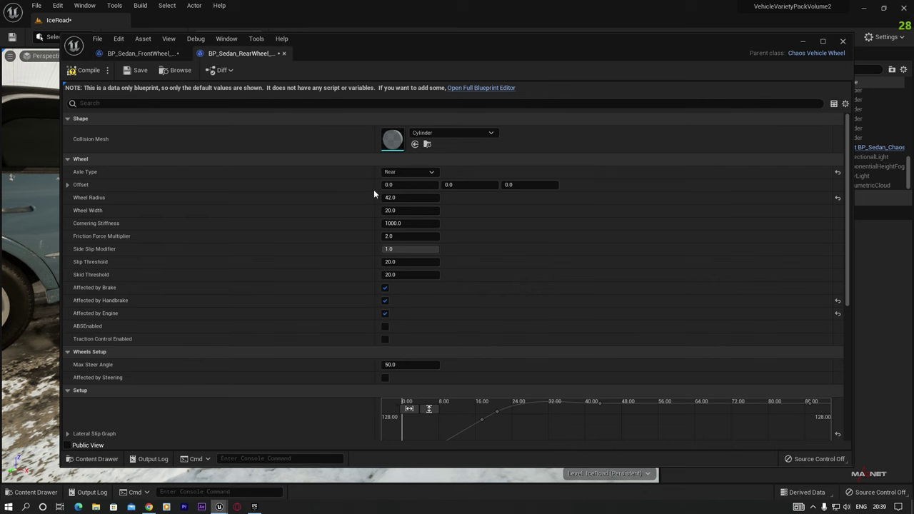
click(89, 74)
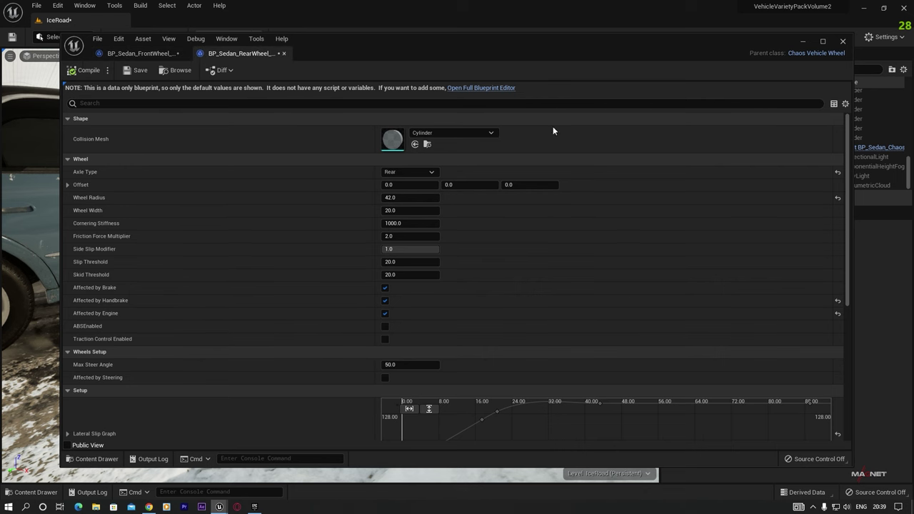
Minimize the wheel blueprint editor, simulate the level to examine the sedan's wheels against the road, and stop the simulation
click(803, 42)
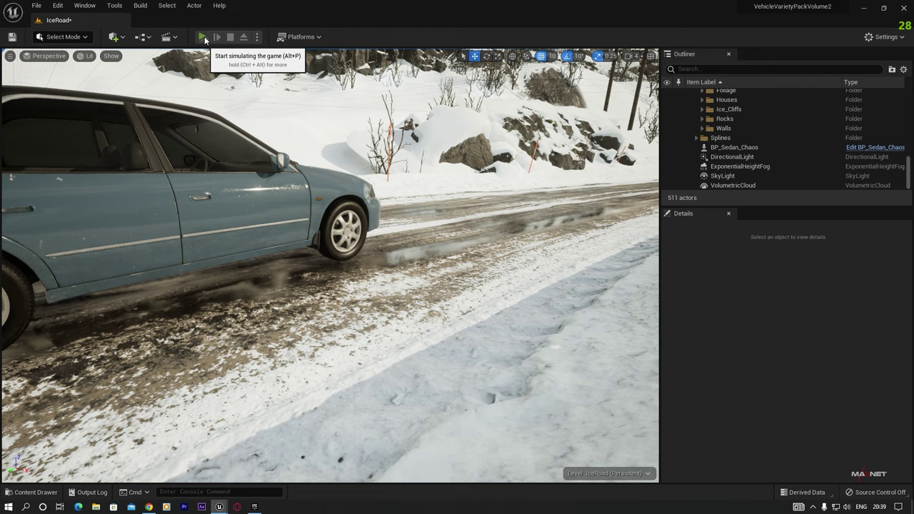
key(alt+p)
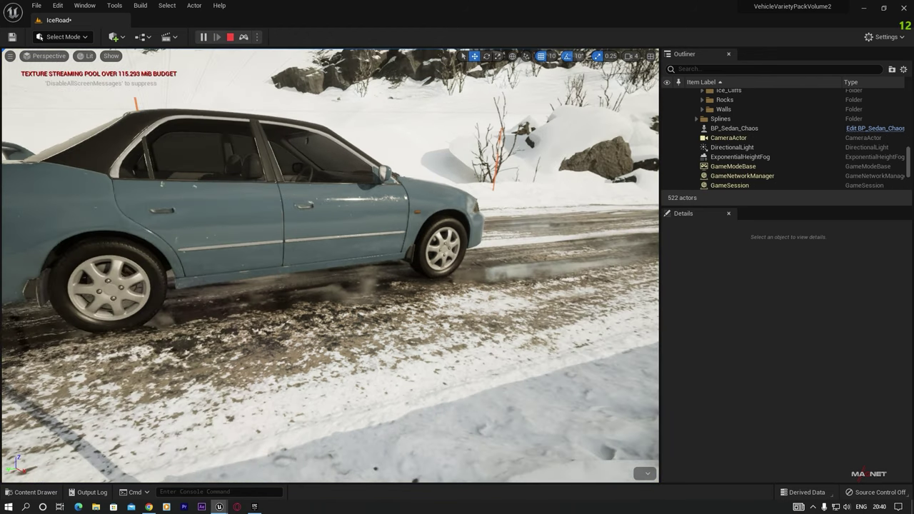
right_drag(494, 262, 423, 255)
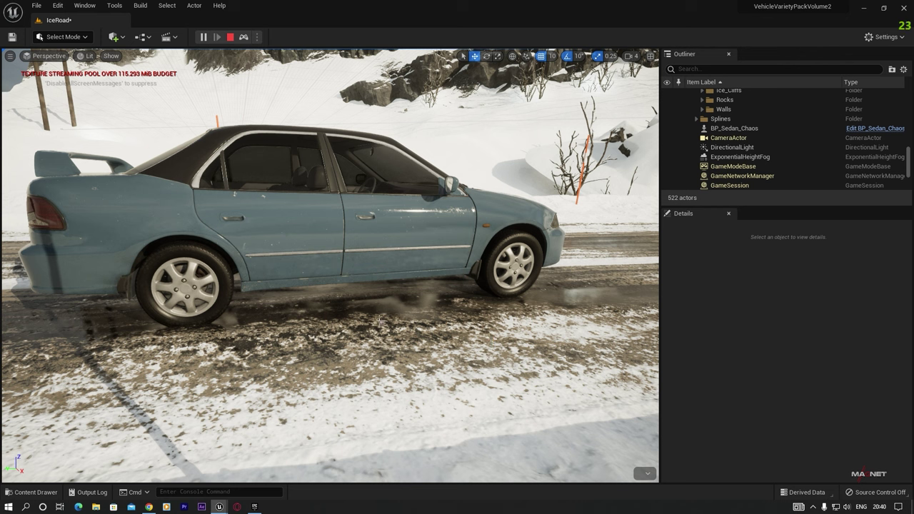
click(231, 38)
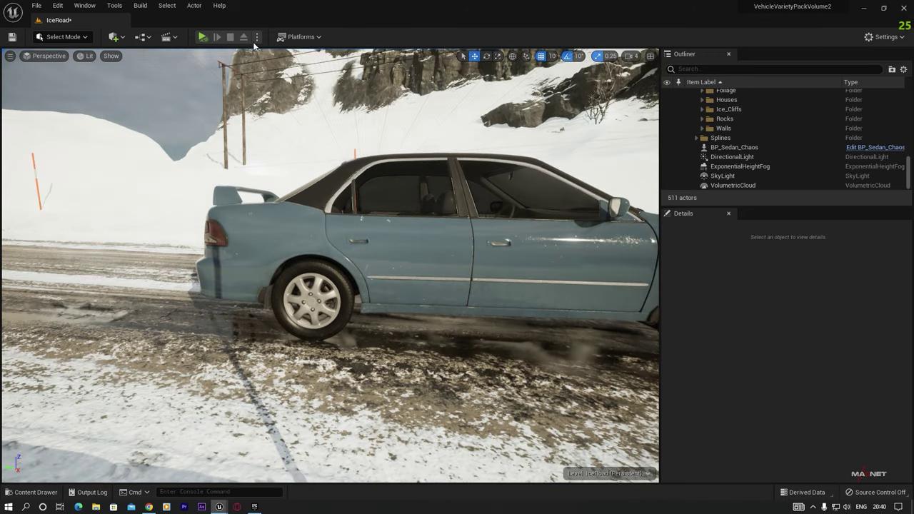
Switch the play mode to Selected Viewport, test-drive the sedan along the icy road, and end the session
click(258, 38)
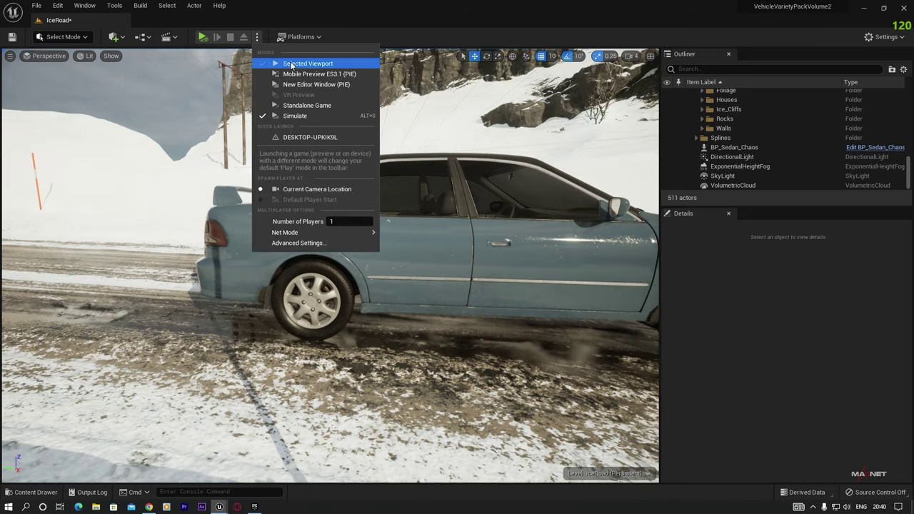
click(314, 65)
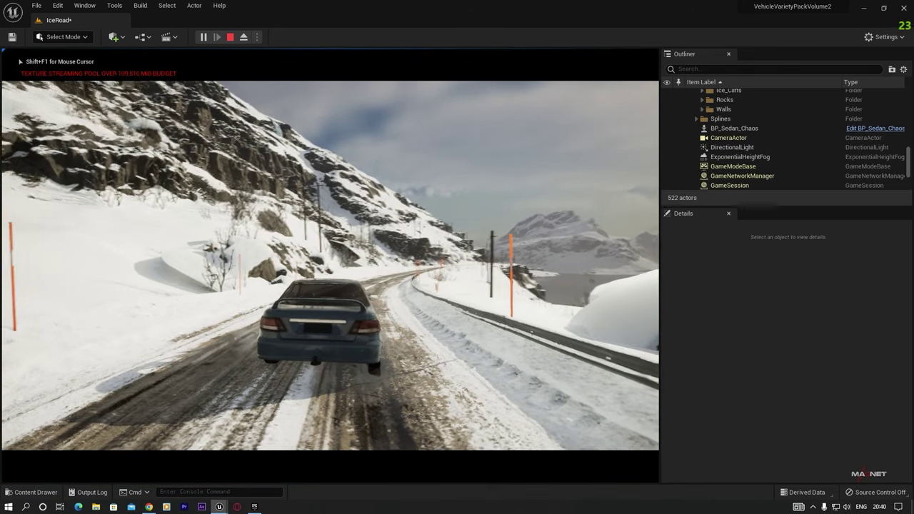
key(w)
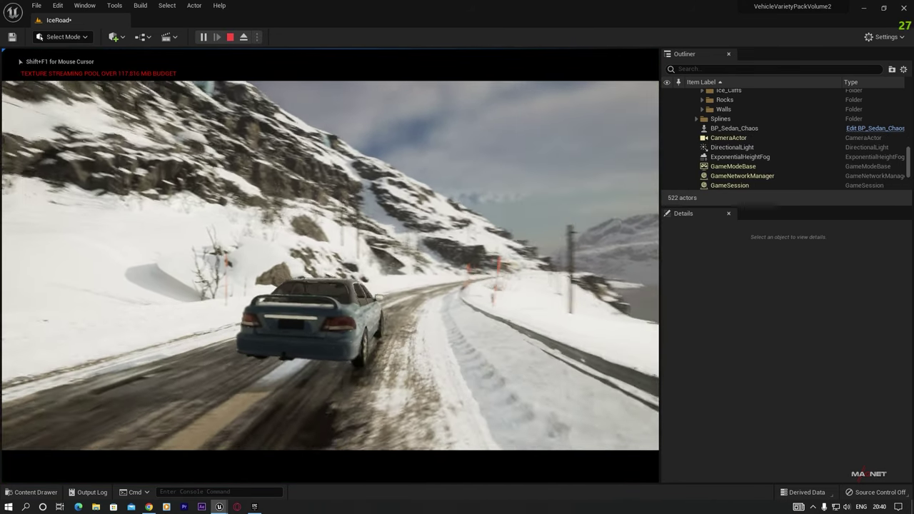
key(w)
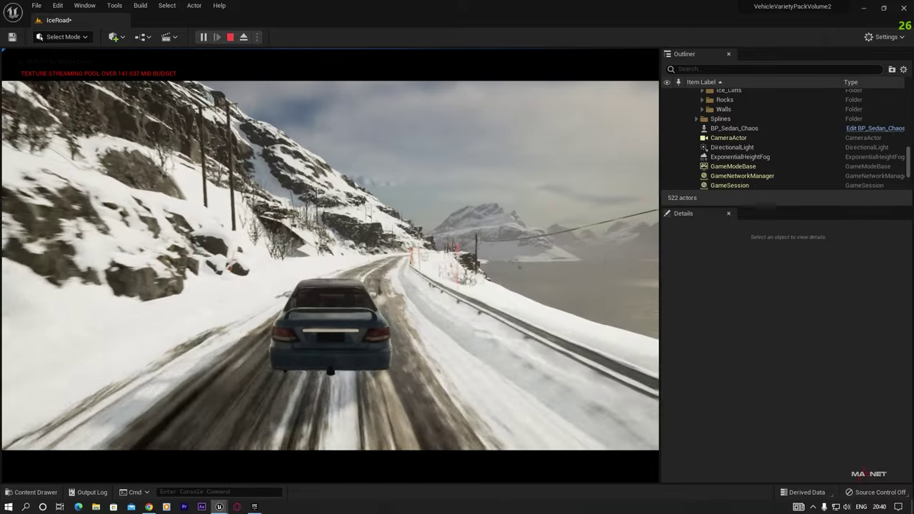
key(w)
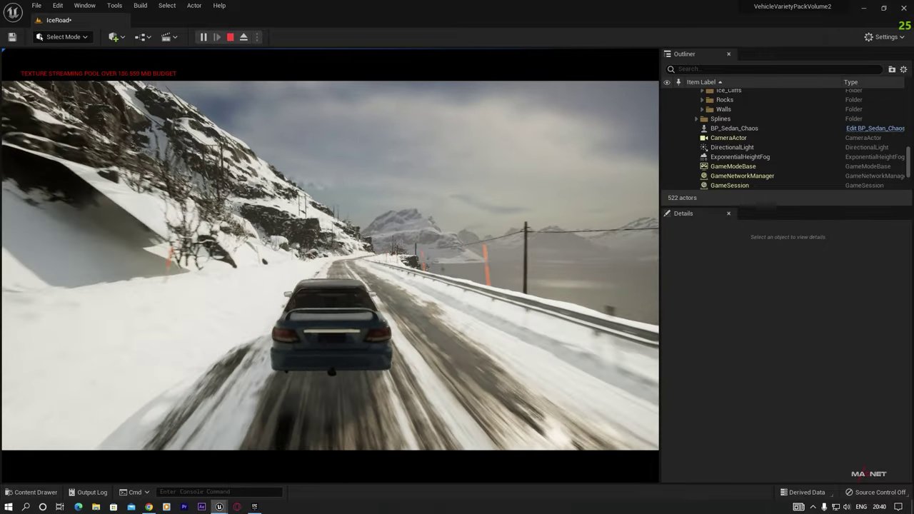
key(w)
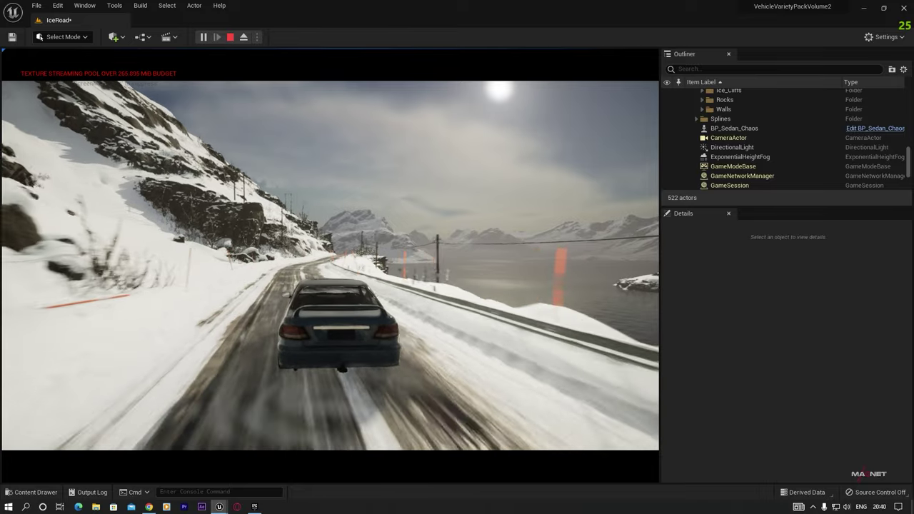
key(w)
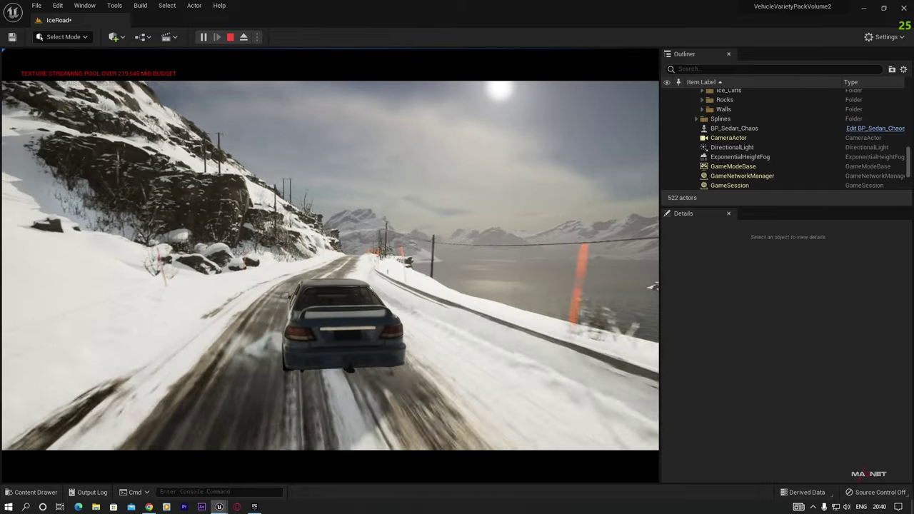
key(w)
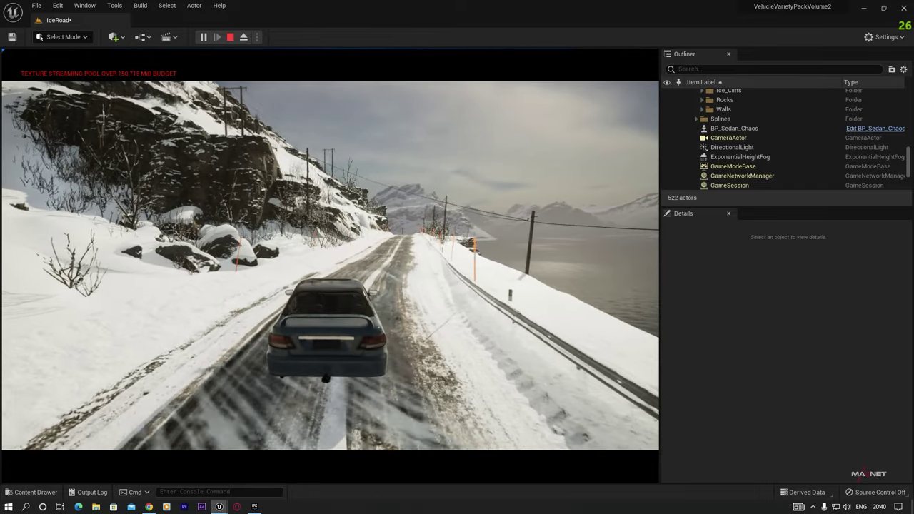
key(Escape)
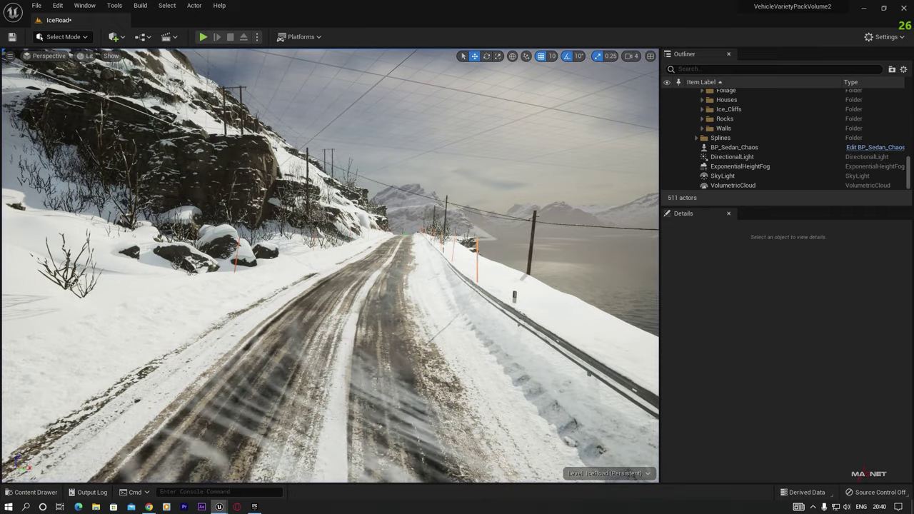
Move SM_Boulder_52 down and sideways so it covers the exposed gap in the snowy bank beside the road
right_drag(329, 266, 151, 254)
key(w)
key(w)
key(w)
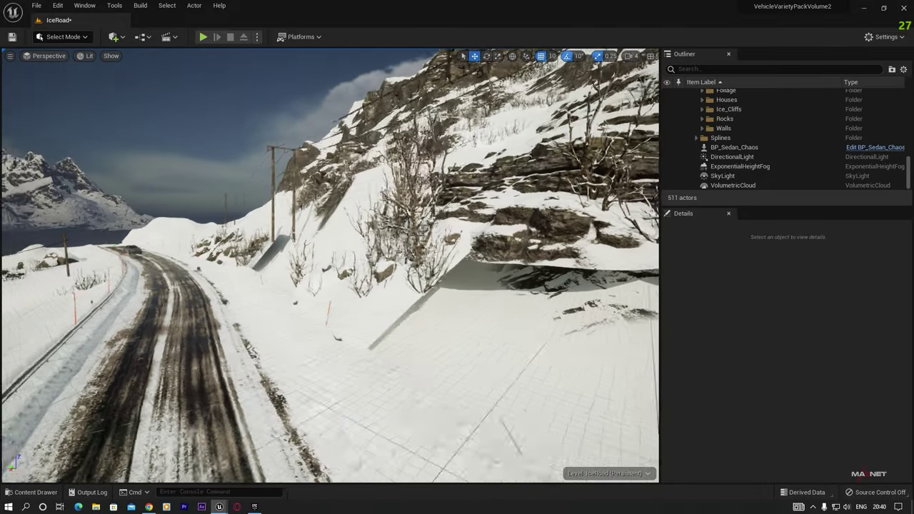
right_drag(171, 289, 404, 365)
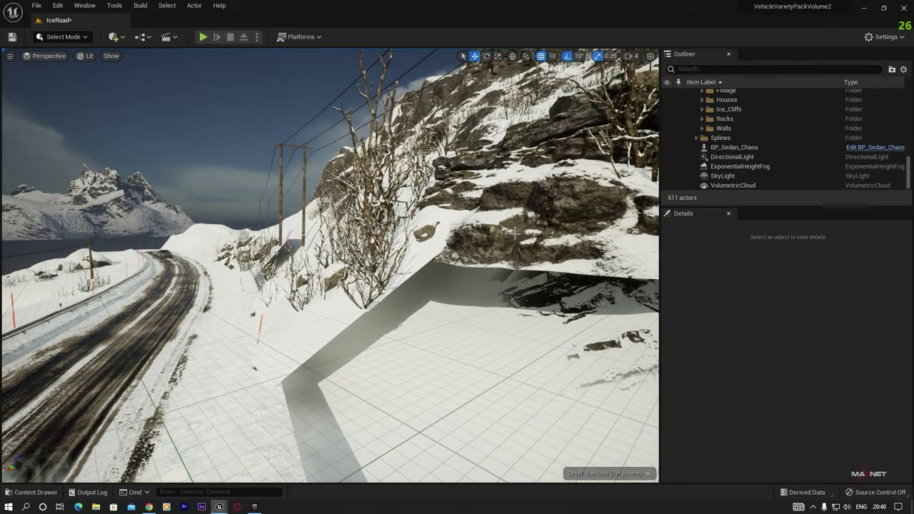
right_drag(528, 244, 417, 254)
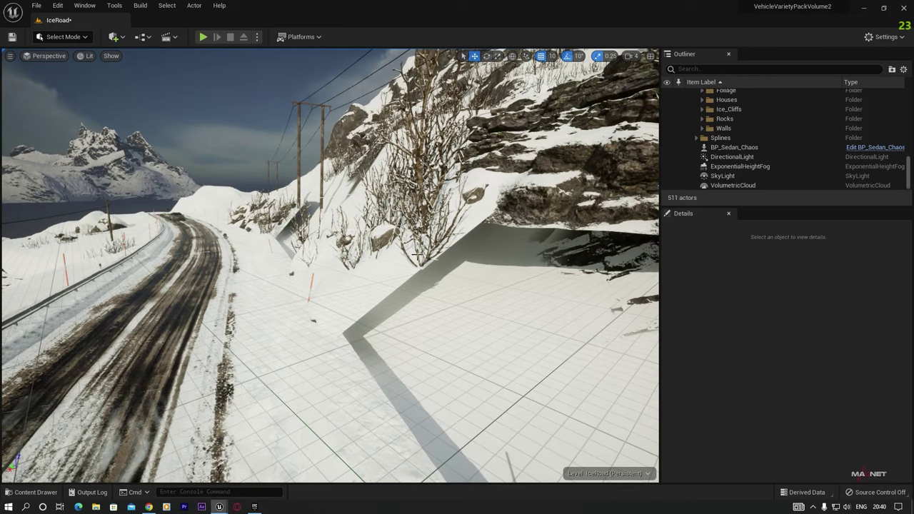
click(385, 265)
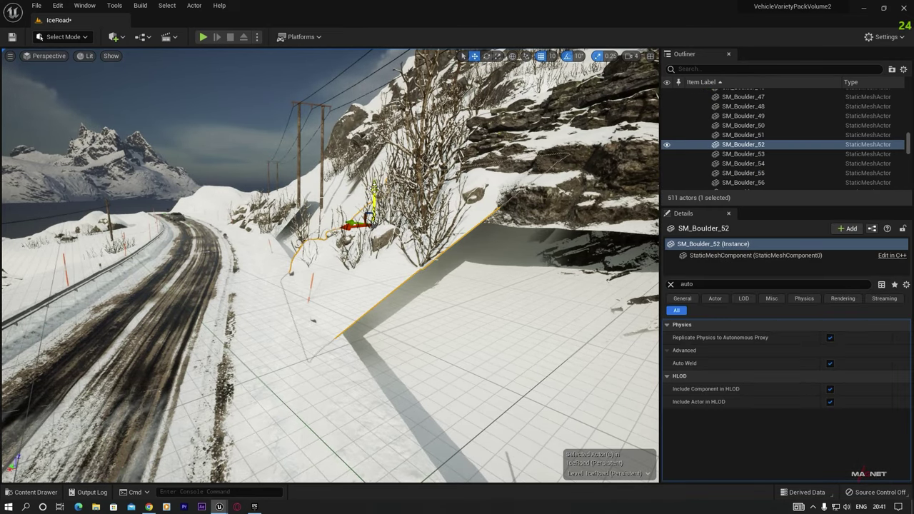
drag(376, 221, 382, 247)
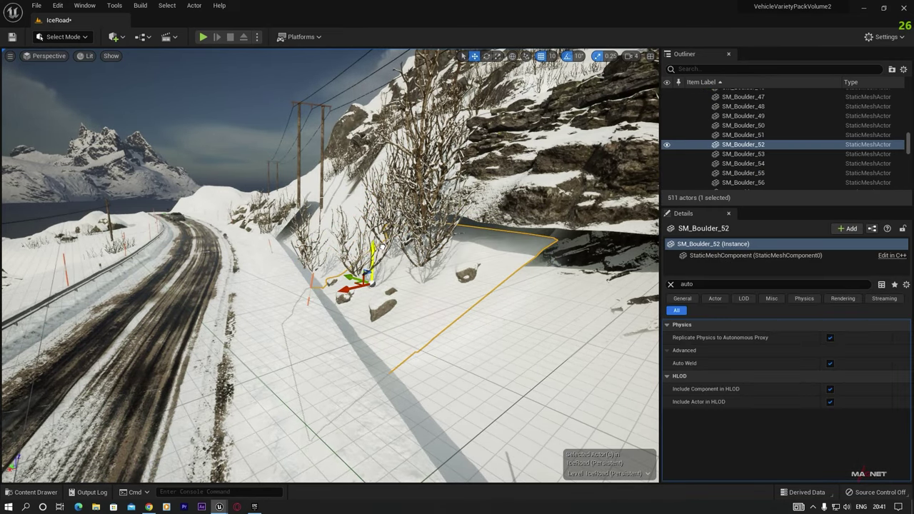
drag(348, 289, 366, 285)
Lower SM_Quarry_Outcrop_10 onto the snow and adjust the height of the neighbouring SM_Rock_Assembly_16 to close the gap beneath it
click(405, 169)
key(f)
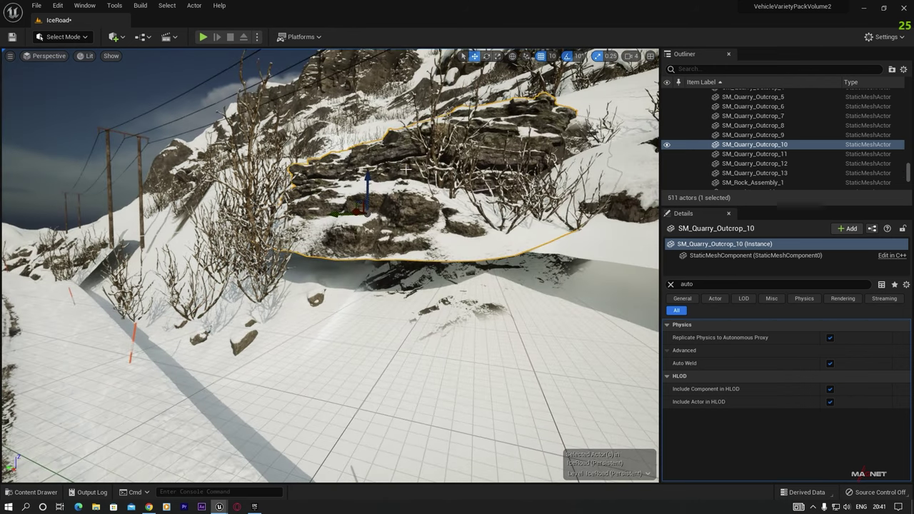
drag(368, 175, 368, 243)
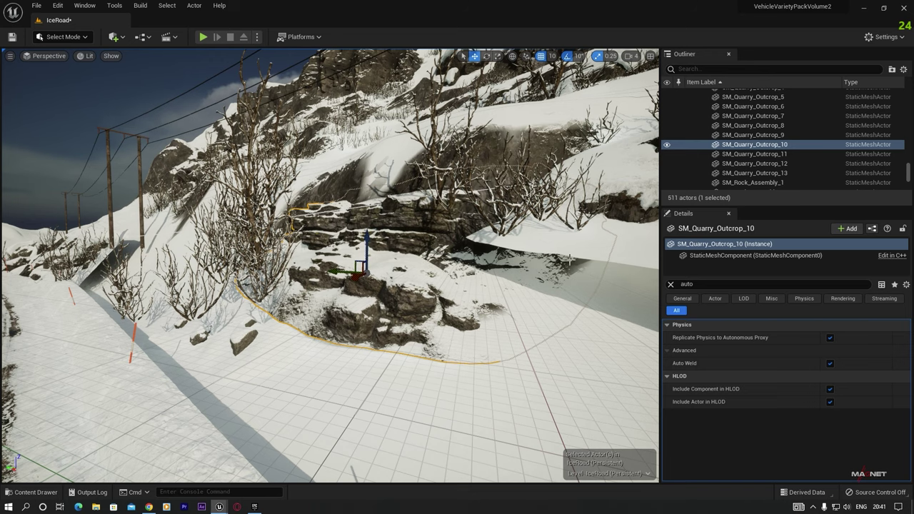
click(504, 325)
key(f)
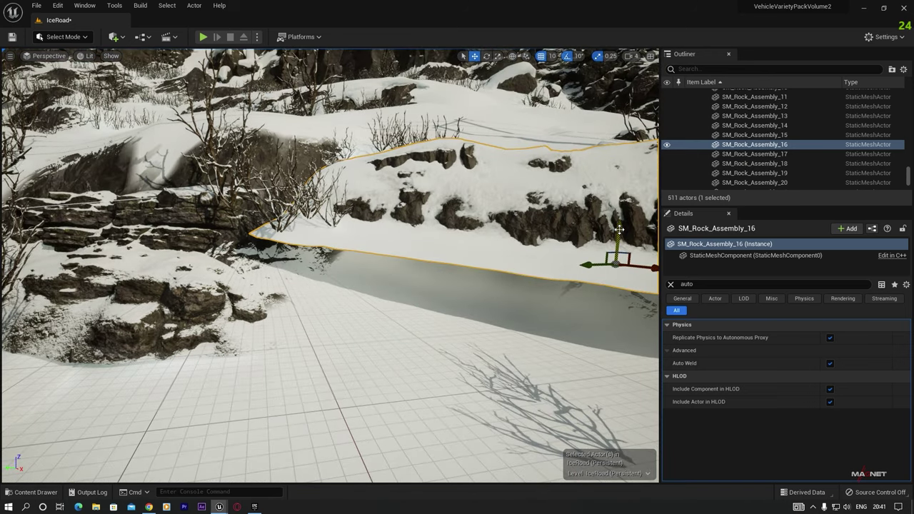
drag(608, 280, 608, 285)
Move SM_Rock_Assembly_27 away from the road, back into the slope near the utility poles
right_drag(511, 289, 286, 335)
key(w)
click(283, 271)
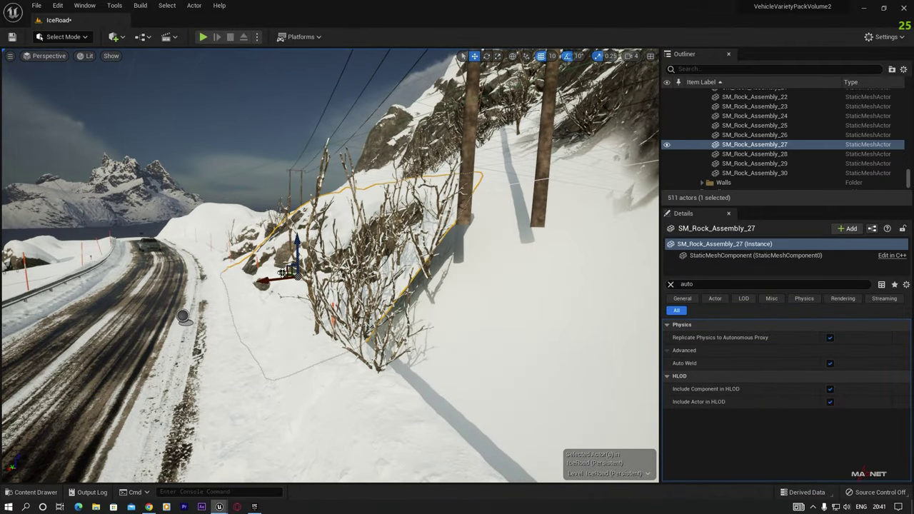
drag(275, 280, 317, 274)
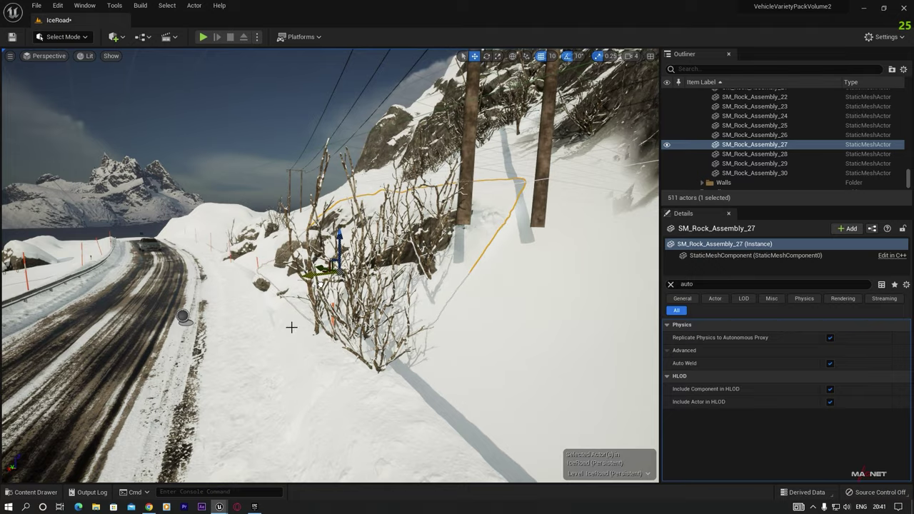
Move SM_Boulder_16 away from the road edge, in against the adjacent rock face
key(w)
right_drag(211, 332, 339, 263)
key(w)
key(s)
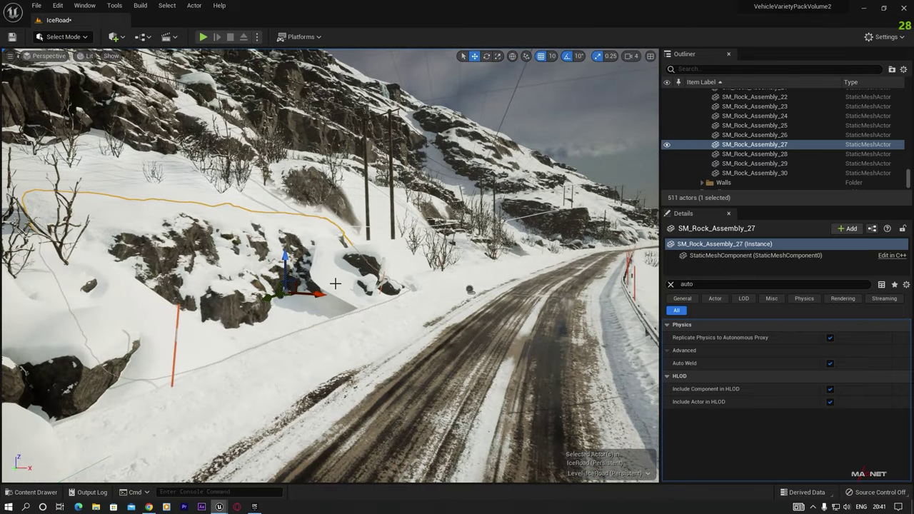
click(347, 277)
drag(407, 279, 362, 283)
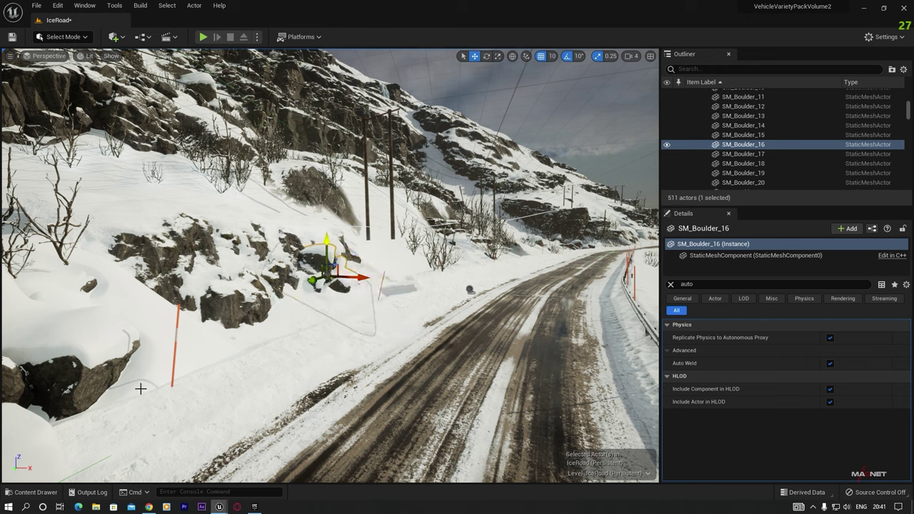
Duplicate the distant SM_Quarry_Cliff_29 and slide the copy along the hillside next to the original cliff
click(568, 221)
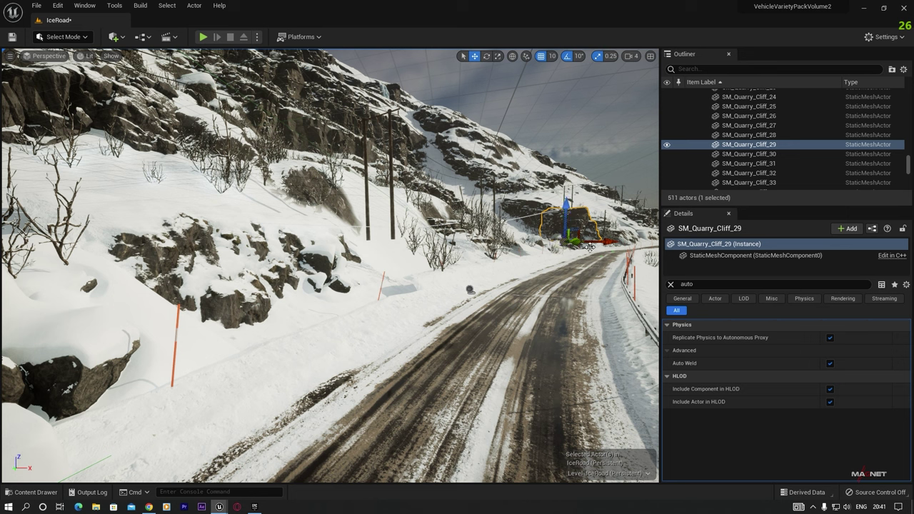
alt+drag(612, 240, 581, 277)
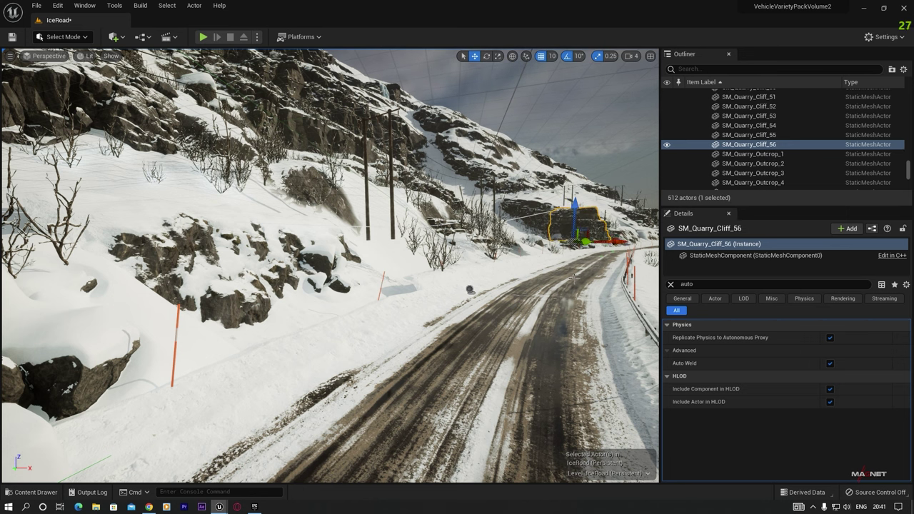
drag(585, 242, 545, 255)
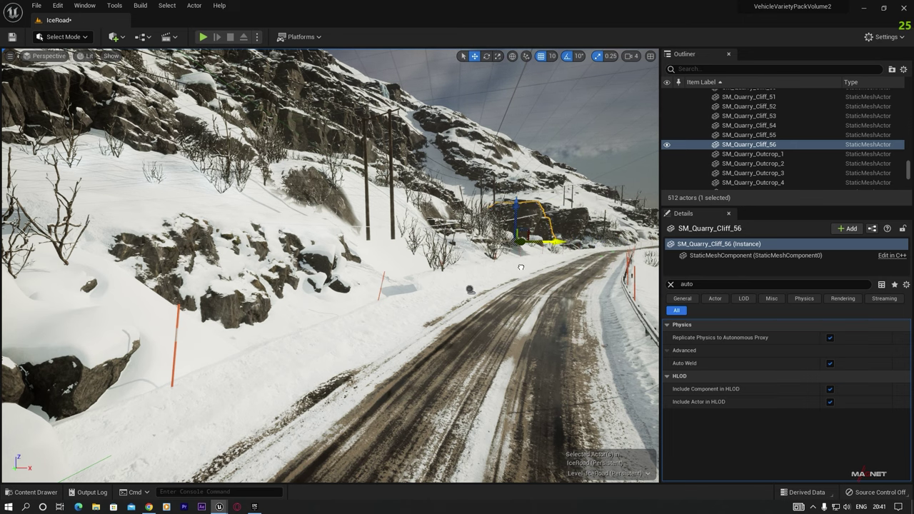
Select the BP_Roadside_4 snow bank next to the bushes to inspect it along the road
key(w)
mouse_move(406, 345)
right_down()
mouse_move(493, 343)
mouse_move(406, 344)
right_up()
key(a)
click(434, 284)
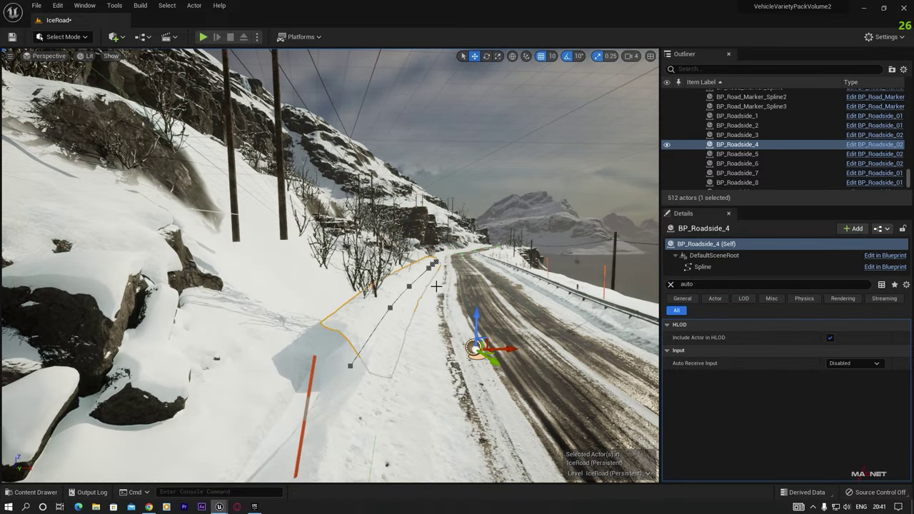
mouse_move(353, 399)
mouse_down()
mouse_move(294, 404)
mouse_move(353, 400)
mouse_up()
Return to the sedan and examine it and the surrounding road from behind
key(d)
right_drag(581, 261, 510, 380)
key(w)
key(s)
key(s)
key(s)
key(s)
key(d)
key(w)
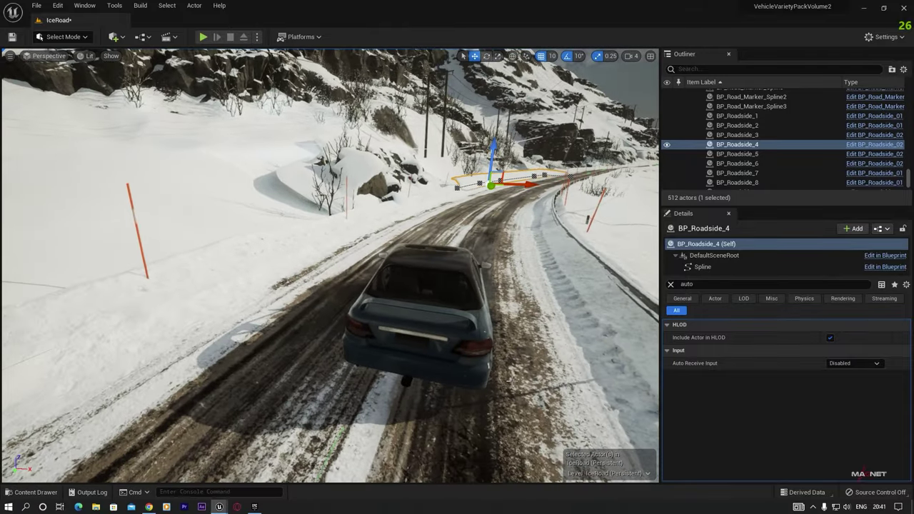
right_drag(448, 359, 457, 262)
key(q)
key(d)
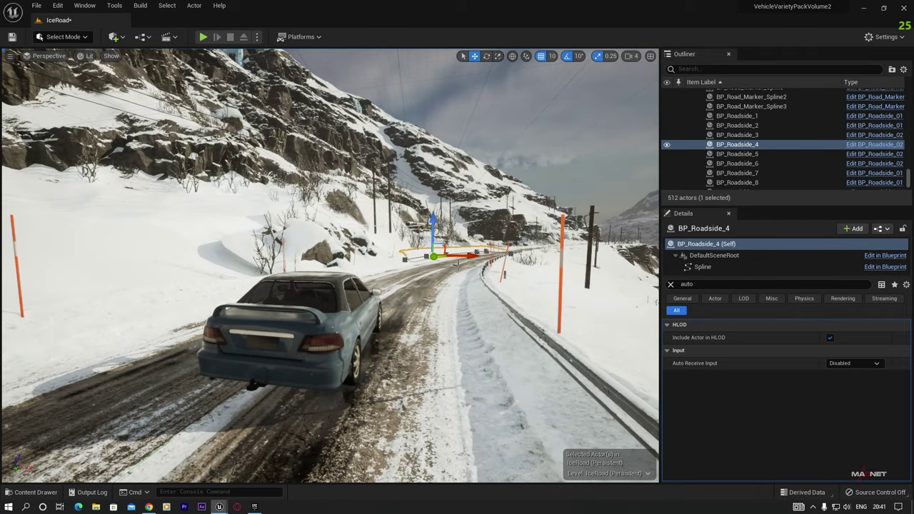
right_drag(306, 346, 272, 345)
key(d)
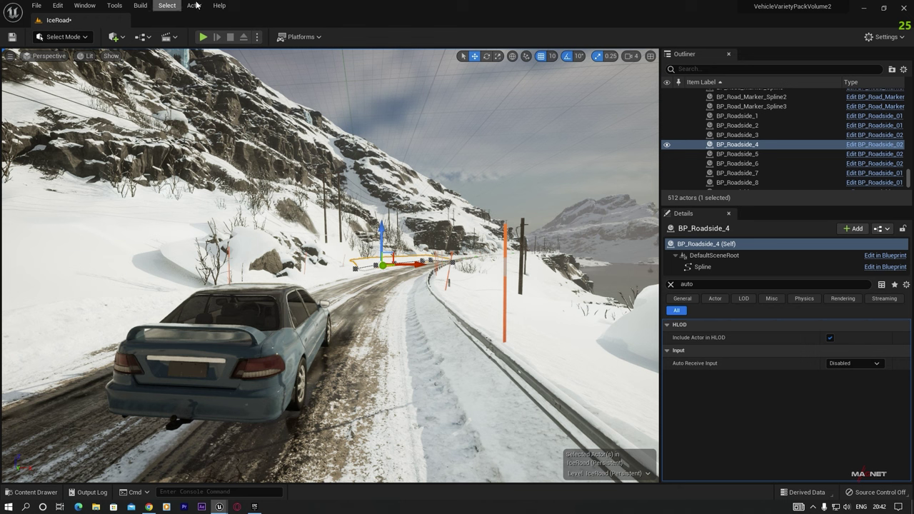
Open the plugin browser and search for "take" to check whether the Take Recorder plugins are enabled
click(58, 7)
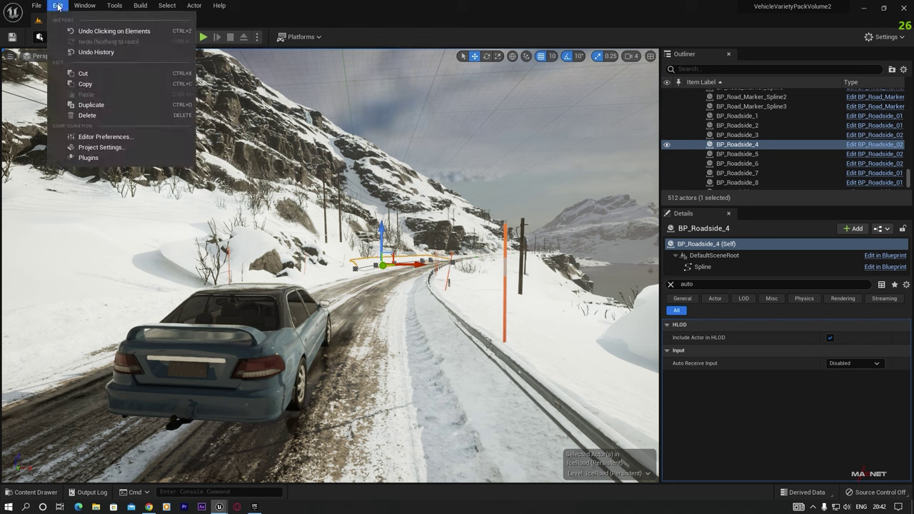
click(107, 161)
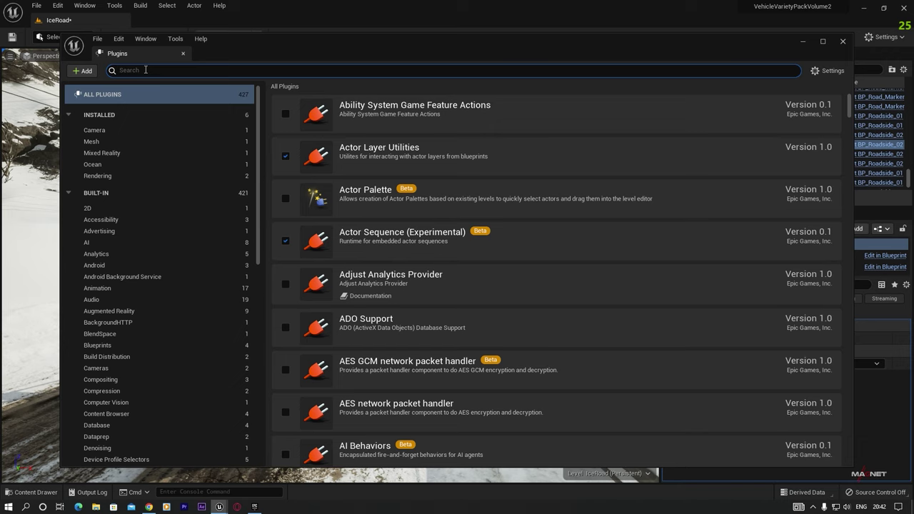
text(take)
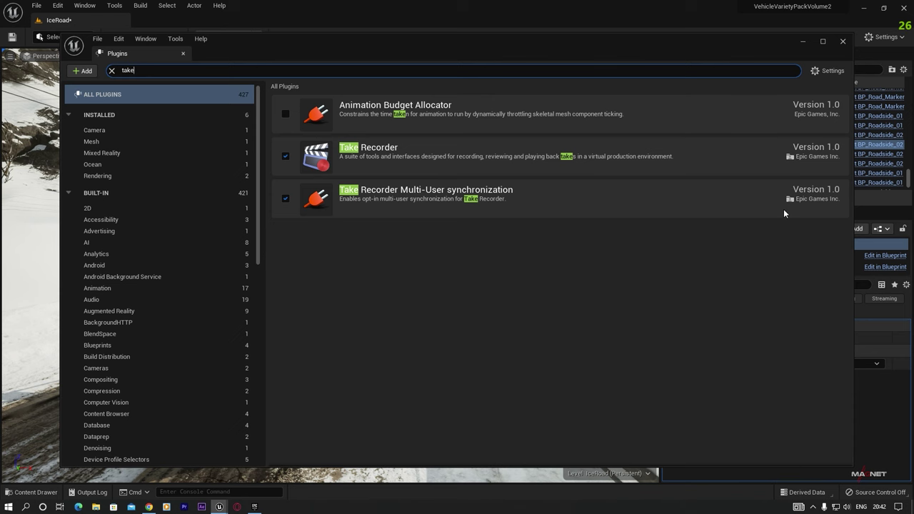
Close the plugin browser, open Take Recorder, and resize its panel to leave more room for the viewport
click(842, 40)
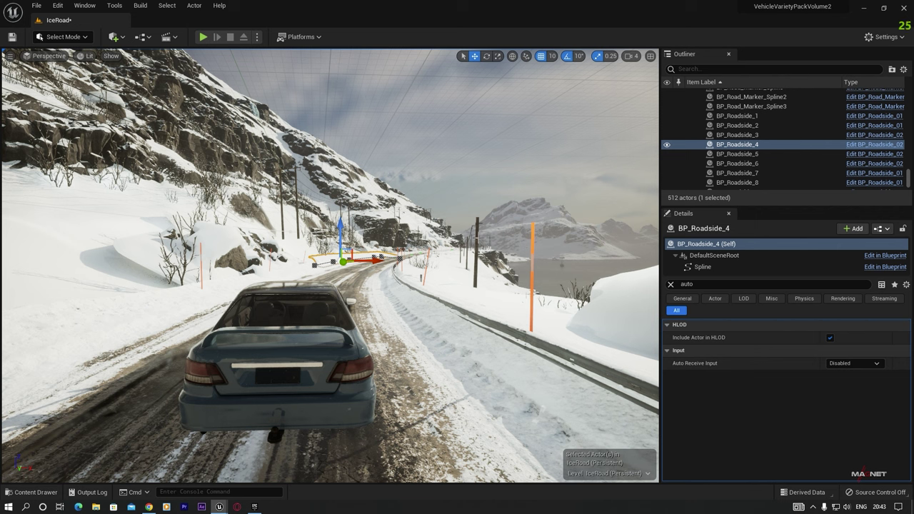
click(86, 6)
mouse_move(118, 34)
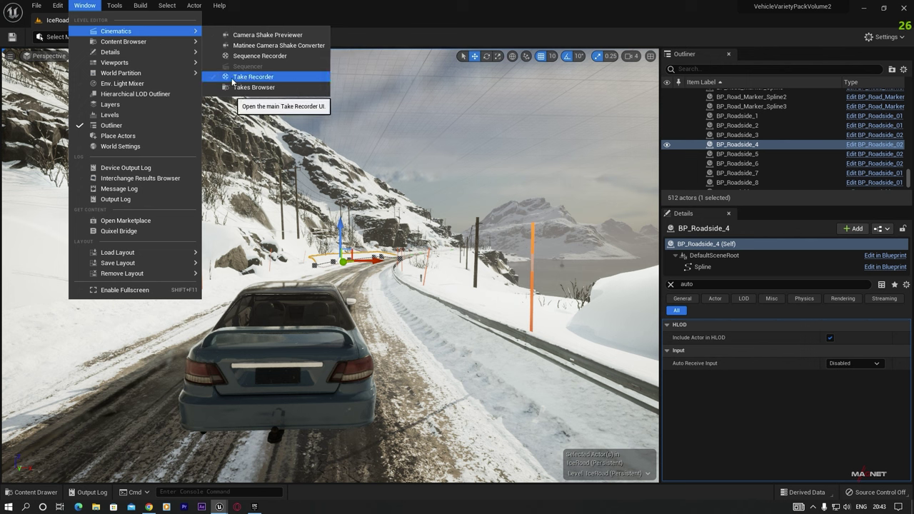
click(277, 78)
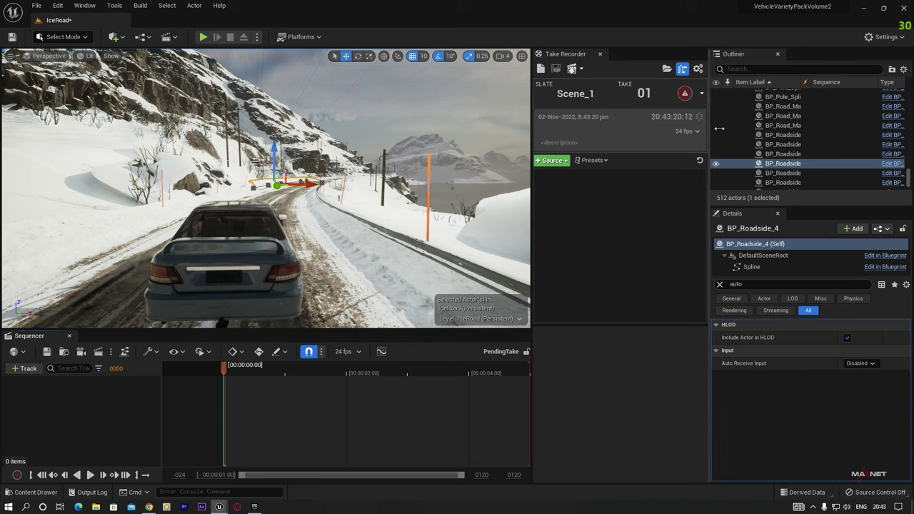
drag(719, 128, 779, 128)
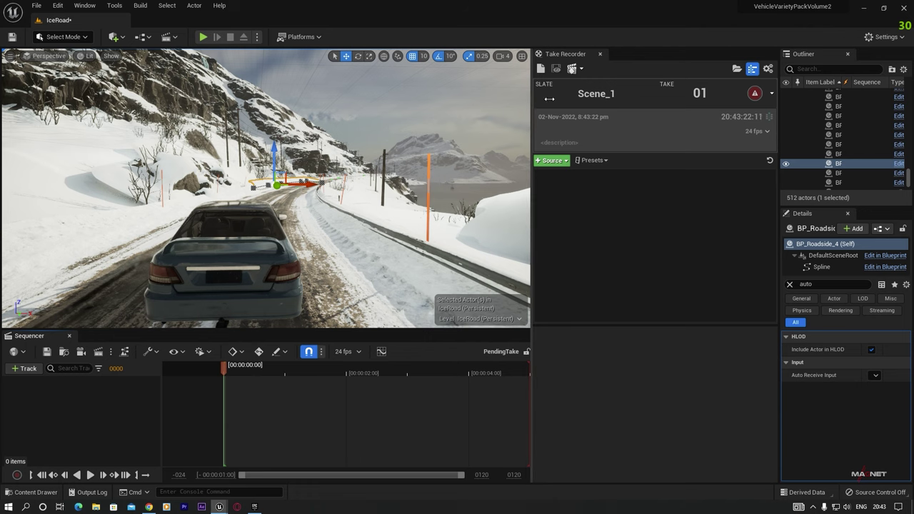
drag(533, 98, 613, 100)
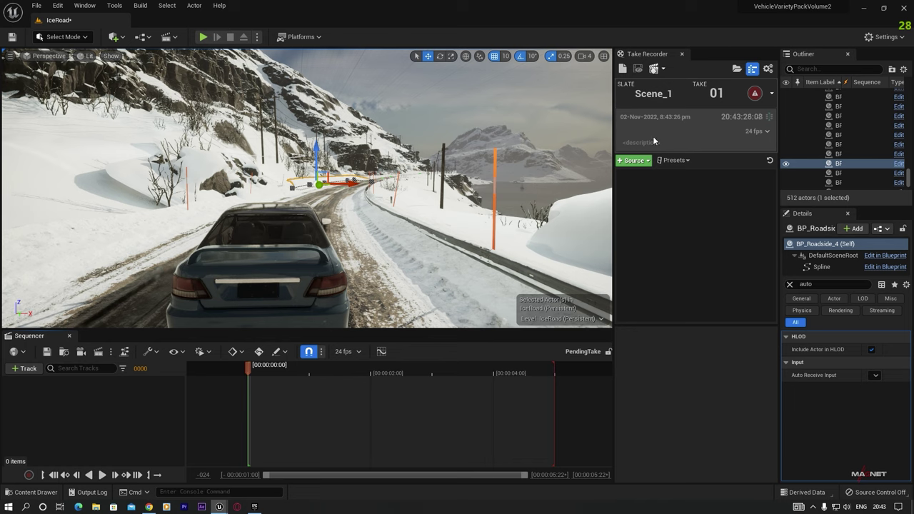
Add the BP_Sedan_Chaos car as a Take Recorder source and show its recording settings
click(262, 258)
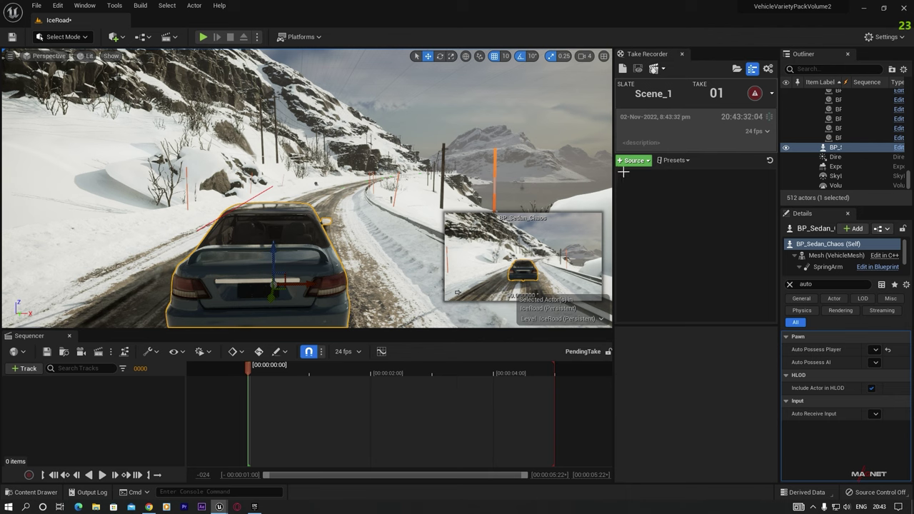
click(645, 161)
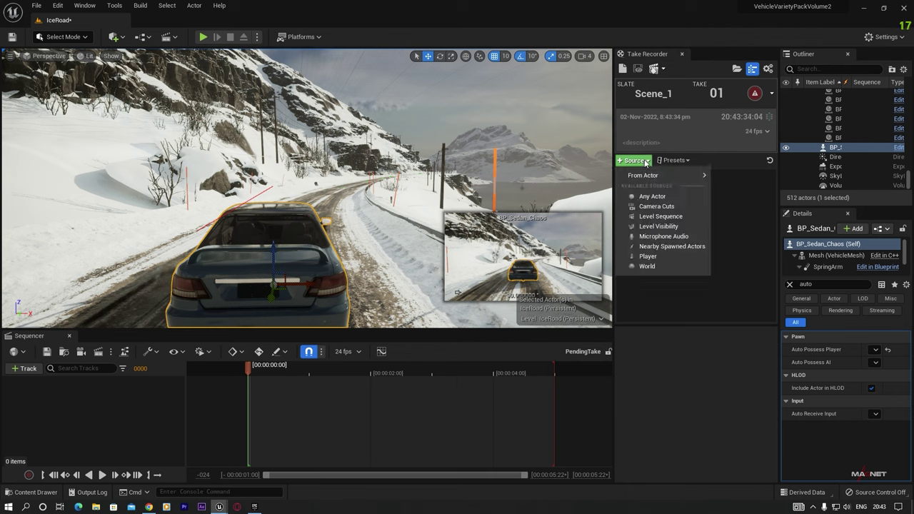
mouse_move(631, 180)
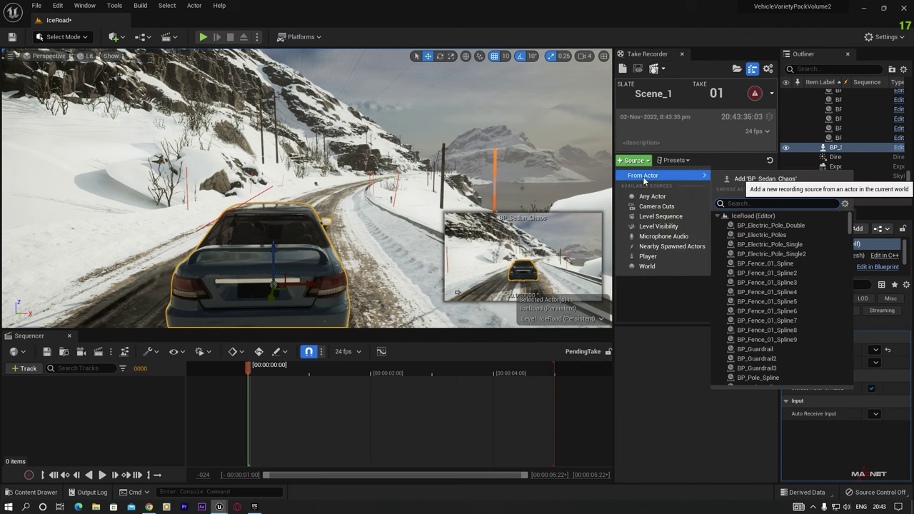
click(766, 179)
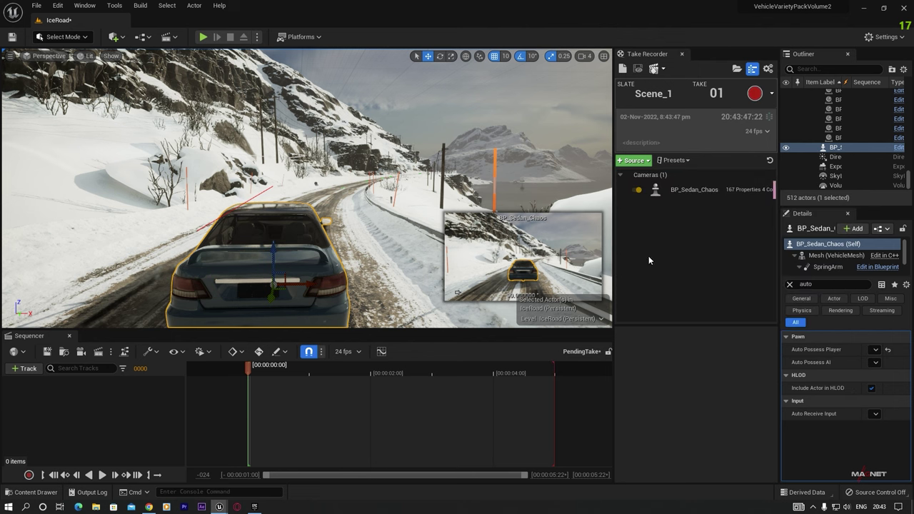
click(710, 191)
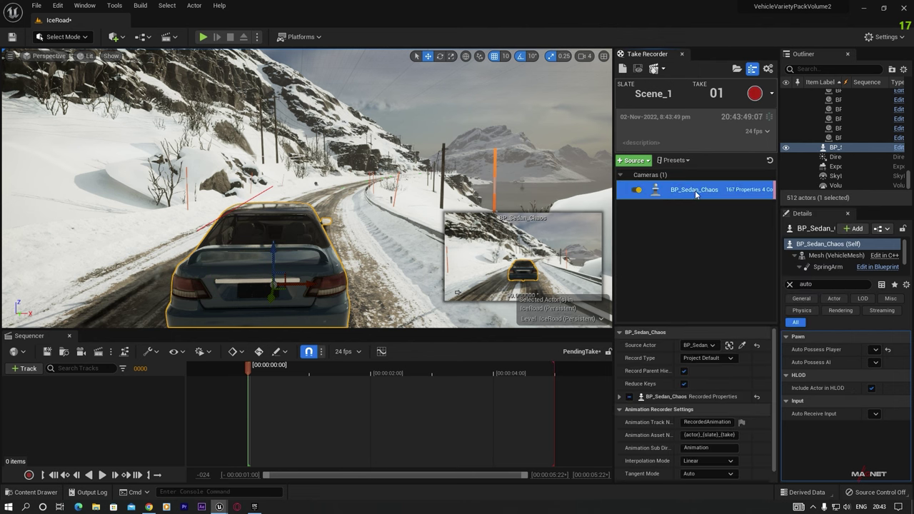
Play the level and record take 01 of Scene_1 while driving the sedan along the road, ending with the play session
click(203, 38)
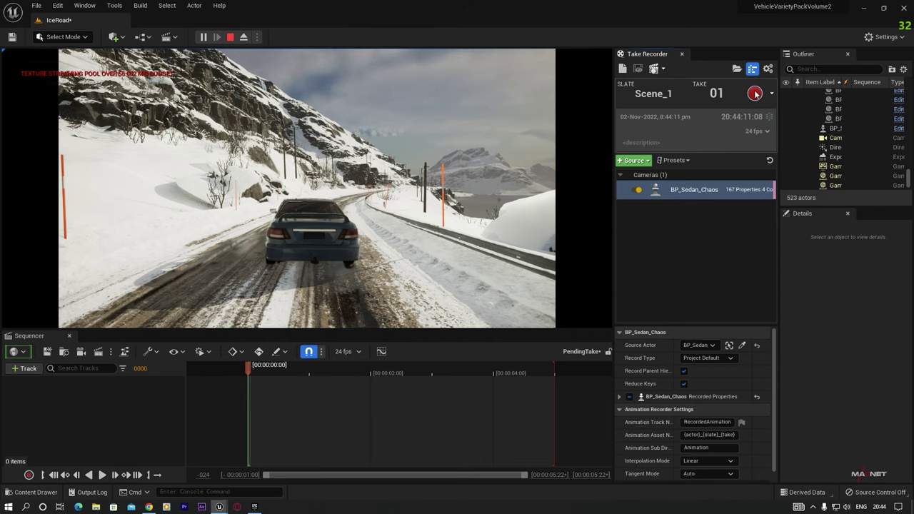
click(754, 94)
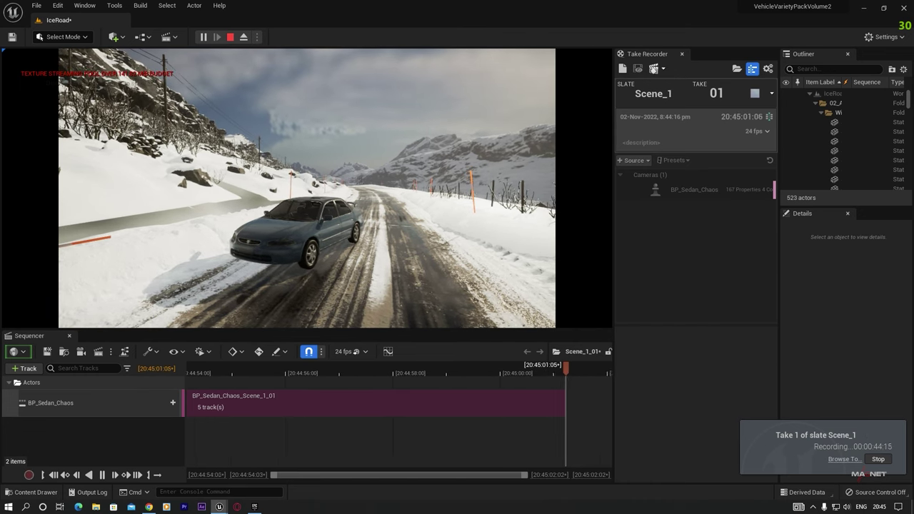
key(Escape)
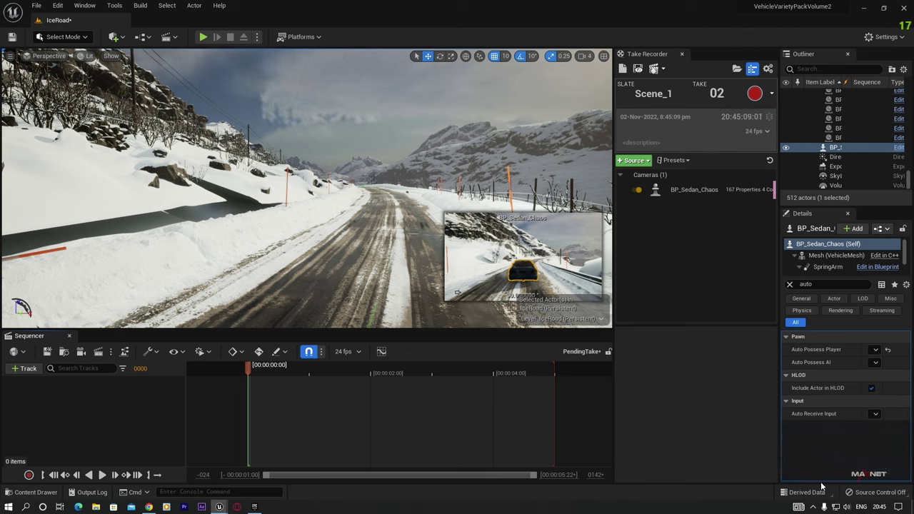
Close Take Recorder and frame BP_Sedan_Chaos on the road, viewed from behind with nothing selected
click(682, 54)
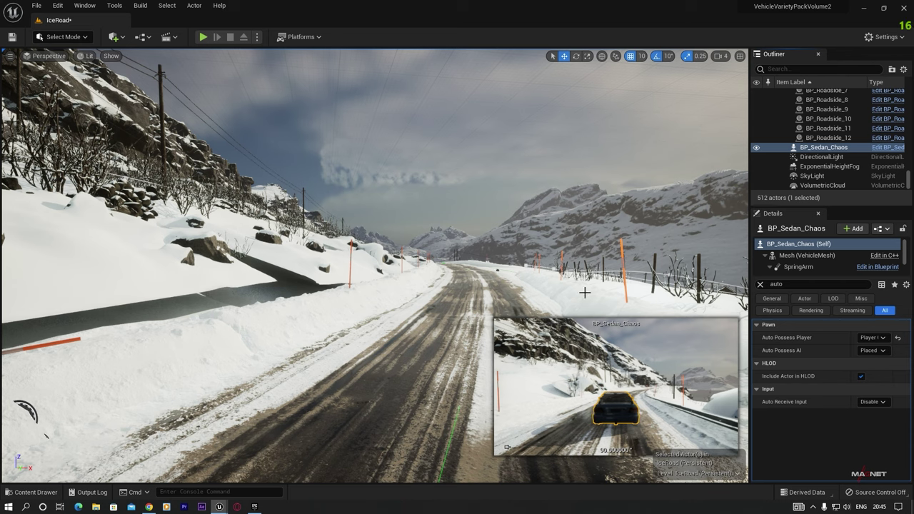
click(823, 148)
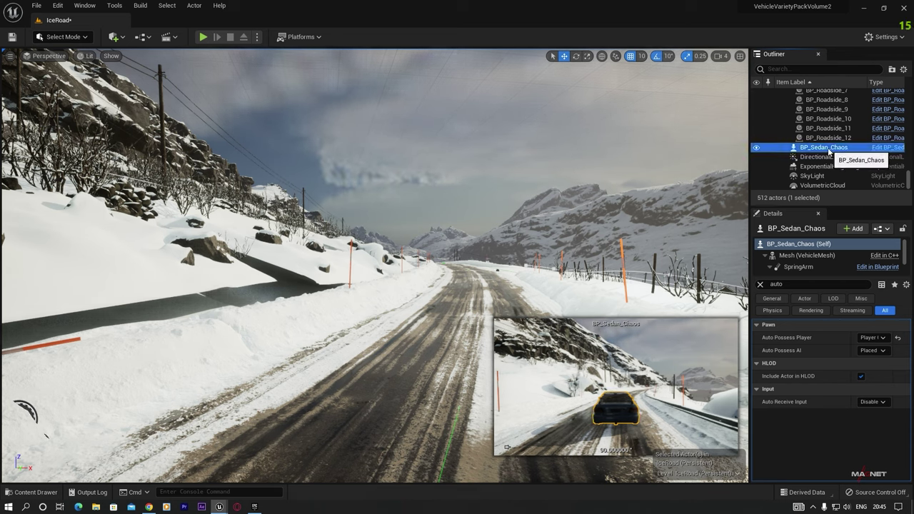
double_click(828, 151)
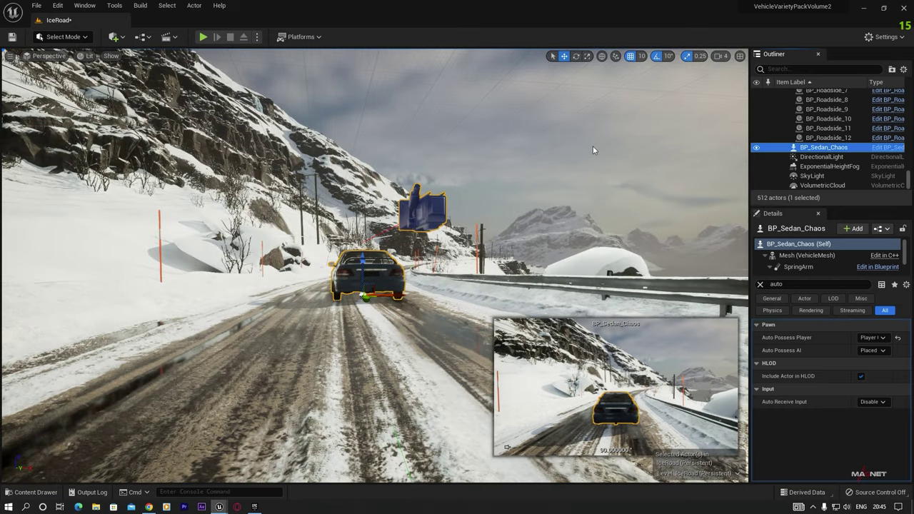
key(Escape)
key(d)
right_drag(394, 334, 328, 386)
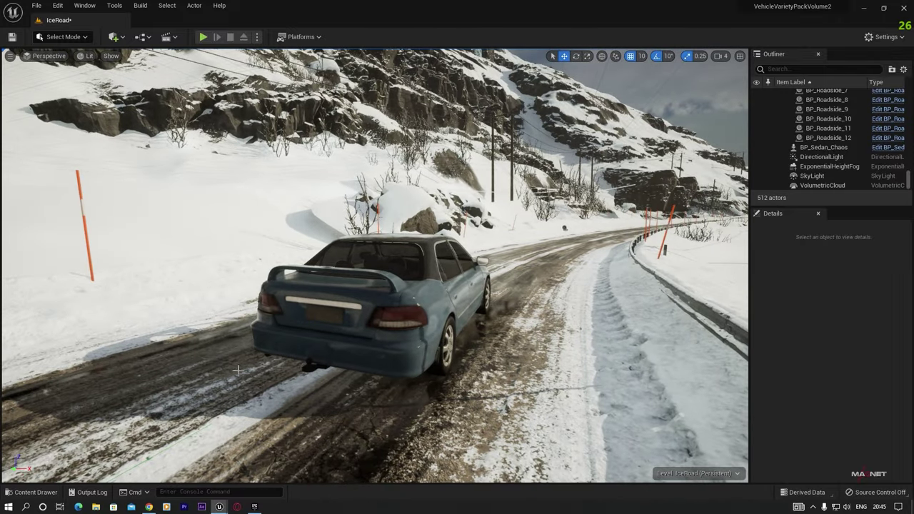
Open the recorded BP_Sedan_Chaos_Scene_1_01 sequence from Cinematics/Takes/2022-11-02/Scene_1_01_Subscenes
click(30, 491)
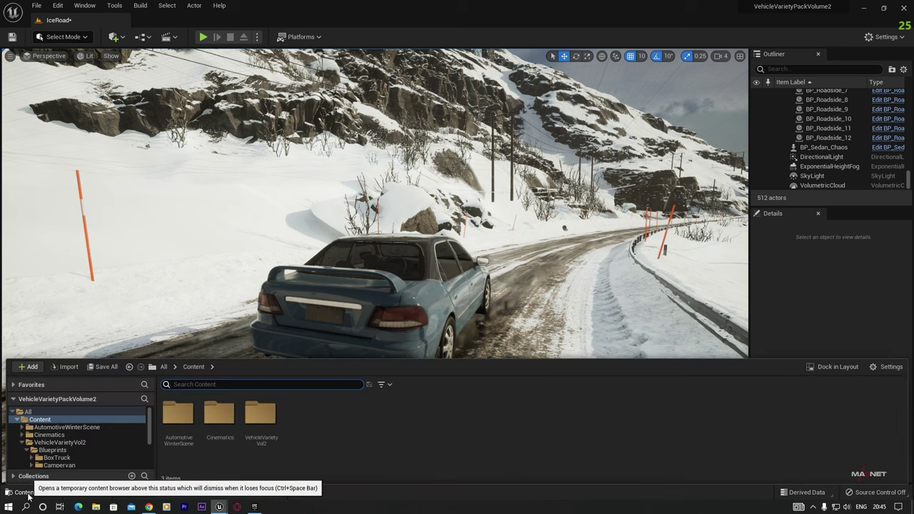
click(36, 420)
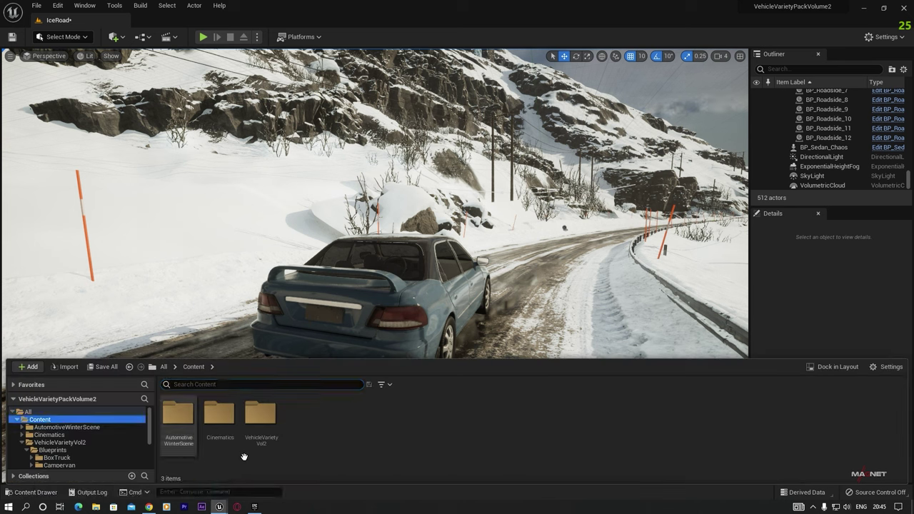
double_click(218, 416)
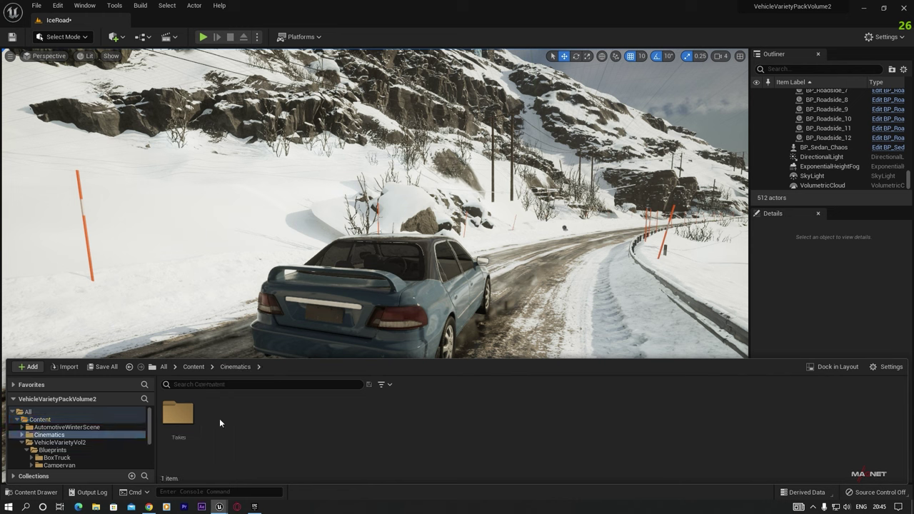
double_click(178, 414)
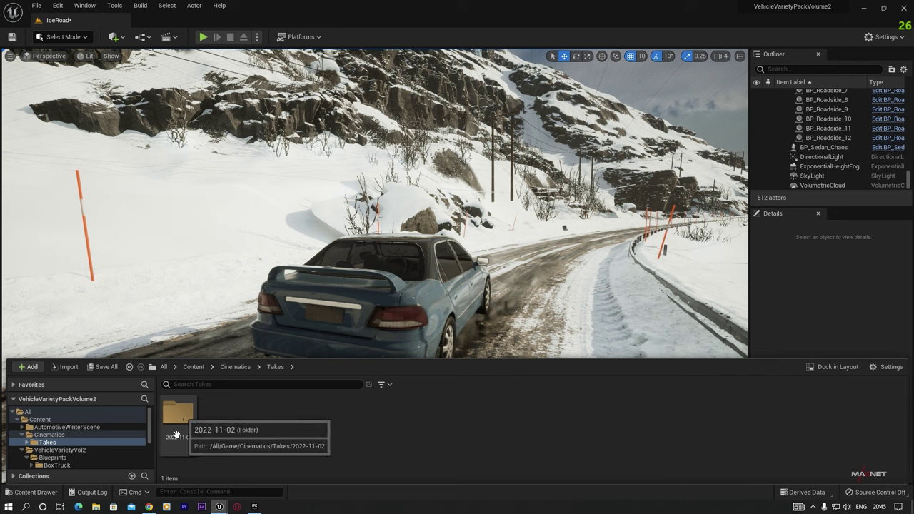
double_click(177, 414)
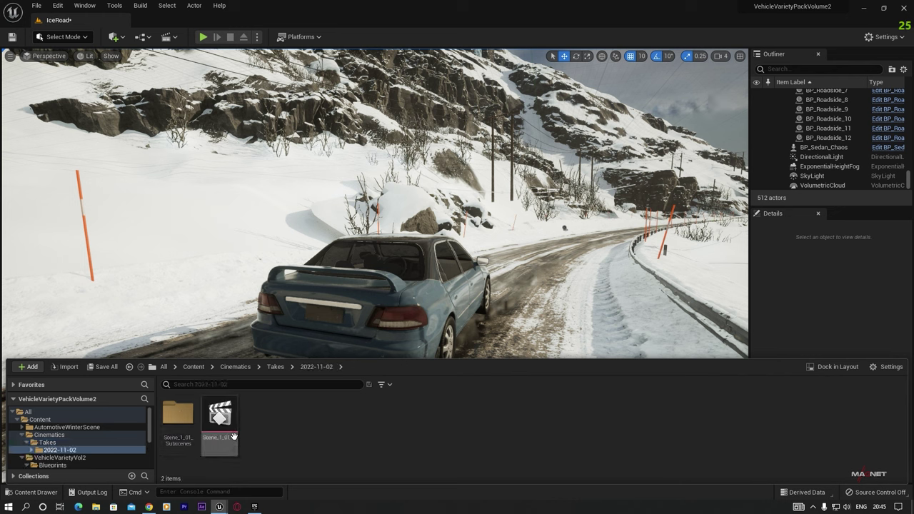
double_click(179, 414)
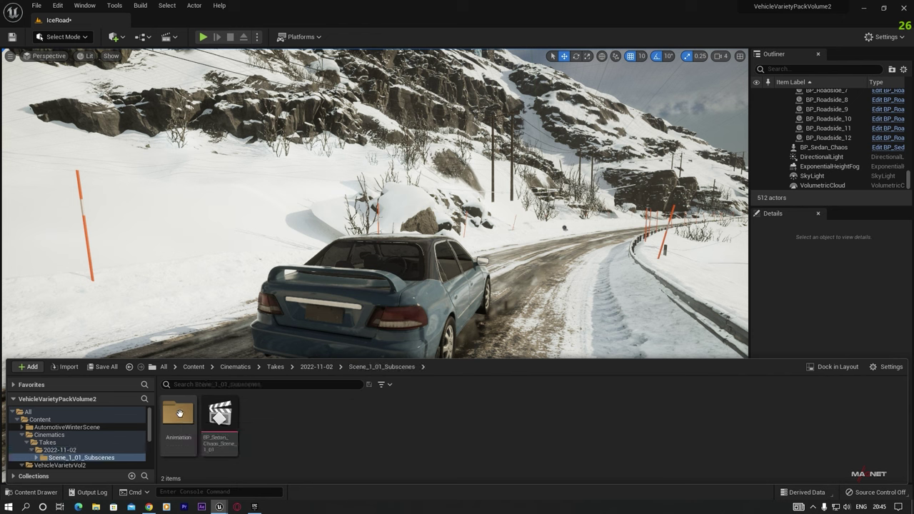
click(222, 424)
double_click(222, 423)
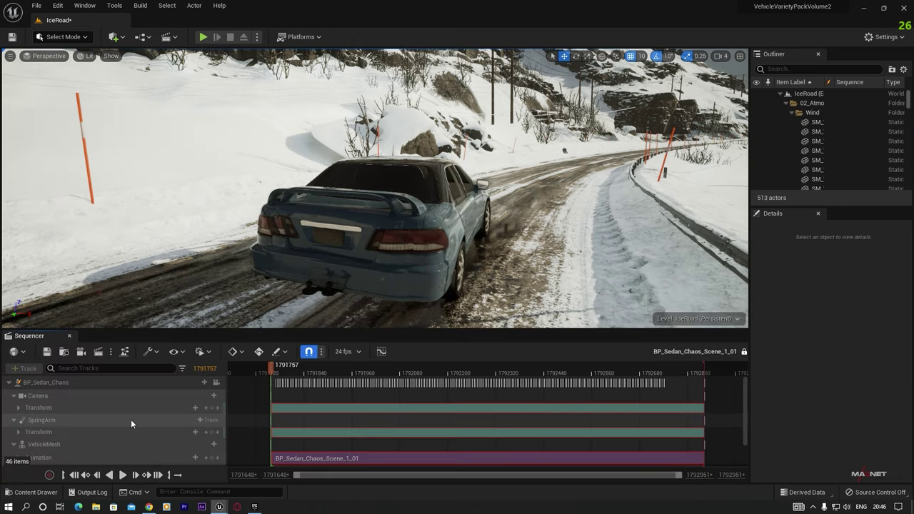
Scrub the recorded sequence to frame 1791845 and delete the original parked BP_Sedan_Chaos, keeping the recorded car
scroll(132, 420, down, 3)
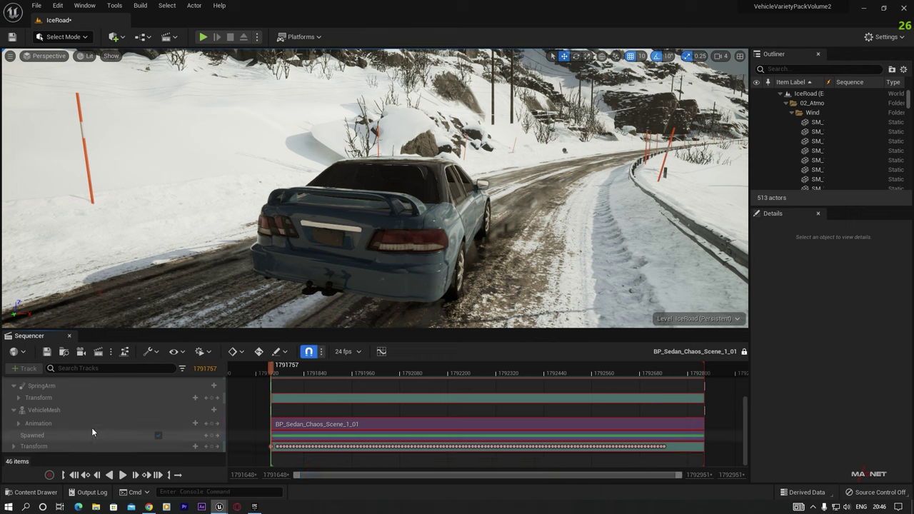
scroll(74, 431, up, 2)
drag(271, 366, 304, 373)
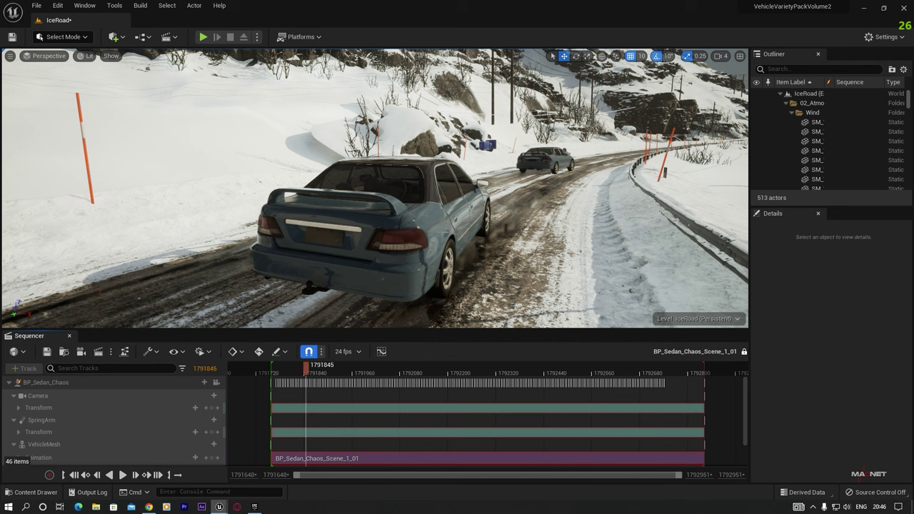
click(432, 214)
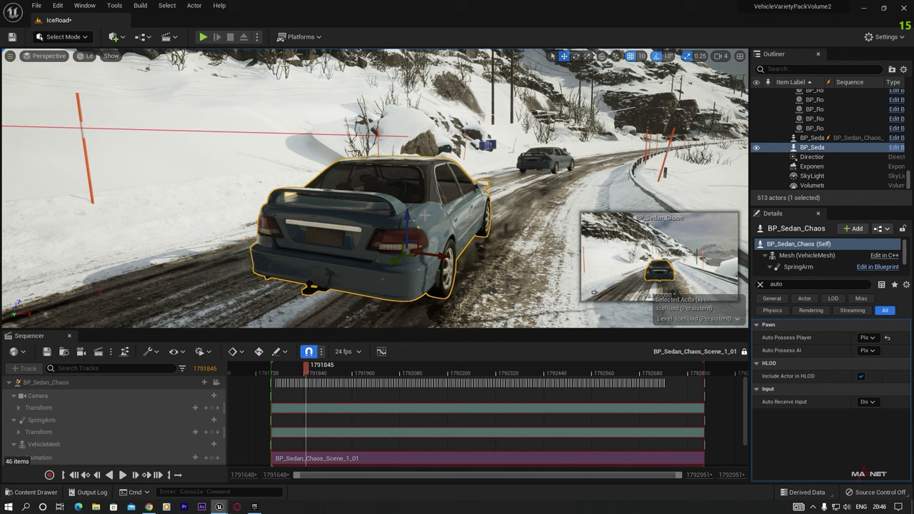
key(Delete)
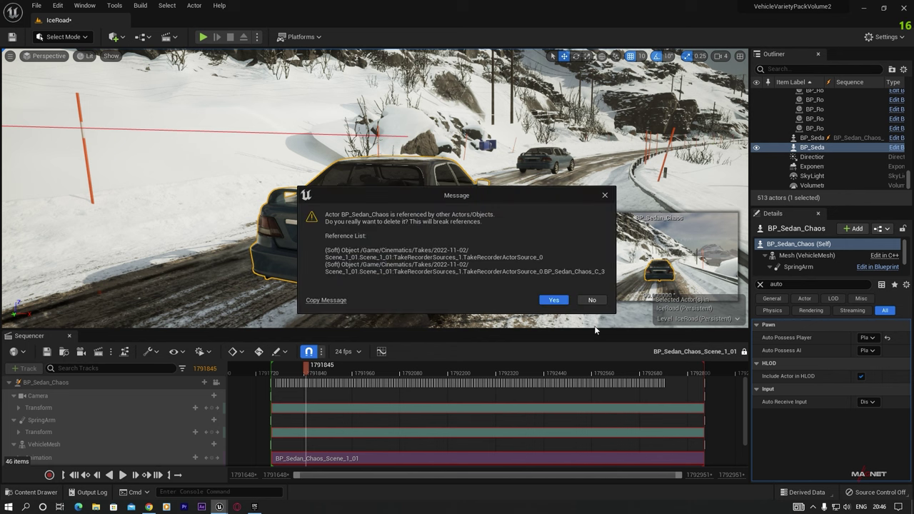
click(555, 300)
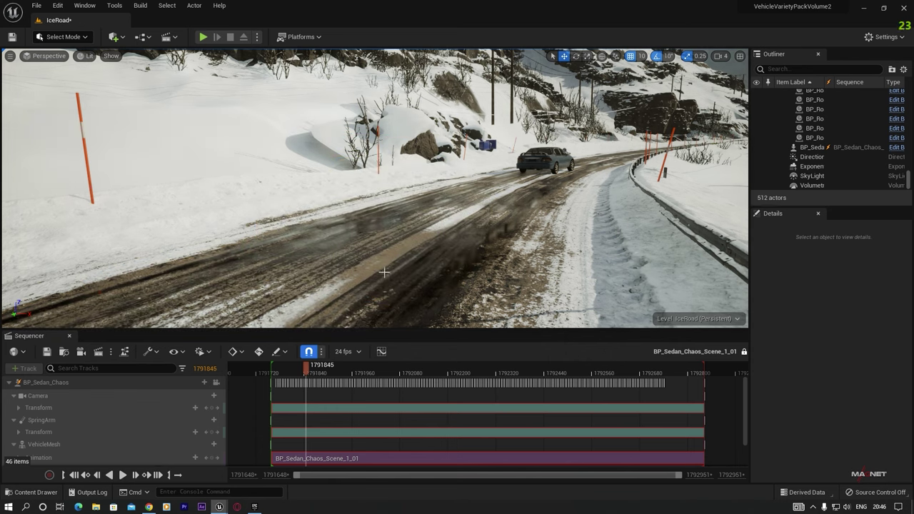
Scrub back to frame 1791818, then unlock the recorded sequence for editing with its BP_Sedan_Chaos track selected
mouse_move(298, 374)
mouse_down()
mouse_move(307, 372)
mouse_move(295, 382)
mouse_up()
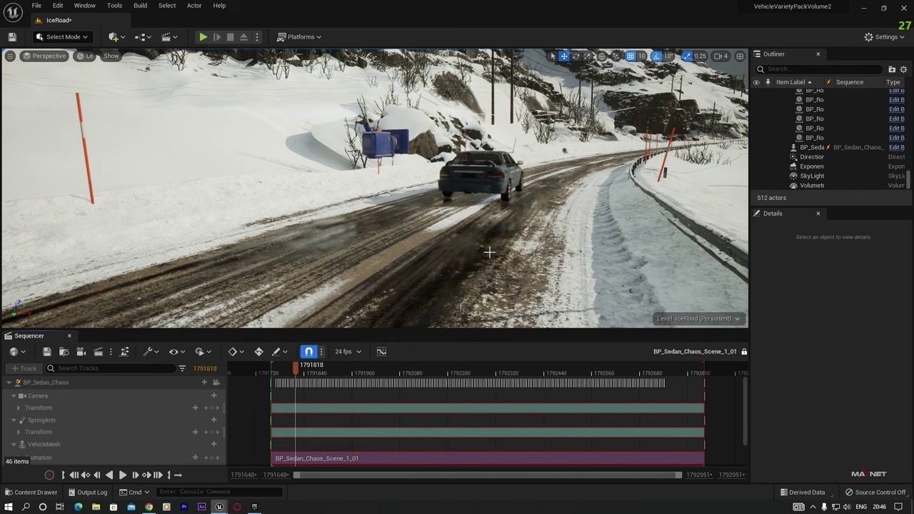
mouse_move(374, 189)
right_down()
mouse_move(307, 189)
mouse_move(378, 178)
right_up()
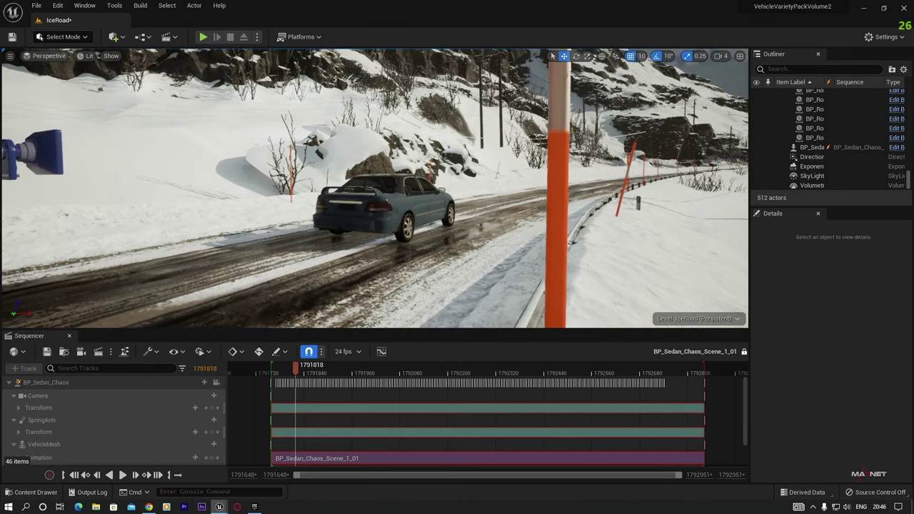
click(54, 383)
click(60, 420)
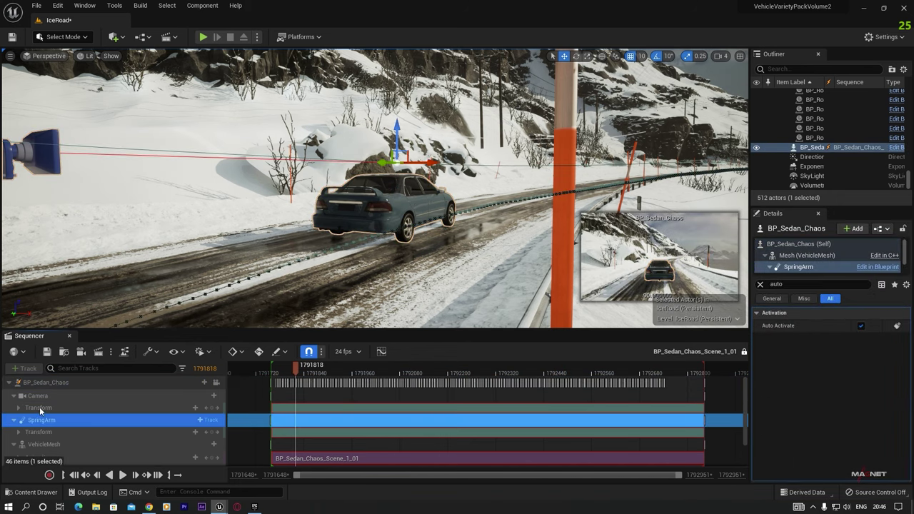
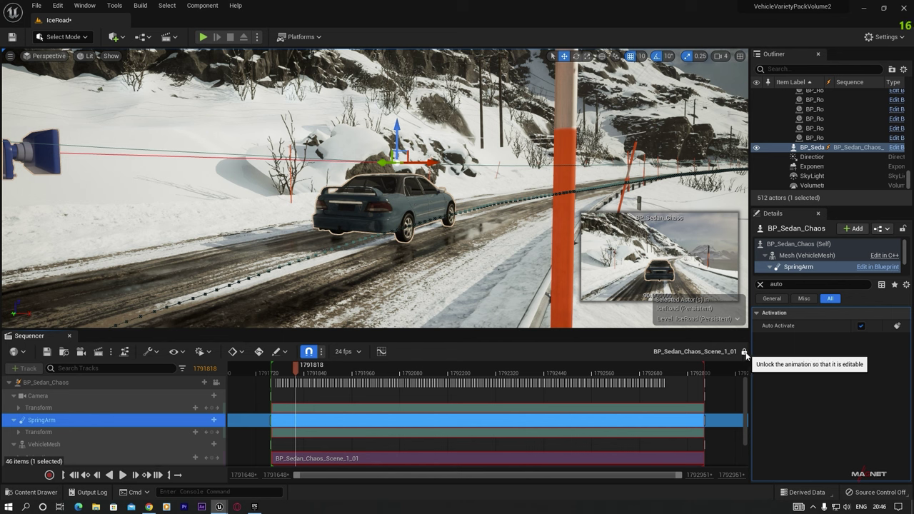
click(745, 355)
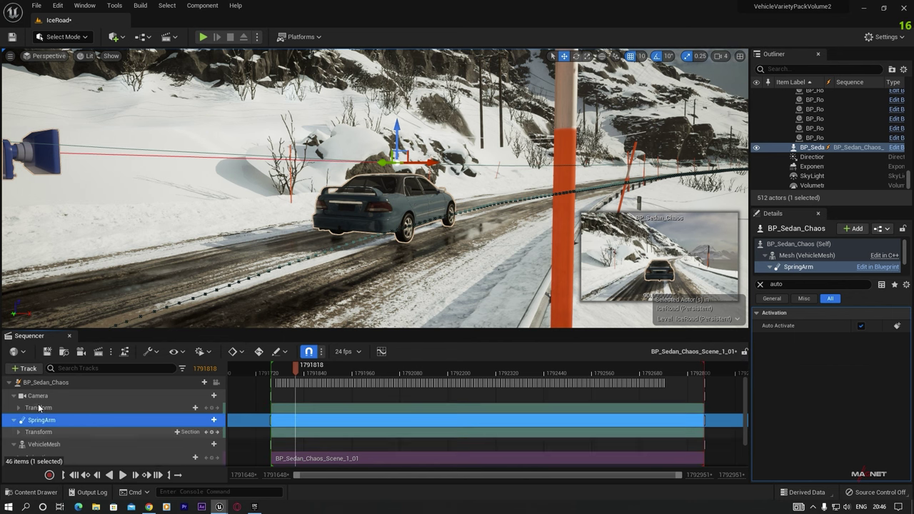
click(45, 382)
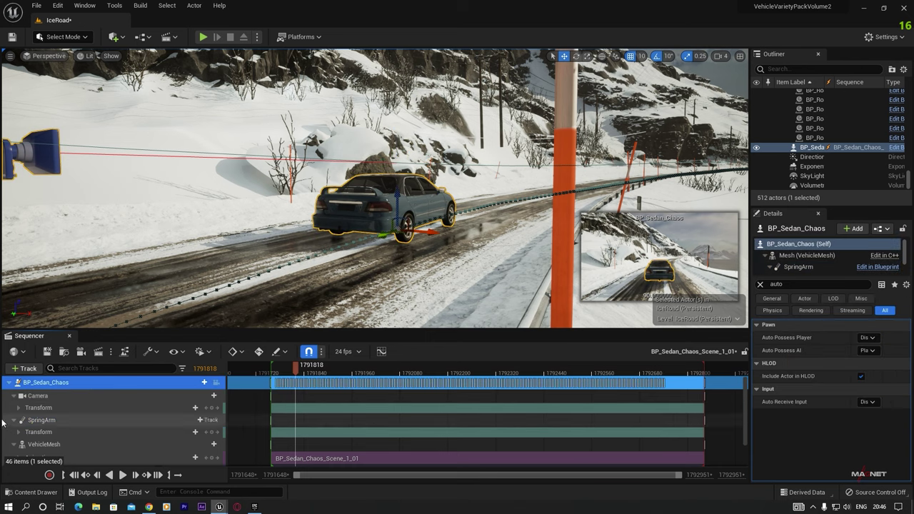
Collapse the BP_Sedan_Chaos track in the sequence and place a Cine Camera Actor in the level
scroll(45, 443, down, 1)
scroll(52, 432, up, 1)
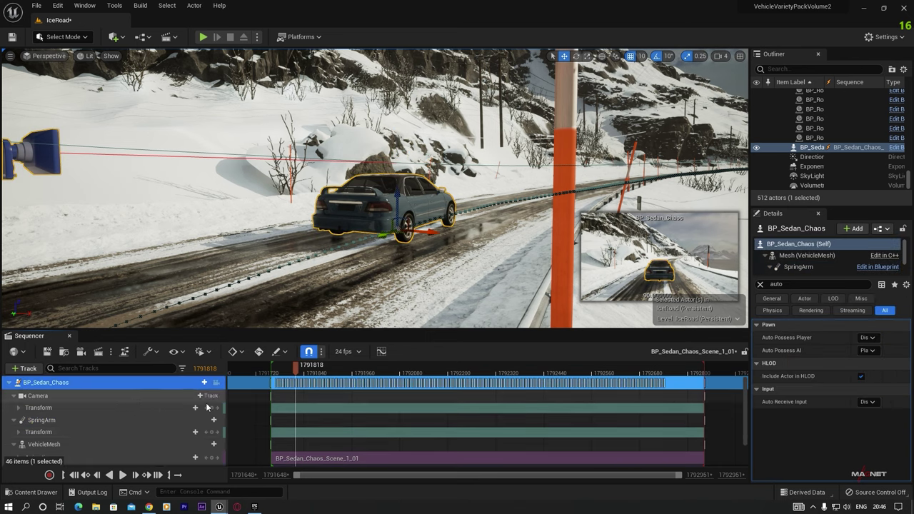
click(9, 382)
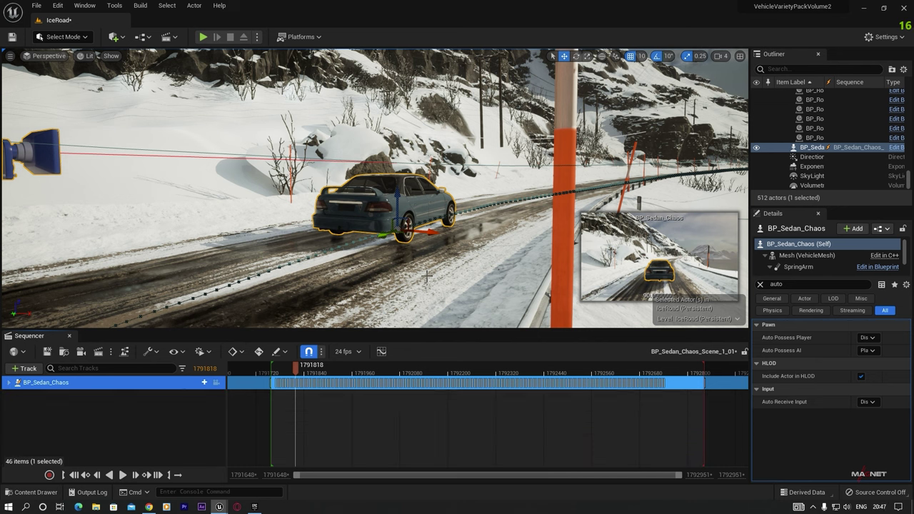
click(121, 38)
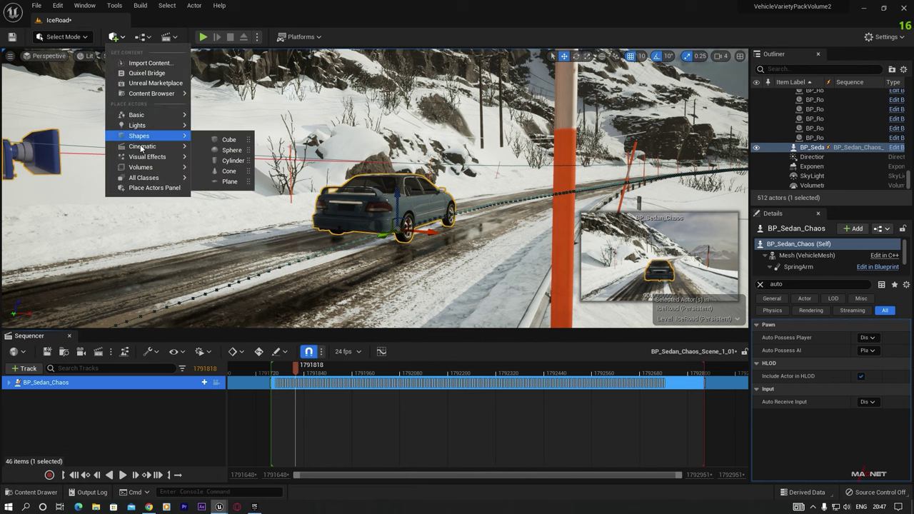
mouse_move(146, 148)
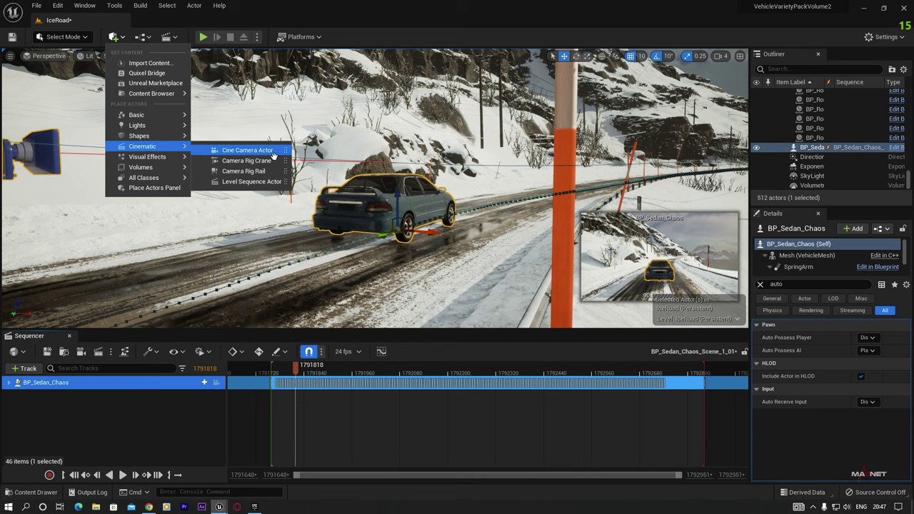
click(247, 150)
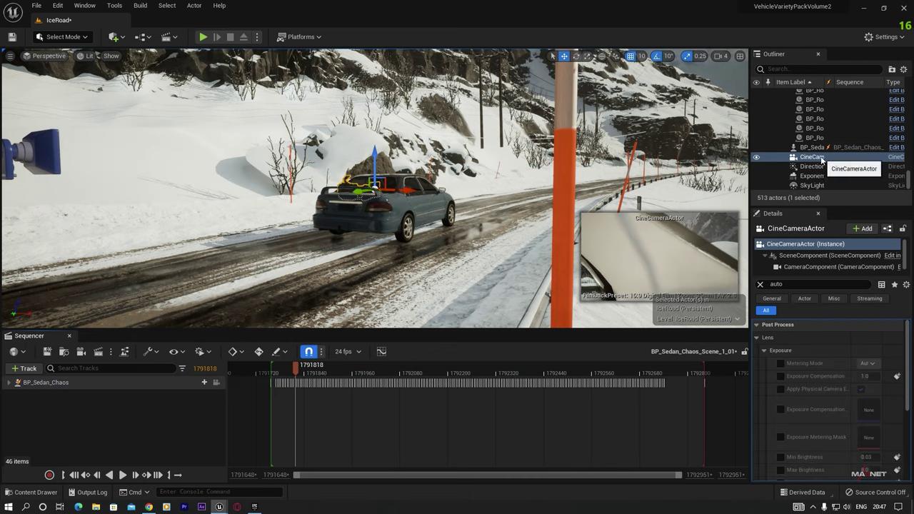
Snap CineCameraActor to the current view, look through it, and move it in closer behind the sedan
drag(750, 130, 678, 130)
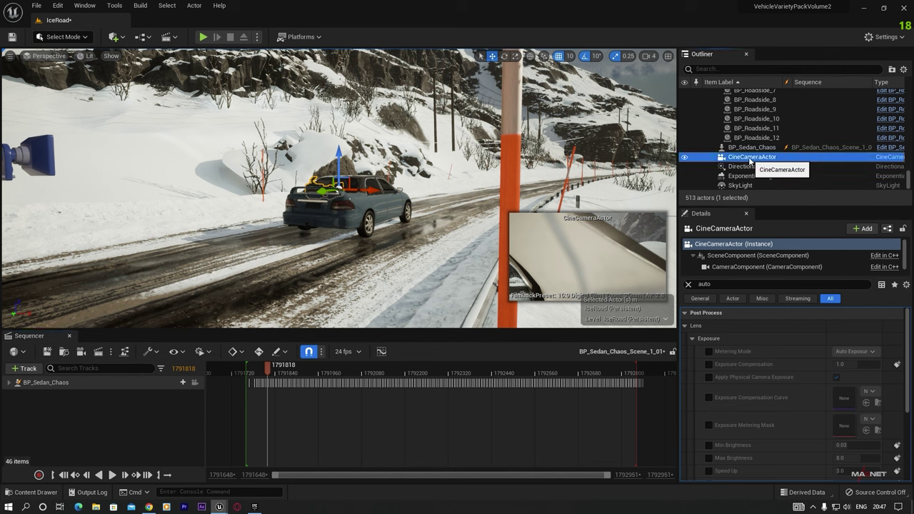
right_click(749, 161)
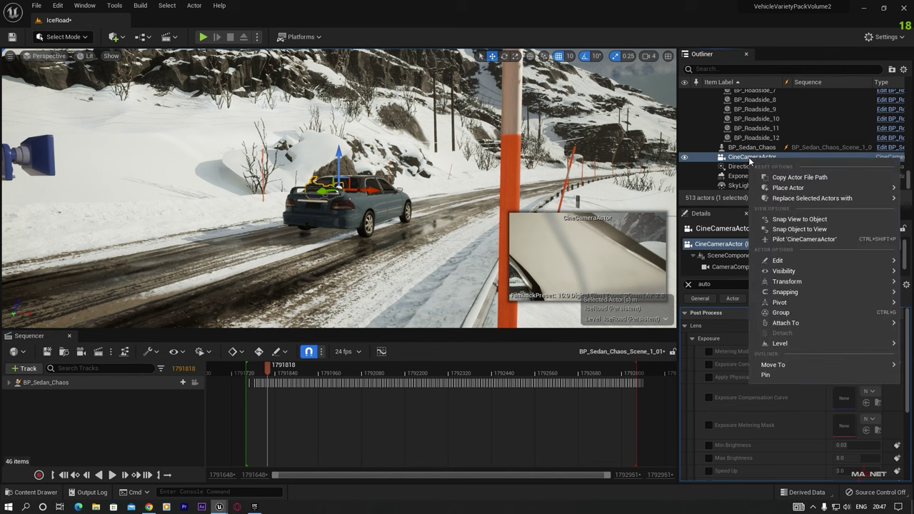
click(818, 230)
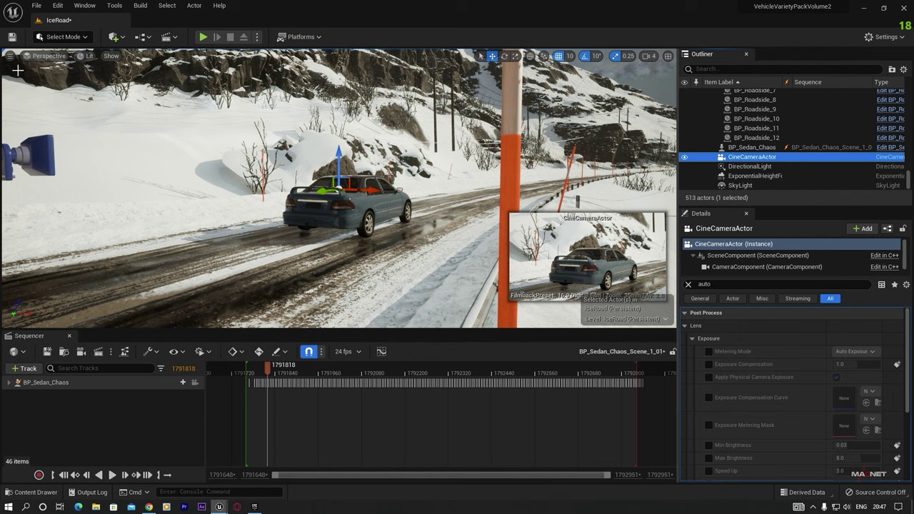
click(46, 57)
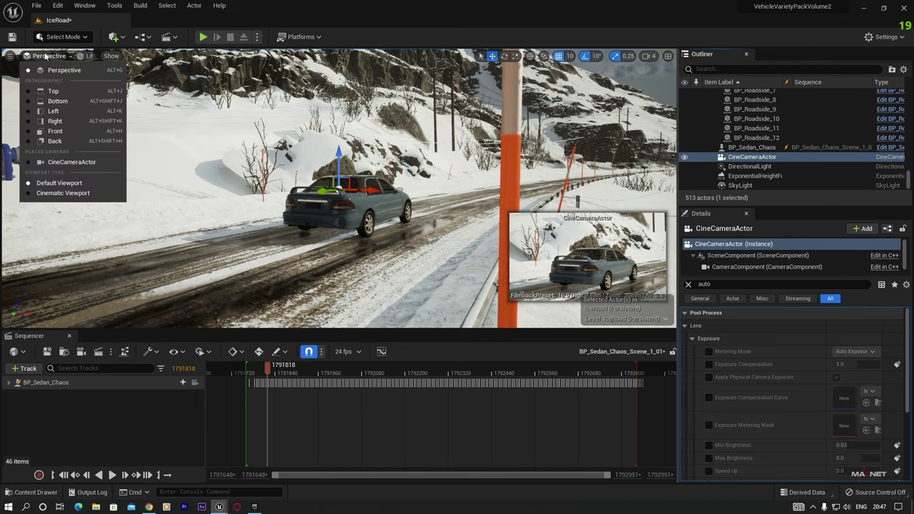
click(75, 162)
right_drag(413, 264, 492, 267)
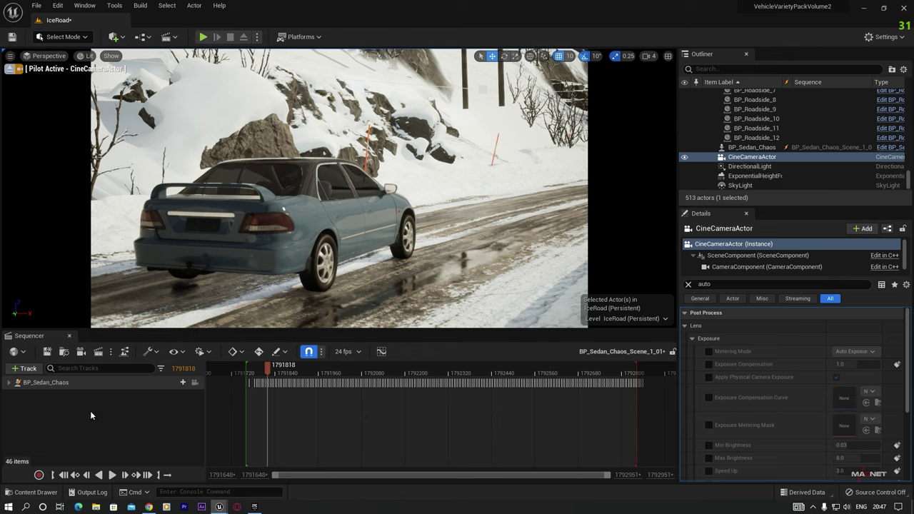
Add CineCameraActor to the sequence, collapse its track and place it above BP_Sedan_Chaos
click(746, 158)
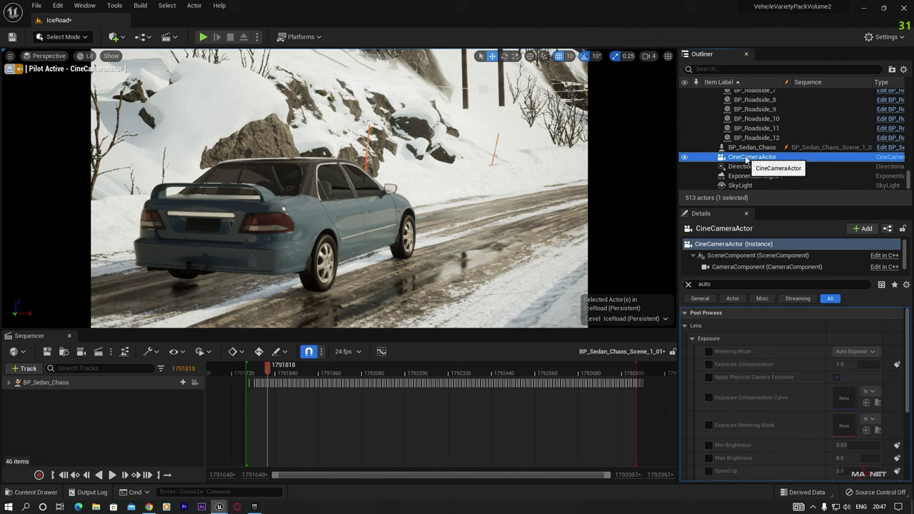
drag(746, 159, 38, 412)
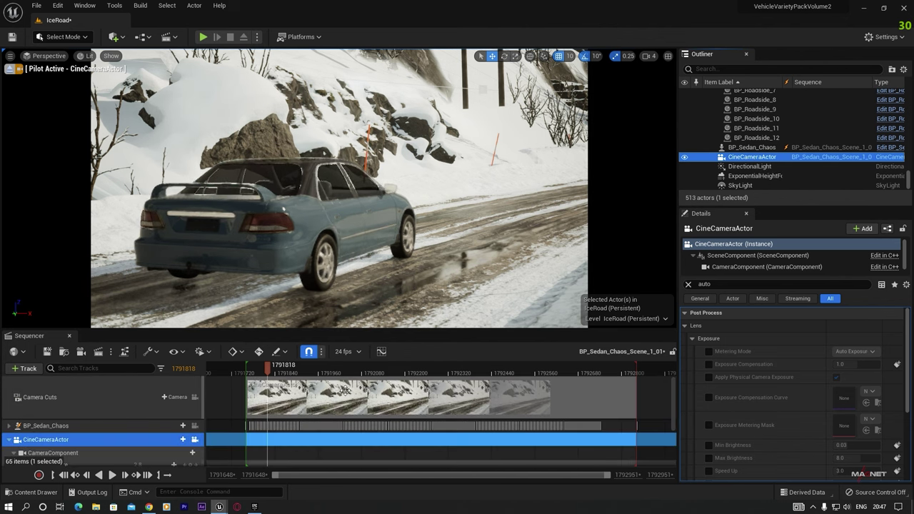
click(9, 443)
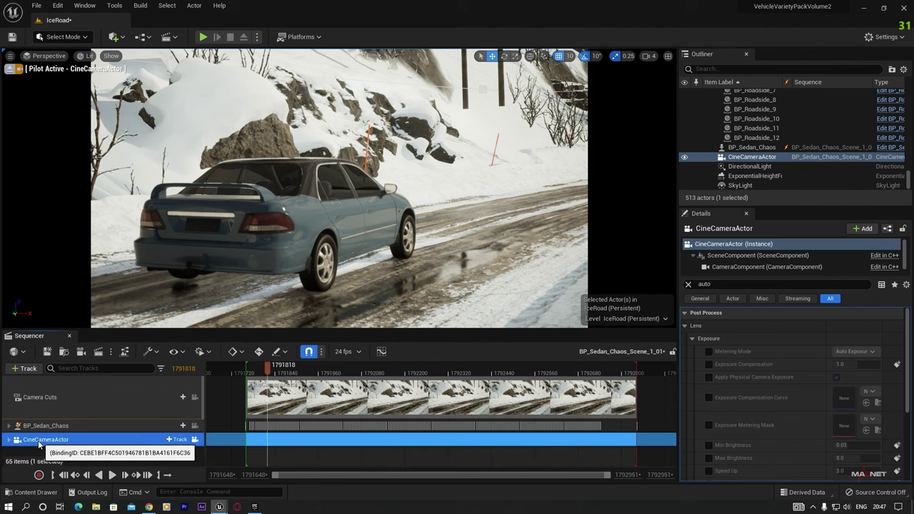
drag(10, 440, 35, 429)
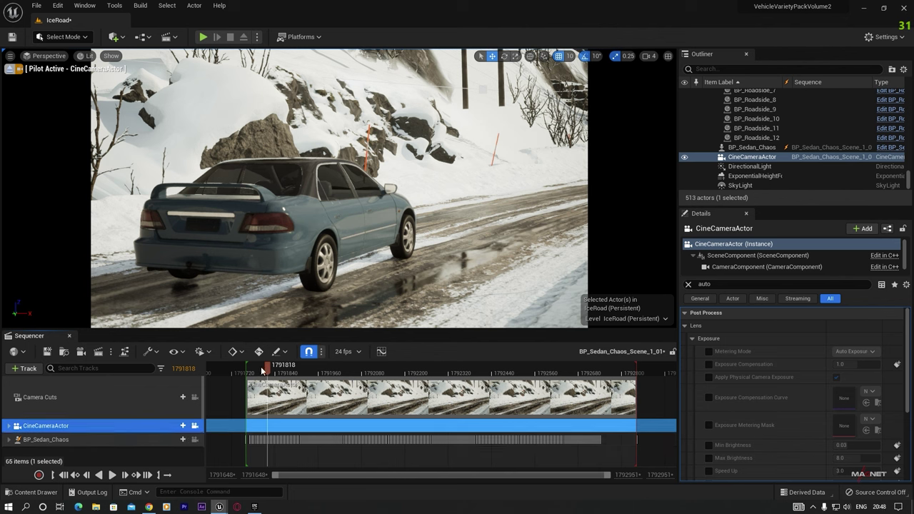
Play a short stretch of the drive through the cine camera, then scrub back to frame 1791811
key(space)
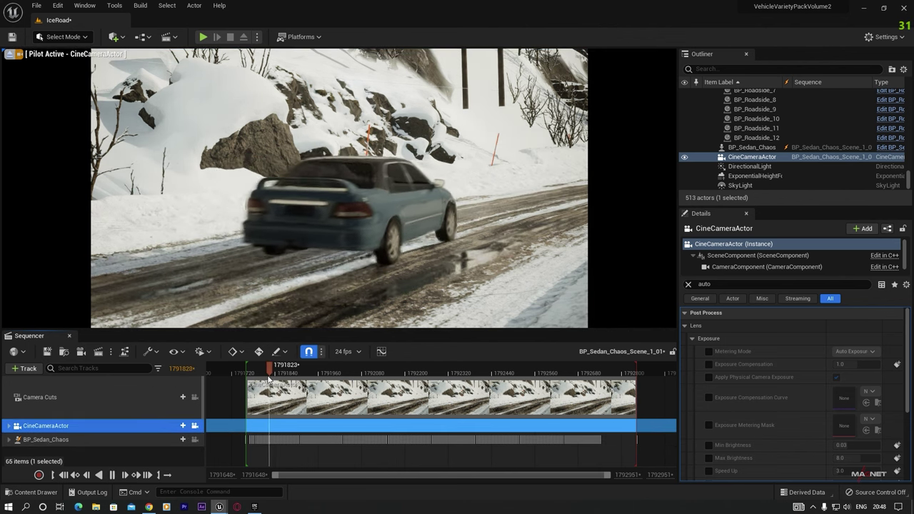
key(space)
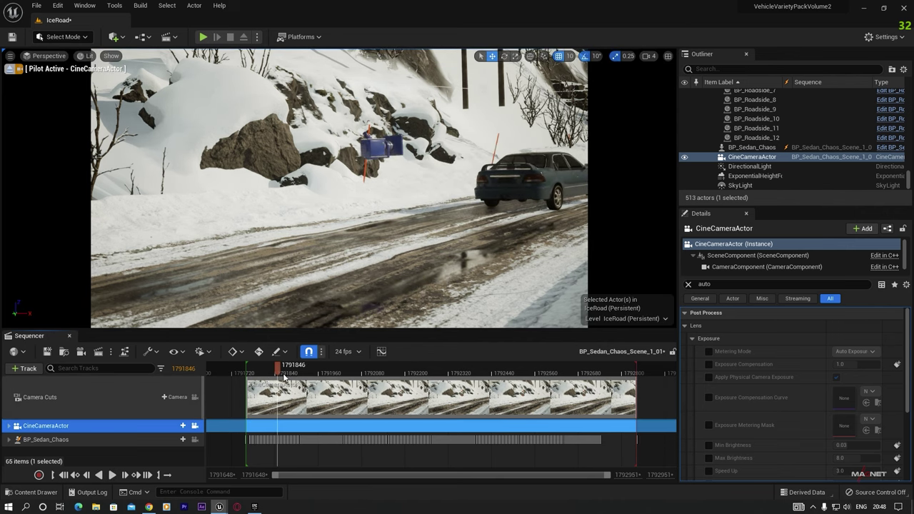
drag(278, 373, 268, 376)
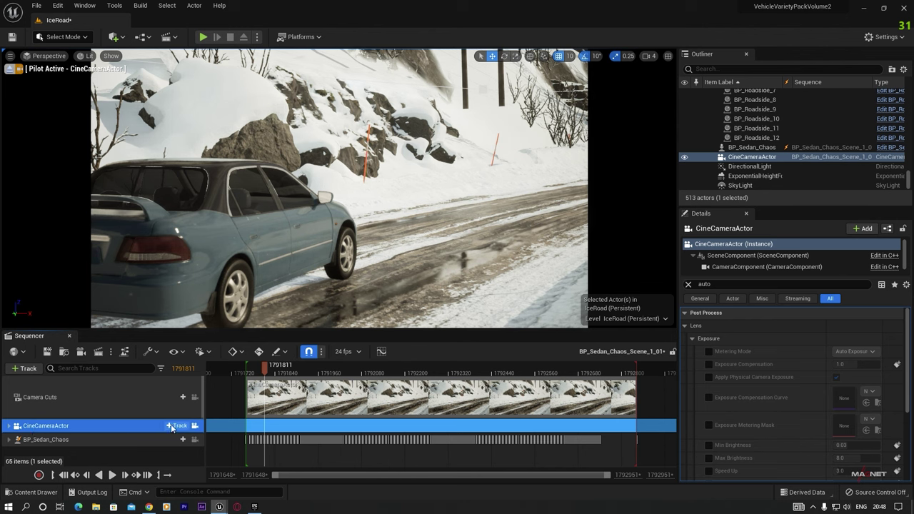
Attach CineCameraActor to the existing BP_Sedan_Chaos binding, using the SpringArm component and its SpringEndpoint socket
click(178, 426)
mouse_move(194, 270)
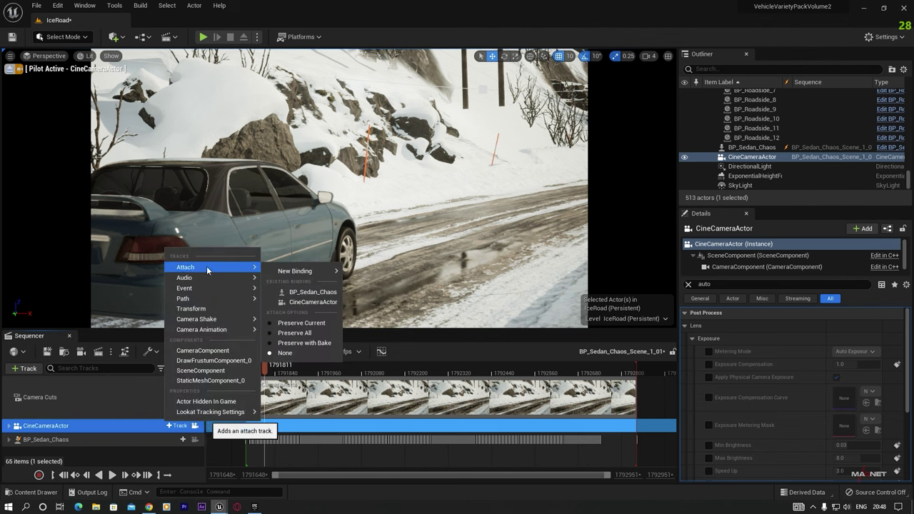
click(312, 292)
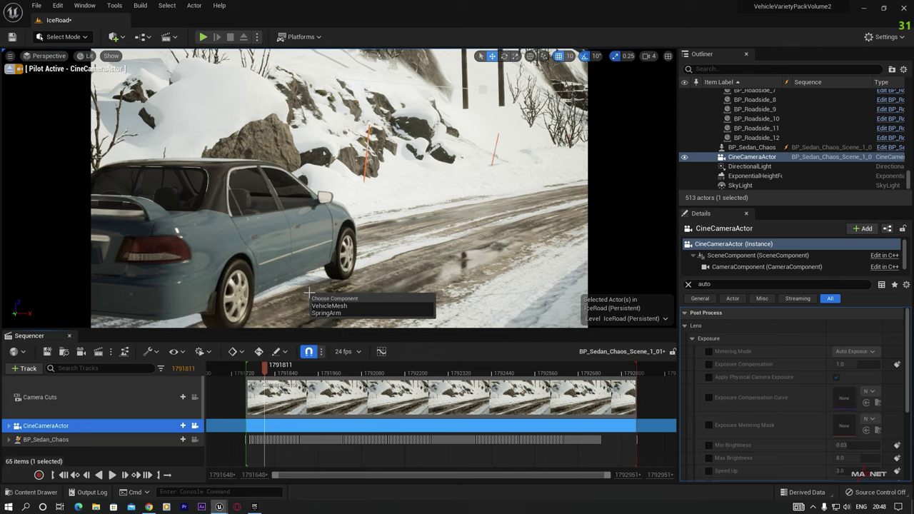
click(341, 314)
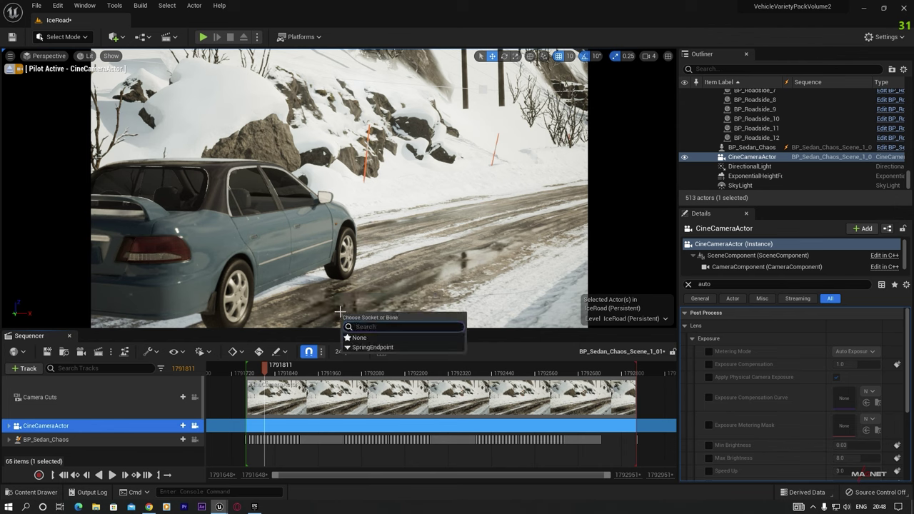
click(376, 348)
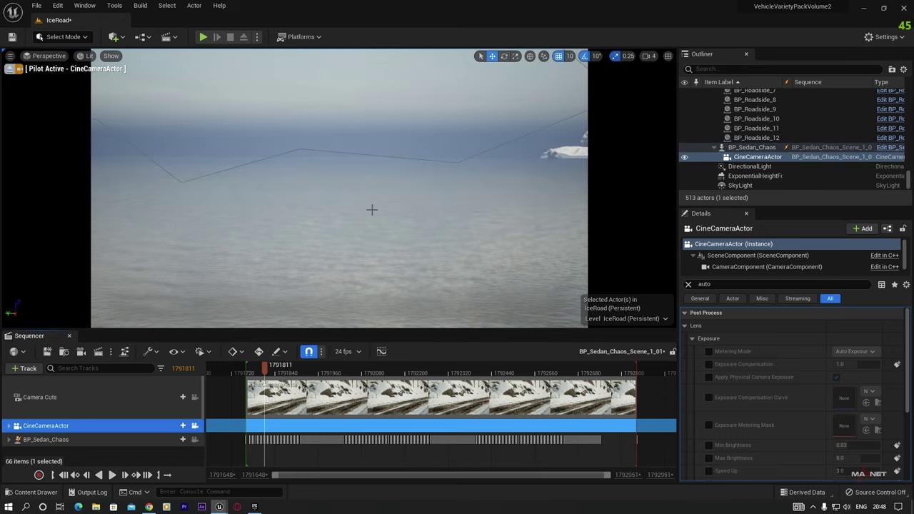
Raise the camera speed to 7, fly the piloted camera back to the sedan on the road, and clear the selection
right_drag(339, 188, 182, 184)
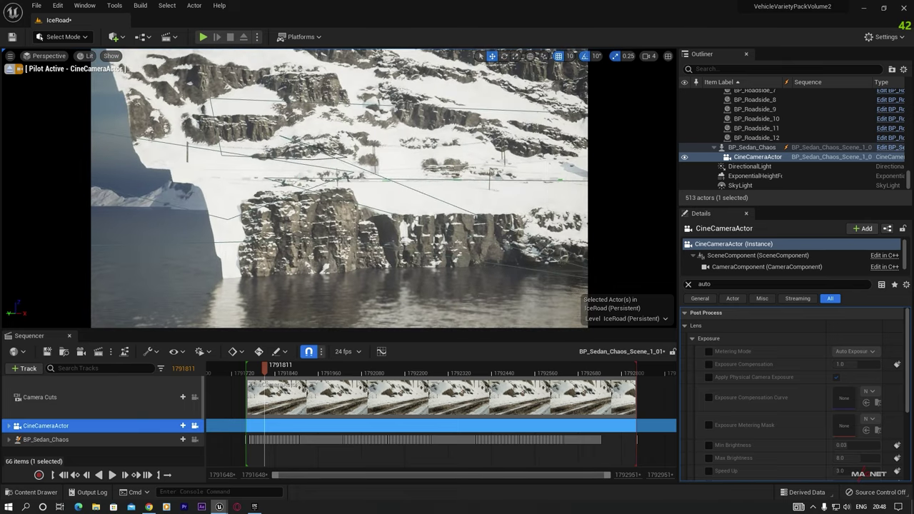
mouse_move(382, 214)
right_down()
mouse_move(382, 164)
mouse_move(382, 214)
right_up()
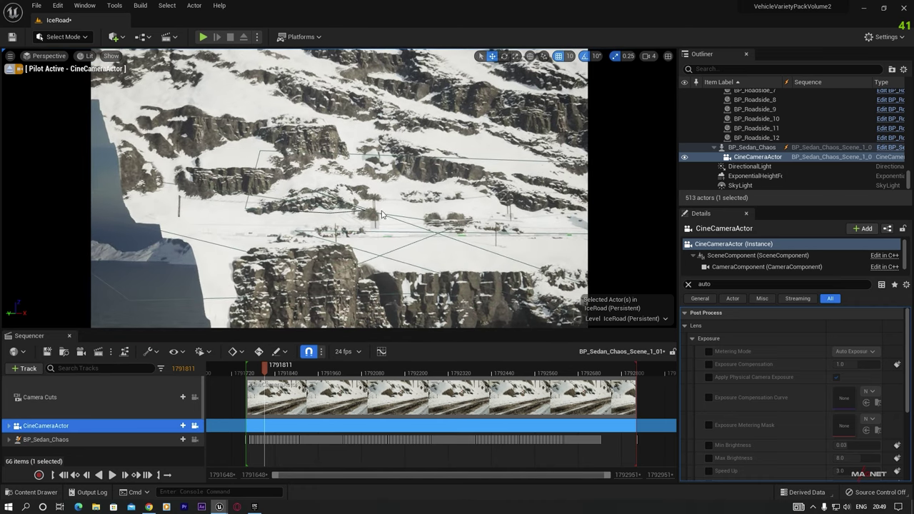
click(648, 56)
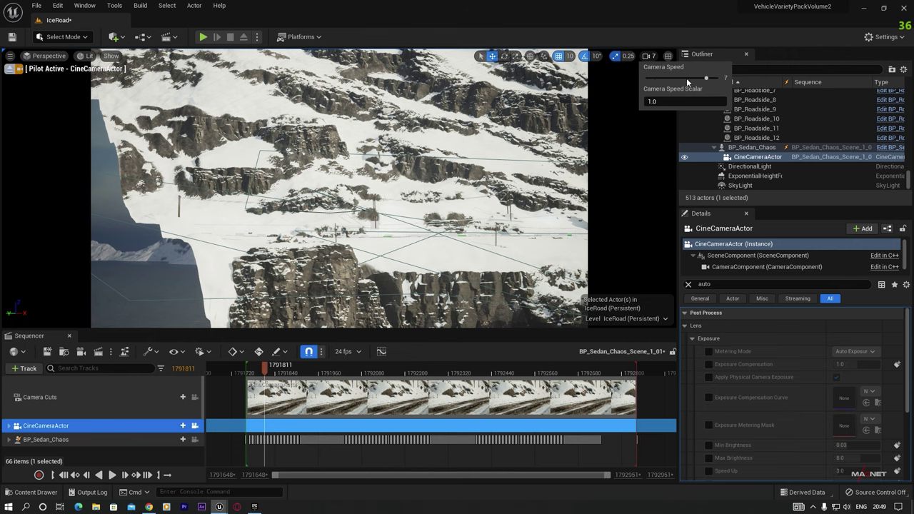
right_drag(315, 263, 315, 289)
key(w)
key(w)
right_drag(315, 241, 316, 240)
key(Escape)
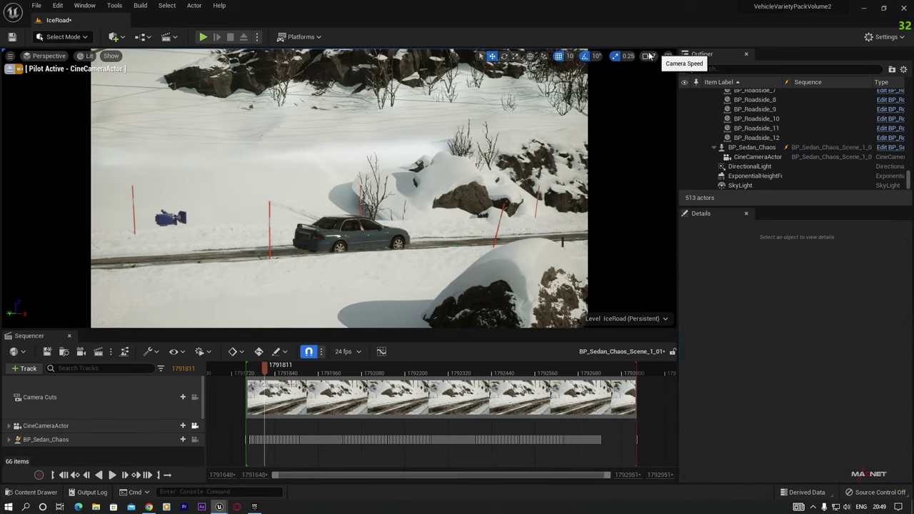
Lower the camera speed to 4 and frame the sedan in close-up from its rear right side
click(649, 57)
drag(670, 77, 672, 78)
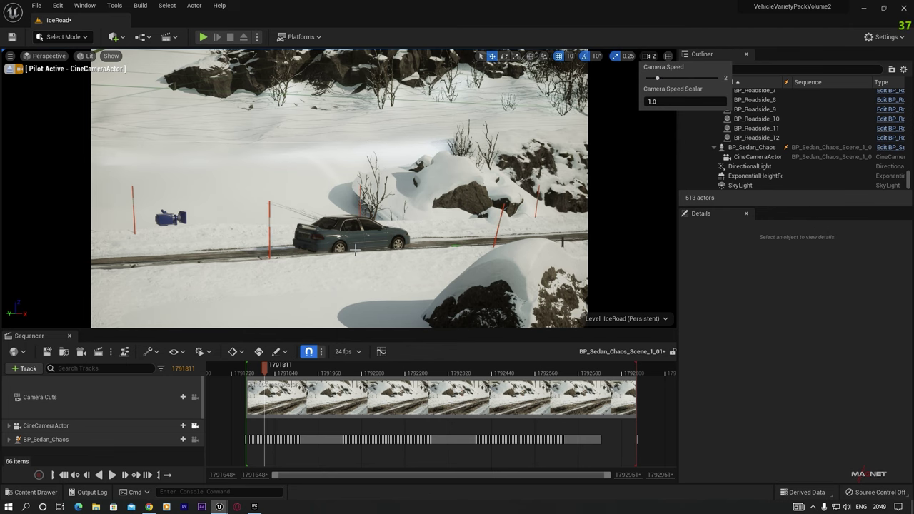
right_drag(354, 248, 352, 253)
click(648, 56)
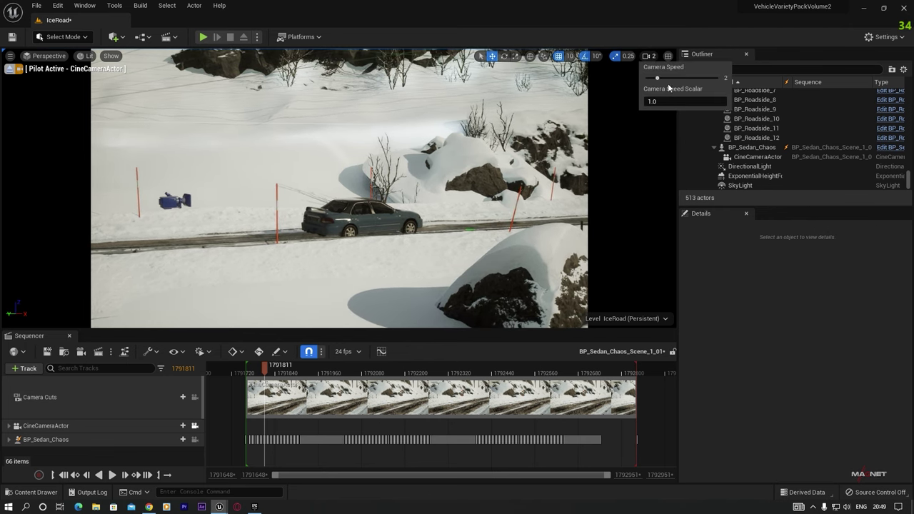
key(w)
mouse_move(347, 240)
right_down()
mouse_move(357, 247)
mouse_move(346, 247)
right_up()
key(w)
key(d)
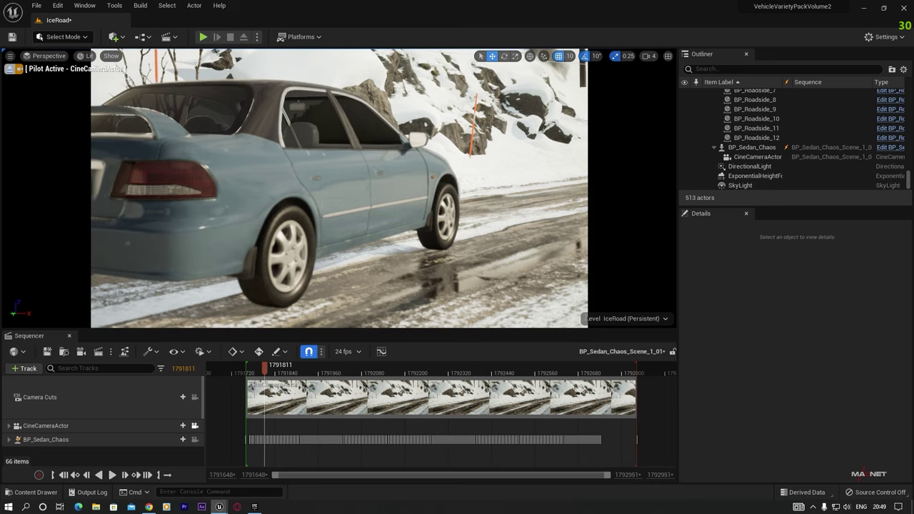
Play and scrub the sequence to check that the camera follows the sedan, ending at frame 1791819
click(274, 368)
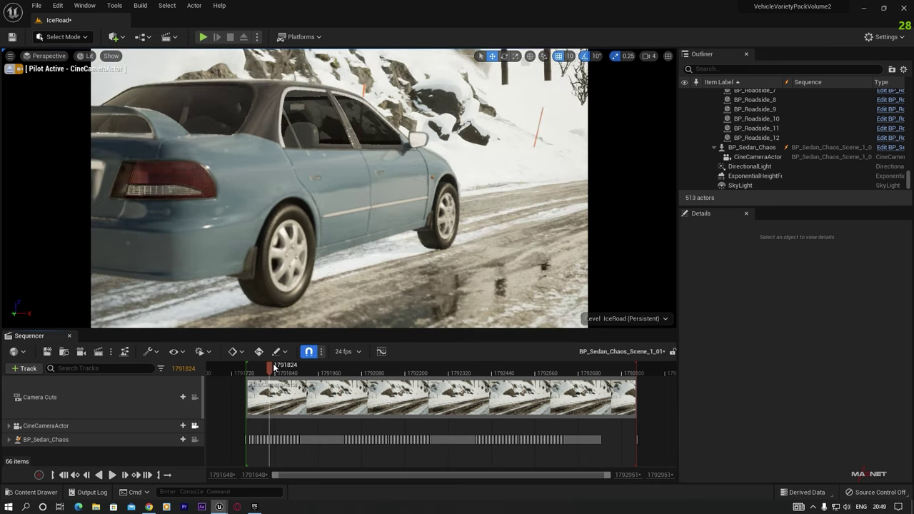
key(space)
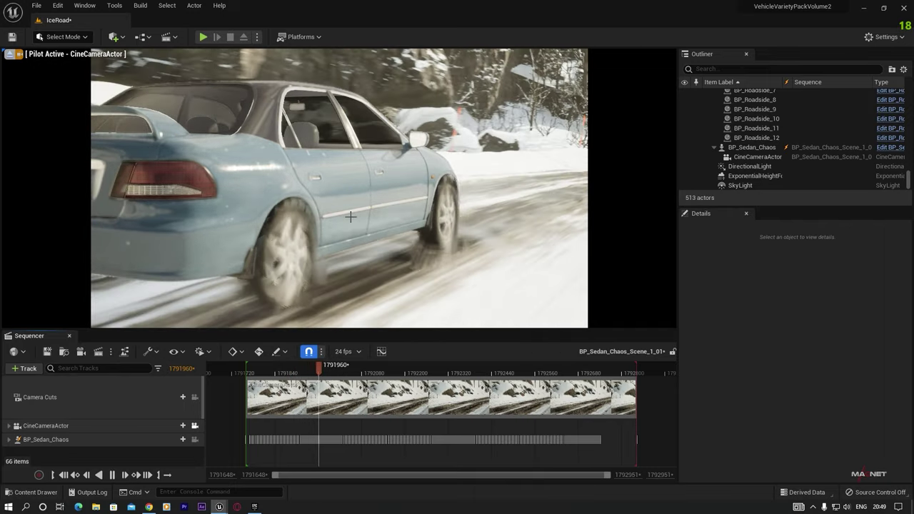
click(328, 368)
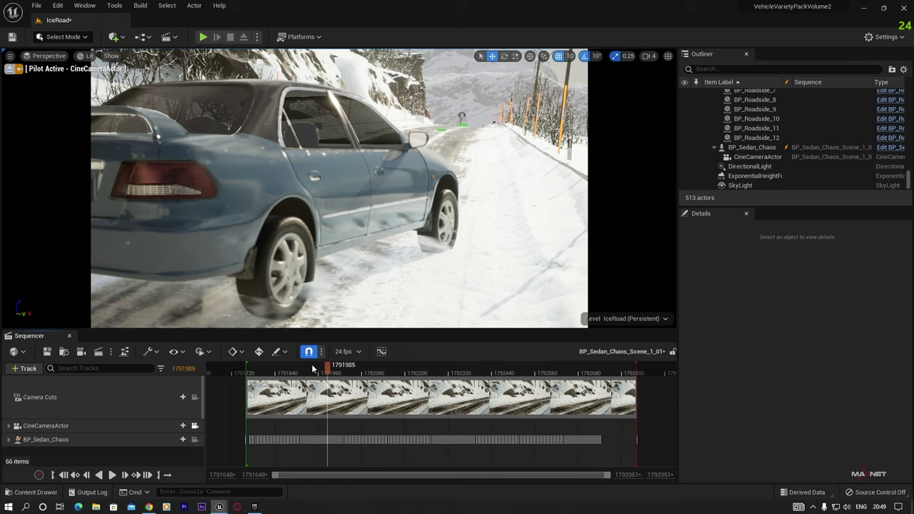
drag(313, 368, 268, 375)
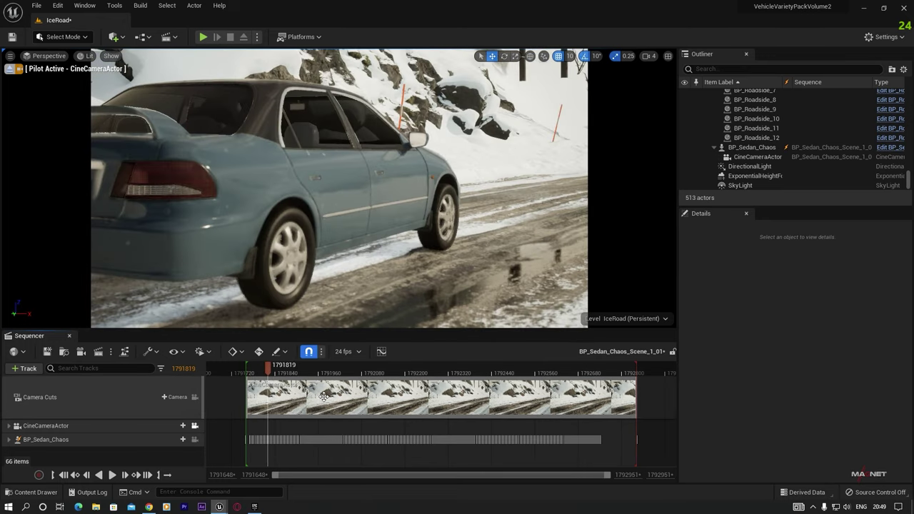
Expand the CineCameraActor tracks in an enlarged Sequencer and extend the Attach section to cover the whole playback range
click(10, 427)
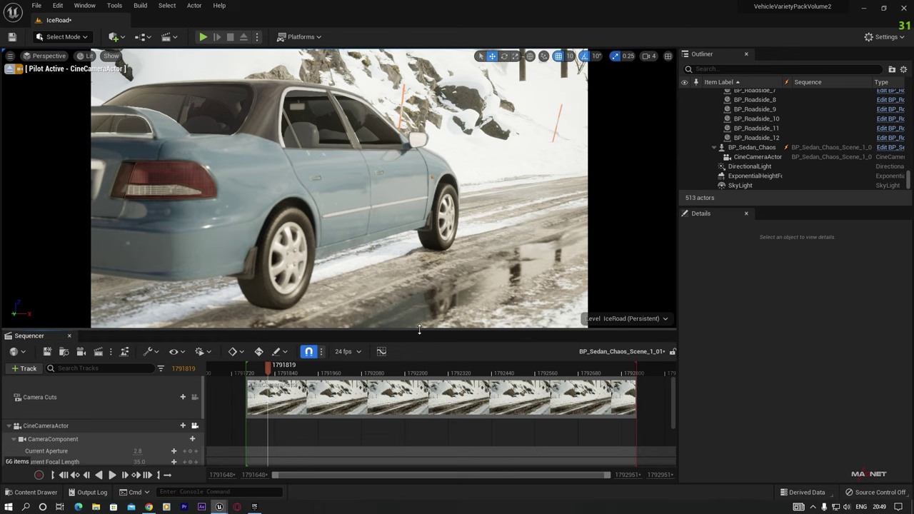
drag(419, 329, 421, 250)
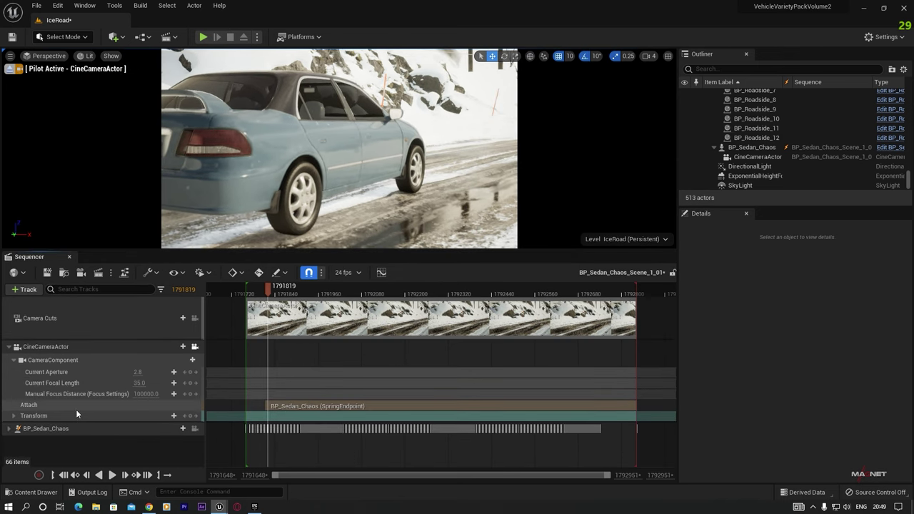
click(41, 408)
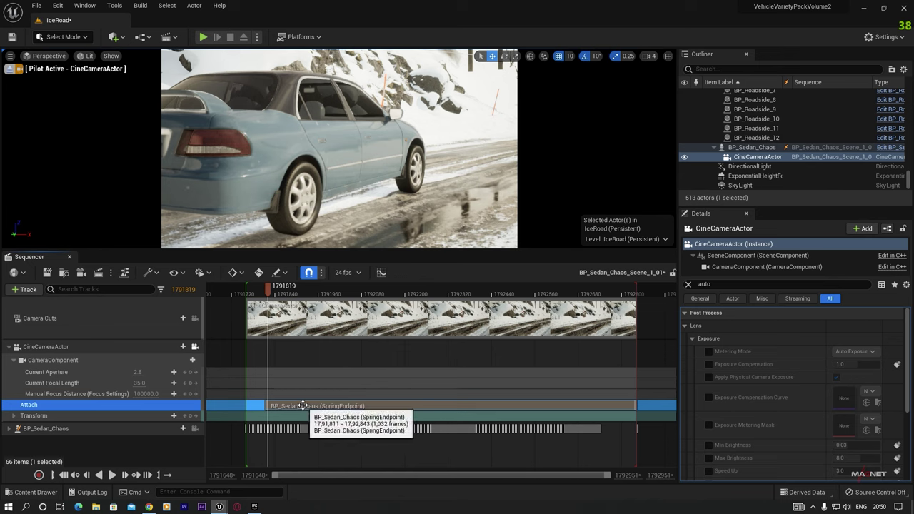
mouse_move(298, 404)
mouse_down()
mouse_move(275, 406)
mouse_move(295, 405)
mouse_up()
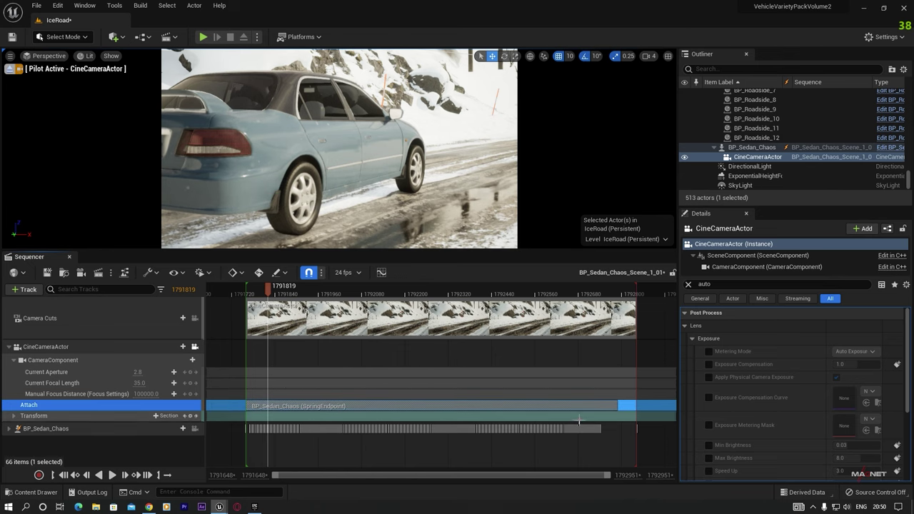
drag(618, 405, 643, 407)
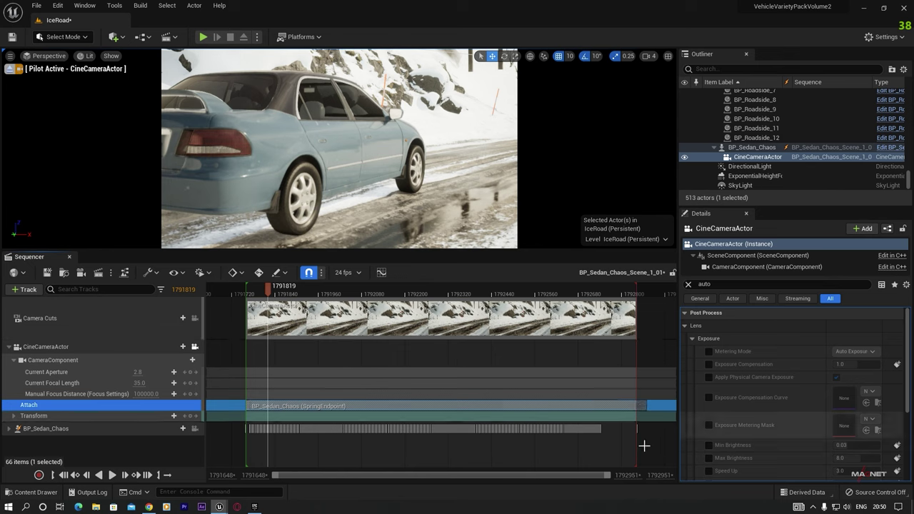
Play and scrub through the take to check the camera attachment along the road, ending at frame 1792442
key(space)
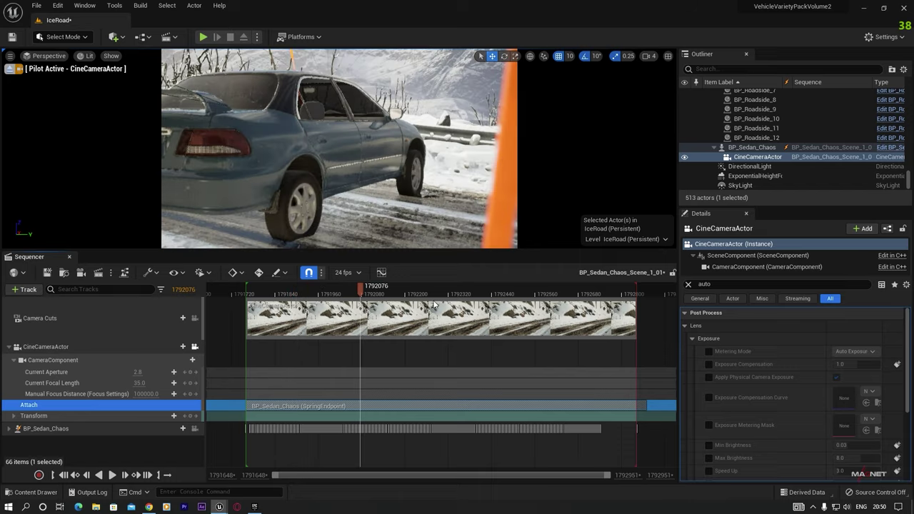
click(356, 294)
key(space)
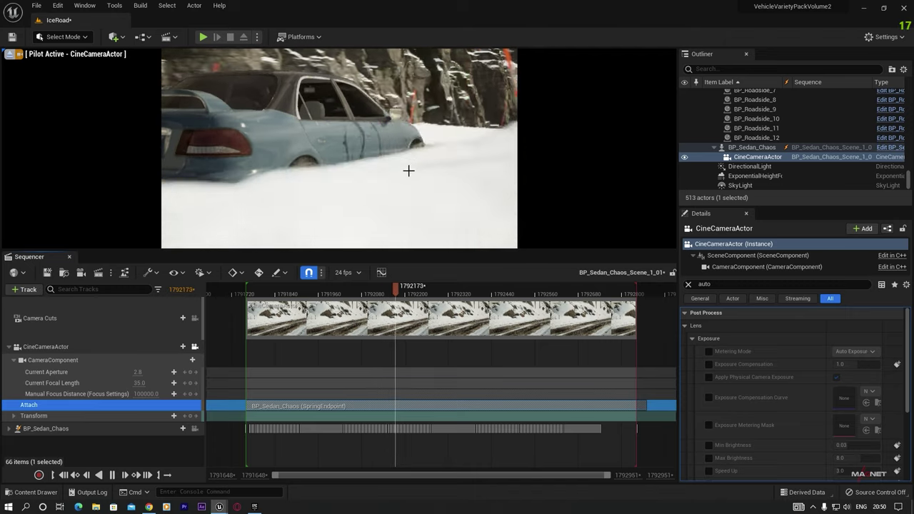
key(space)
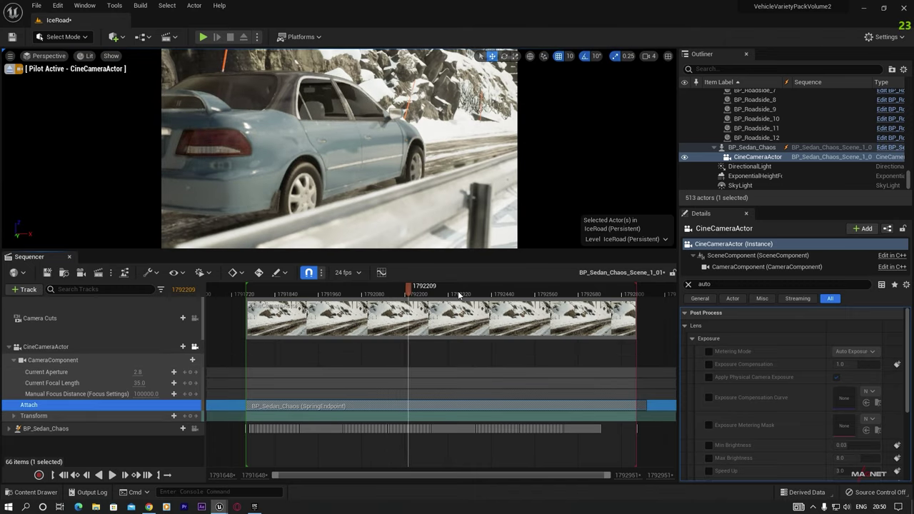
drag(461, 296, 491, 297)
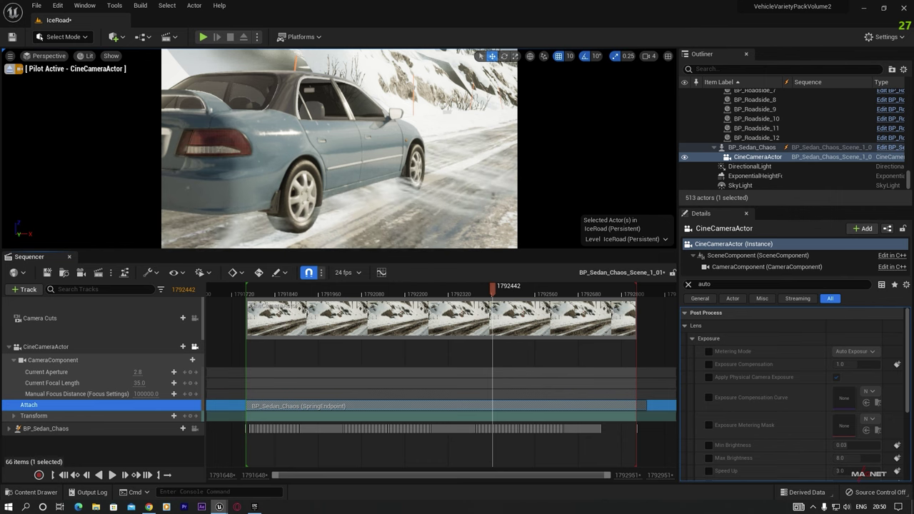
Reframe the piloted camera behind the sedan's left rear with the road ahead in view, and preview the shot, ending at frame 1792286
right_drag(339, 149, 417, 148)
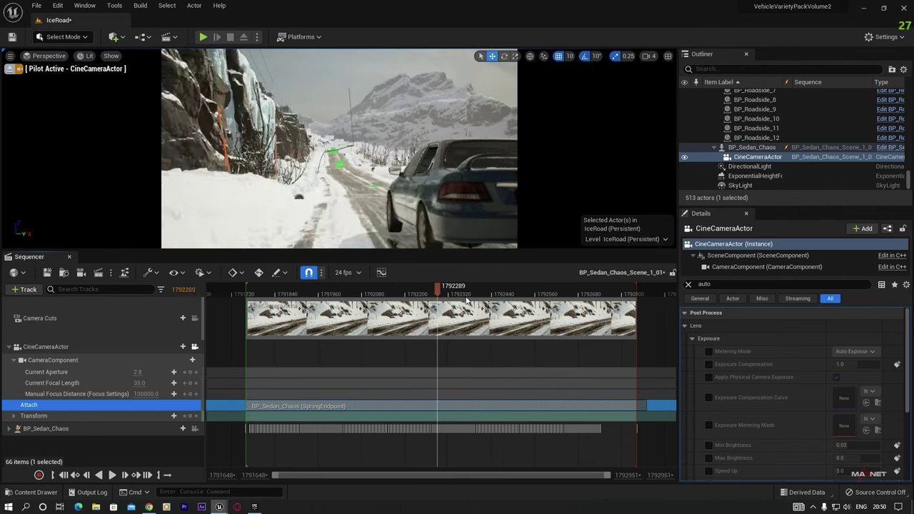
key(space)
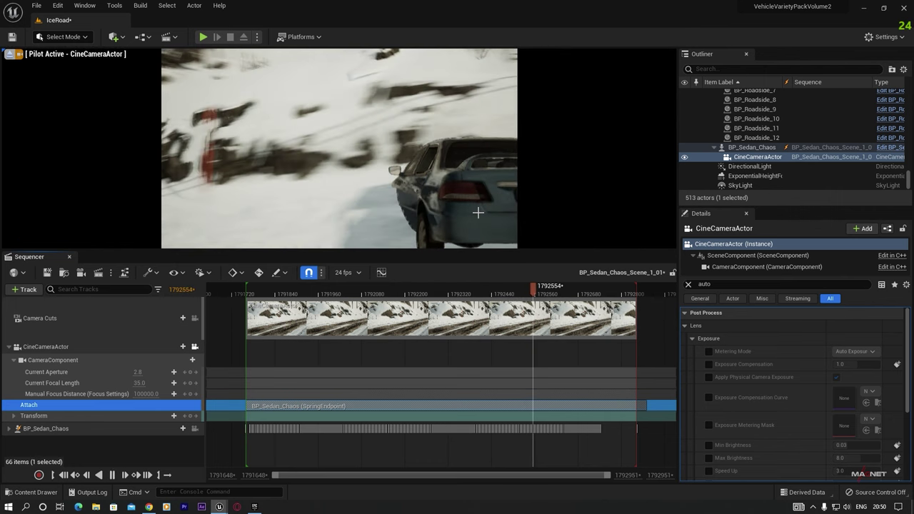
click(432, 294)
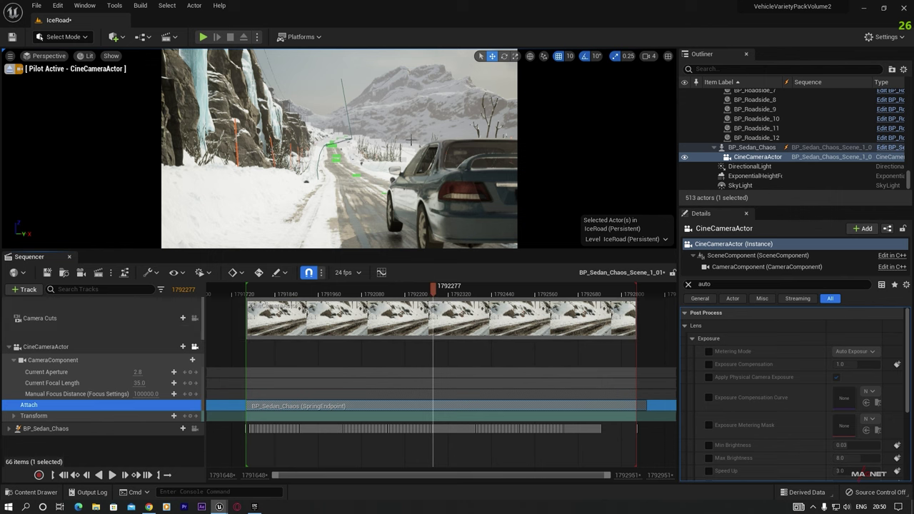
mouse_move(422, 293)
mouse_down()
mouse_move(407, 291)
mouse_move(436, 294)
mouse_up()
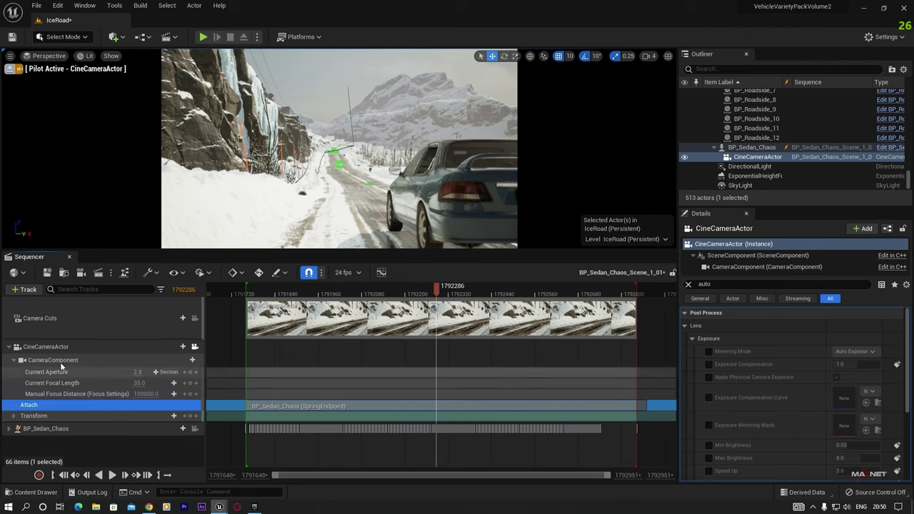
Trim the playback range to run from about frame 1792295 to about frame 1792434, and preview that part
click(42, 361)
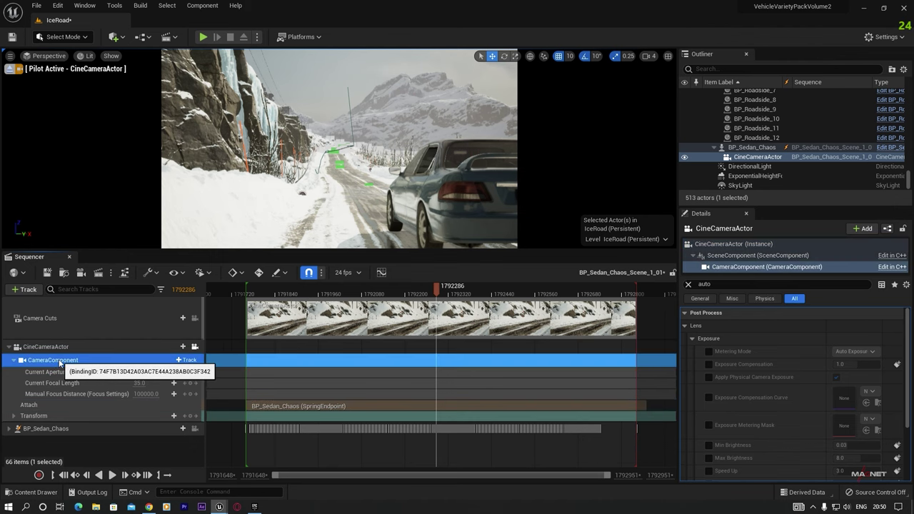
drag(436, 293, 246, 312)
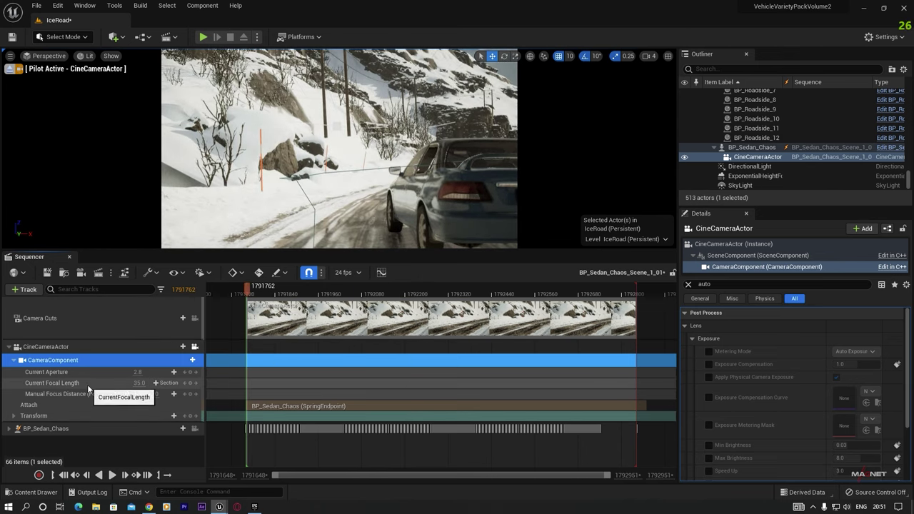
drag(350, 294, 440, 312)
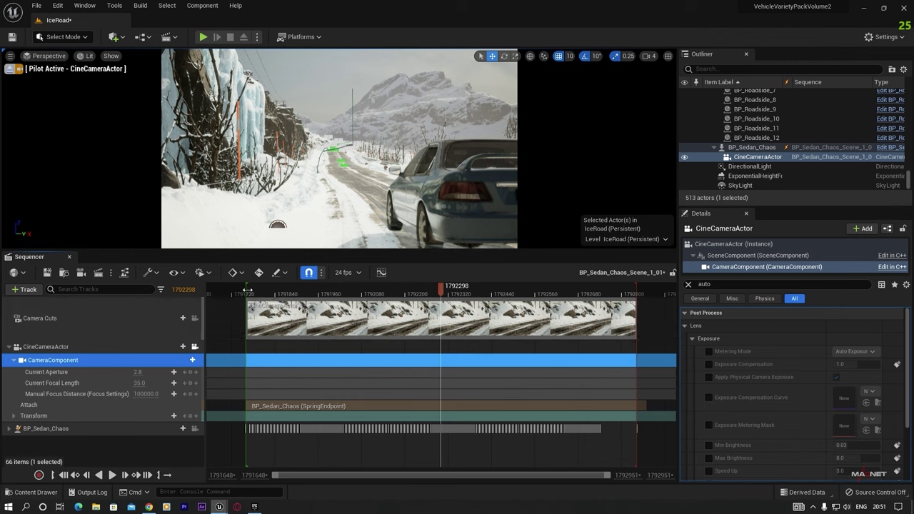
mouse_move(257, 293)
mouse_down()
mouse_move(527, 294)
mouse_move(474, 298)
mouse_move(490, 299)
mouse_up()
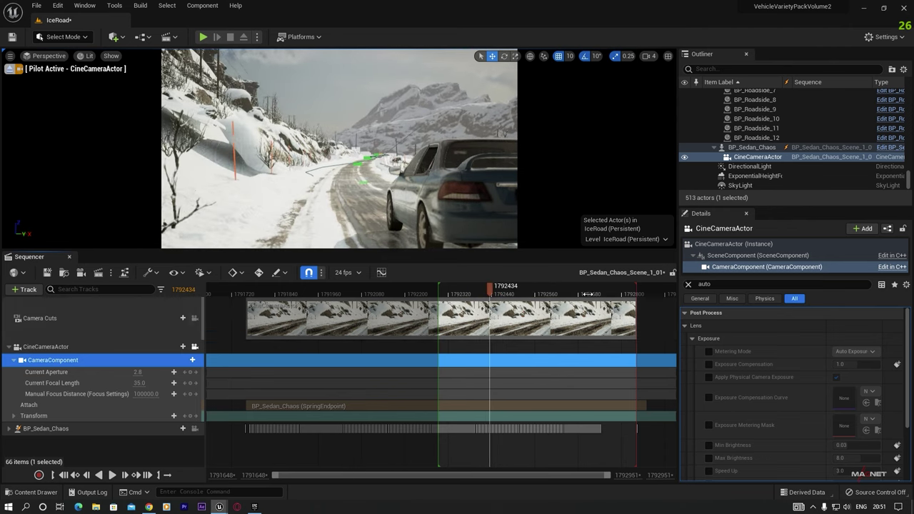
drag(588, 293, 489, 294)
drag(487, 291, 452, 295)
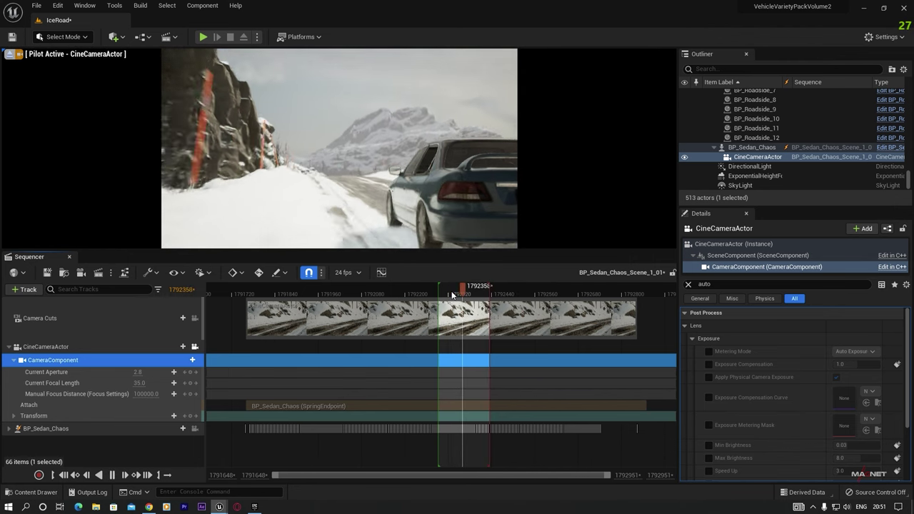
key(space)
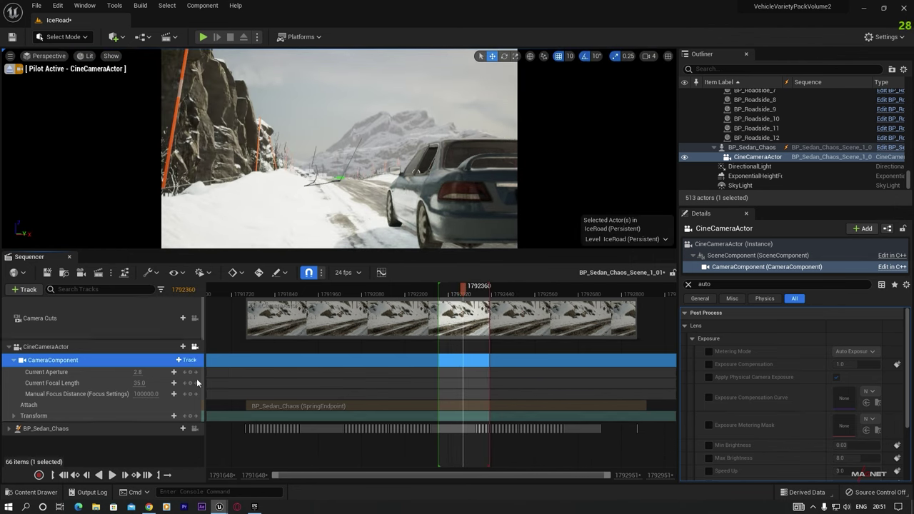
Add a Transform key for CineCameraActor at frame 1792295 and set its interpolation to Linear
drag(451, 296, 438, 295)
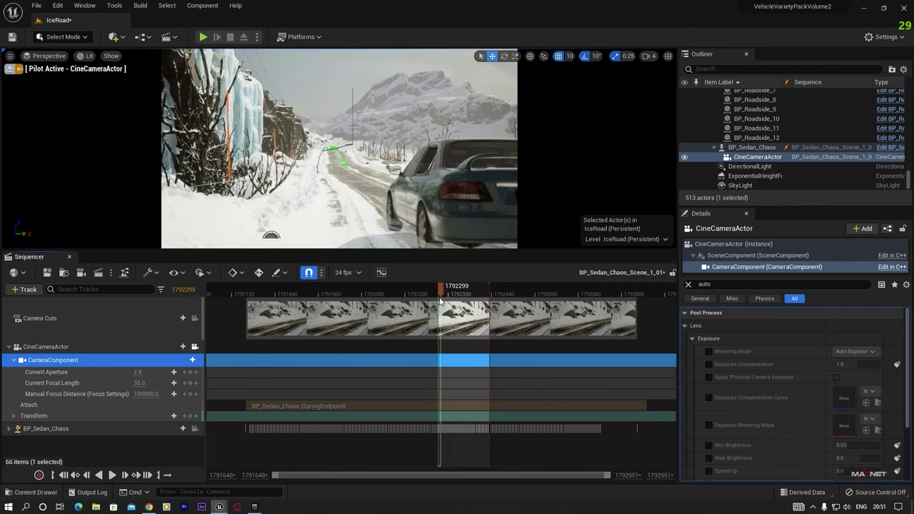
click(440, 297)
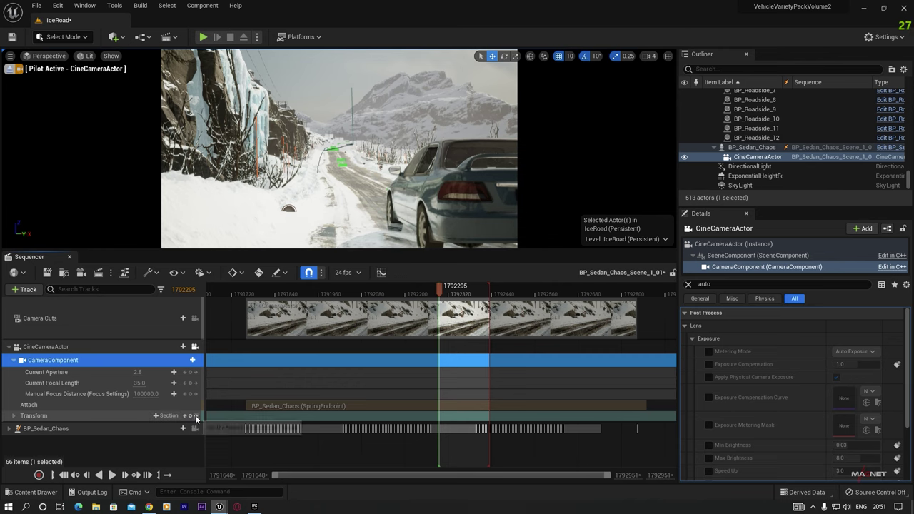
click(441, 417)
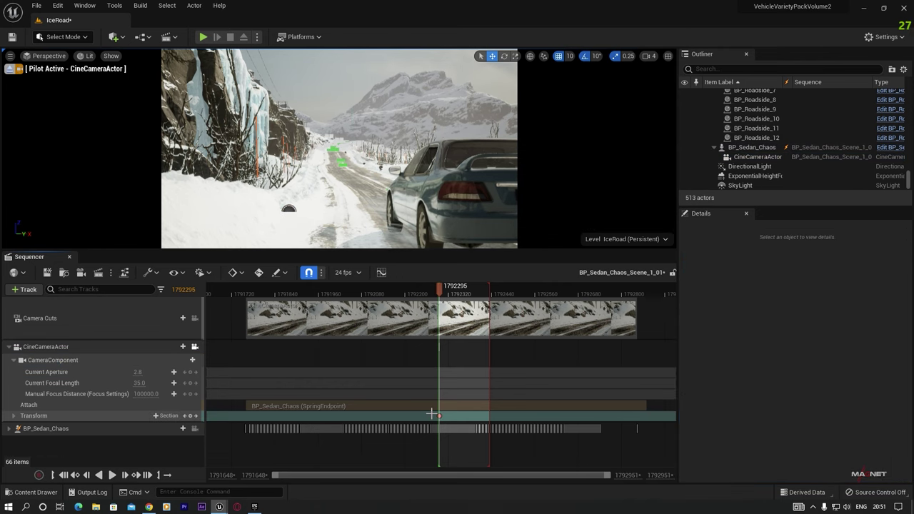
click(442, 417)
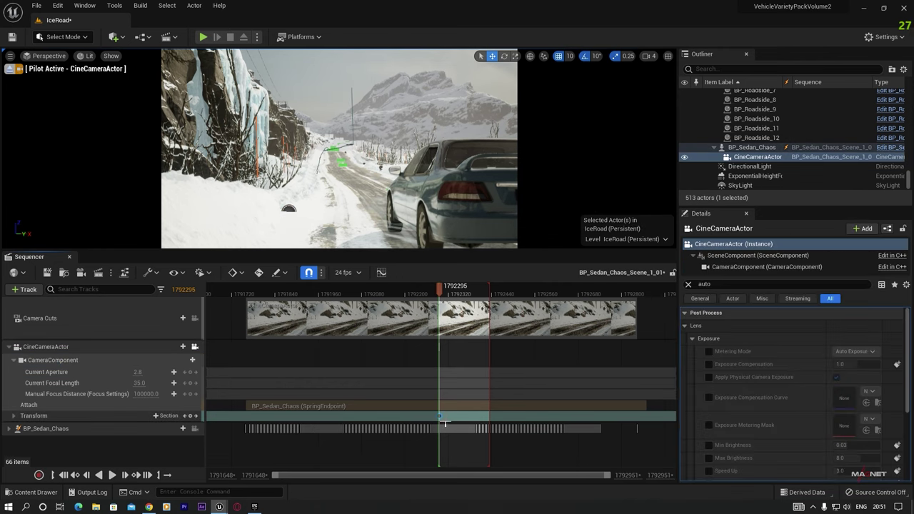
right_click(440, 416)
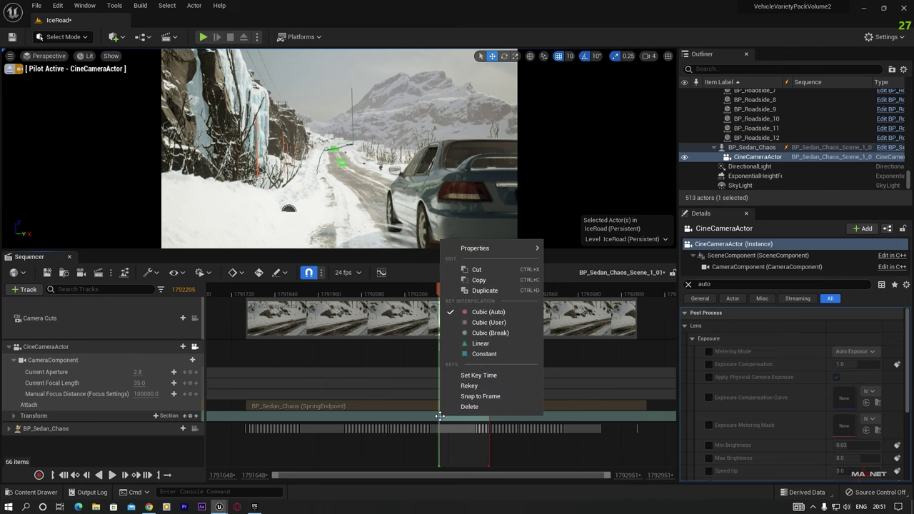
click(480, 344)
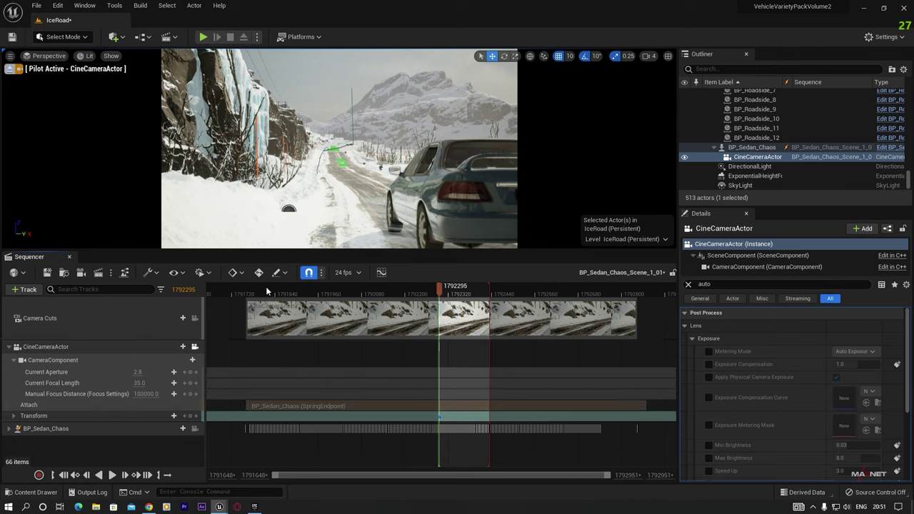
Set the Sequencer's default key interpolation to Linear and enable automatic keying
click(242, 273)
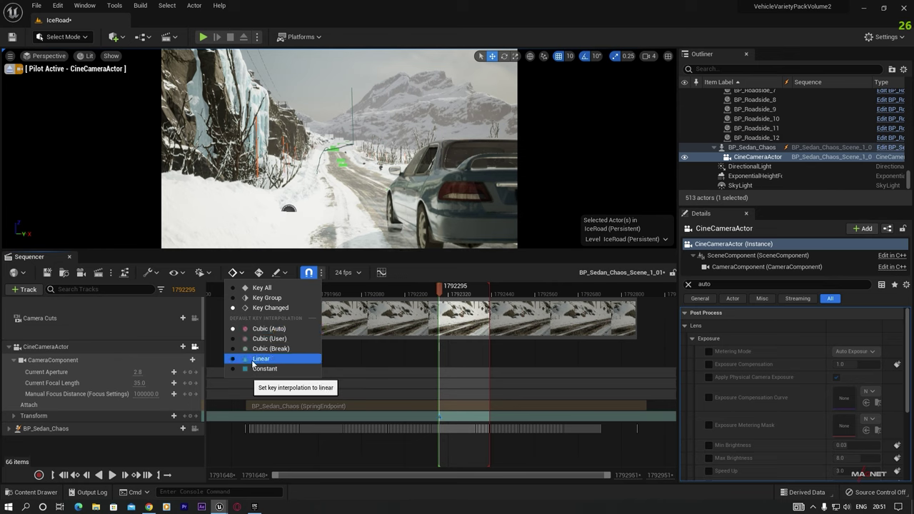
click(259, 358)
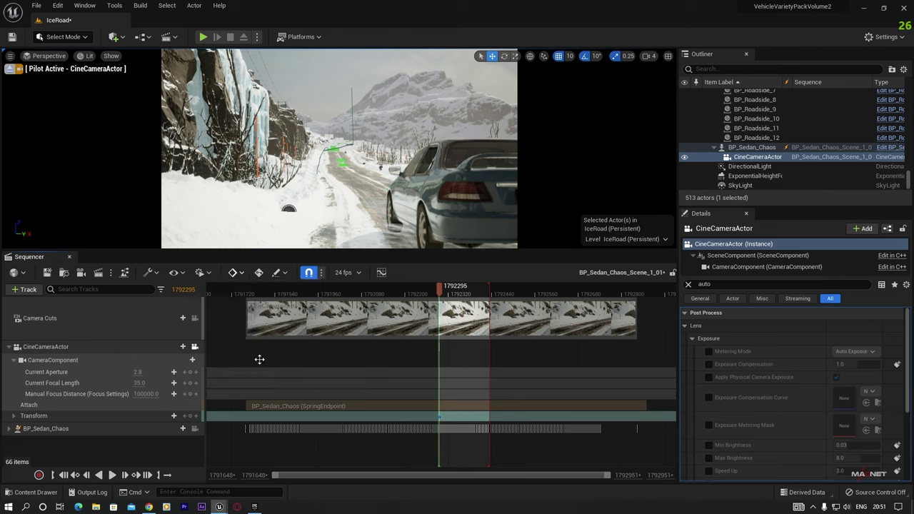
click(258, 273)
Key a second camera position at frame 1792435, farther back at the sedan's rear right, and preview the camera move
drag(440, 293, 493, 293)
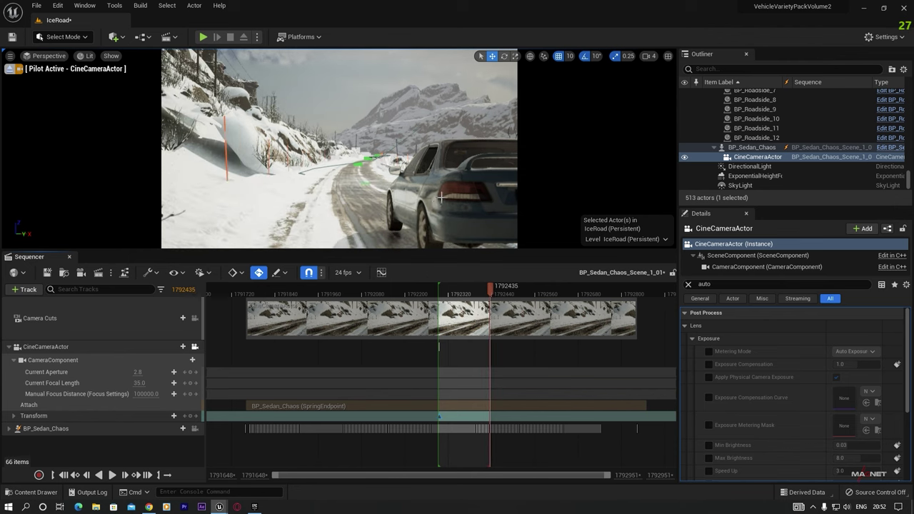
alt+drag(428, 149, 285, 149)
mouse_move(285, 148)
right_down()
mouse_move(321, 142)
mouse_move(303, 148)
right_up()
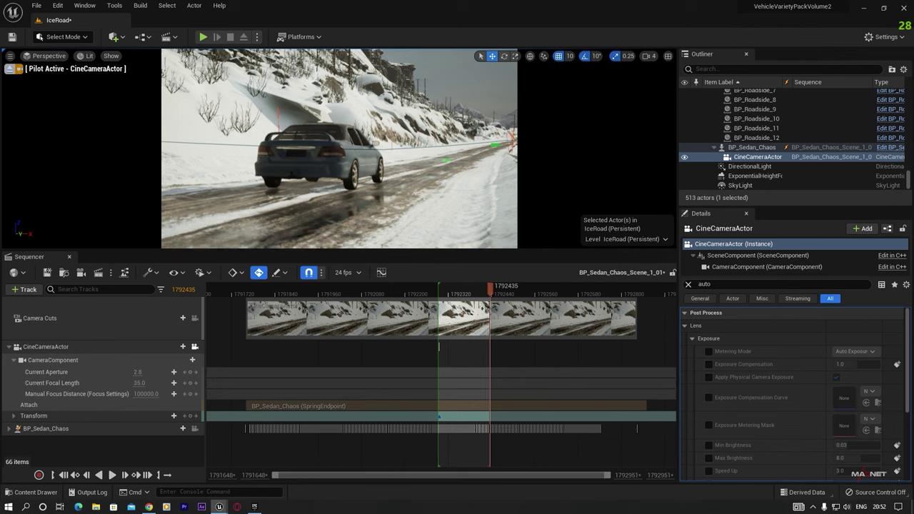
drag(491, 291, 441, 299)
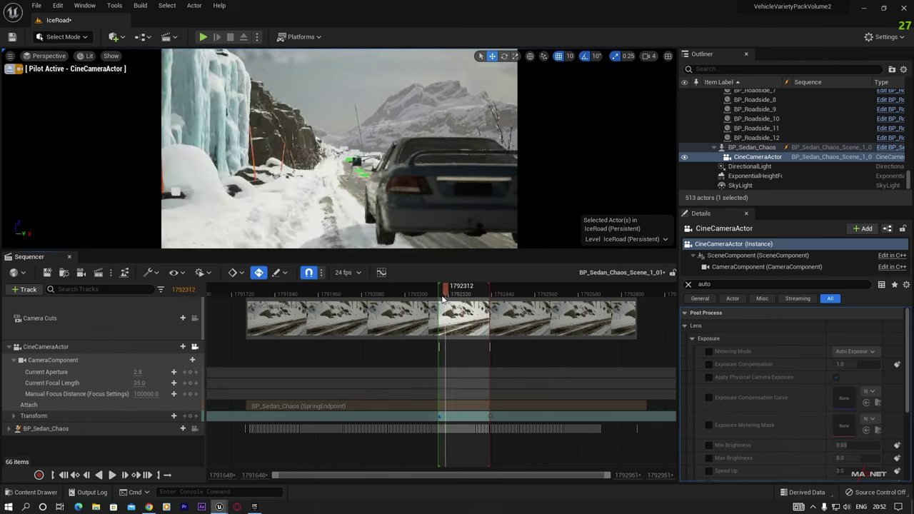
key(space)
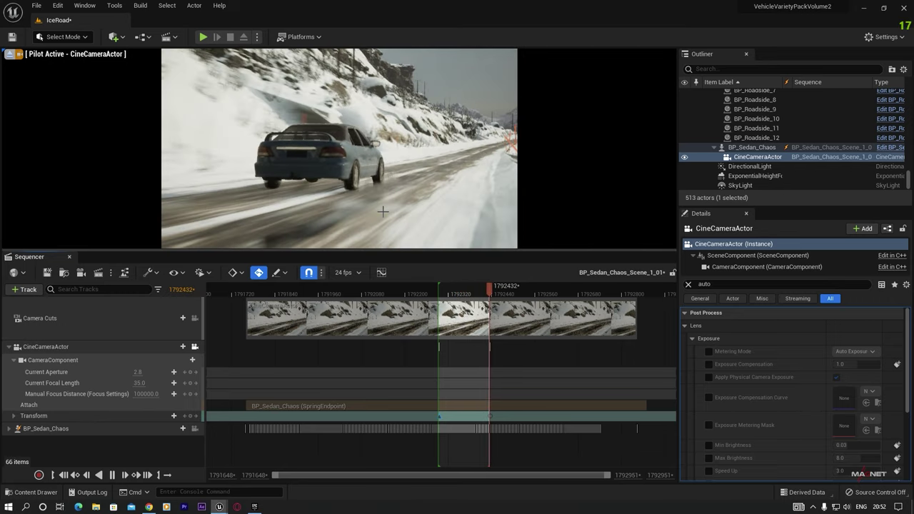
drag(489, 289, 456, 294)
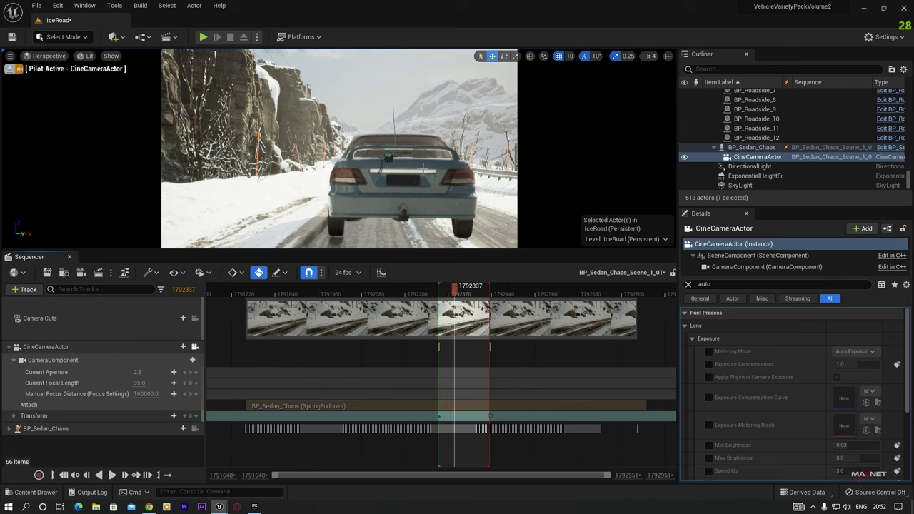
Start a new Blueprint Class in the Content folder, search all classes for "shake" and choose CameraShakeBase as the parent
click(32, 492)
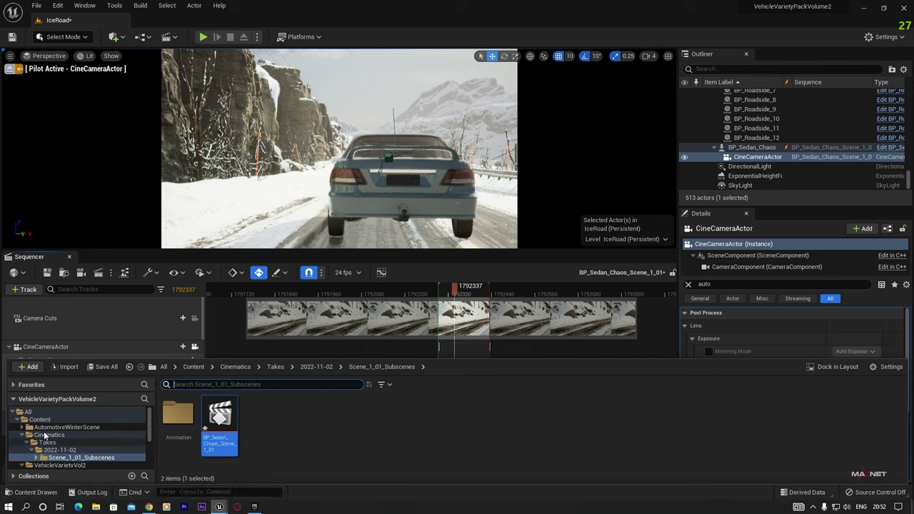
click(36, 420)
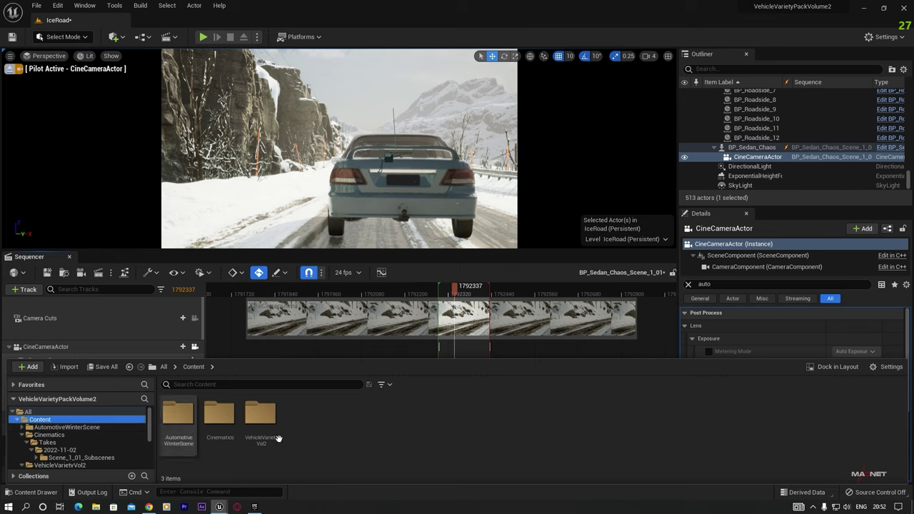
right_click(331, 422)
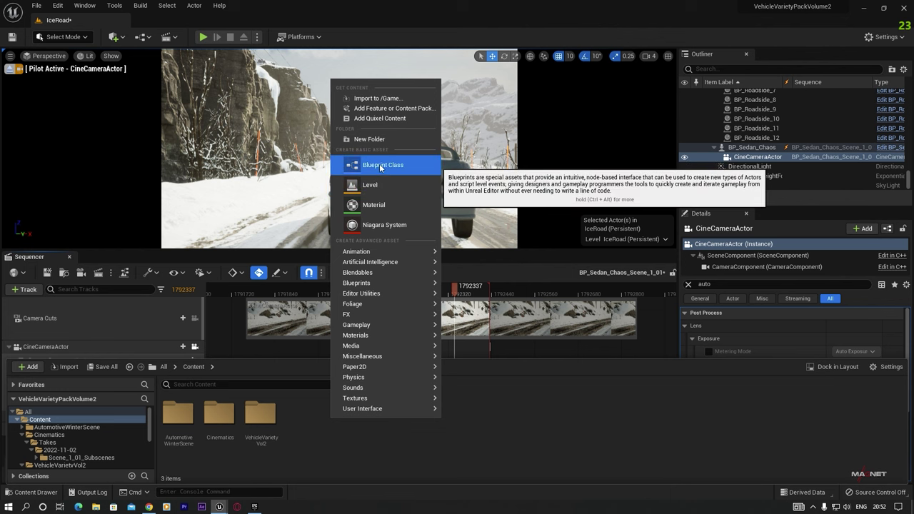
click(384, 166)
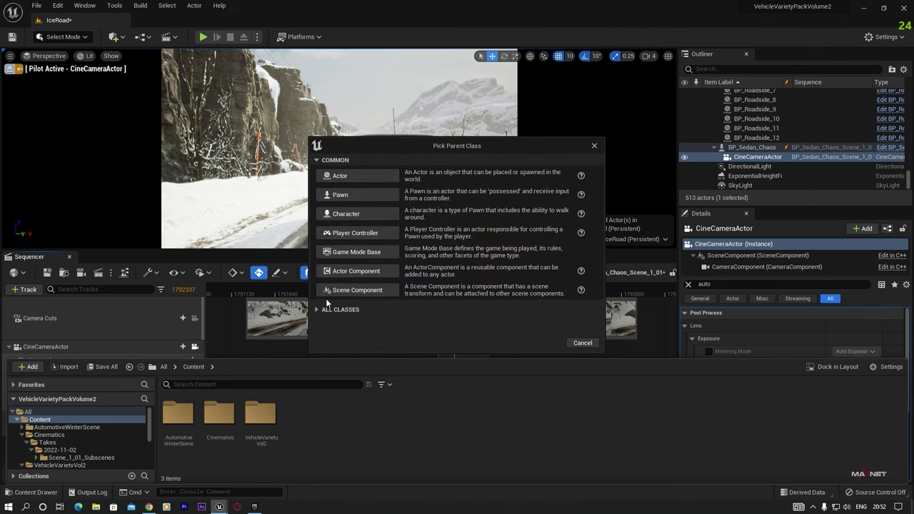
click(340, 309)
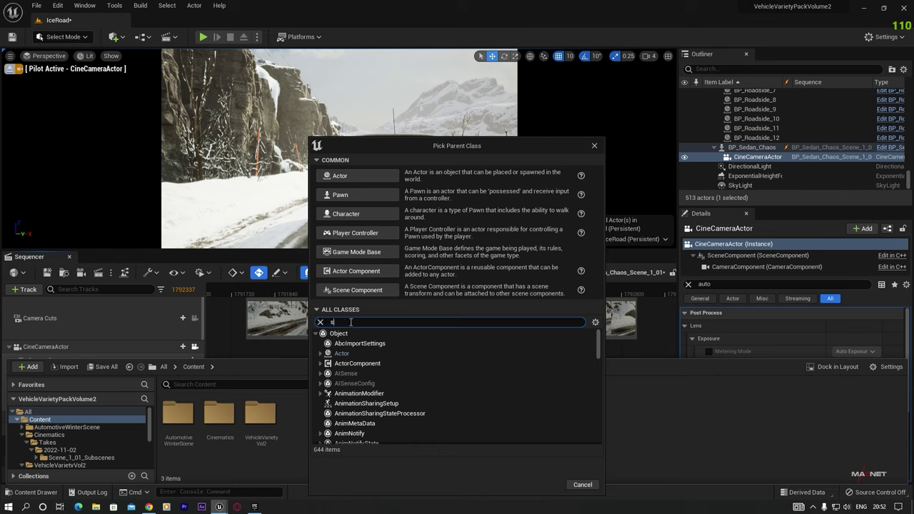
text(shake)
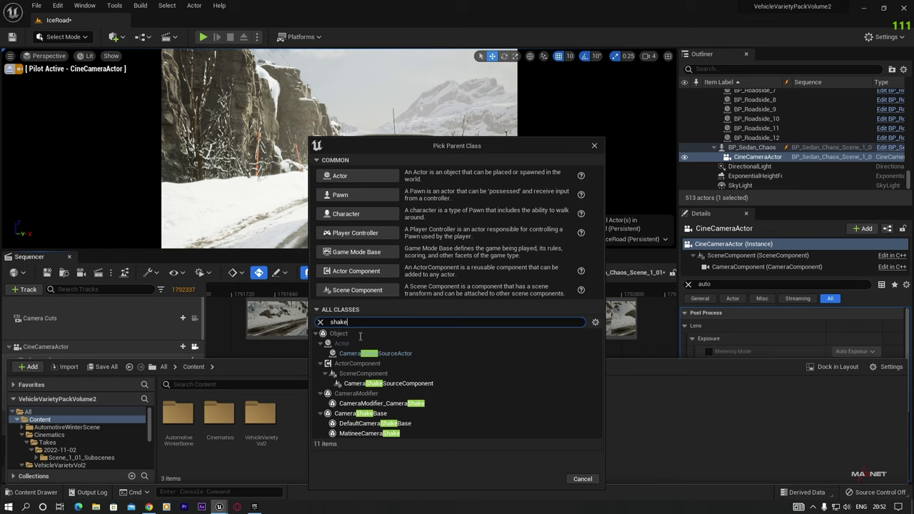
click(350, 414)
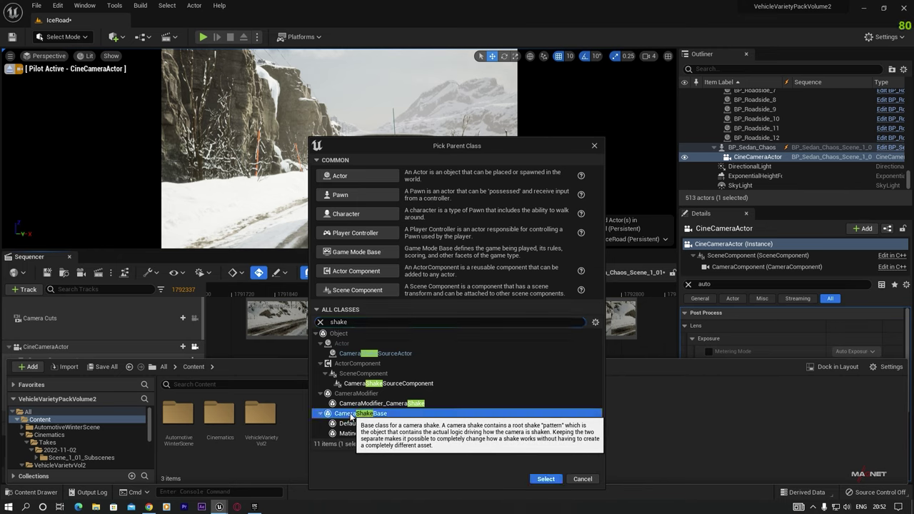
Create a Blueprint class with CameraShakeBase as parent in the Content folder and name it "shake"
click(546, 479)
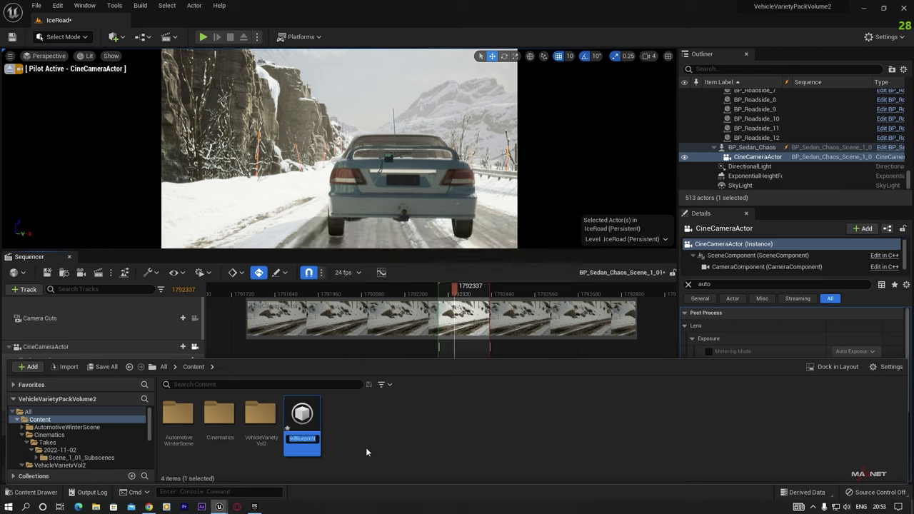
text(shake)
key(Return)
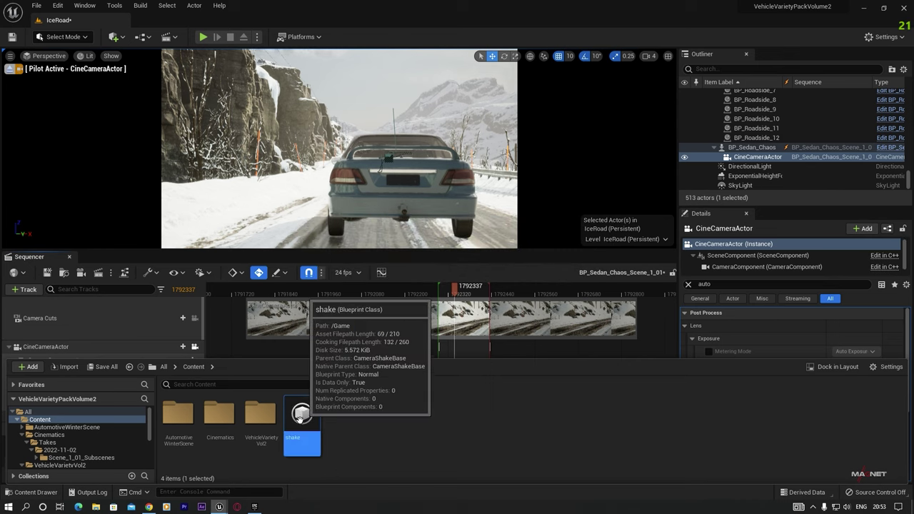
Open the shake blueprint as a data-only blueprint and set its Root Shake Pattern to Perlin Noise Camera Shake Pattern
double_click(302, 415)
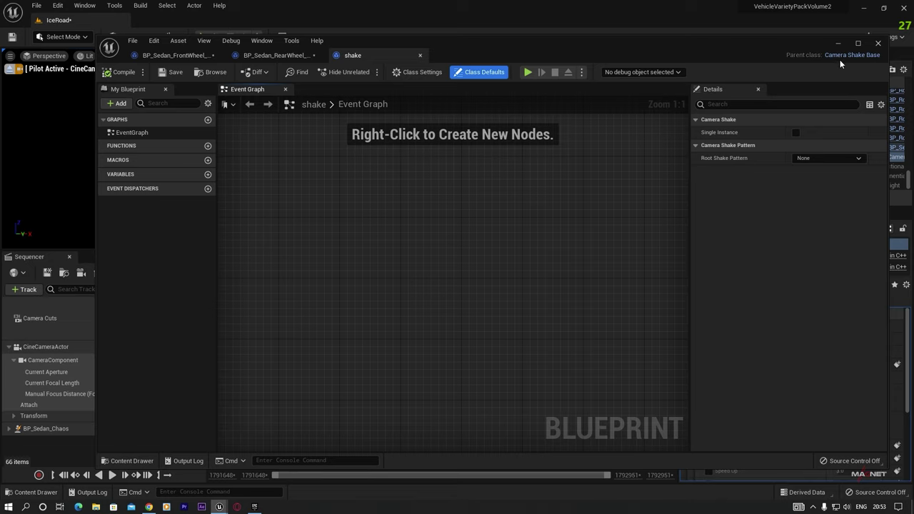
click(877, 44)
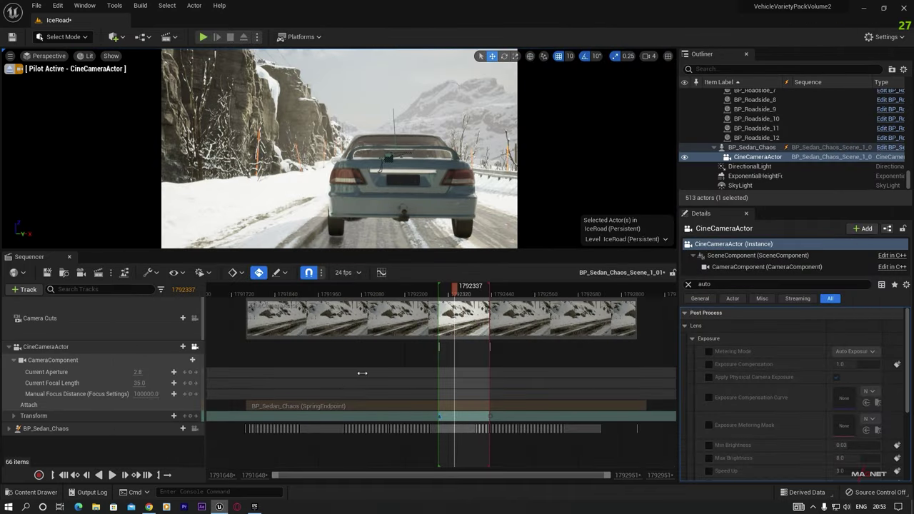
click(28, 492)
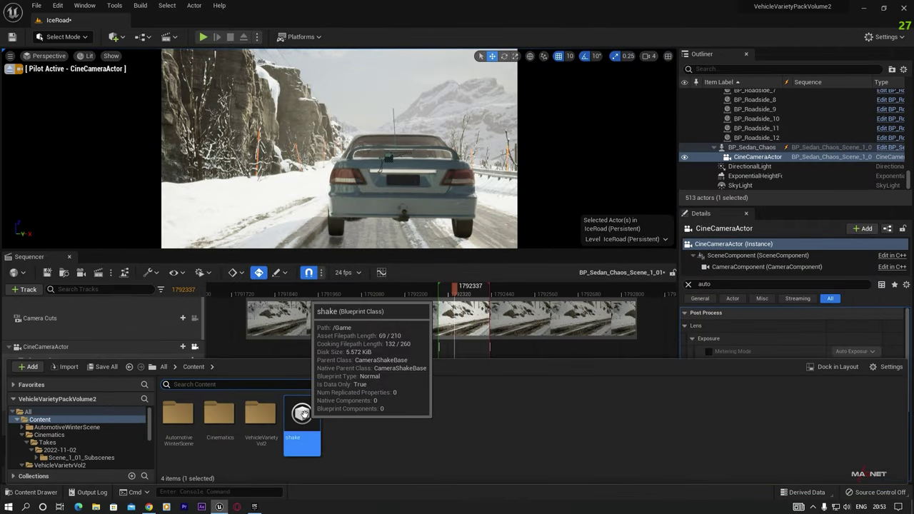
double_click(303, 416)
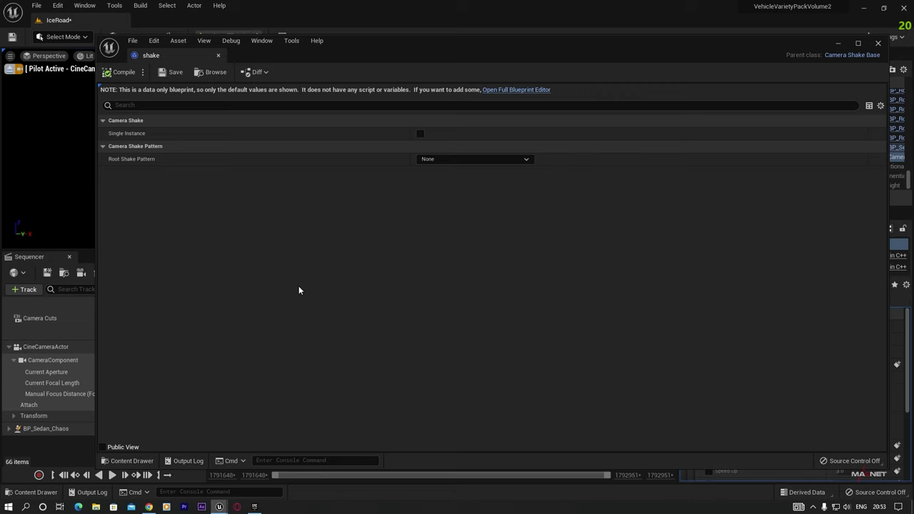
drag(96, 180, 174, 182)
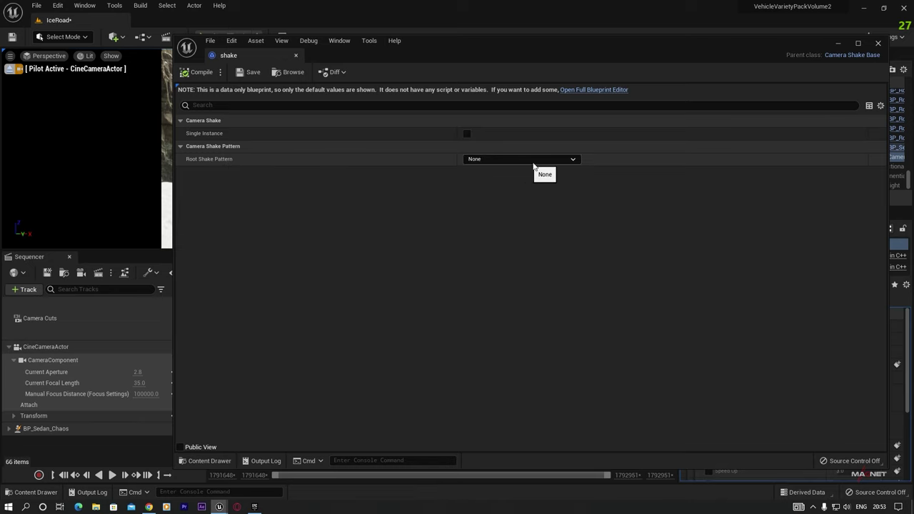
click(569, 161)
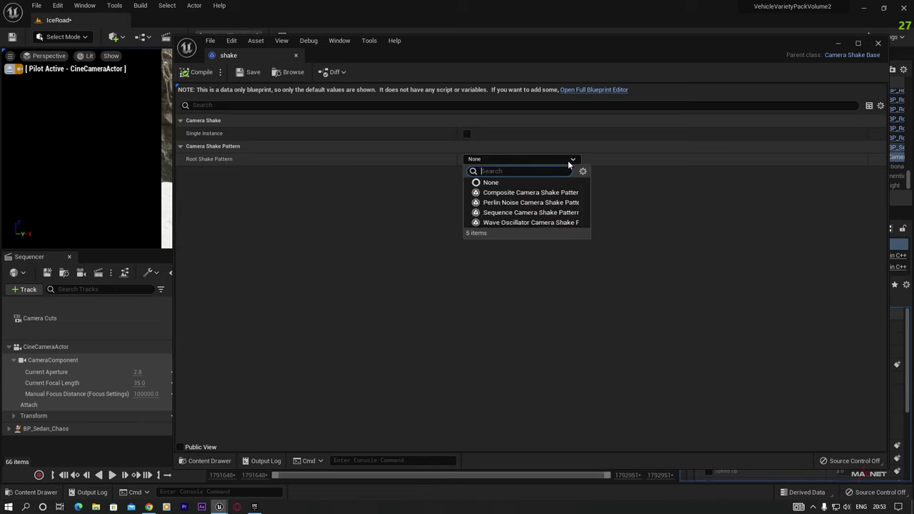
click(529, 203)
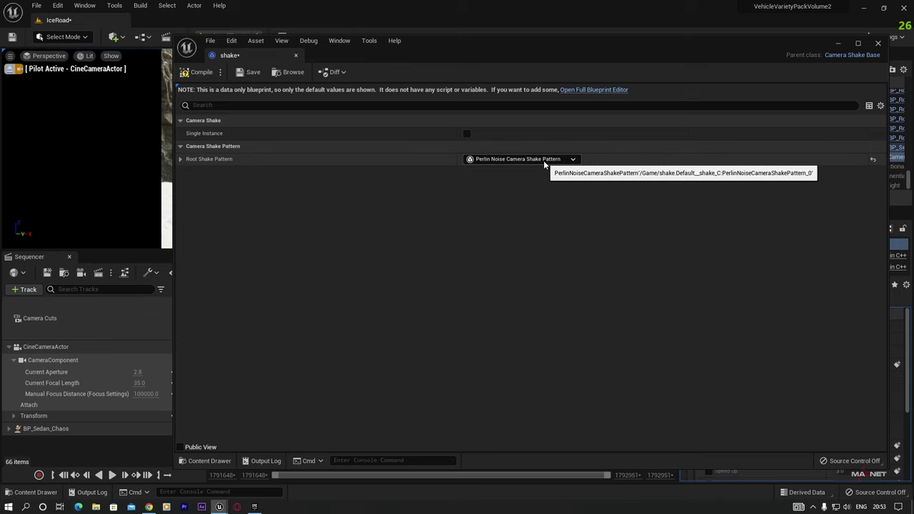
Set the Duration to 0 in the root shake pattern's Timing settings
click(180, 159)
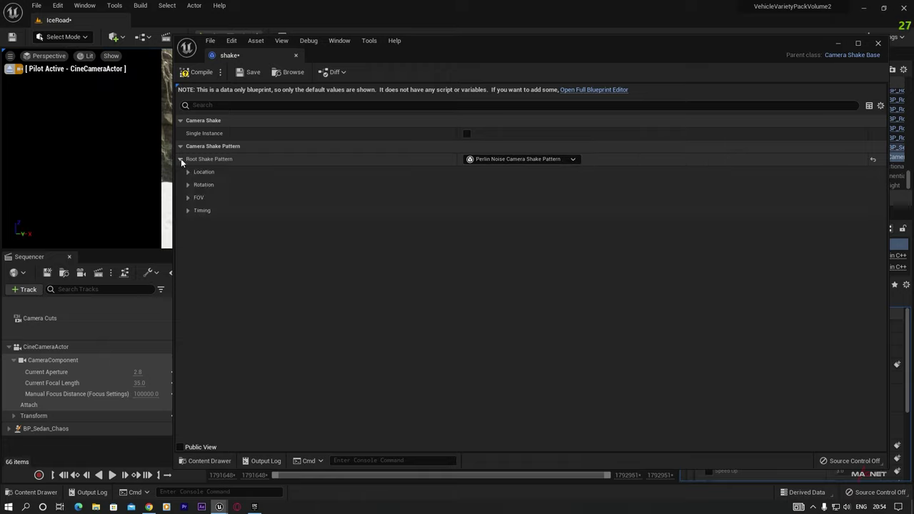
click(187, 210)
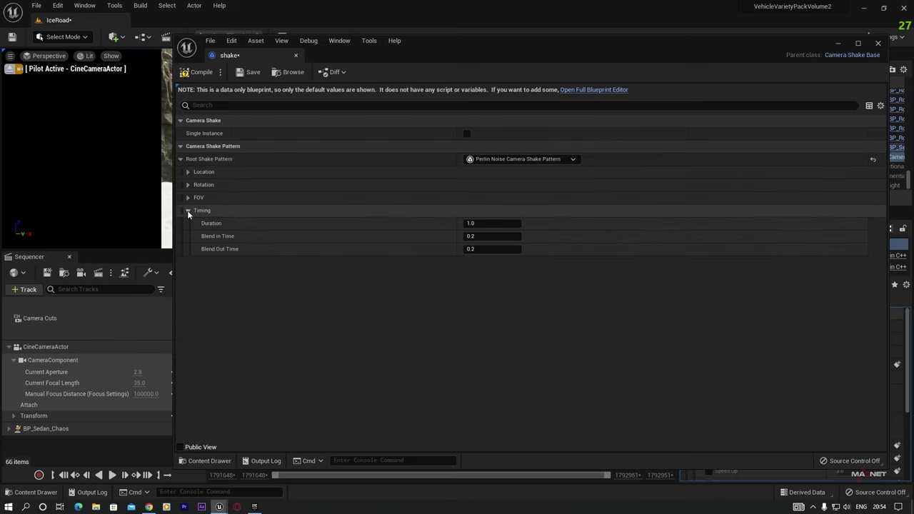
click(471, 222)
text(0)
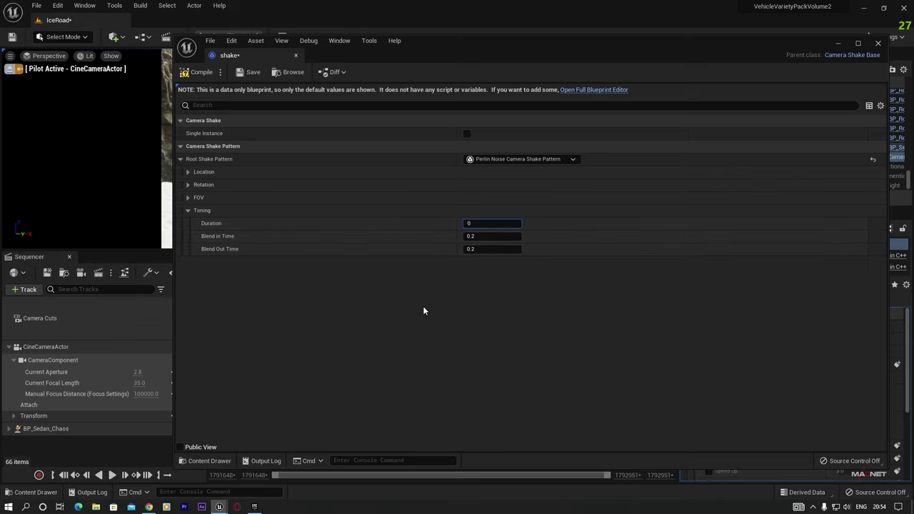
key(Return)
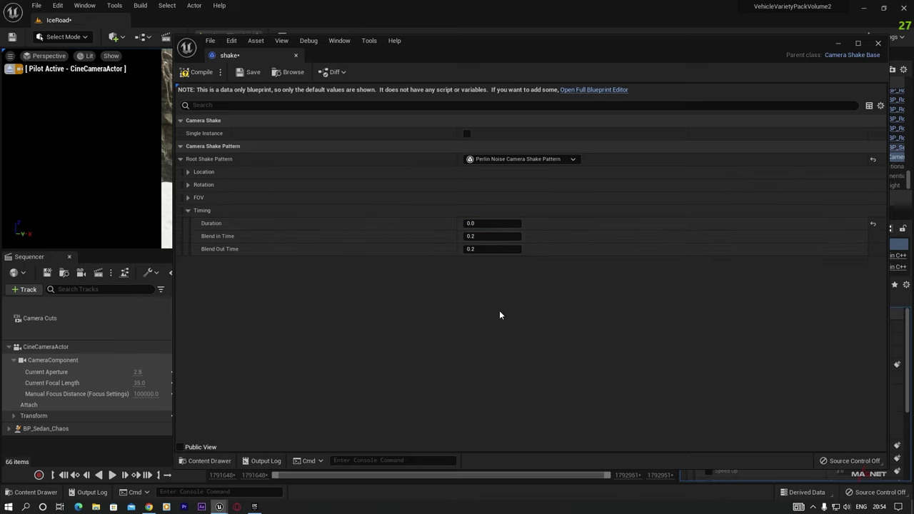
Expand the Rotation settings and compile the shake blueprint, with its window narrowed to uncover the viewport and Sequencer
click(187, 185)
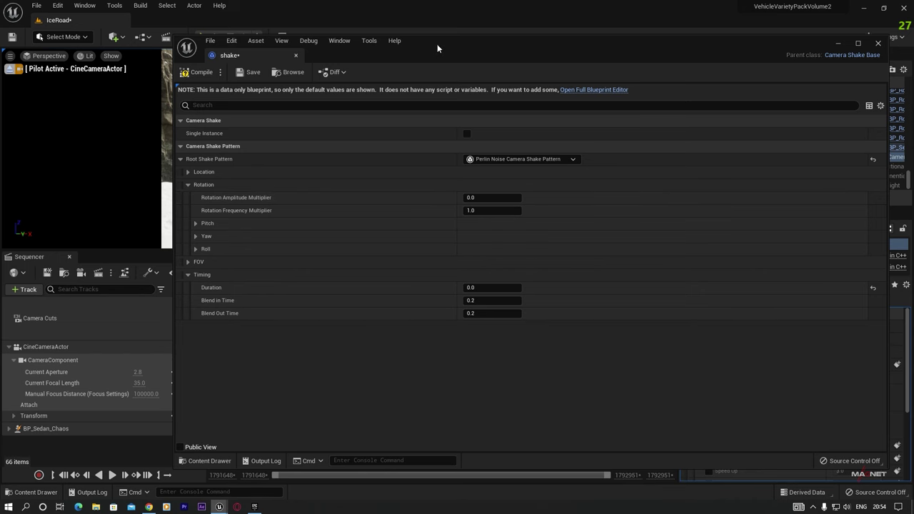
drag(172, 57, 551, 78)
drag(804, 41, 833, 36)
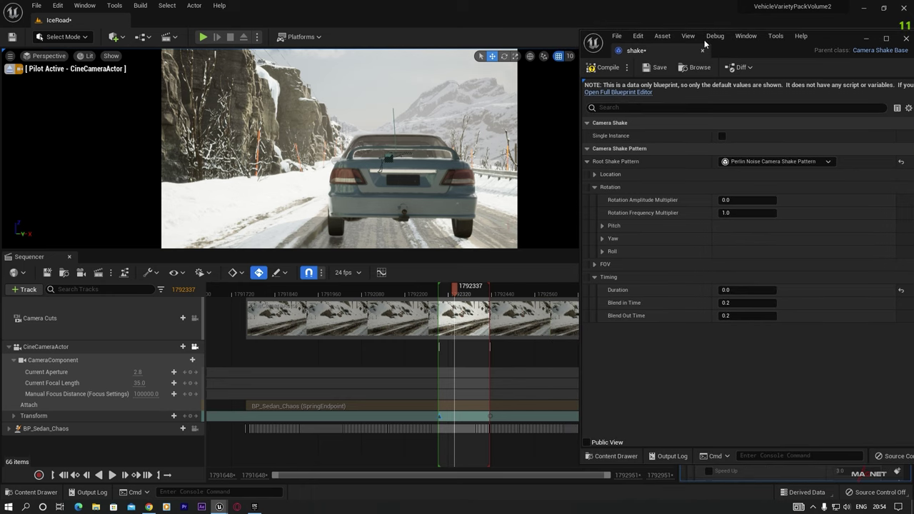
click(610, 69)
Add a Camera Shake track using the shake asset to the CameraComponent and extend its section to start before the playback range
click(51, 348)
click(60, 360)
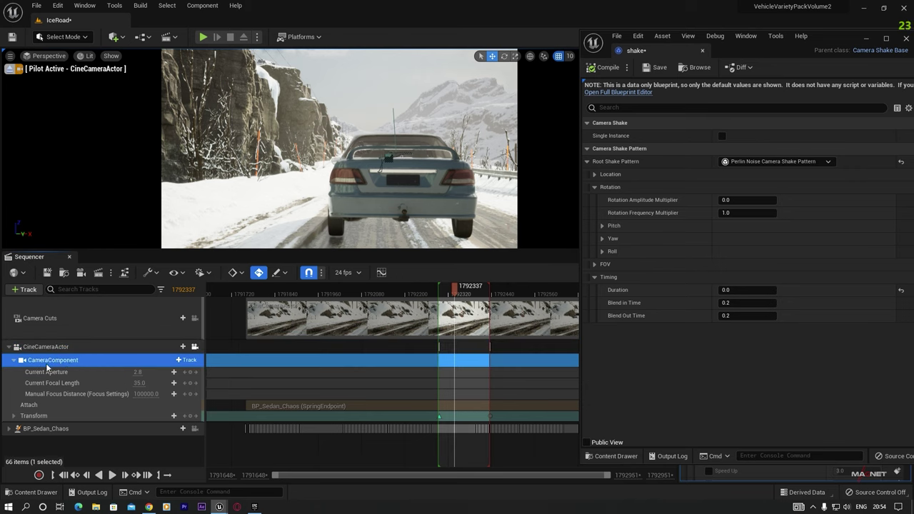
click(187, 364)
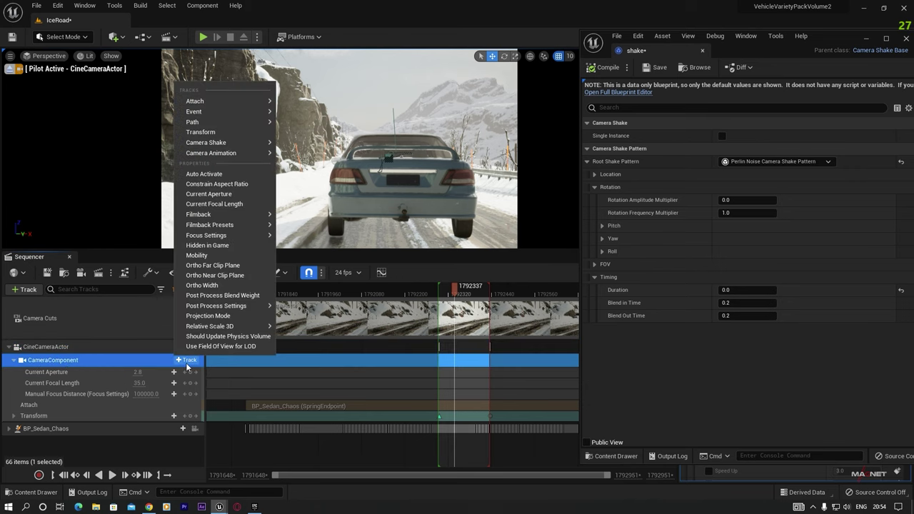
mouse_move(220, 145)
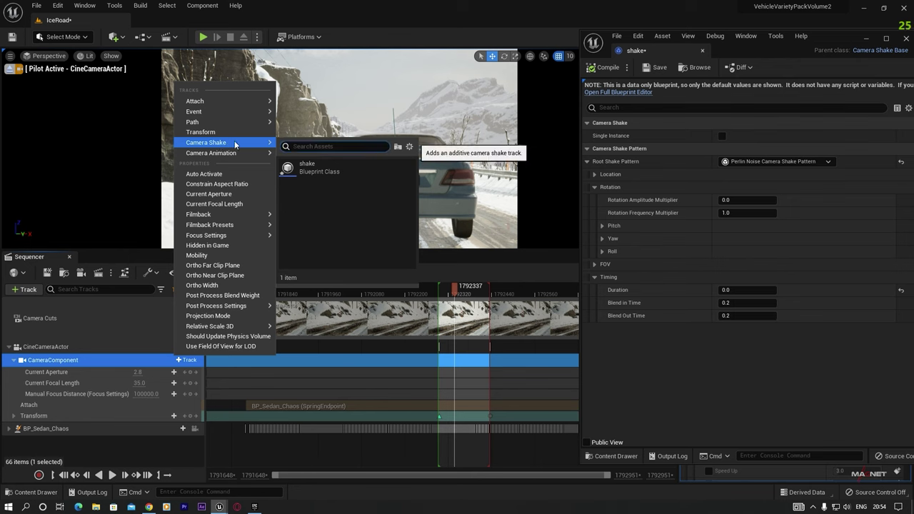
click(306, 170)
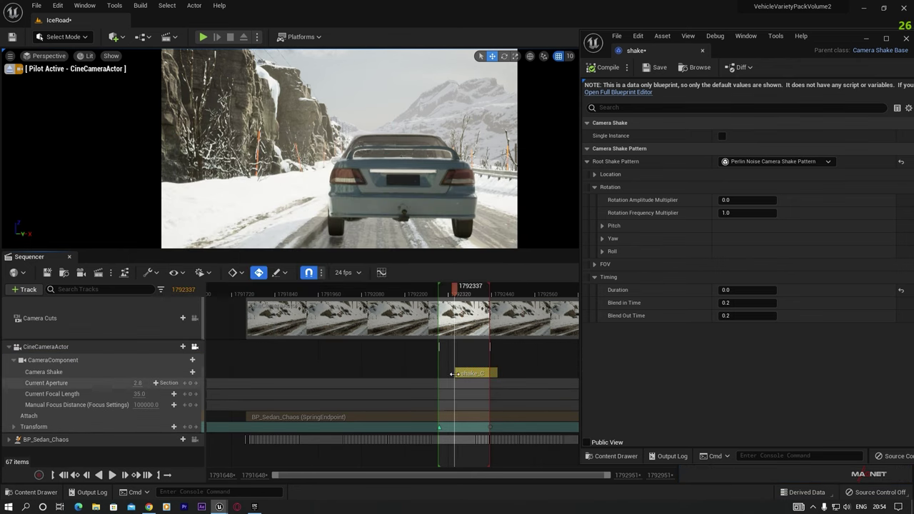
drag(456, 373, 416, 373)
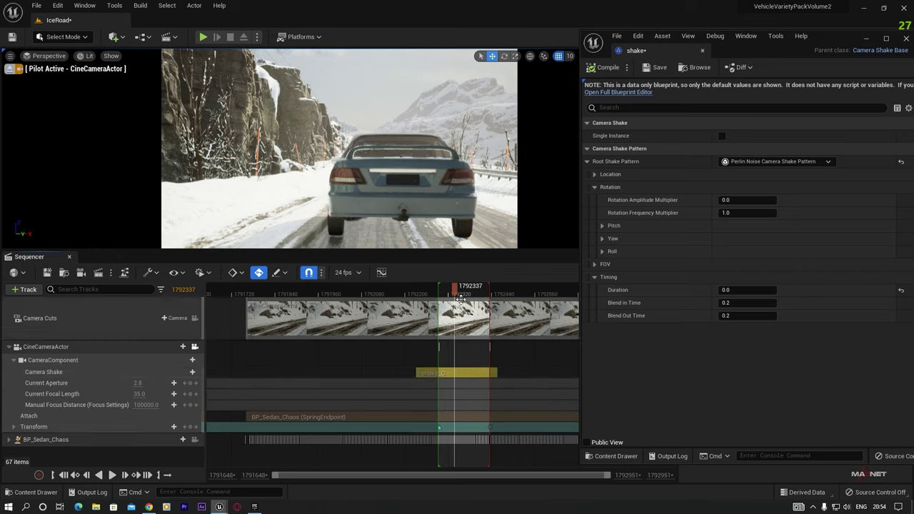
Play the sequence repeatedly from near the start of the playback range to examine the camera motion behind the car
key(space)
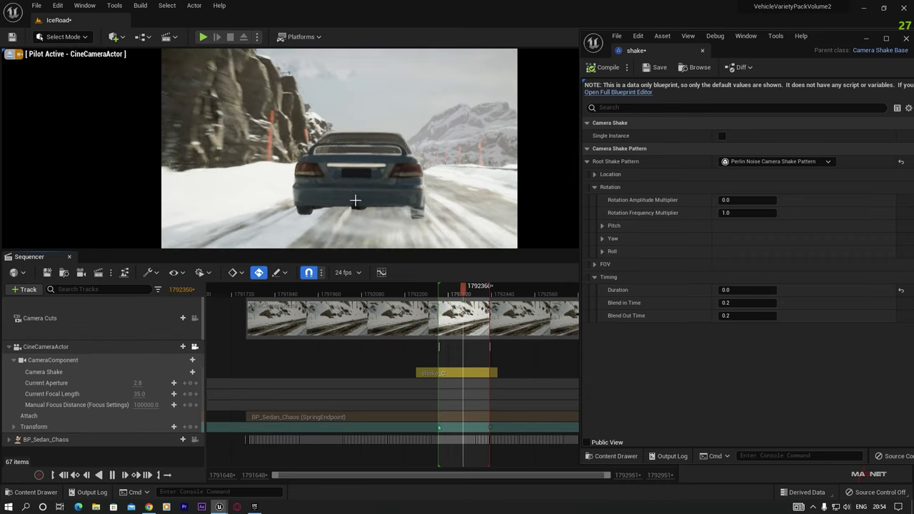
key(space)
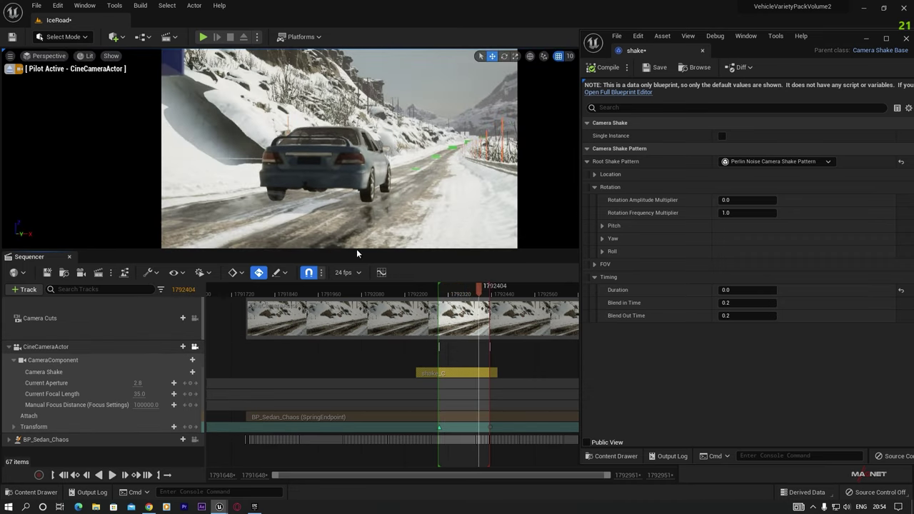
drag(479, 291, 449, 292)
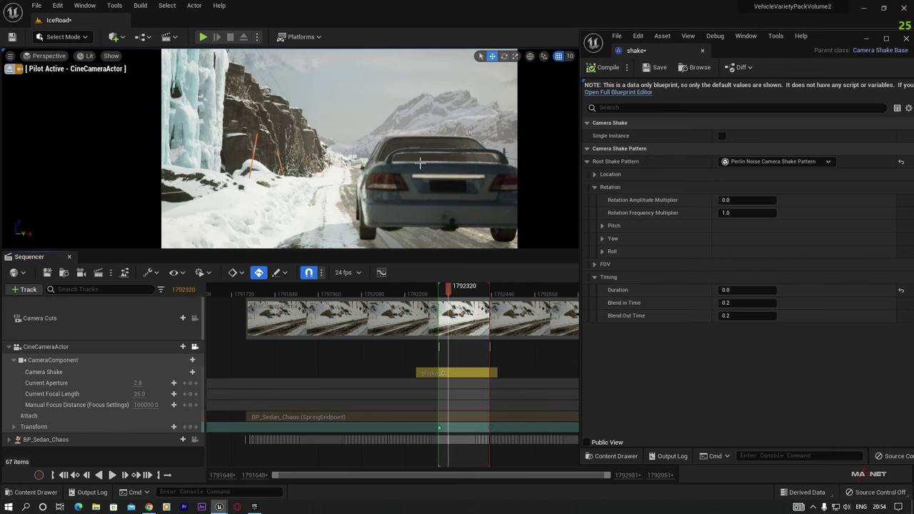
key(space)
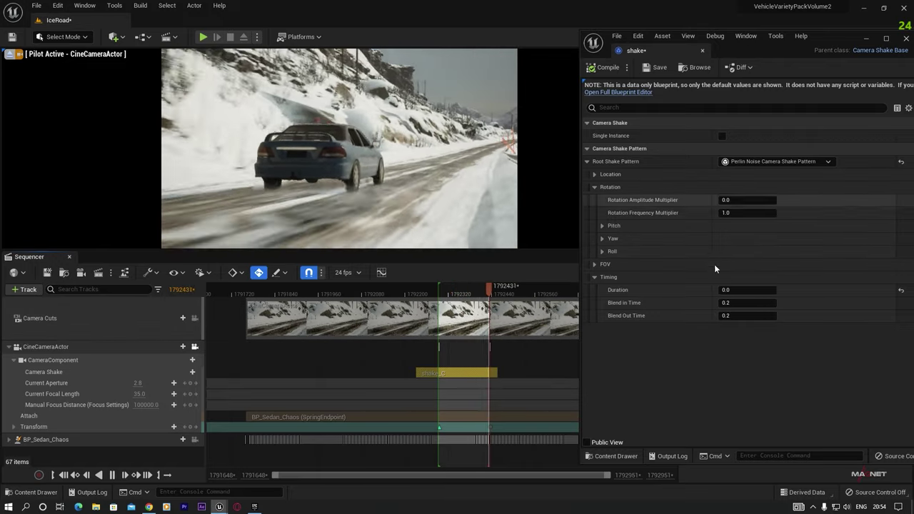
key(space)
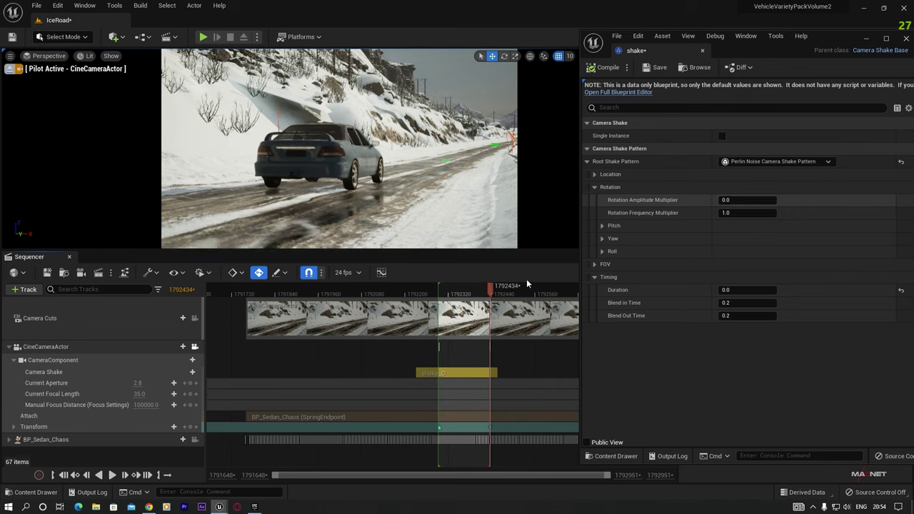
drag(490, 290, 447, 292)
key(space)
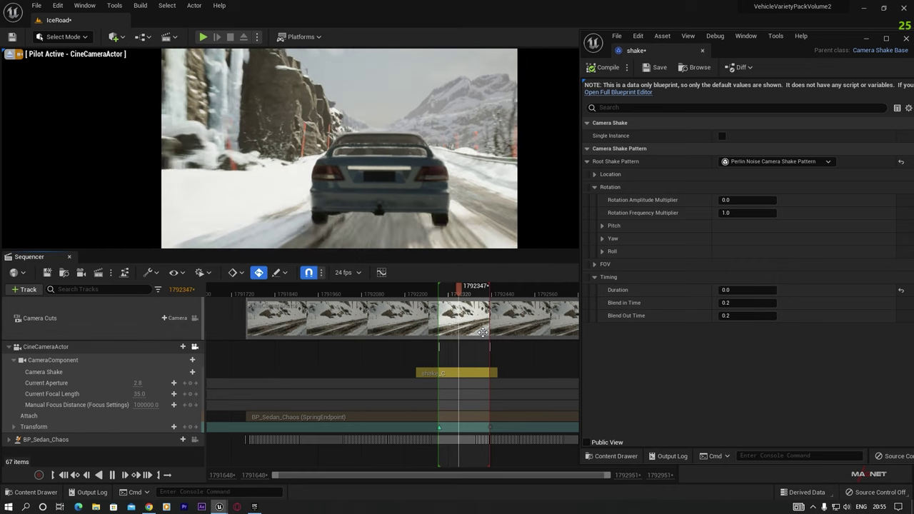
key(space)
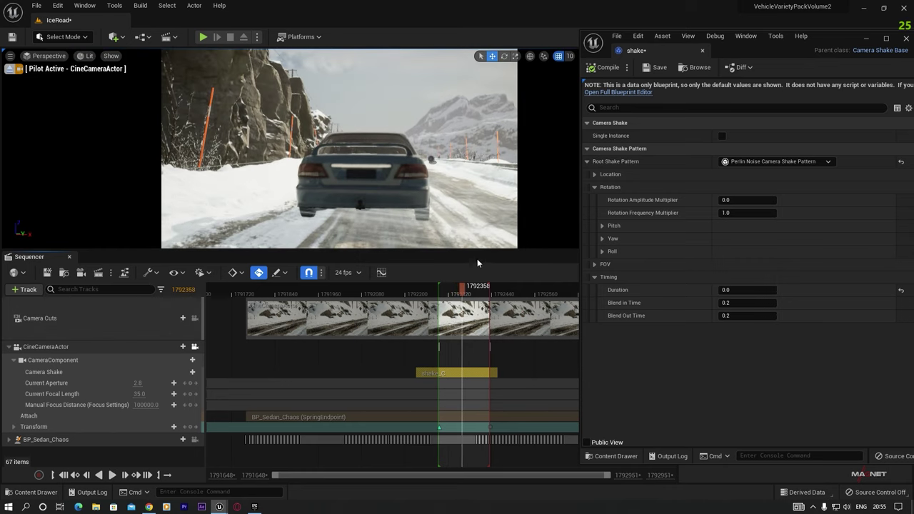
Turn on looping for the Sequencer playback range and play it from near its start
click(168, 474)
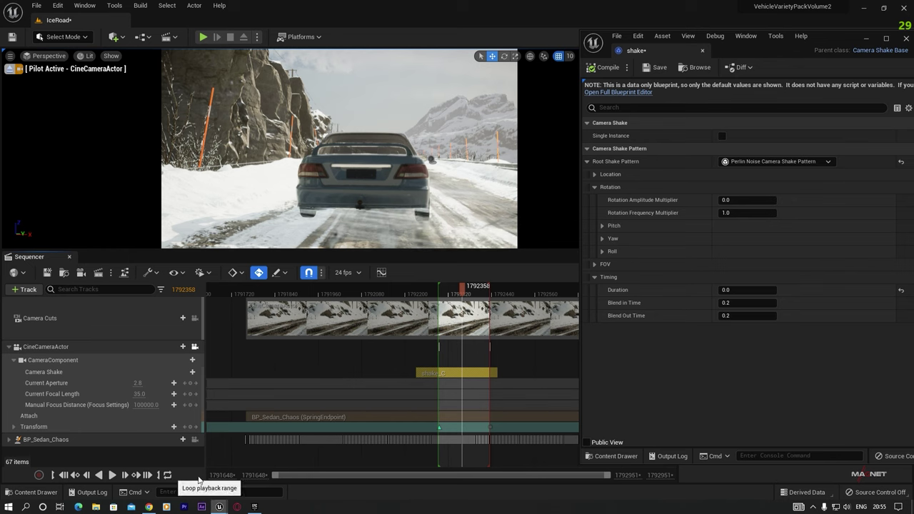
drag(462, 287, 444, 293)
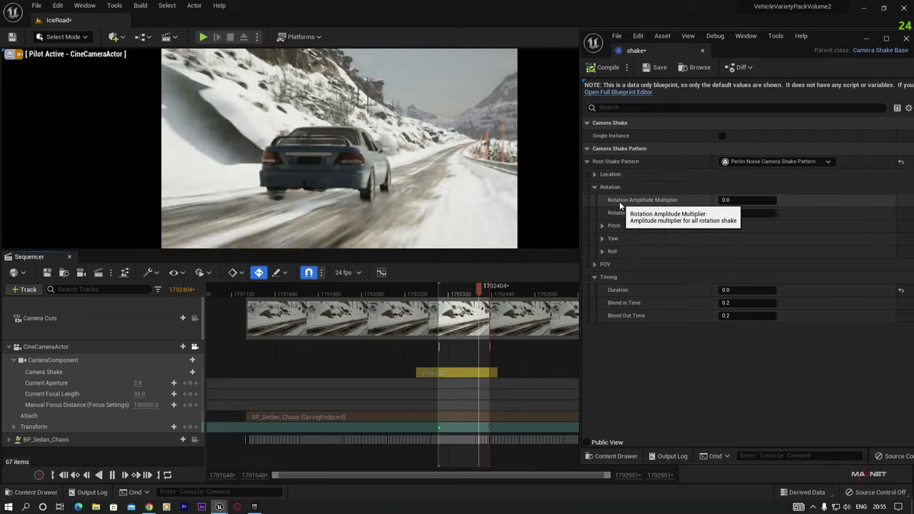
Set the shake's Rotation Amplitude Multiplier to 2 while the sequence keeps playing
click(723, 200)
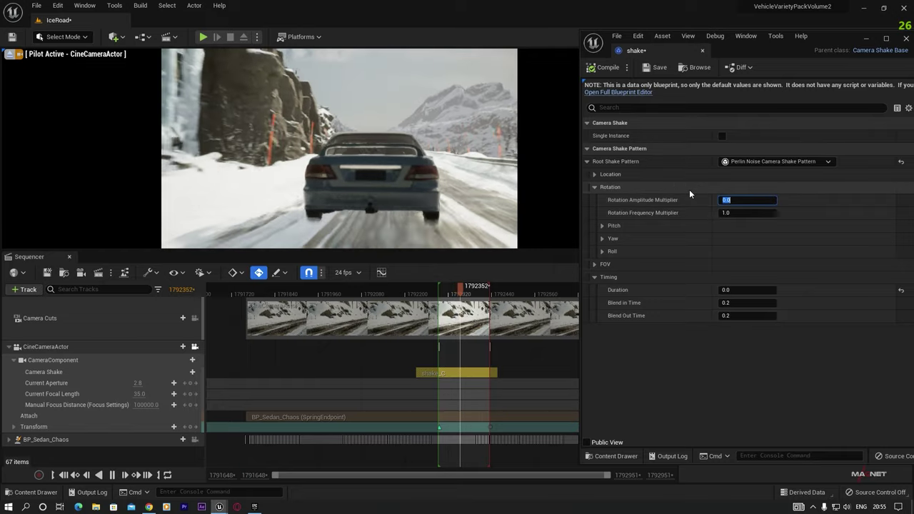
text(2)
key(Return)
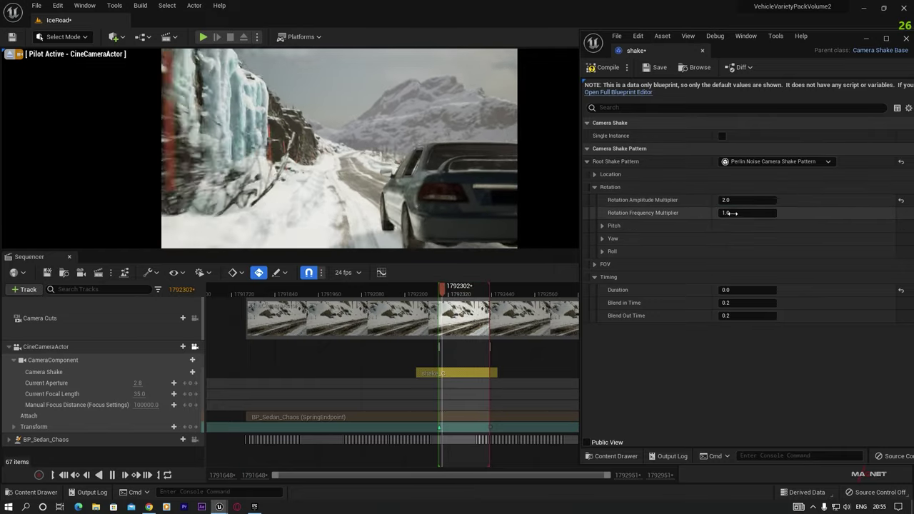
Set the shake's rotation Roll Frequency to 5 and Roll Amplitude to 0.5 while the sequence keeps playing
click(602, 251)
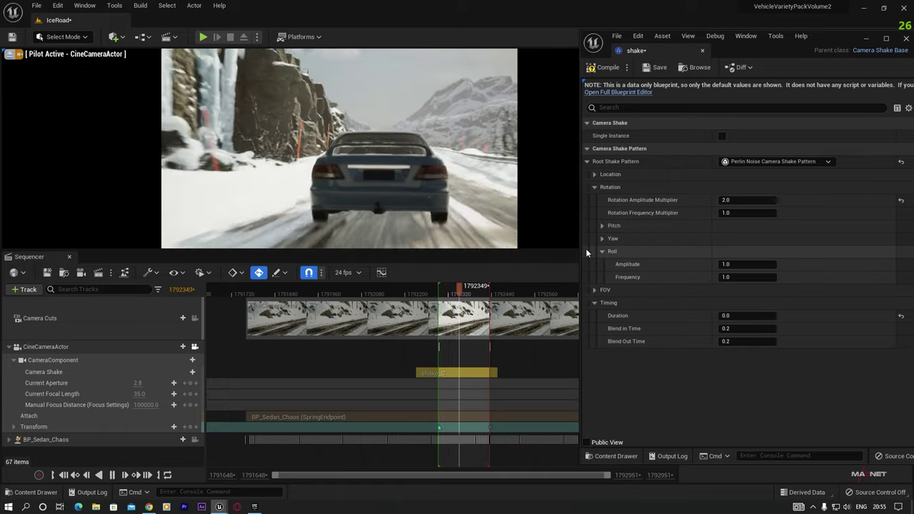
click(742, 277)
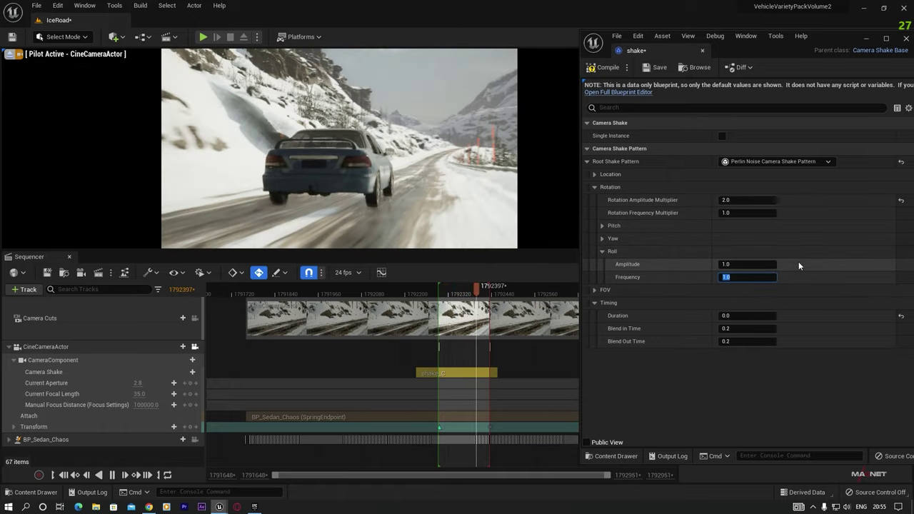
text(5)
key(Return)
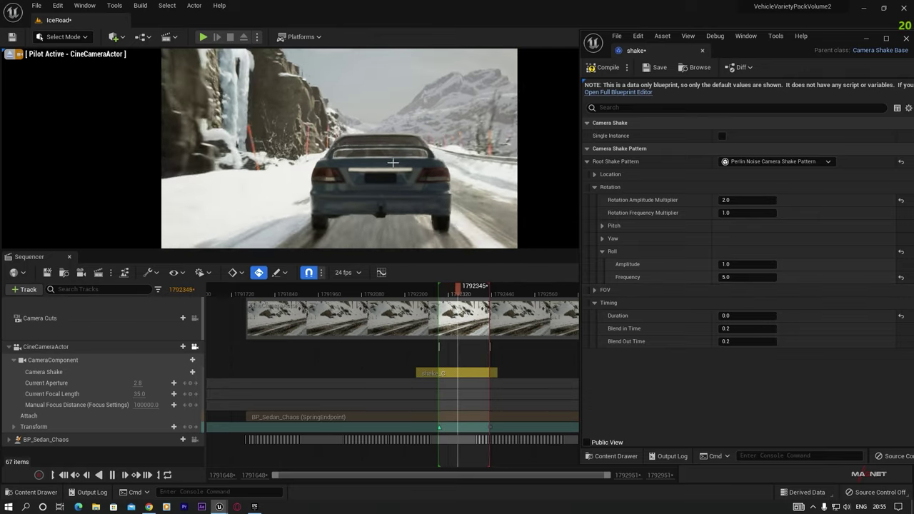
click(771, 264)
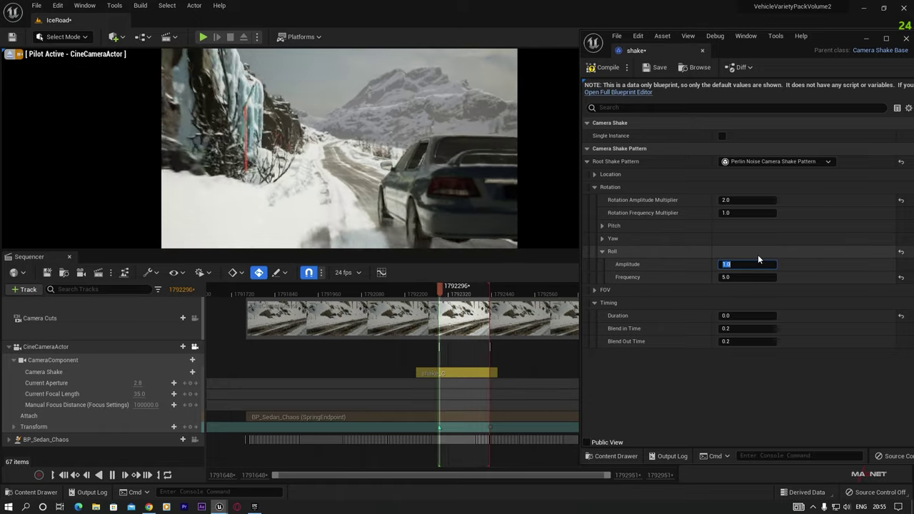
text(0.5)
key(Return)
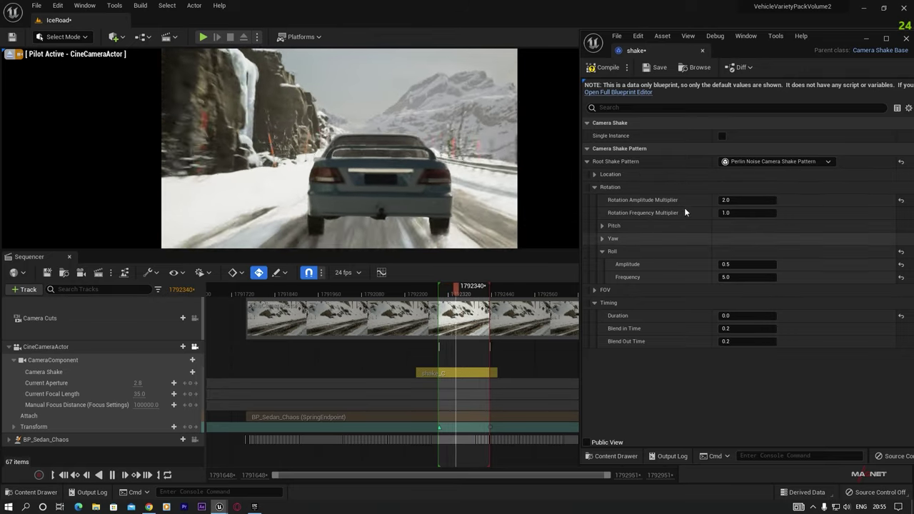
Expand the Pitch and Yaw settings and try a Rotation Amplitude Multiplier of 10
click(601, 226)
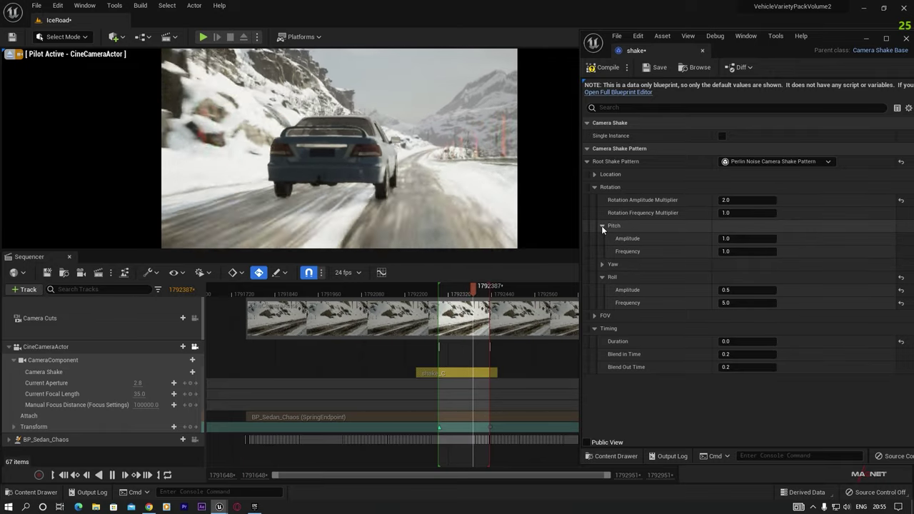
click(601, 264)
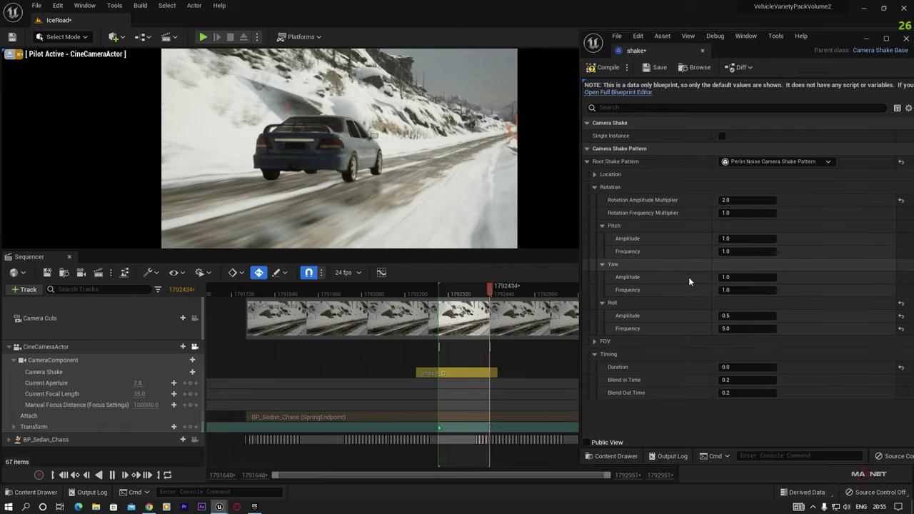
click(722, 200)
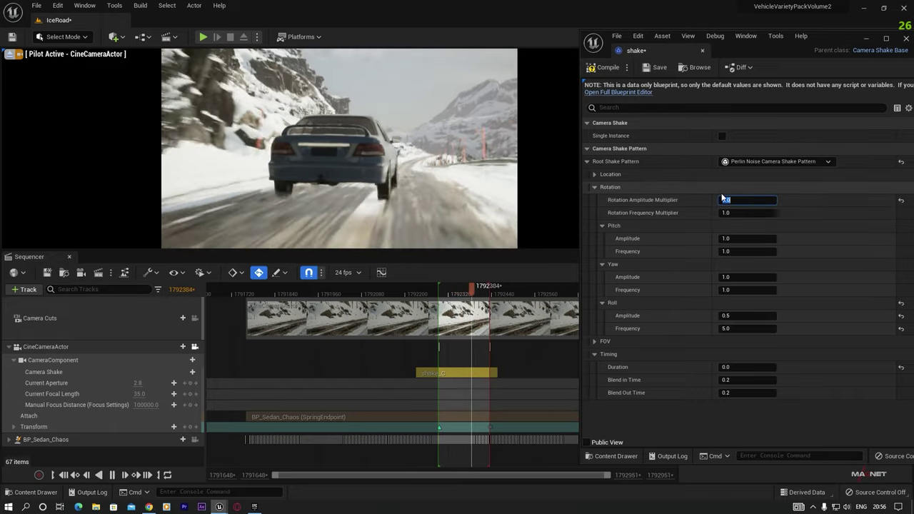
text(10)
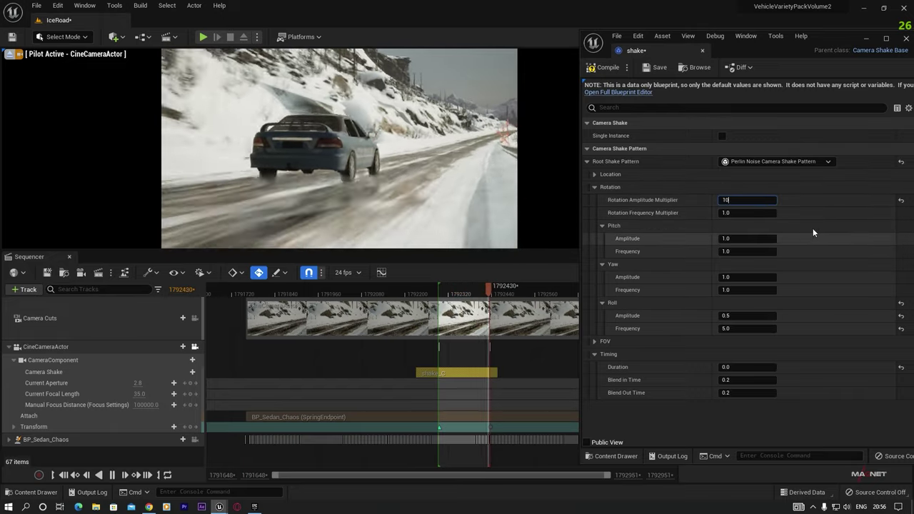
click(815, 227)
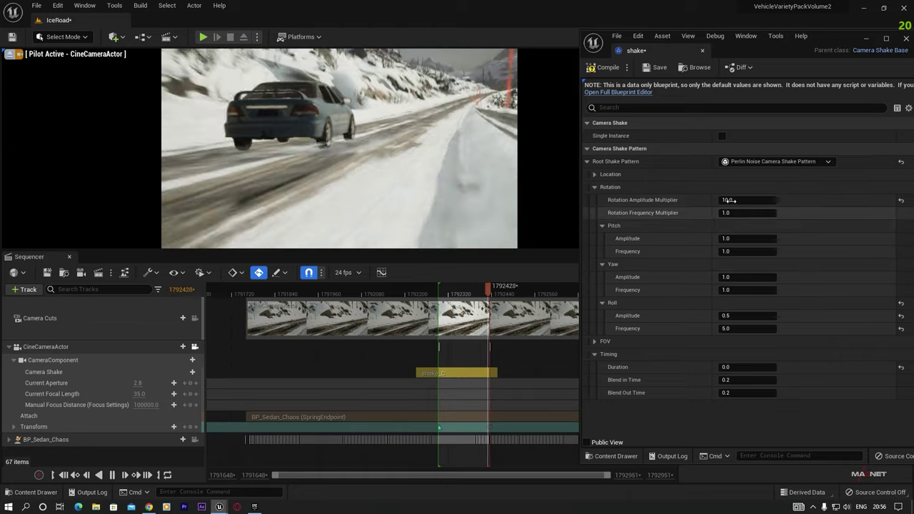
Reset the Rotation Amplitude Multiplier to its default, and set it to 2
click(902, 202)
click(730, 199)
text(2)
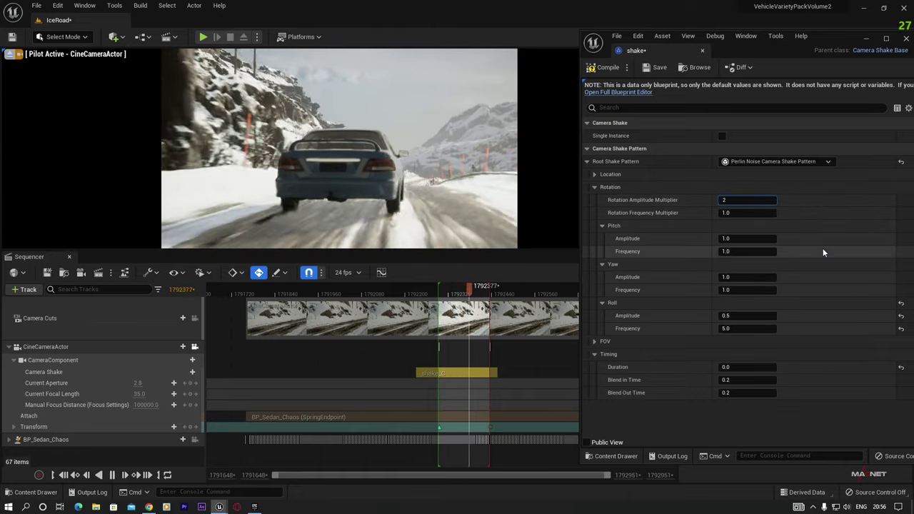
key(Return)
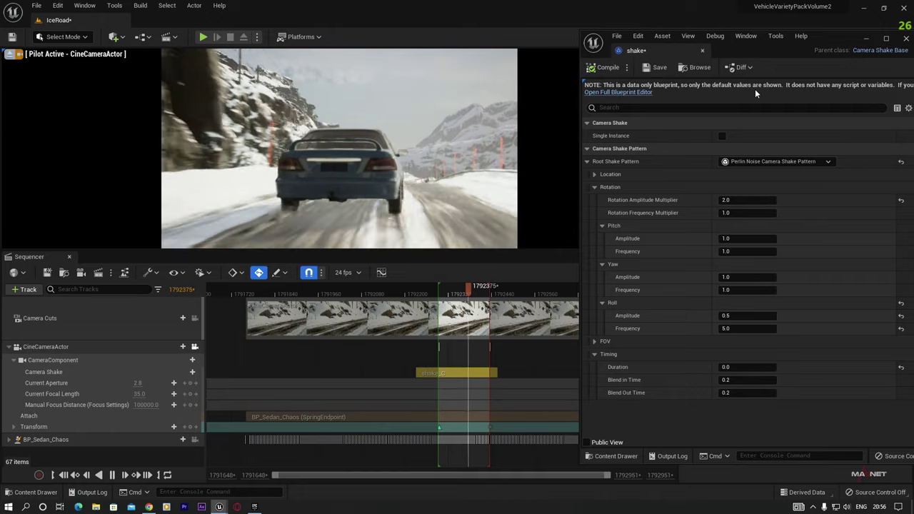
Close the shake asset editor, stop the playback, and scrub through the playback range to examine the shot
click(906, 38)
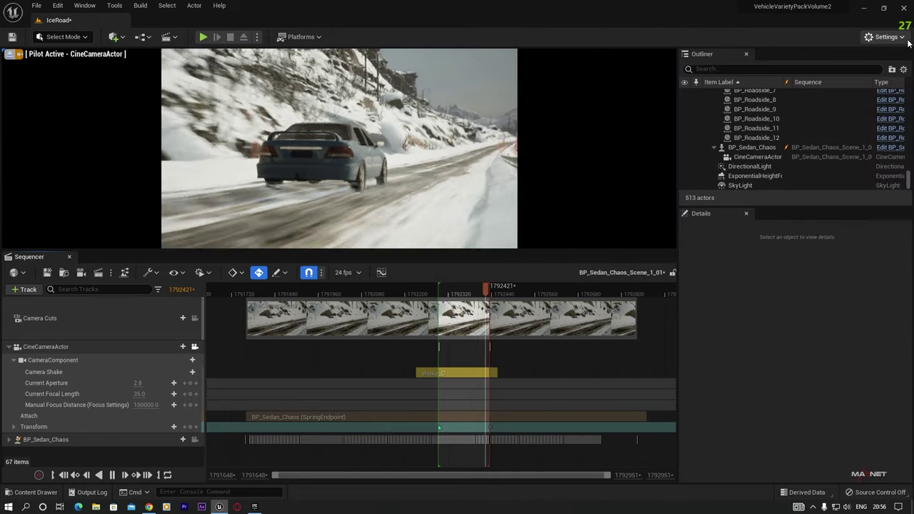
click(459, 292)
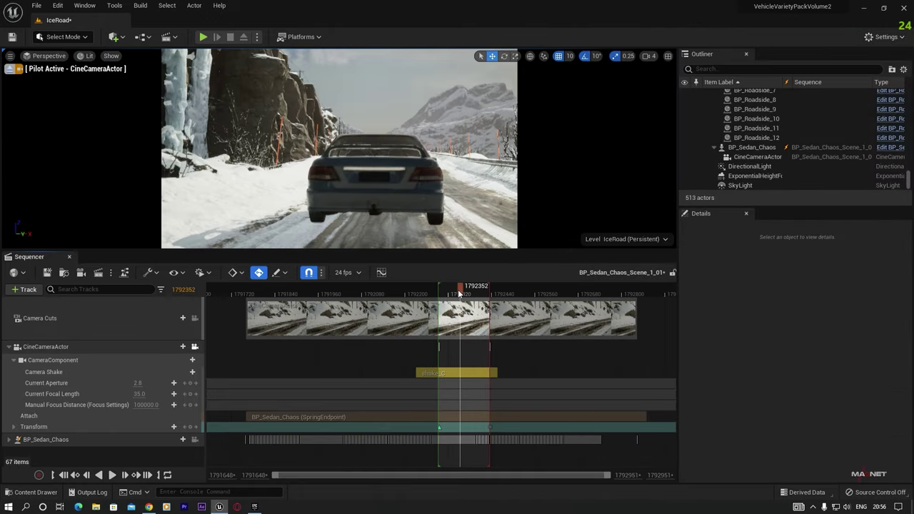
drag(446, 292, 473, 293)
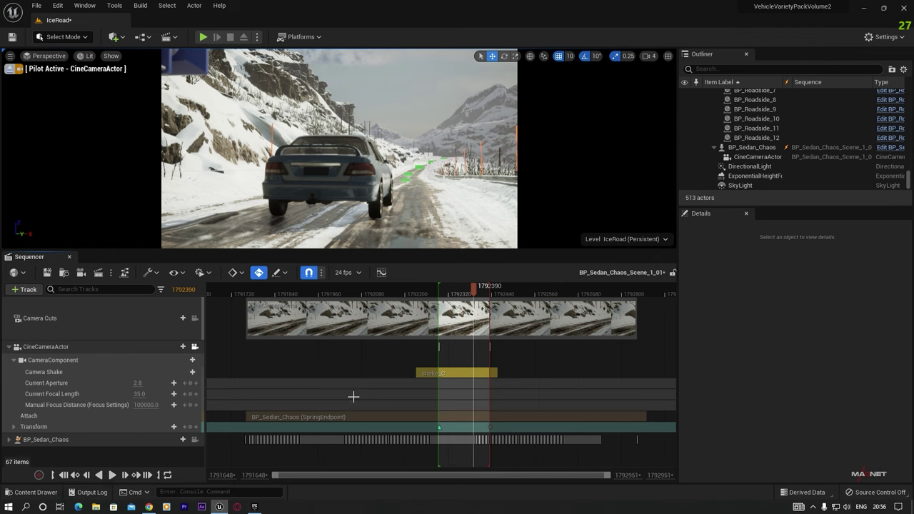
Switch to the Epic Games Launcher and open temperate Vegetation: Spruce Forest from the Marketplace's Permanently Free Collection
click(254, 507)
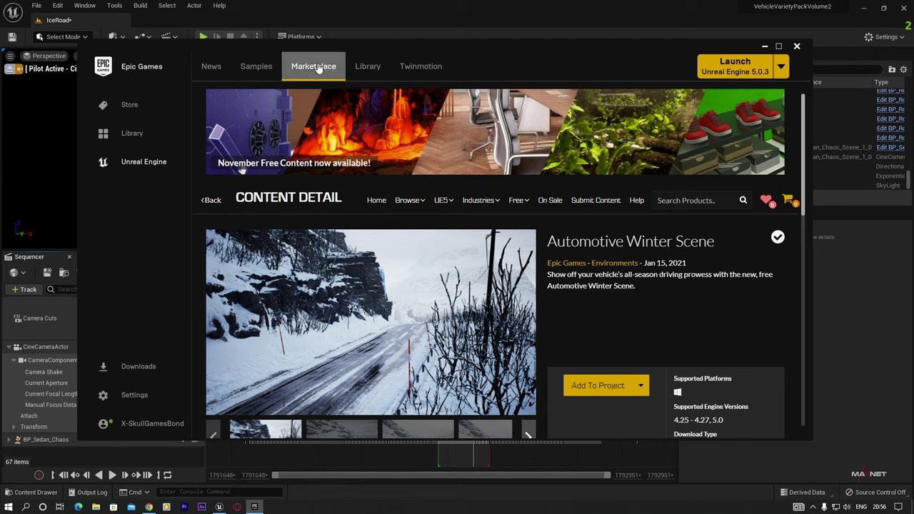
mouse_move(523, 203)
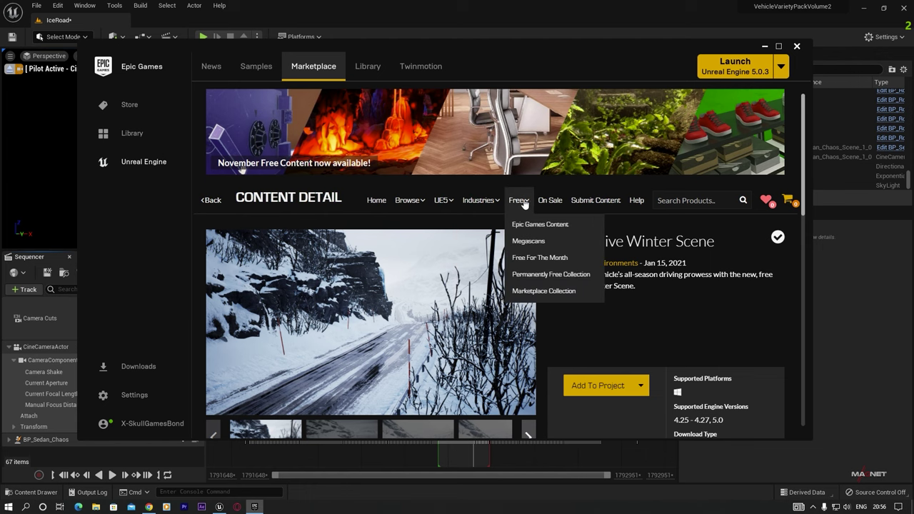
click(554, 278)
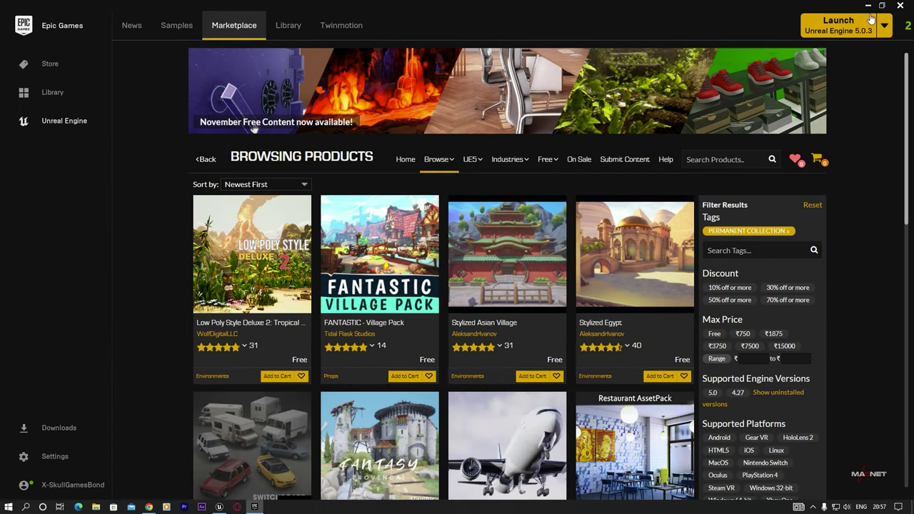
drag(905, 164, 906, 425)
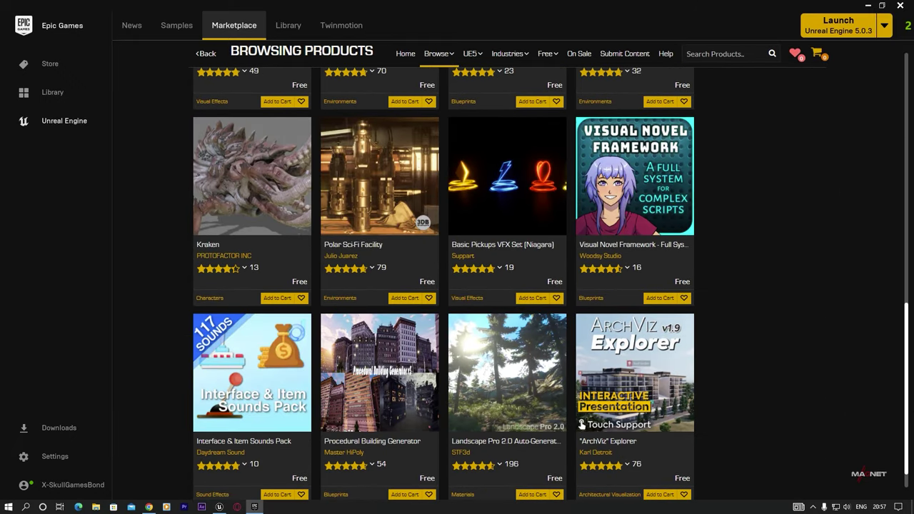
scroll(435, 364, down, 1)
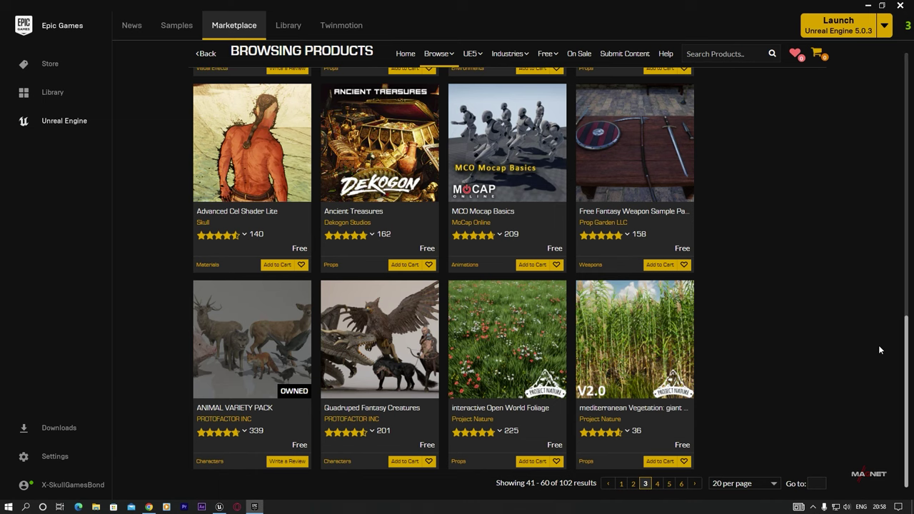
drag(906, 394, 906, 221)
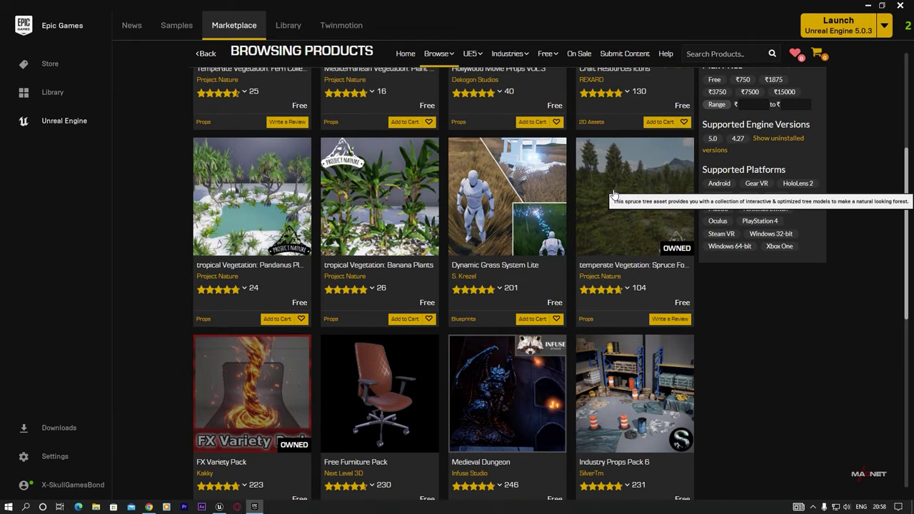
click(614, 203)
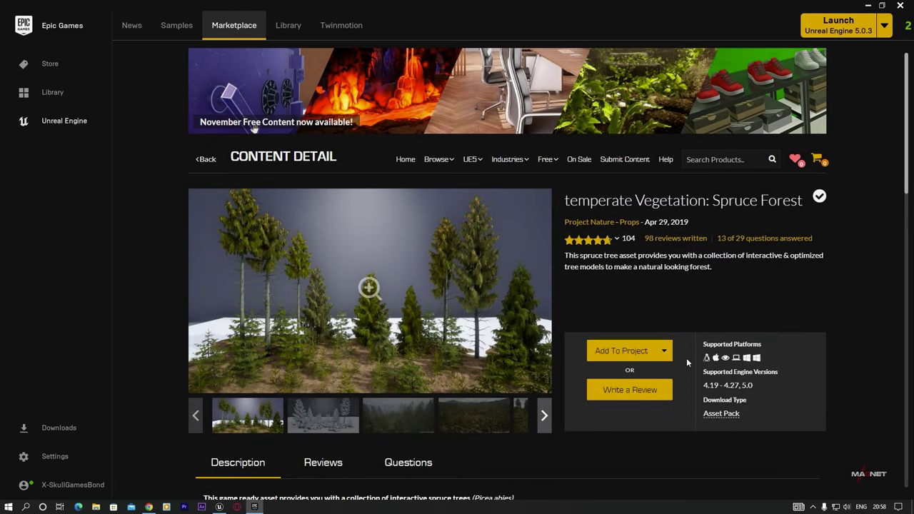
Add the Spruce Forest asset pack to the Unreal Engine 5.0 project VehicleVarietyPackVolume2
click(621, 350)
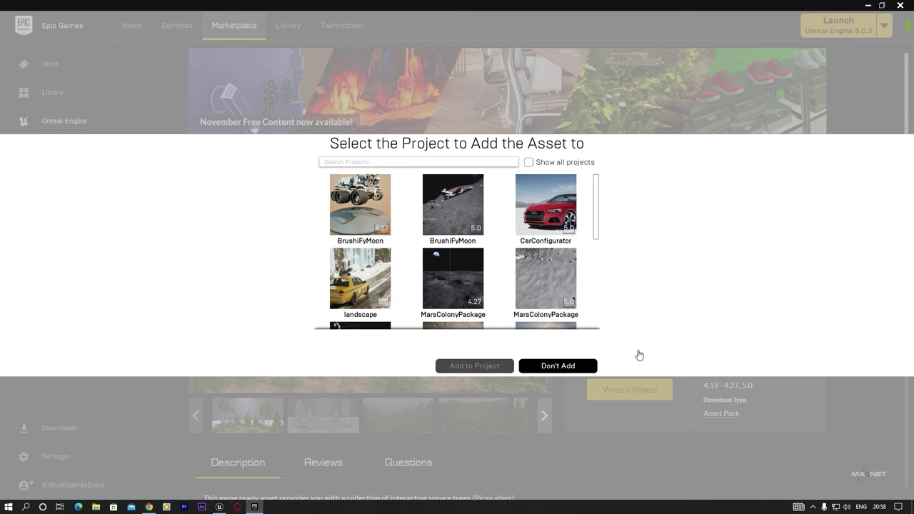
drag(592, 184, 595, 285)
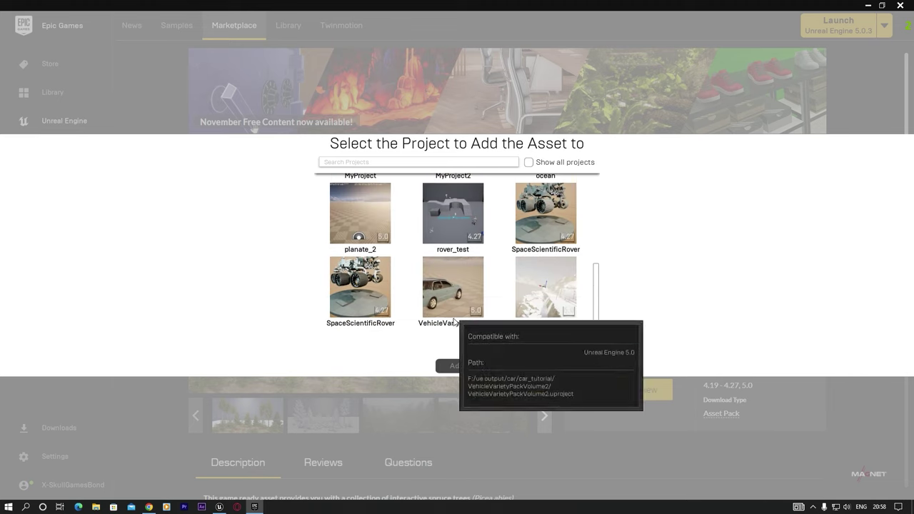
click(448, 274)
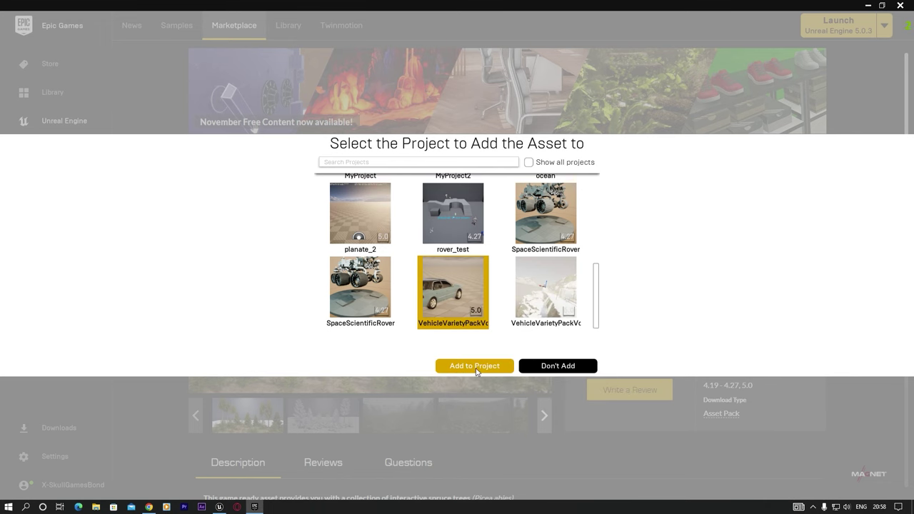
click(475, 366)
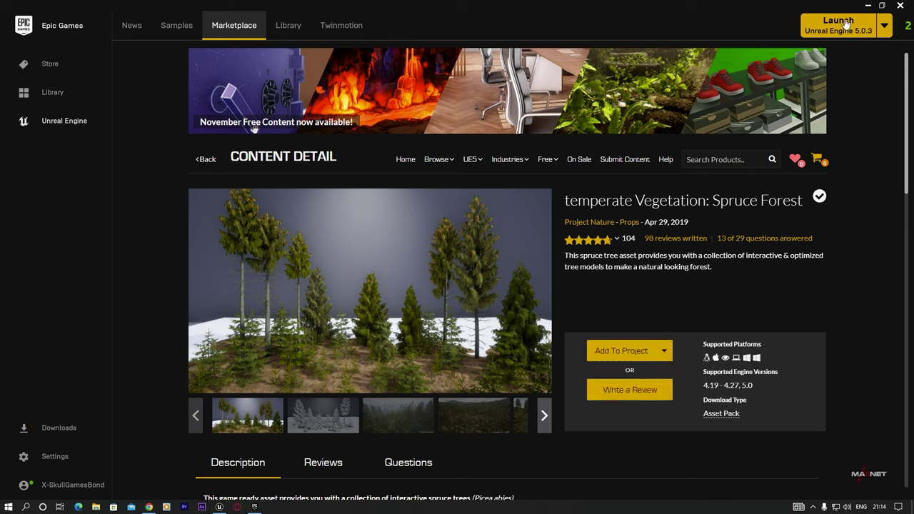
Return to Unreal Editor and open the PN_interactiveSpruceForest folder in the project content
click(871, 5)
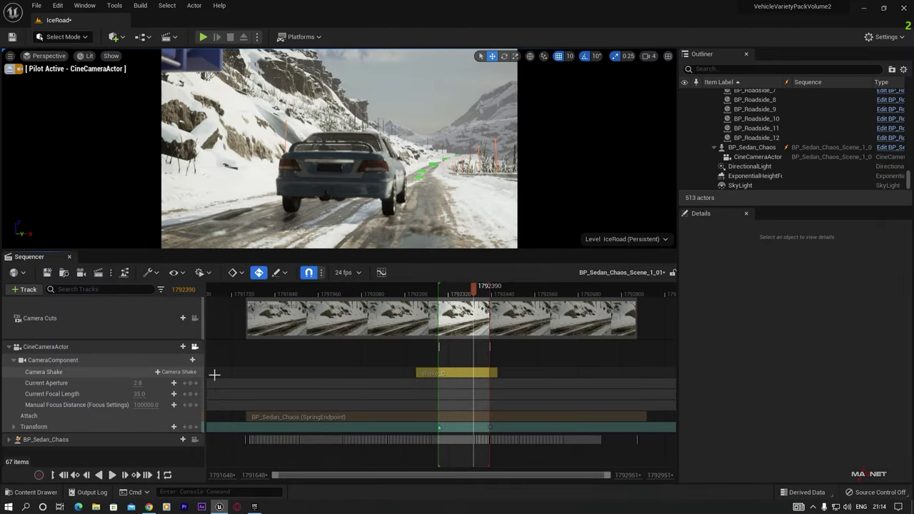
click(29, 492)
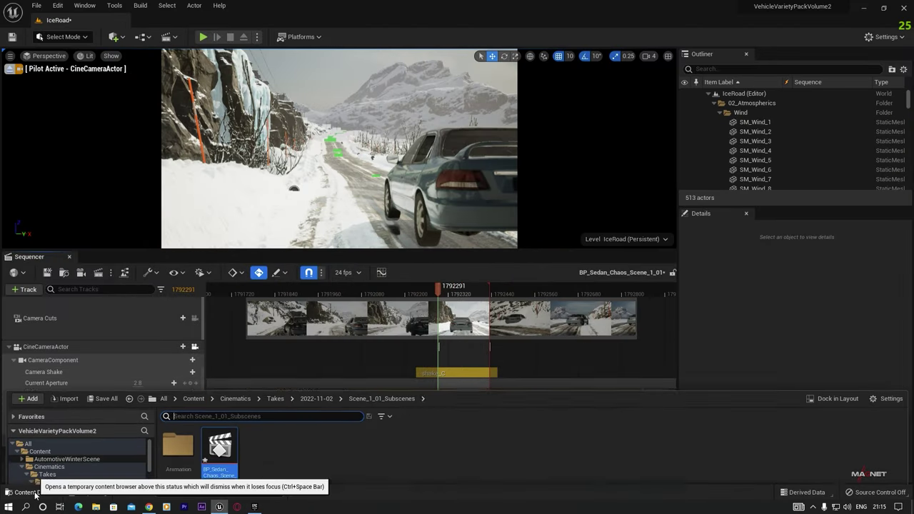
click(39, 420)
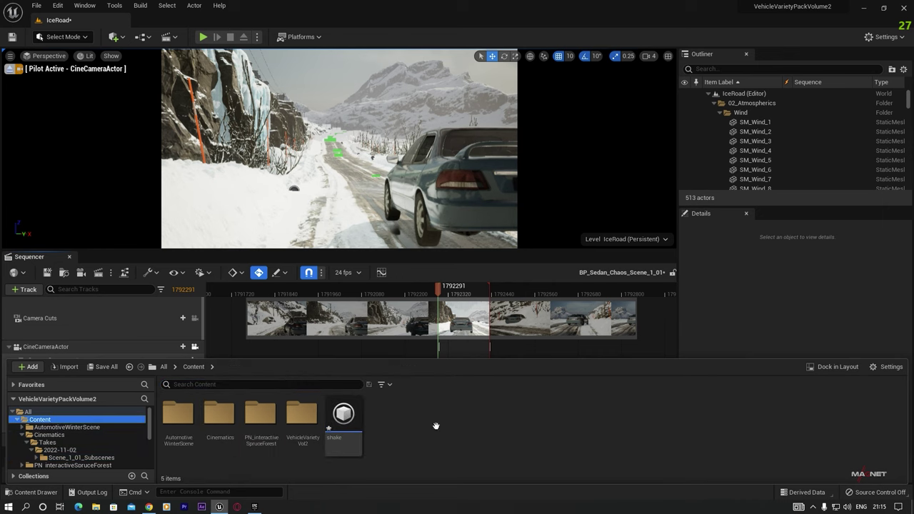
double_click(261, 414)
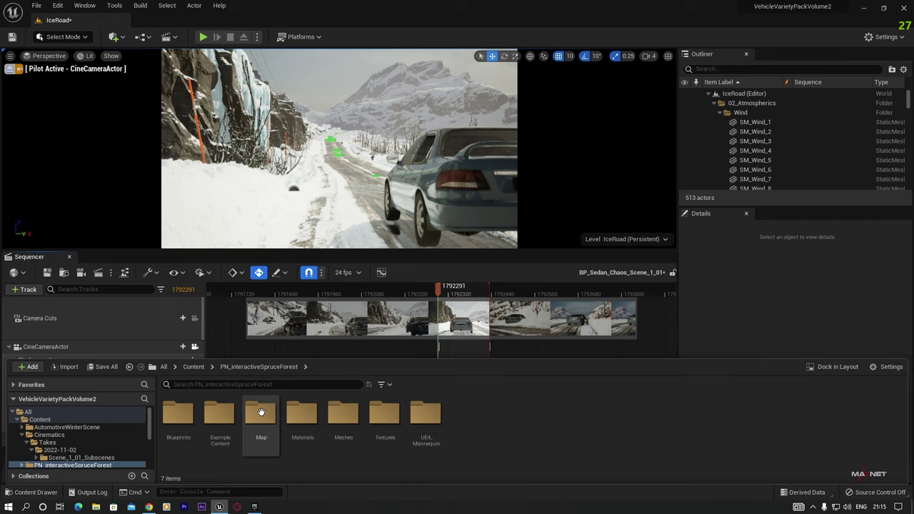
Filter the spruce forest folder to Static Mesh assets and enlarge the content browser to show the winter spruce meshes
click(390, 385)
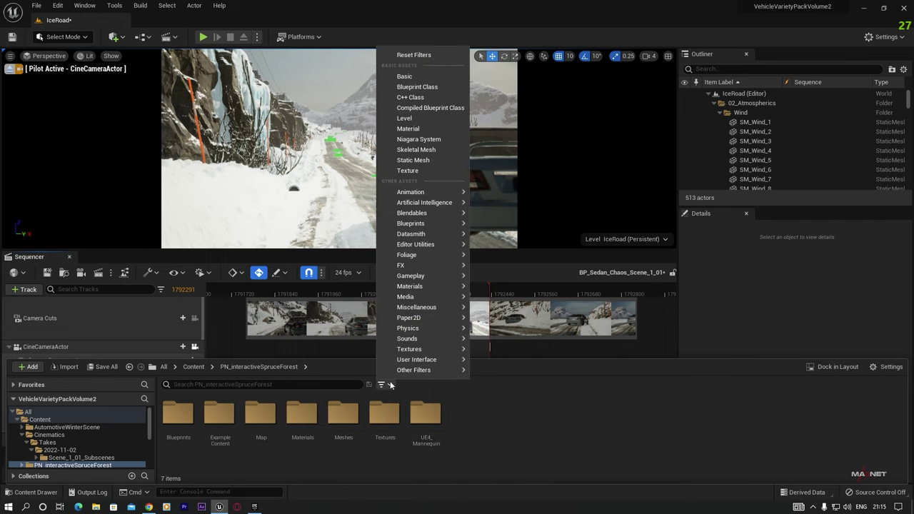
click(417, 161)
scroll(291, 441, down, 5)
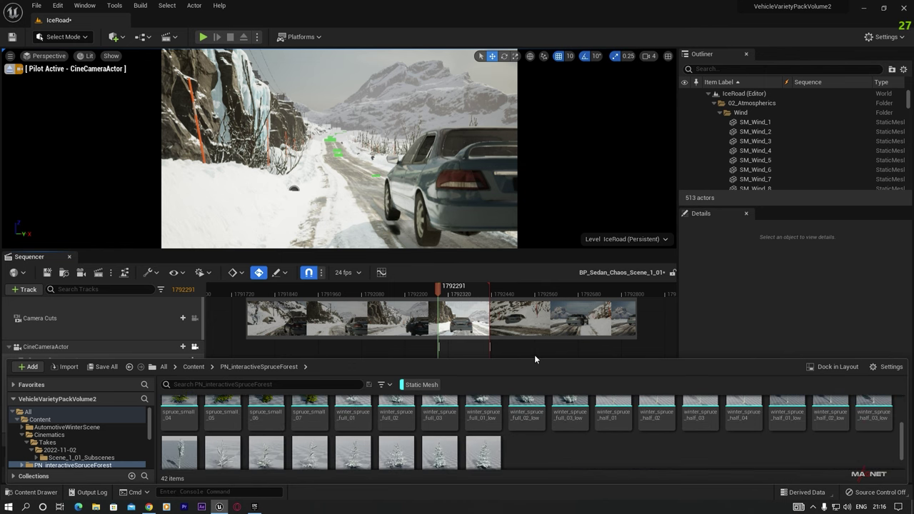
drag(536, 358, 536, 313)
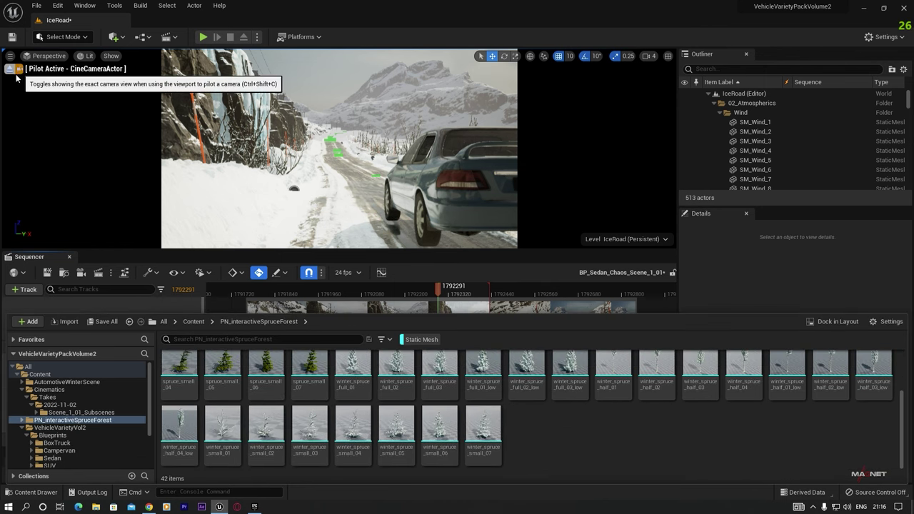
Stop piloting the CineCameraActor and enlarge the viewport showing the road behind the car
click(11, 70)
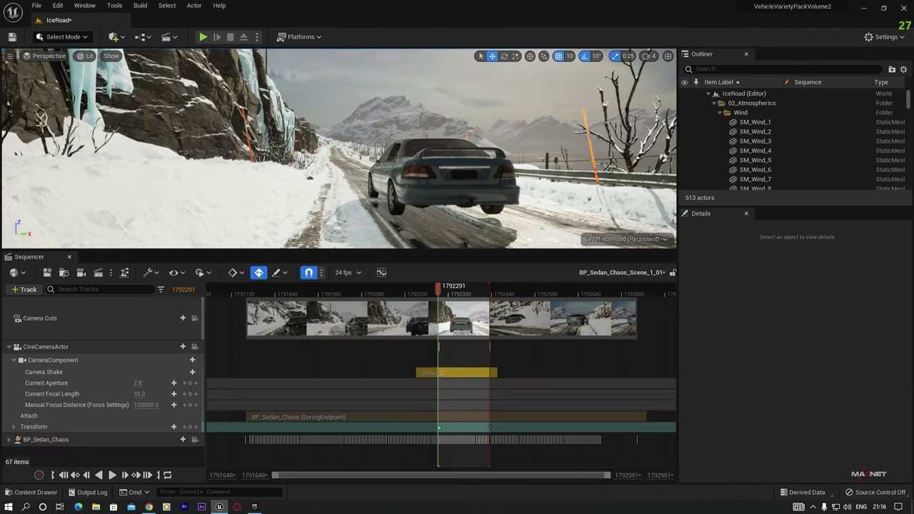
right_drag(406, 175, 415, 222)
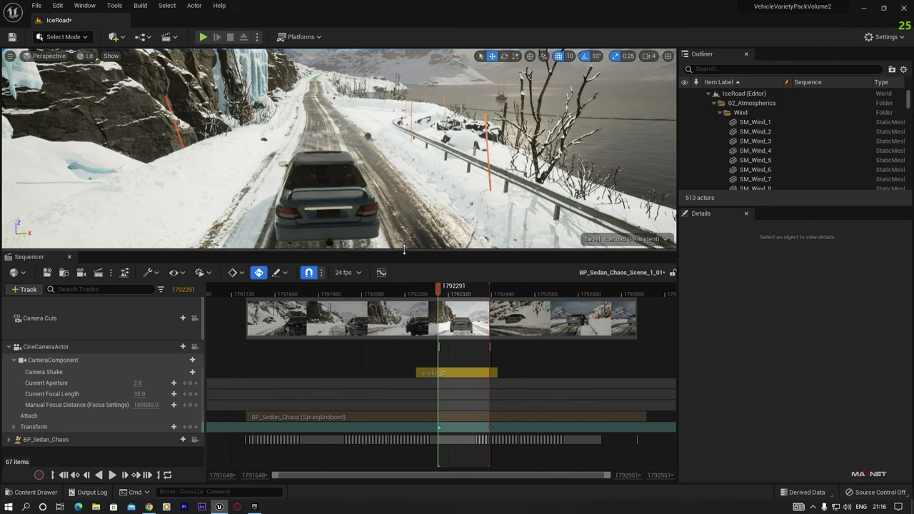
drag(404, 249, 404, 357)
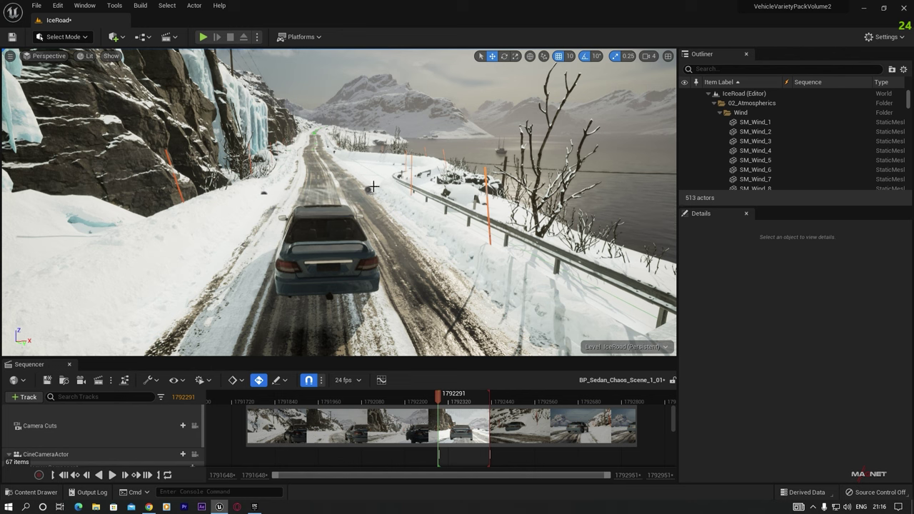
In Foliage mode, add winter_spruce_full_03_low, winter_spruce_half_01 and winter_spruce_half_03 as foliage types, saving each asset in its proposed folder
click(78, 40)
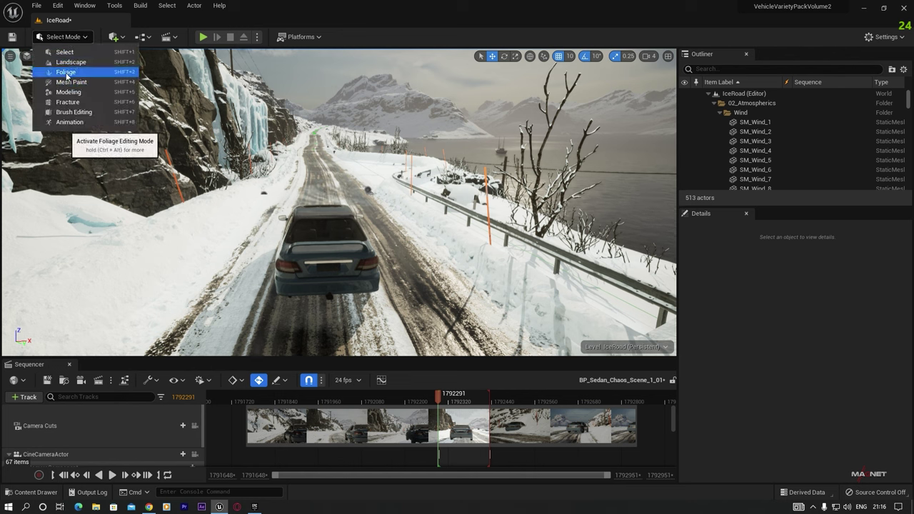
click(65, 73)
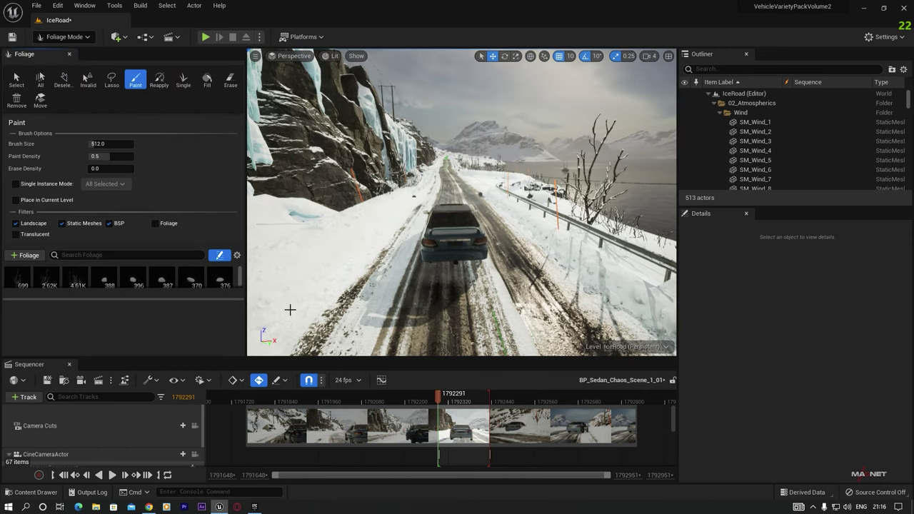
click(31, 492)
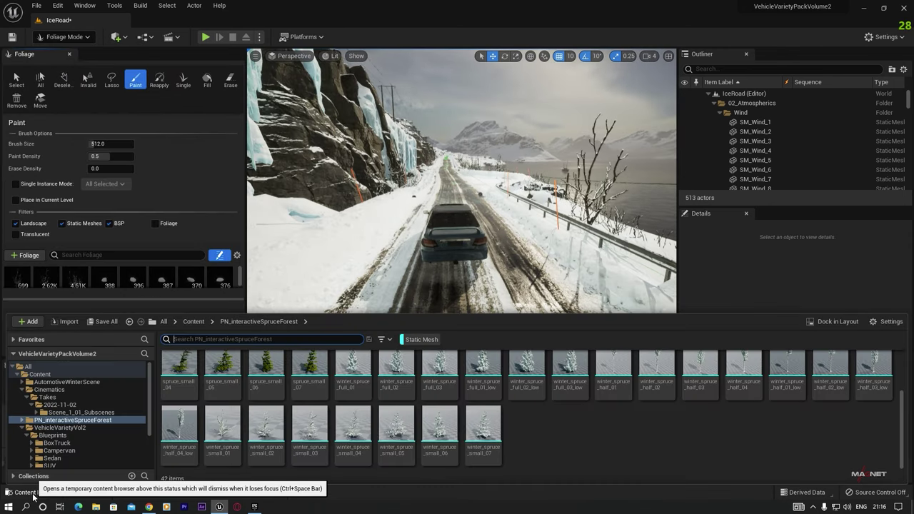
scroll(634, 442, up, 1)
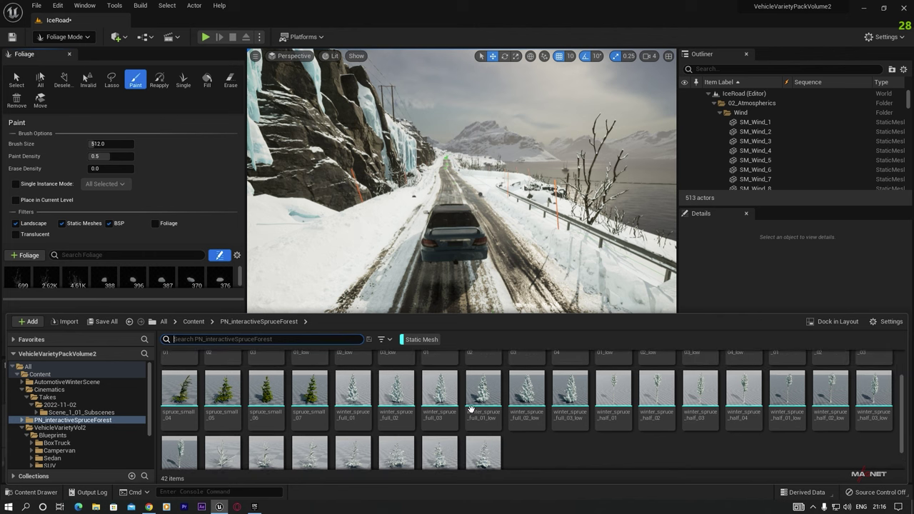
click(569, 393)
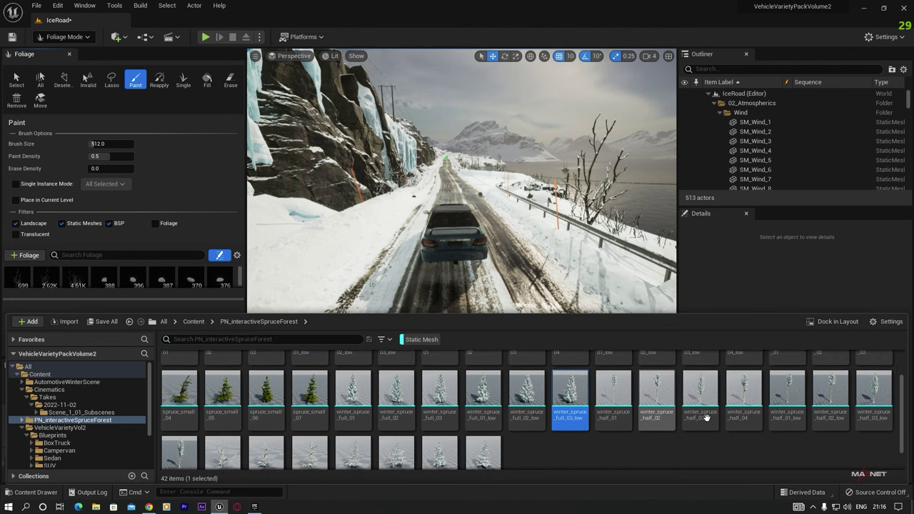
ctrl+click(613, 392)
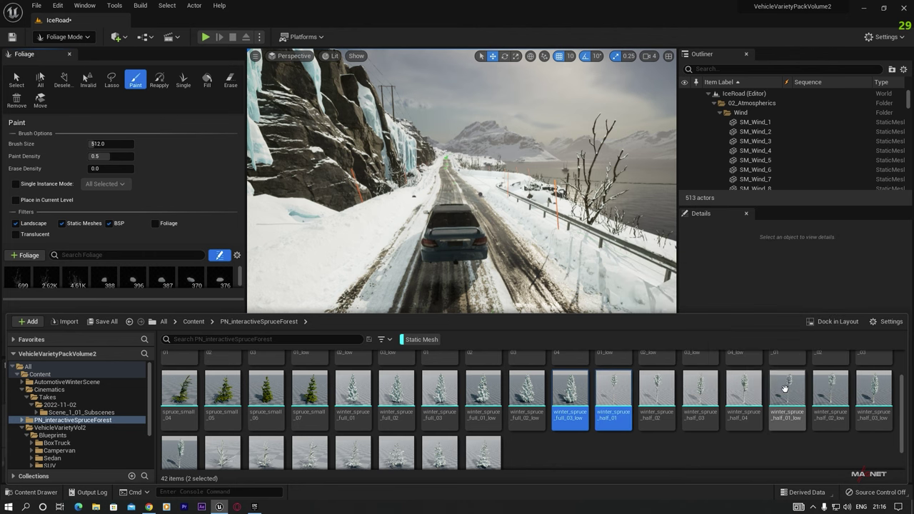
ctrl+click(700, 391)
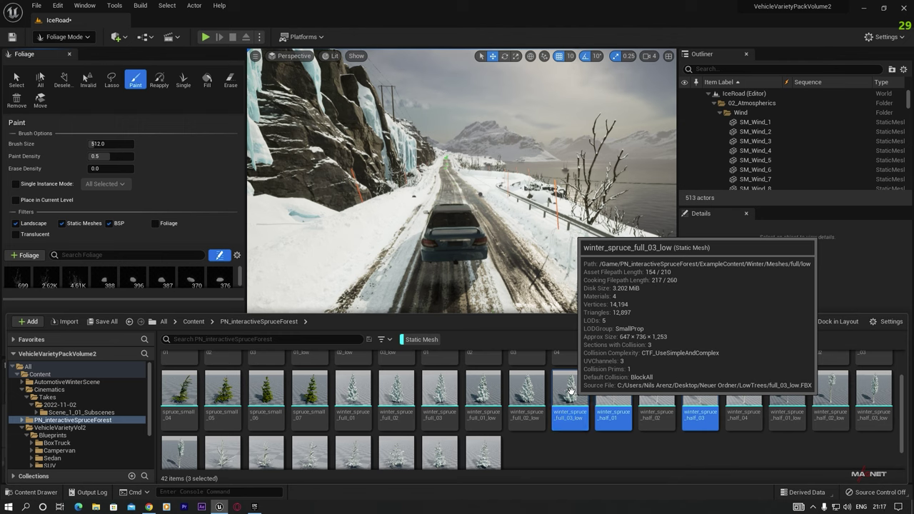
drag(554, 386, 127, 284)
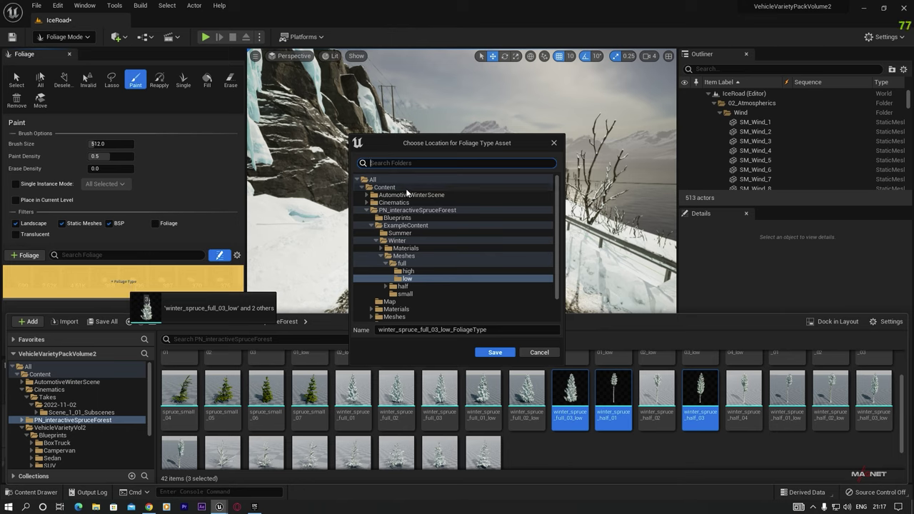
click(493, 353)
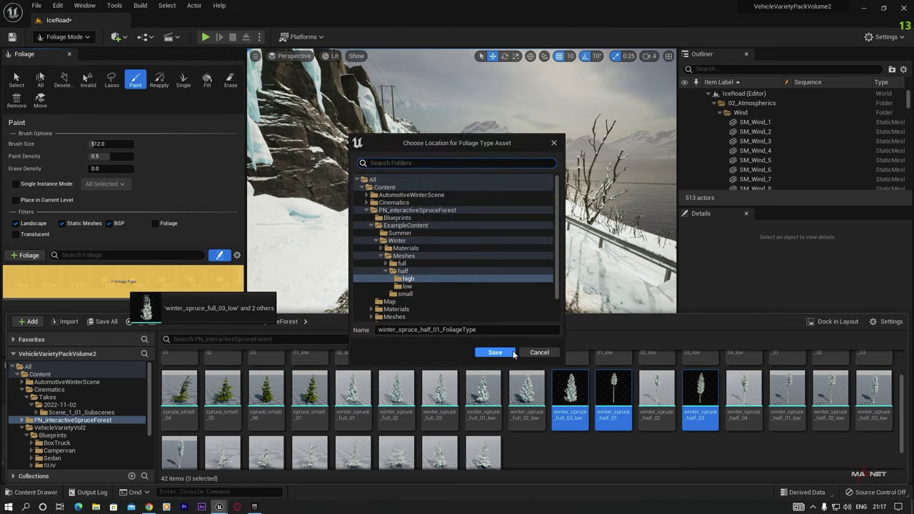
click(497, 353)
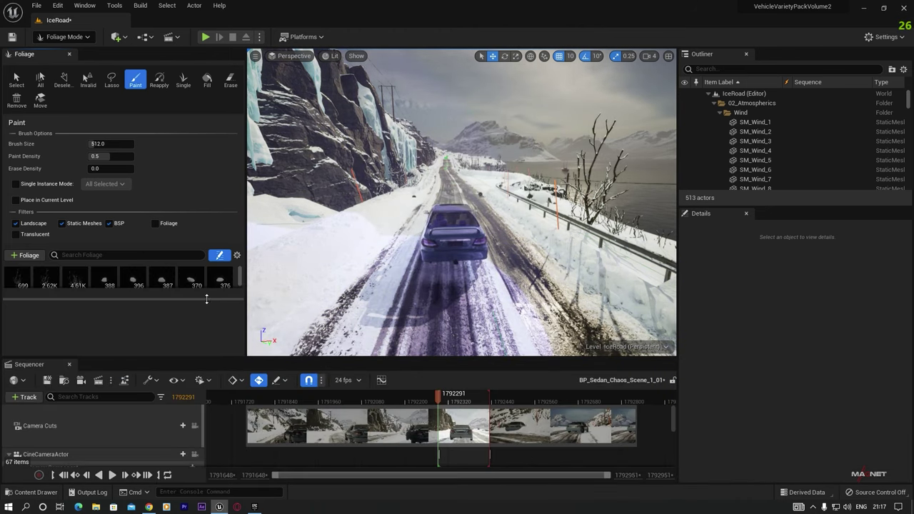
Set the foliage brush's paint density to 0.19 and its brush size to about 213
drag(203, 325, 202, 363)
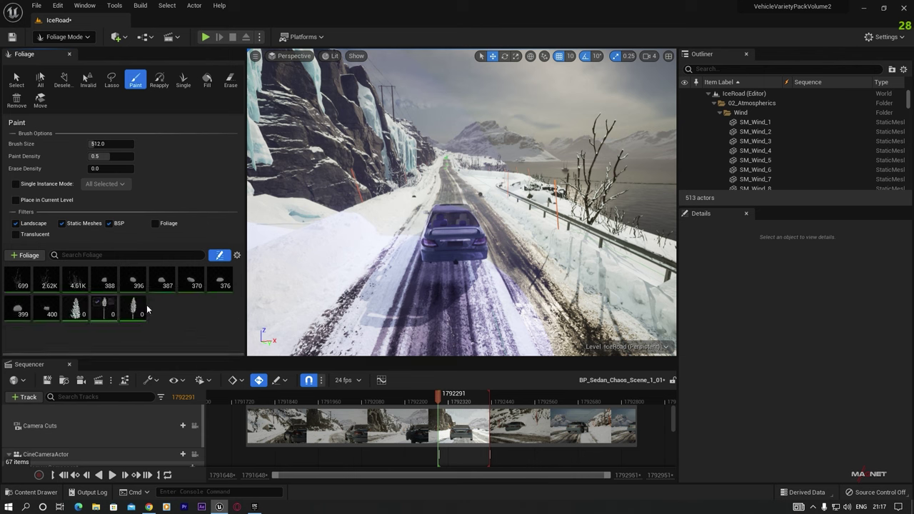
click(125, 318)
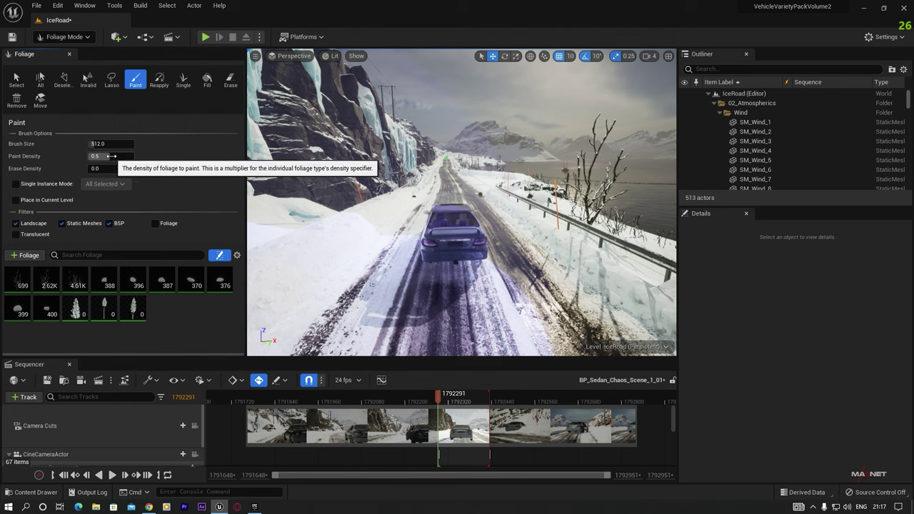
drag(108, 156, 102, 156)
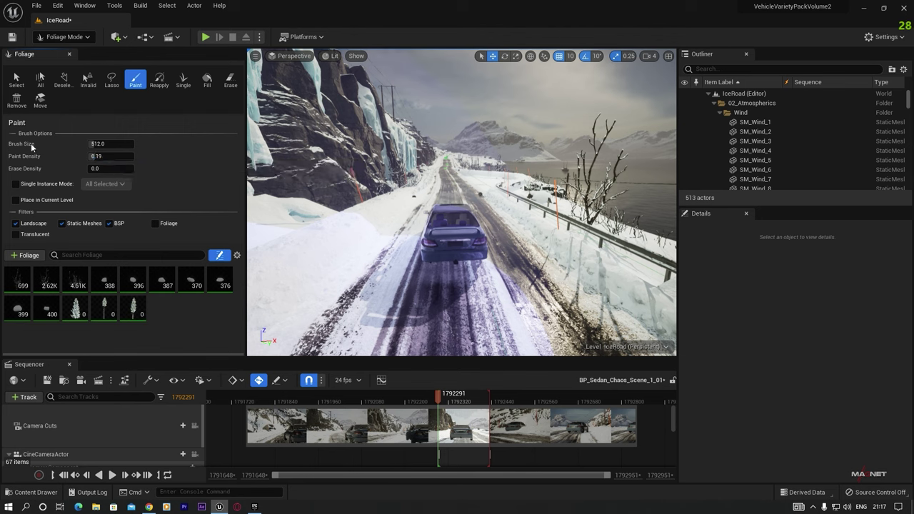
drag(97, 144, 89, 143)
click(97, 143)
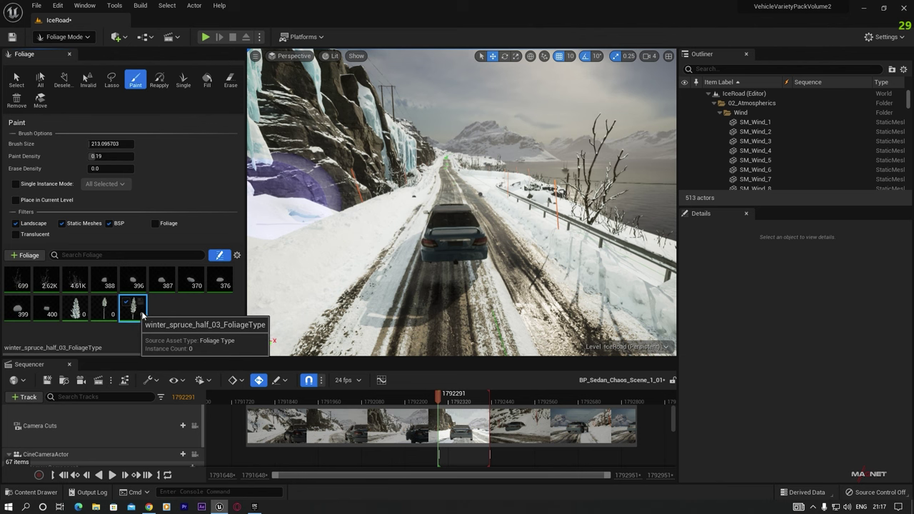
For the three winter spruce foliage types together, set Density / 1Kuu to 10 and turn off Align to Normal
click(75, 308)
shift+click(134, 314)
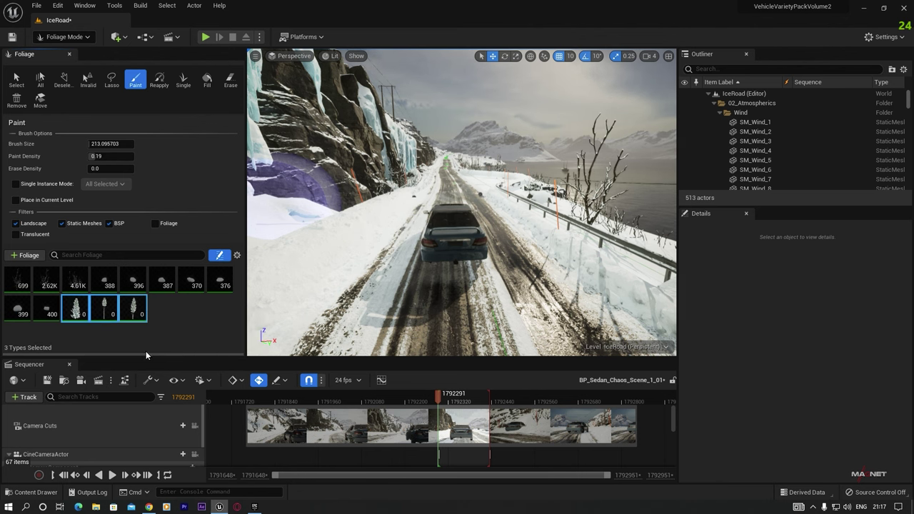
mouse_move(145, 352)
mouse_down()
mouse_move(94, 444)
mouse_move(97, 321)
mouse_up()
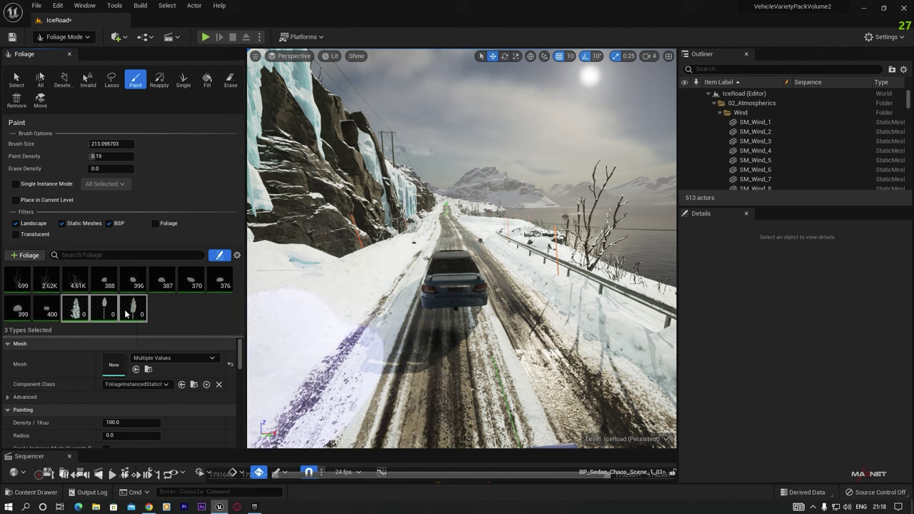
click(97, 302)
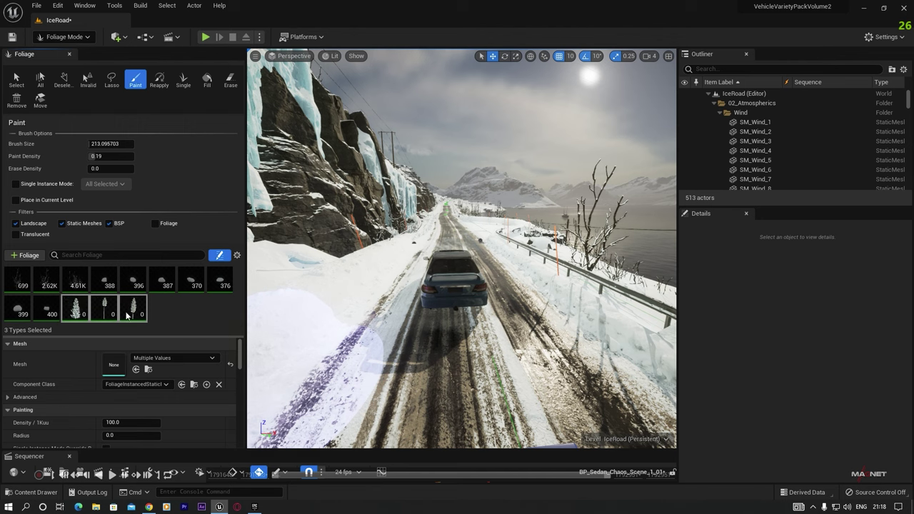
scroll(143, 372, down, 3)
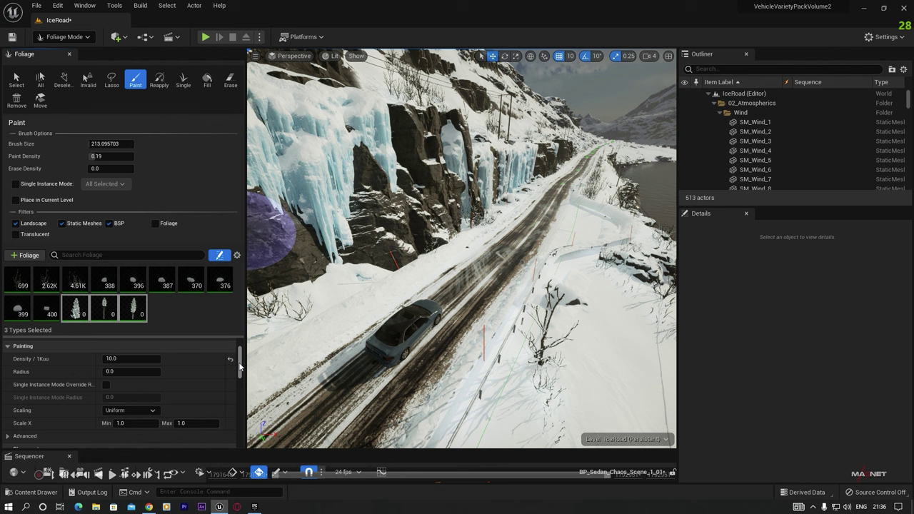
drag(240, 367, 240, 378)
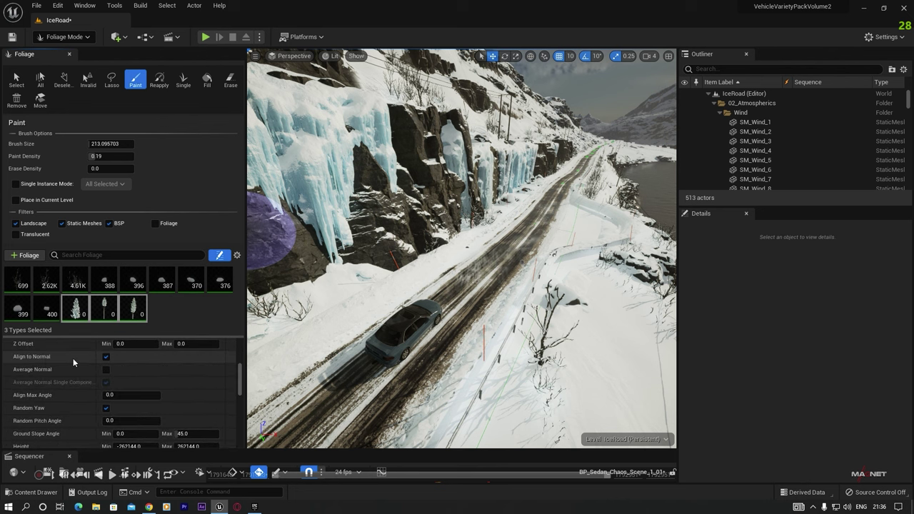
click(107, 357)
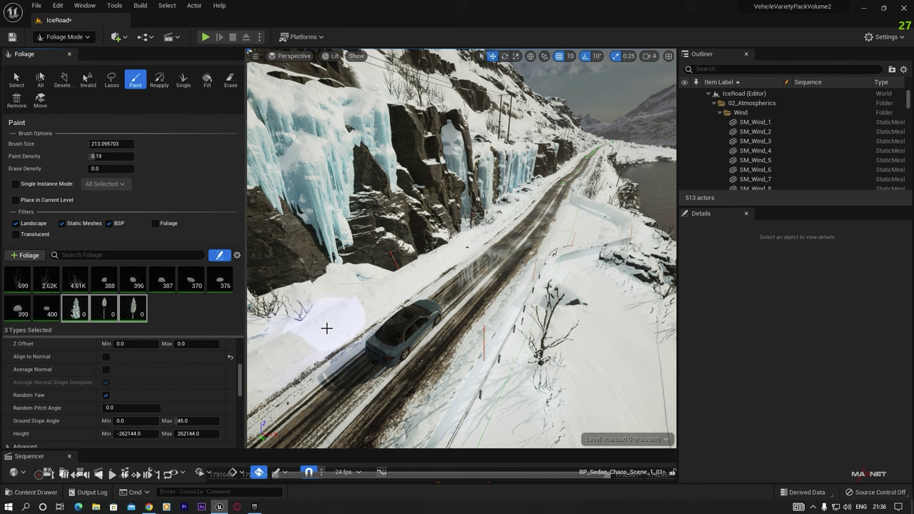
Paint winter spruces on the snow along the cliff side and the guardrail side of the road near the car
mouse_move(326, 327)
right_down()
mouse_move(292, 351)
mouse_move(357, 307)
mouse_move(229, 328)
mouse_move(274, 335)
right_up()
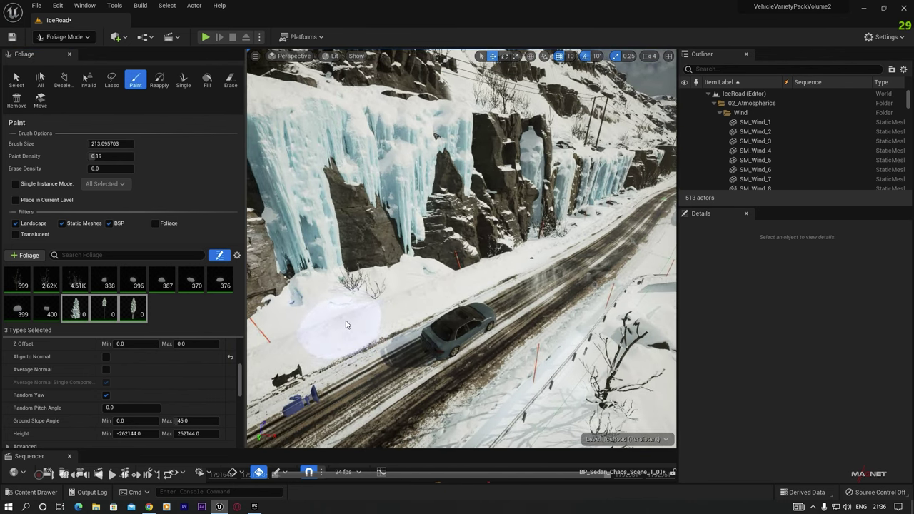
mouse_move(337, 326)
mouse_down()
mouse_move(467, 279)
mouse_move(616, 202)
mouse_up()
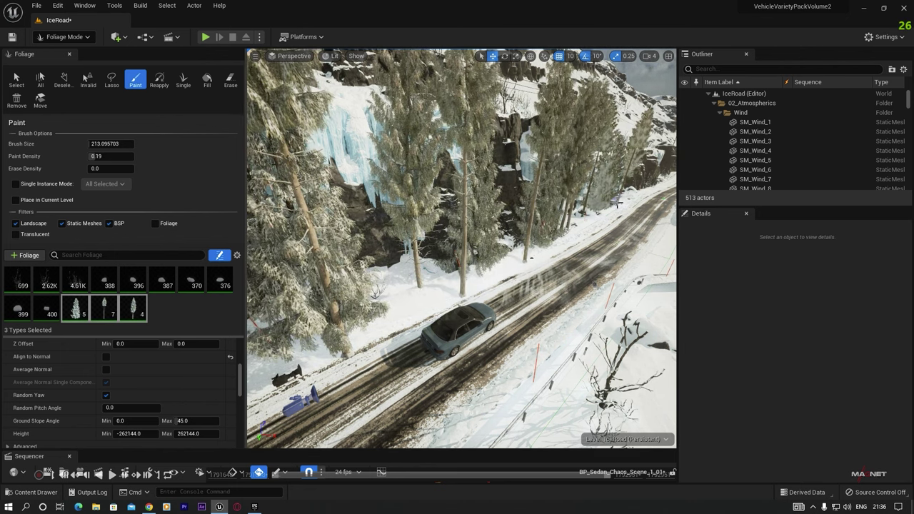
right_drag(536, 365, 557, 385)
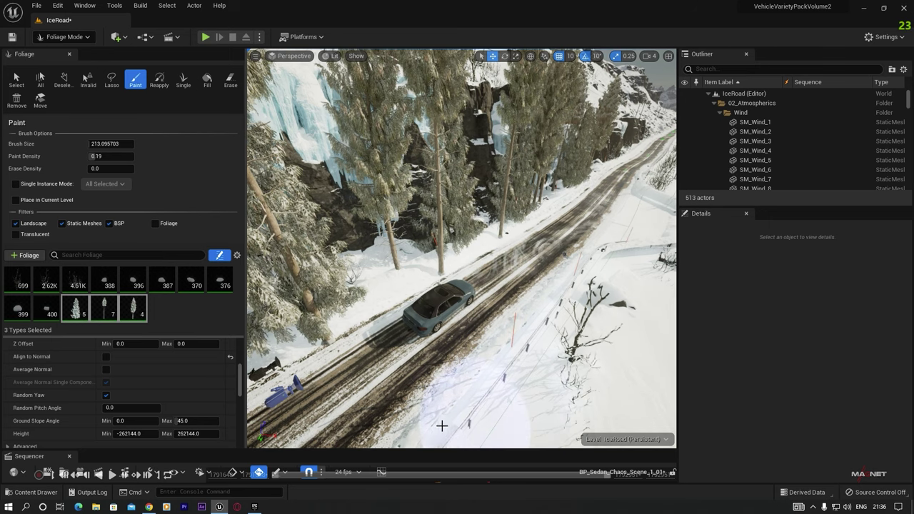
drag(465, 426, 530, 349)
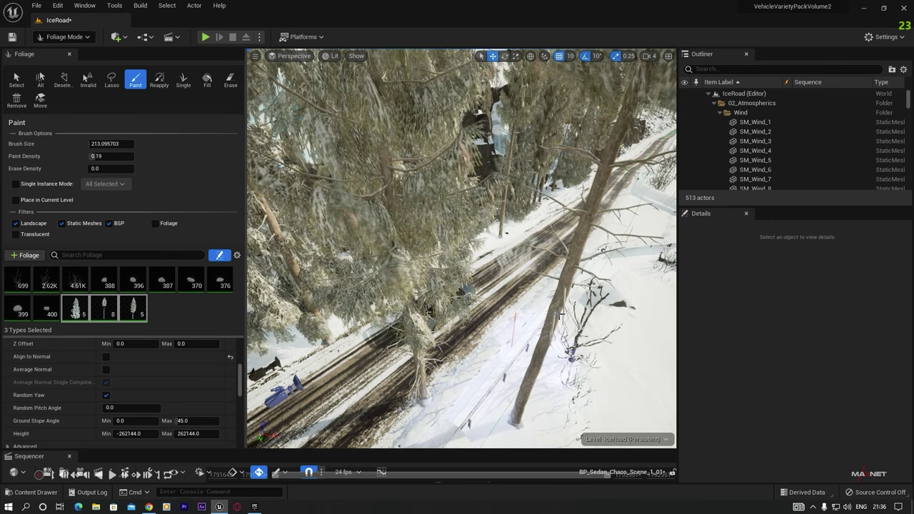
mouse_move(566, 328)
right_down()
mouse_move(571, 256)
mouse_move(556, 229)
mouse_move(485, 279)
mouse_move(414, 286)
mouse_move(457, 305)
right_up()
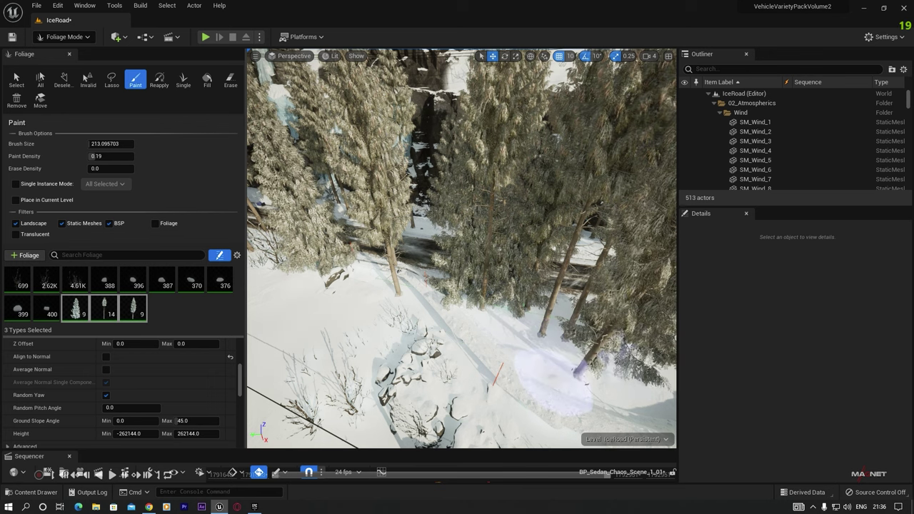
right_drag(553, 382, 543, 389)
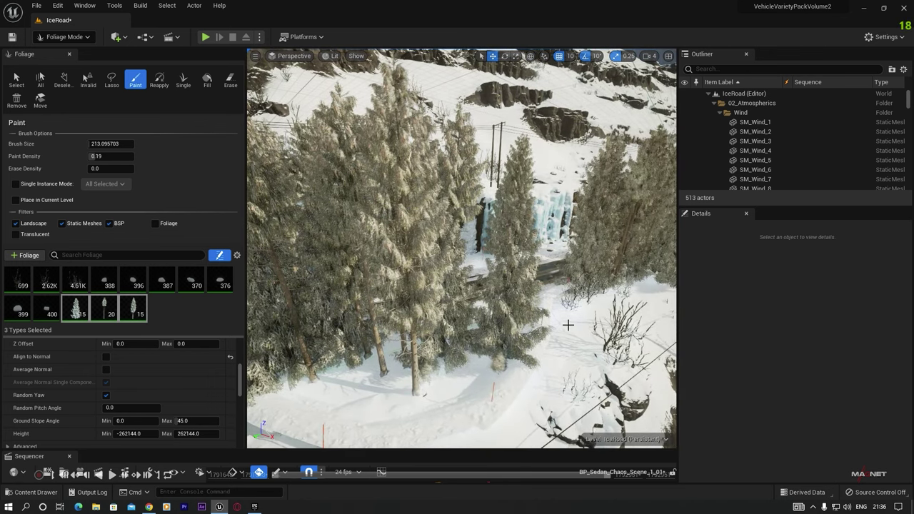
Paint more spruces along the foot of the icy cliff farther down the road
right_drag(568, 324, 589, 275)
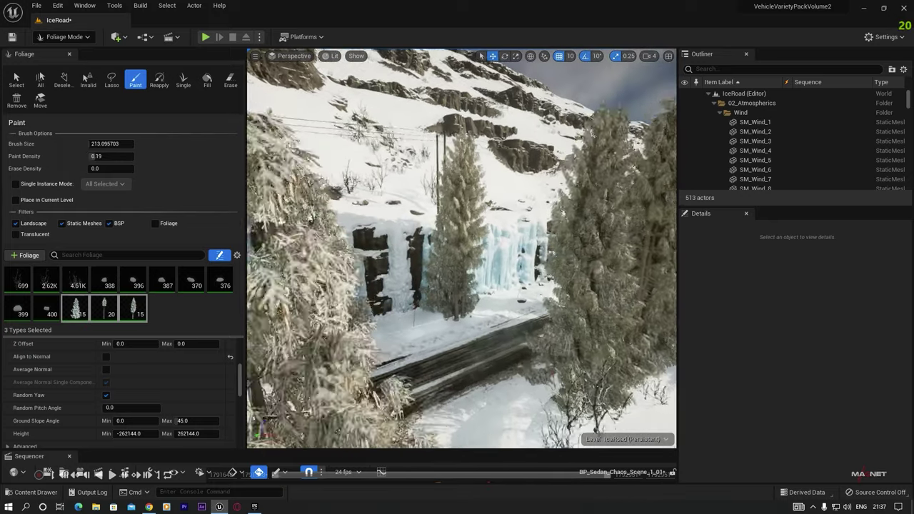
right_drag(360, 303, 438, 323)
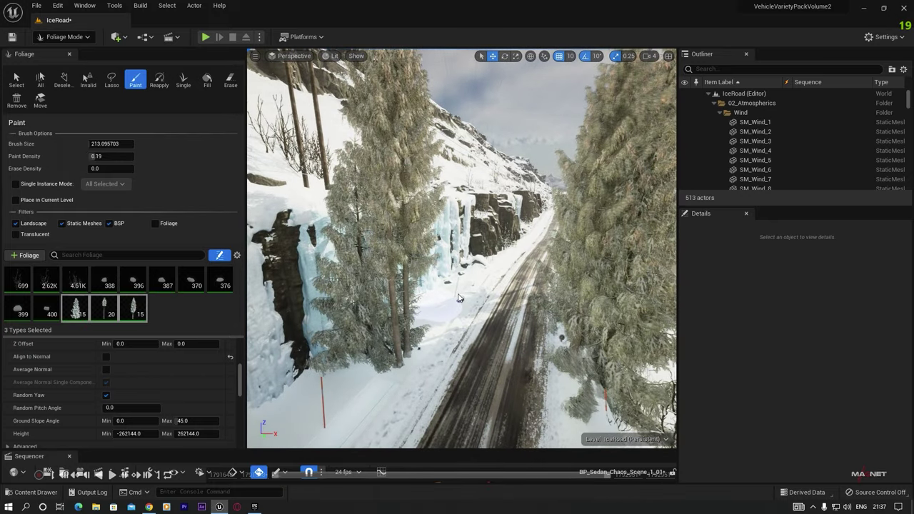
drag(459, 298, 509, 255)
click(475, 329)
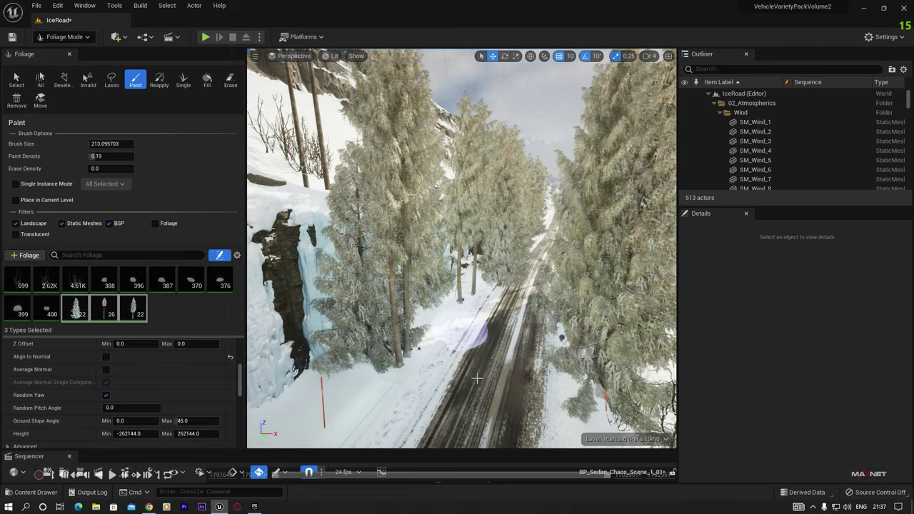
Erase the spruces that stand on or too close to the roadway on the guardrail side
mouse_move(476, 329)
right_down()
mouse_move(450, 414)
mouse_move(385, 435)
mouse_move(309, 350)
mouse_move(311, 307)
mouse_move(281, 306)
mouse_move(260, 256)
right_up()
key(w)
right_drag(464, 398, 484, 398)
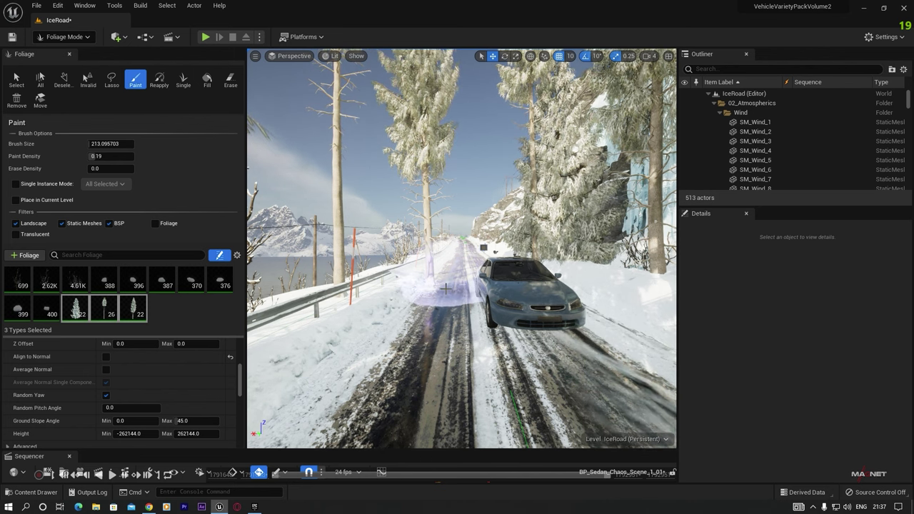
shift+click(450, 296)
right_drag(455, 320, 260, 321)
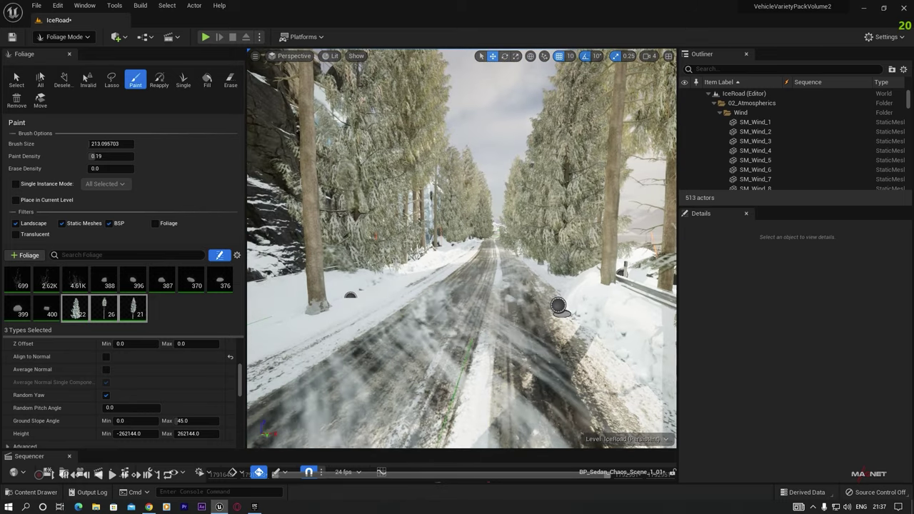
shift+click(533, 267)
shift+click(513, 244)
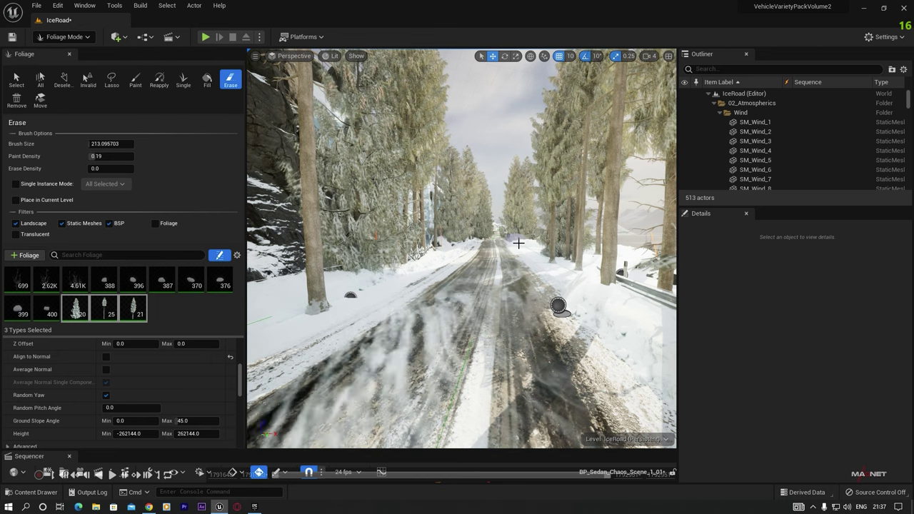
Erase the spruces standing on or too close to the roadway at several spots farther down the road
shift+click(514, 243)
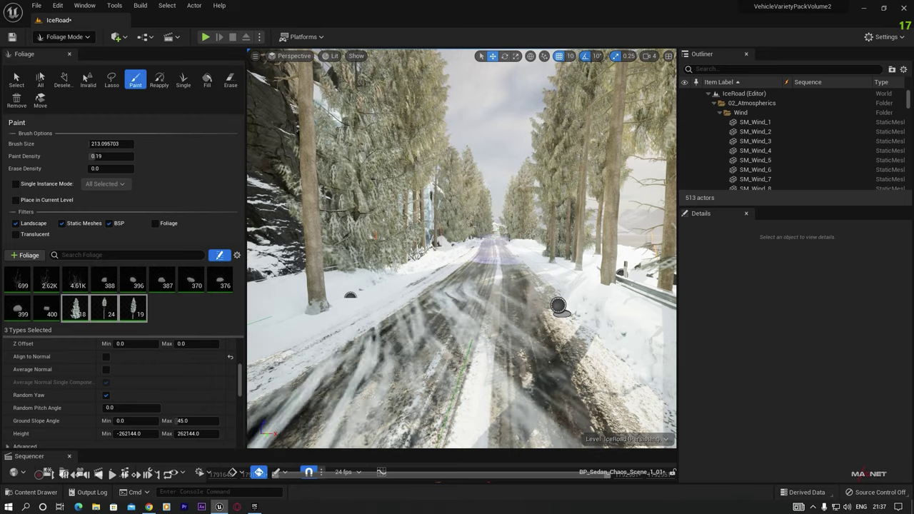
key(w)
right_drag(498, 250, 514, 244)
right_drag(547, 307, 452, 258)
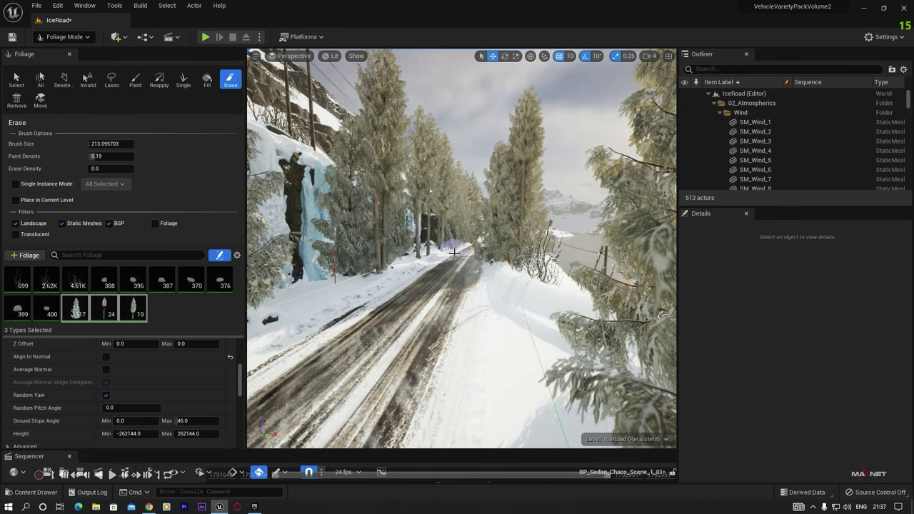
mouse_move(442, 291)
right_down()
mouse_move(400, 291)
mouse_move(489, 289)
right_up()
key(w)
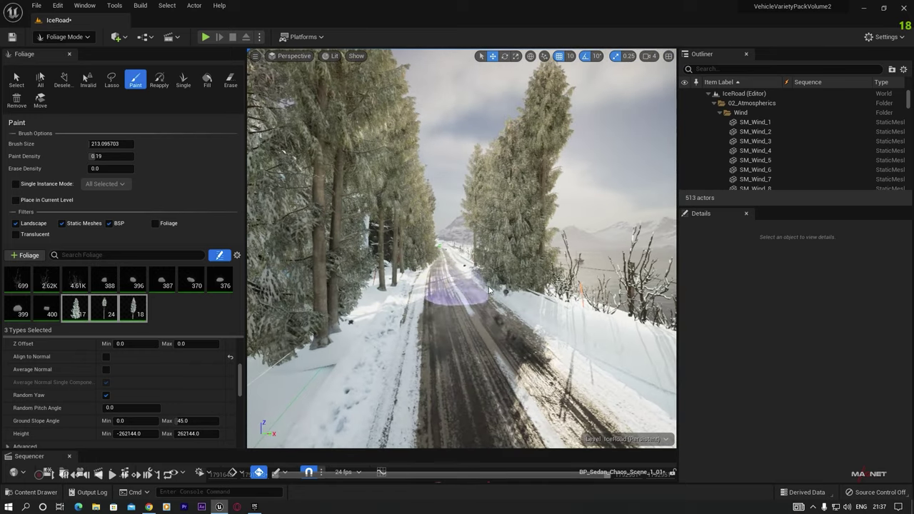
drag(508, 297, 476, 291)
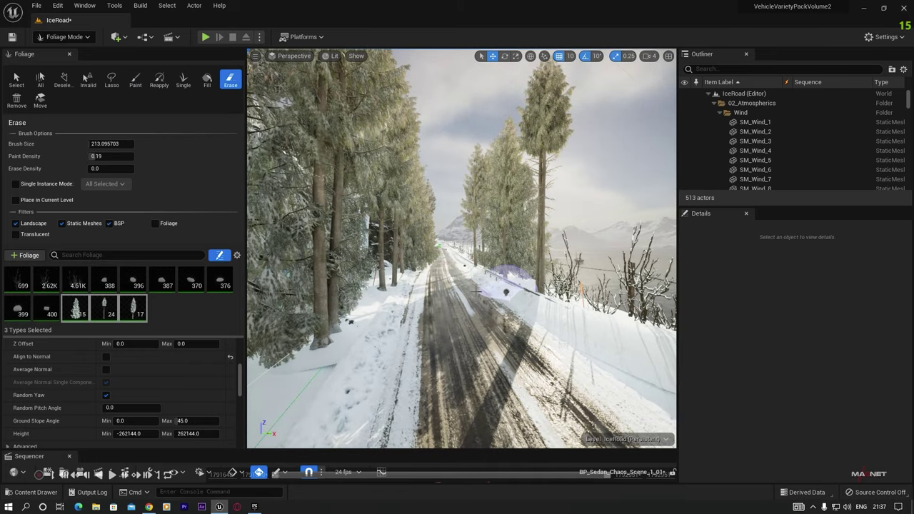
Paint spruces on the snow along the lake side of the road and thin out the overly dense group there
mouse_move(435, 335)
right_down()
mouse_move(643, 332)
mouse_move(586, 334)
right_up()
right_drag(472, 330, 392, 293)
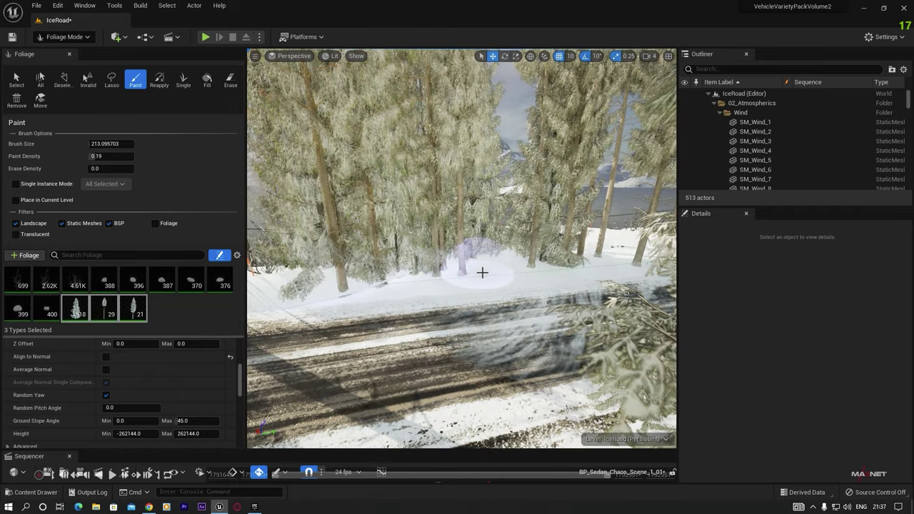
mouse_move(481, 269)
mouse_down()
mouse_move(500, 257)
mouse_move(405, 266)
mouse_up()
shift+click(405, 265)
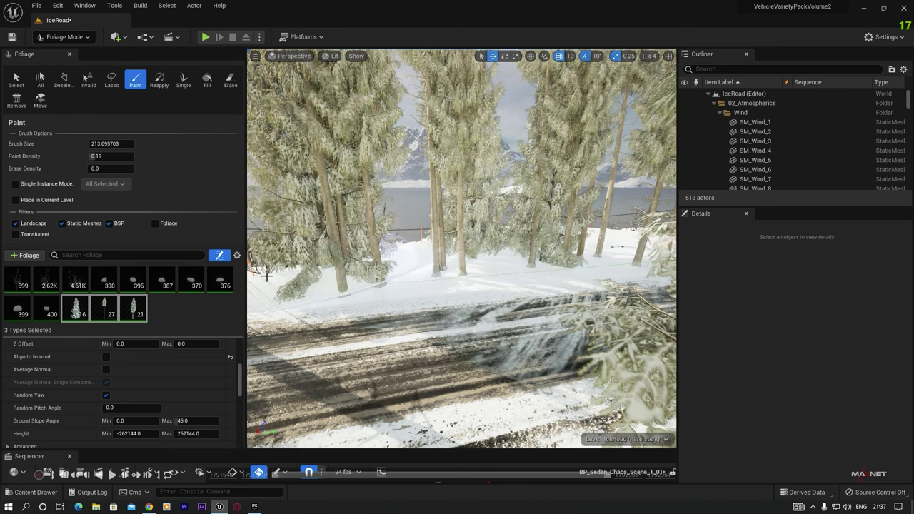
click(410, 262)
right_drag(410, 262, 285, 262)
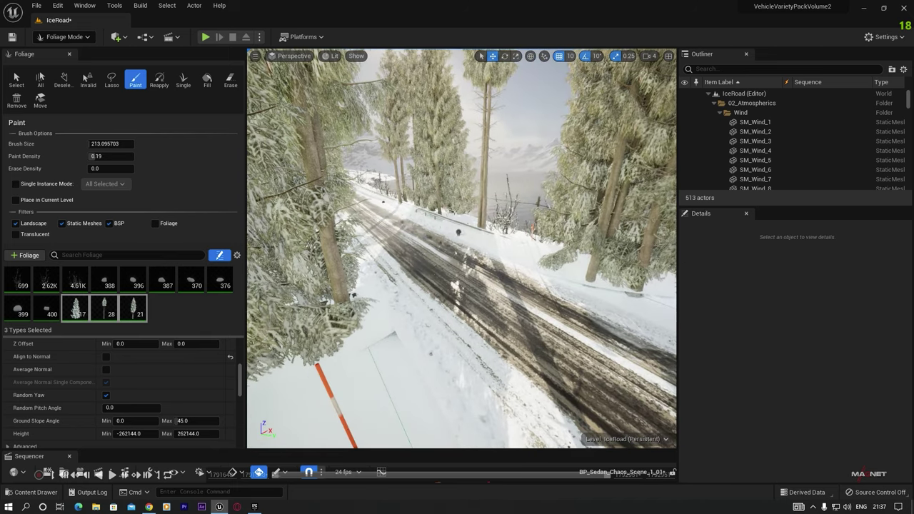
Fill the remaining gaps along the lake side and guardrail with a few individual spruces
click(498, 238)
right_drag(551, 264, 643, 265)
mouse_move(461, 264)
right_down()
mouse_move(571, 264)
mouse_move(599, 246)
mouse_move(556, 264)
mouse_move(575, 267)
right_up()
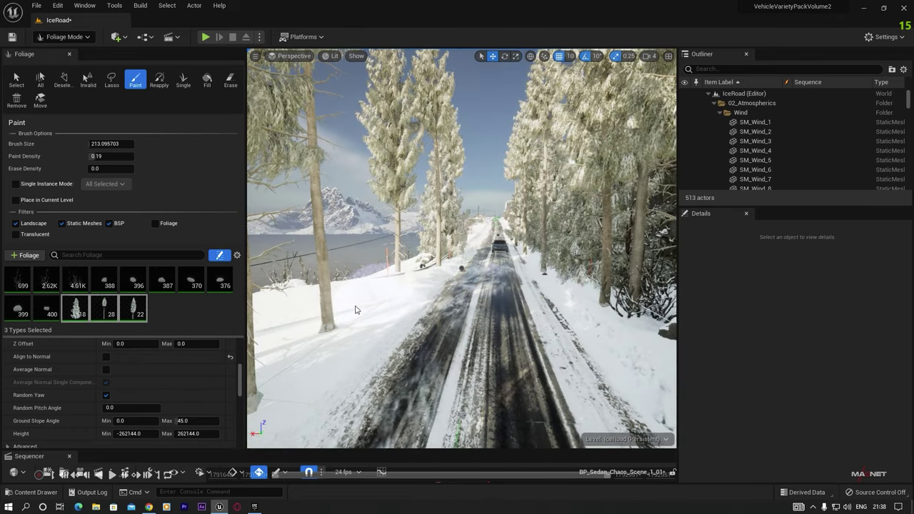
click(348, 291)
key(w)
mouse_move(507, 286)
right_down()
mouse_move(490, 271)
mouse_move(514, 253)
mouse_move(549, 257)
mouse_move(551, 267)
mouse_move(535, 268)
mouse_move(278, 271)
mouse_move(521, 282)
mouse_move(506, 301)
right_up()
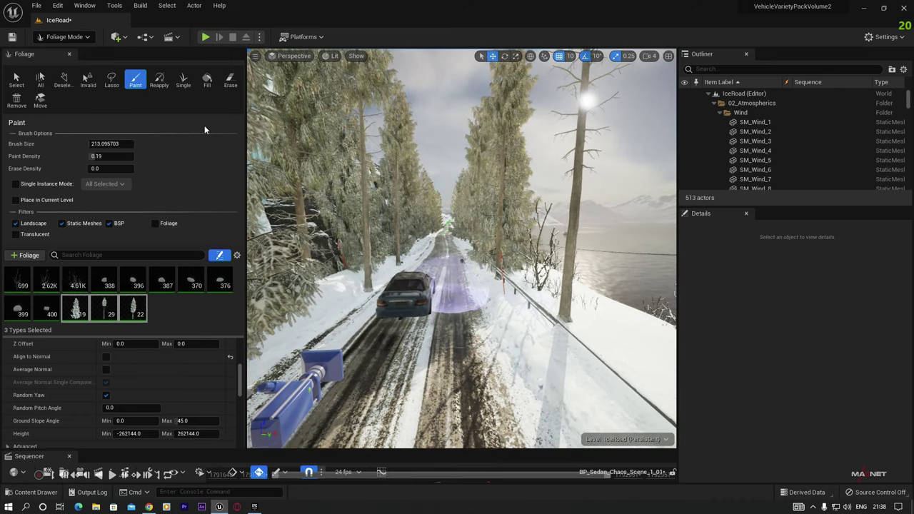
Return to Select mode and open the VehicleVarietyVol2 Meshes folder with the Static Mesh filter turned off
click(67, 35)
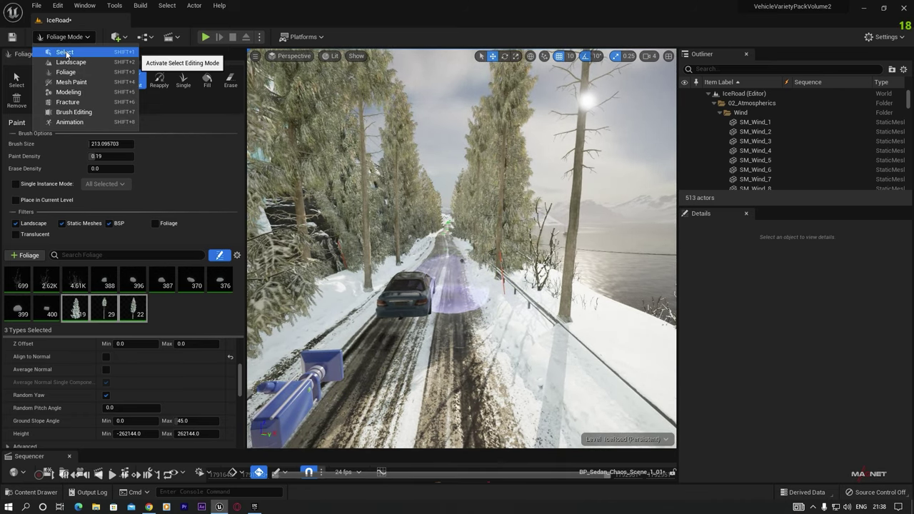
click(65, 48)
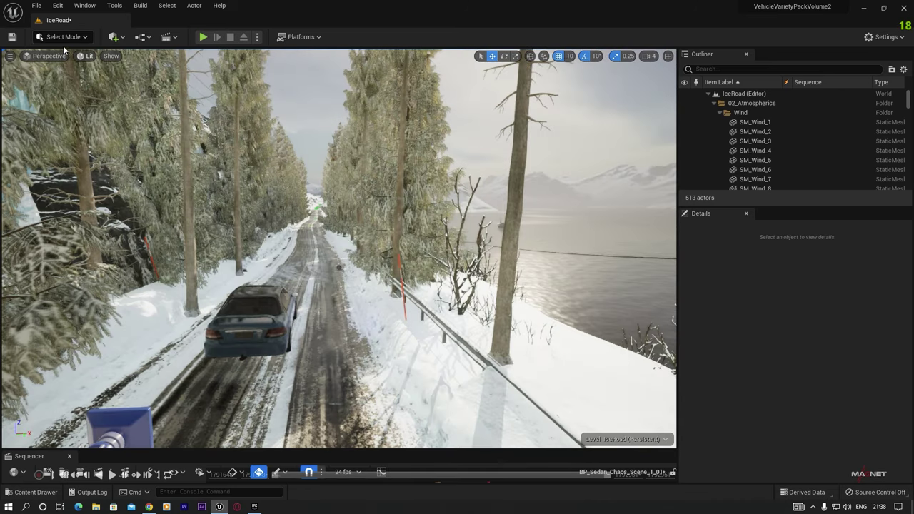
click(32, 491)
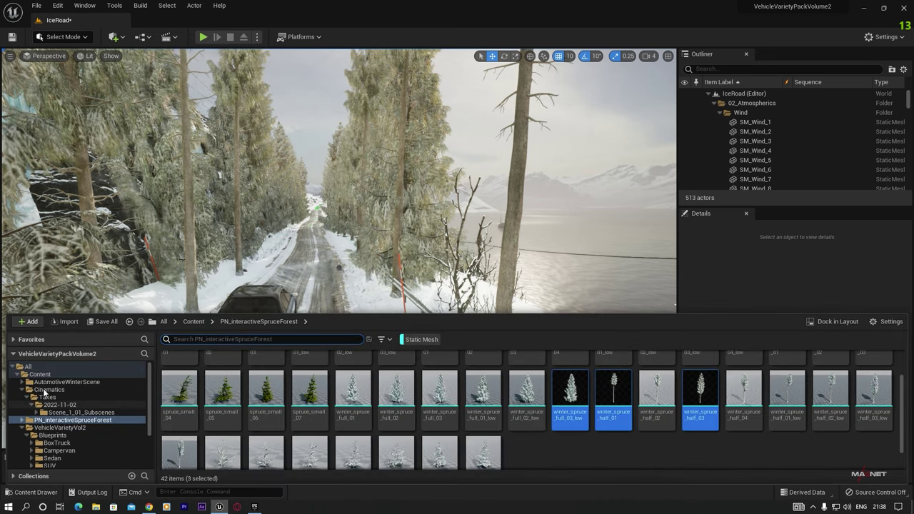
click(69, 428)
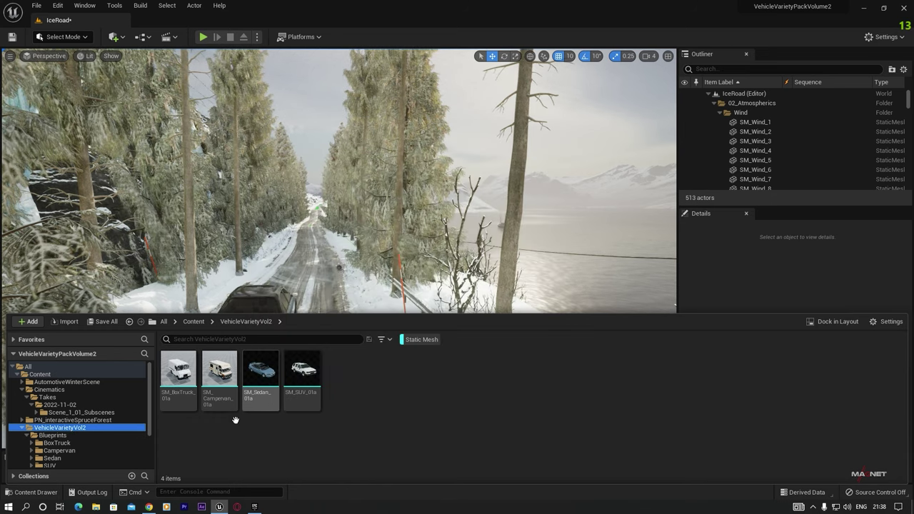
click(418, 340)
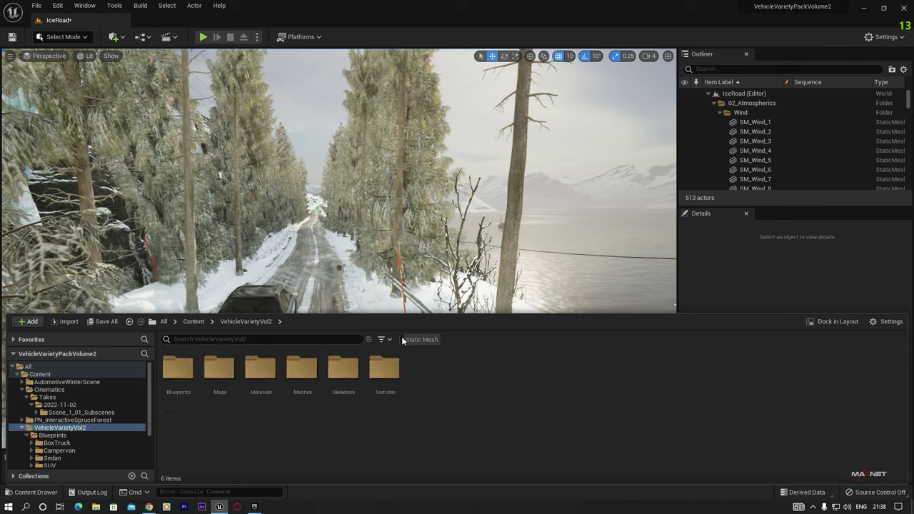
double_click(303, 385)
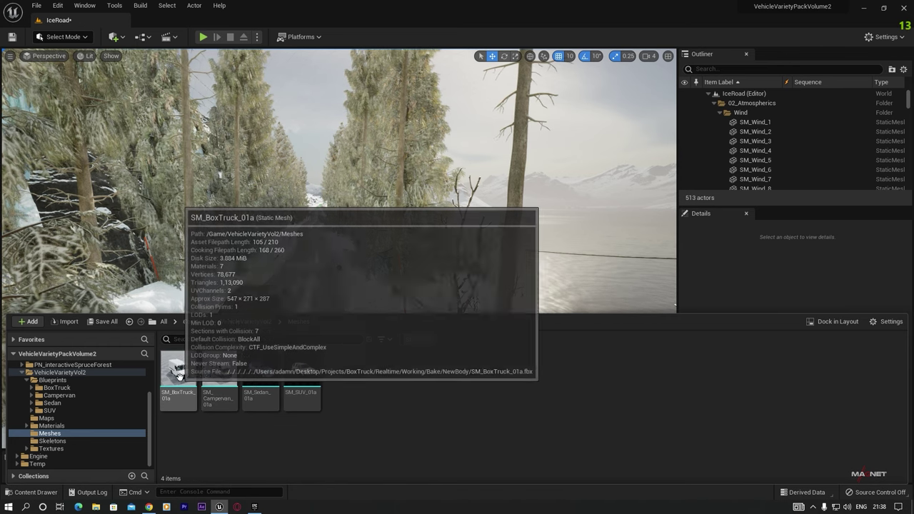
Place SM_Campervan_01a on the road ahead of the sedan, shift it to the lake-side edge and lower it onto the ground
drag(218, 372, 331, 254)
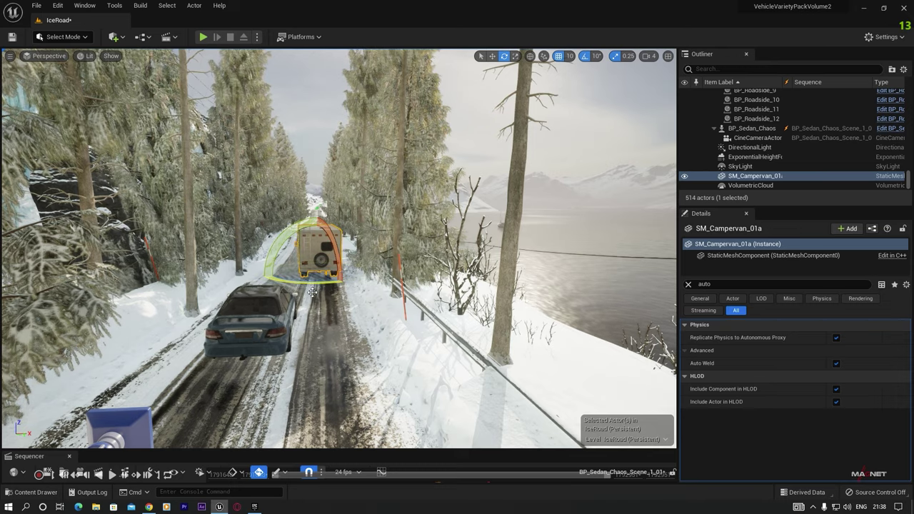
key(w)
right_drag(338, 249, 357, 254)
key(w)
right_drag(367, 340, 368, 340)
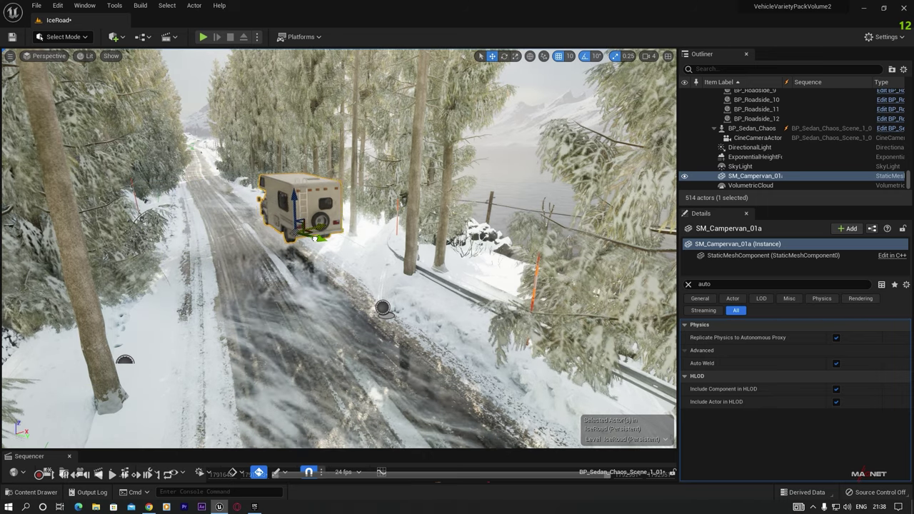
key(w)
right_drag(339, 248, 339, 249)
key(a)
alt+drag(511, 249, 240, 243)
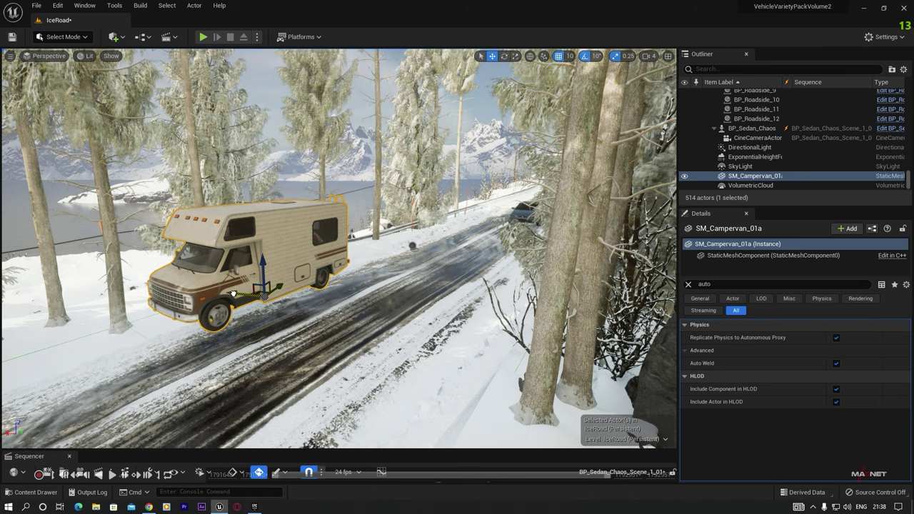
drag(233, 292, 252, 272)
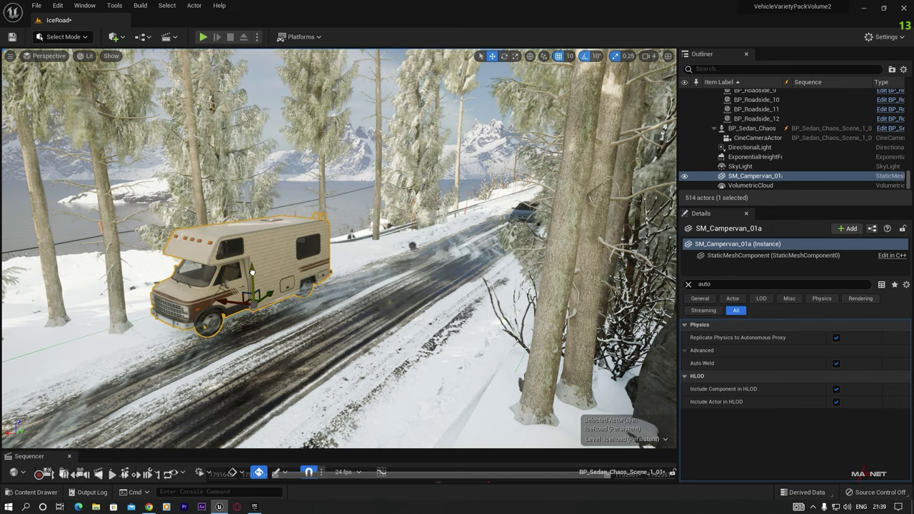
Pick the blowing-snow mesh SM_Wind_4 over the road between the campervan and the sedan and hide it
click(354, 210)
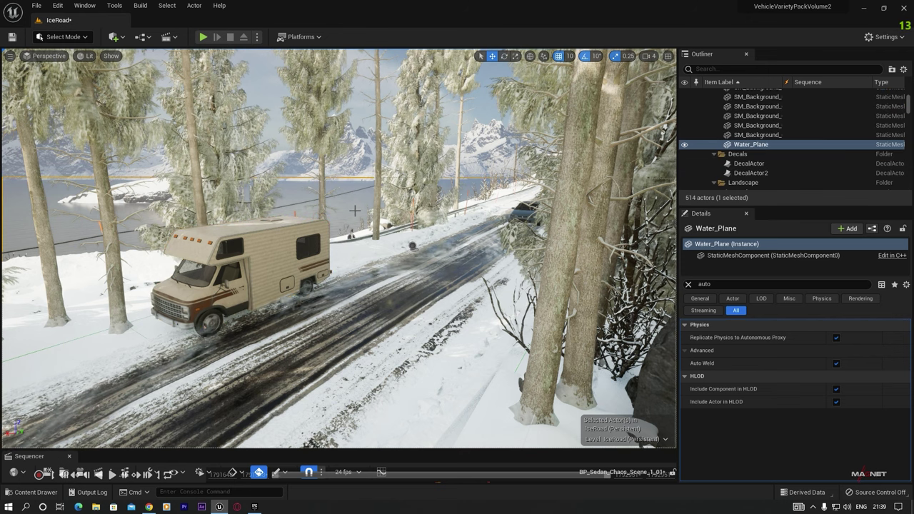
right_drag(403, 317, 388, 288)
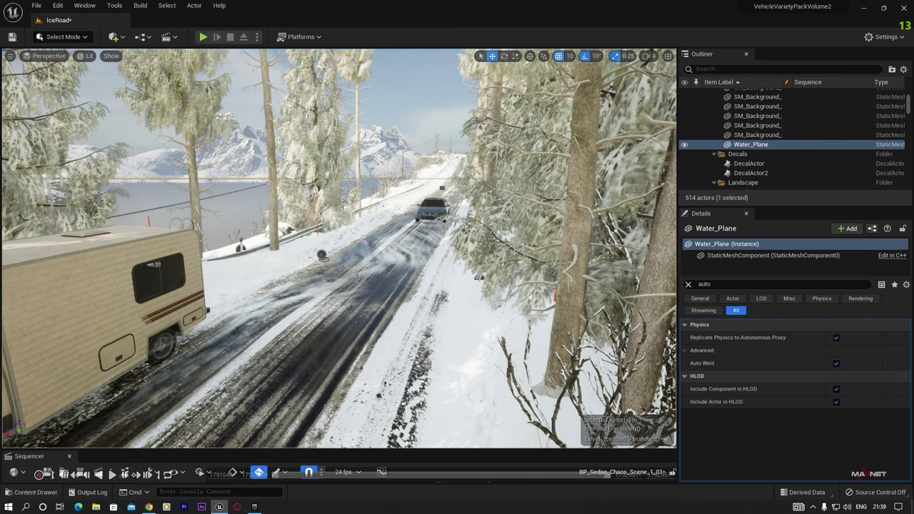
click(386, 256)
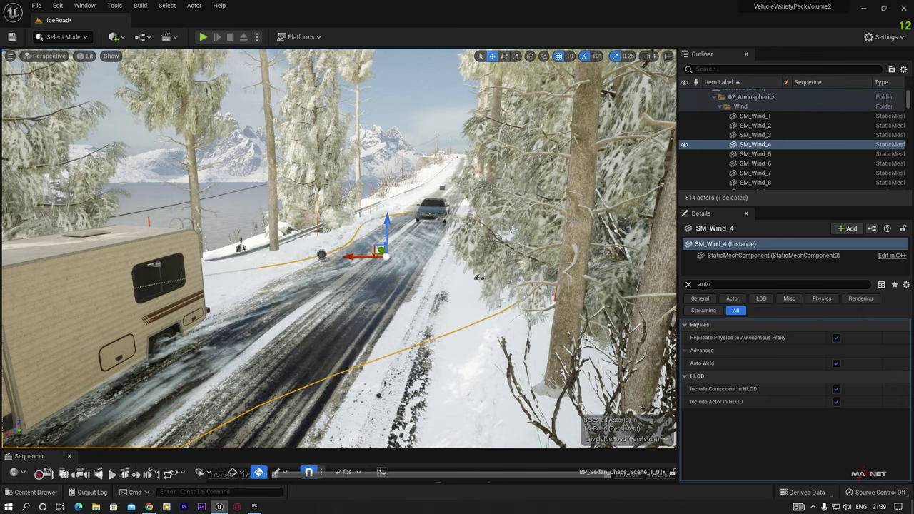
click(684, 145)
click(739, 107)
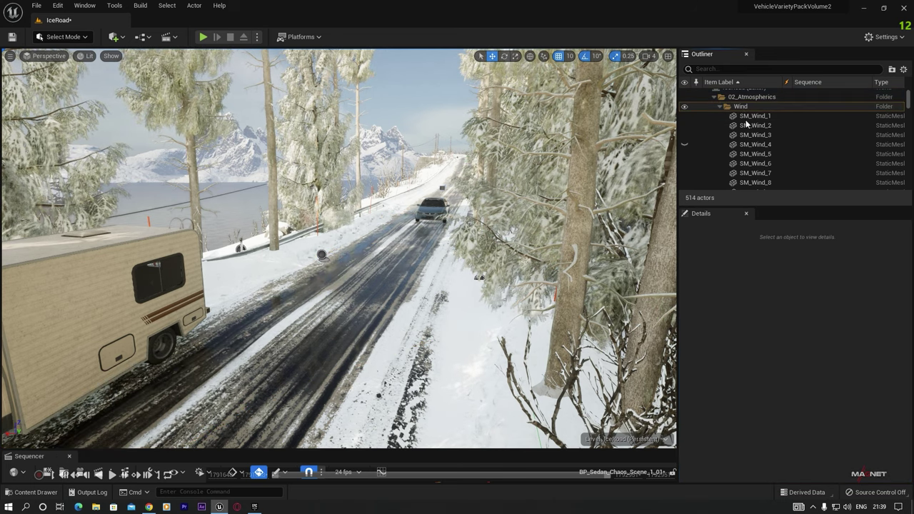
Delete all the wind meshes from SM_Wind_1 to SM_Wind_18 in the Wind folder
click(750, 116)
scroll(755, 170, down, 4)
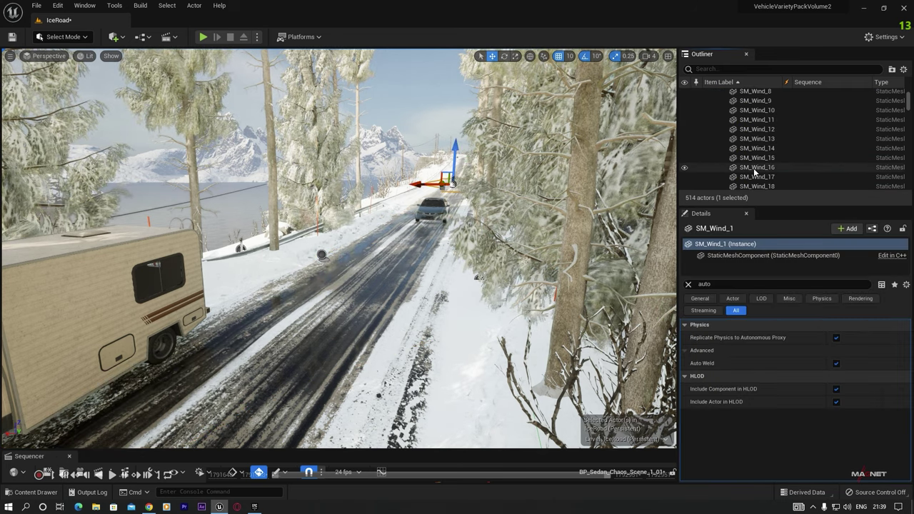
scroll(755, 169, down, 4)
scroll(762, 157, up, 1)
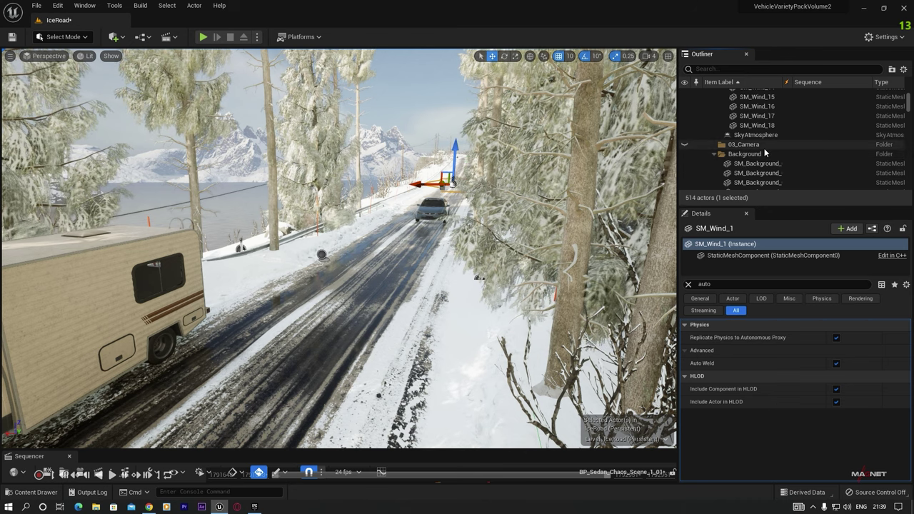
scroll(764, 153, up, 2)
shift+click(762, 154)
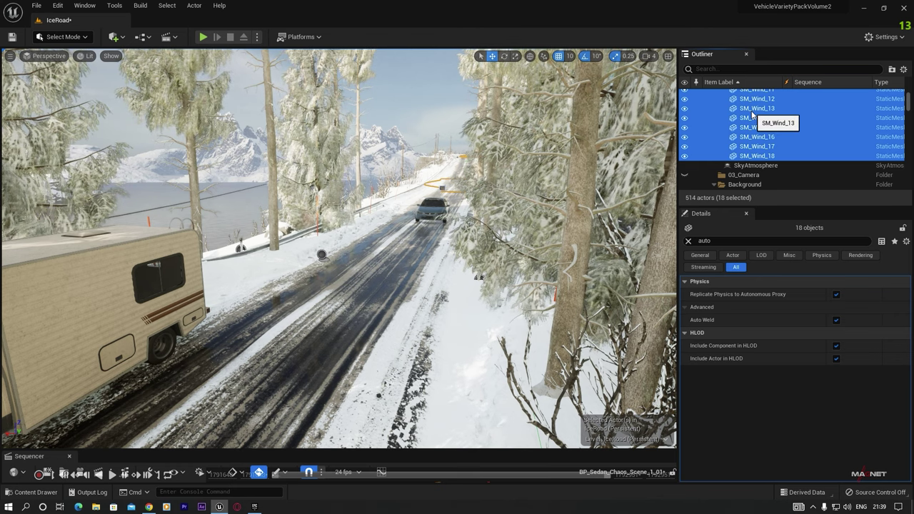
key(Delete)
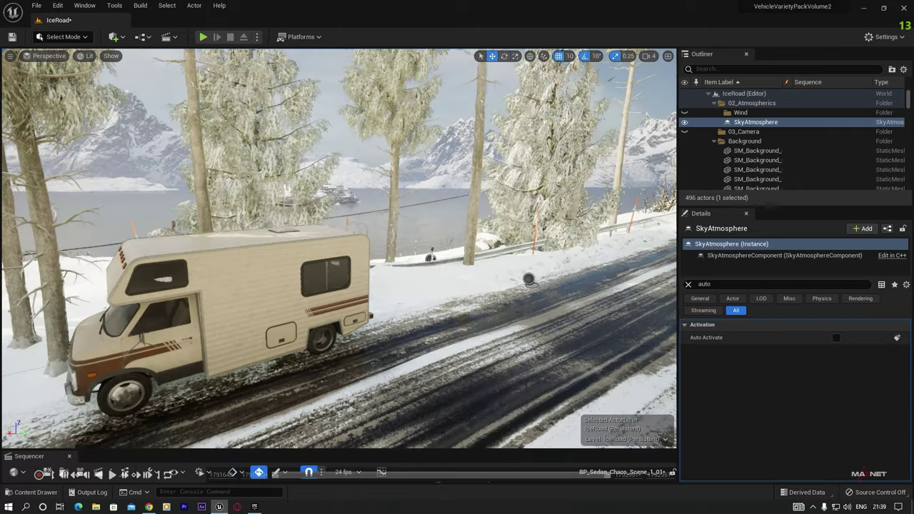
Look through the CineCameraActor and enlarge the Sequencer so its tracks and timeline are accessible
right_drag(339, 248, 472, 227)
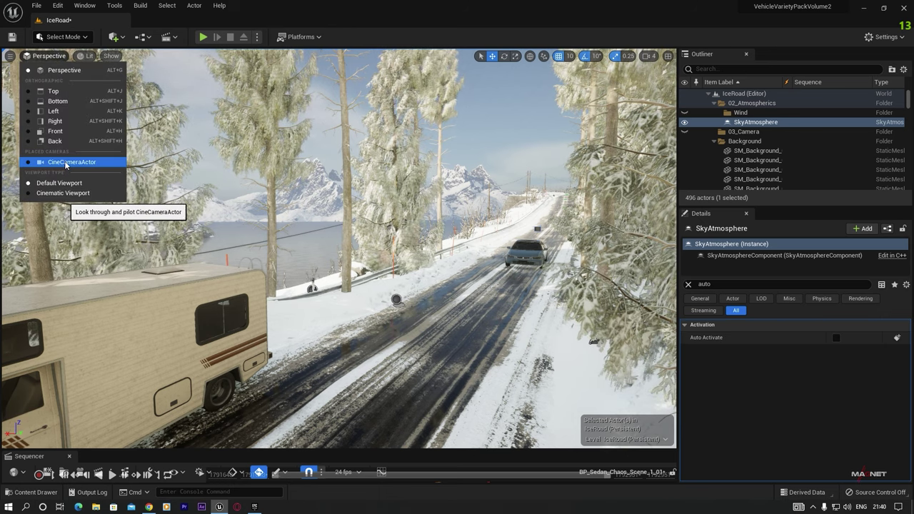
click(64, 163)
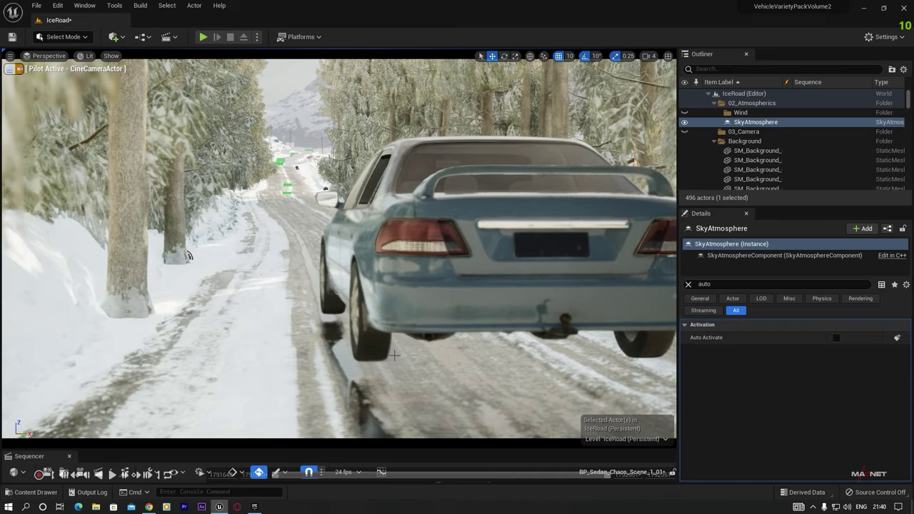
click(156, 446)
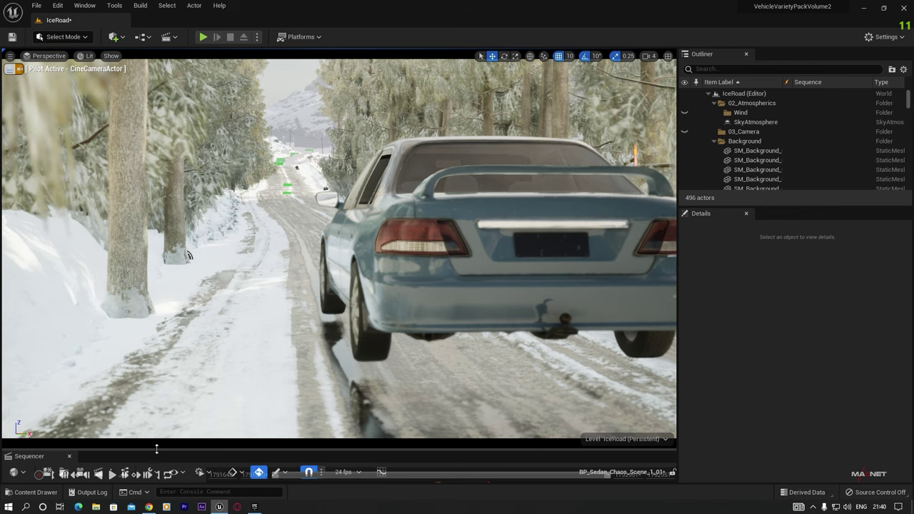
drag(157, 449, 162, 303)
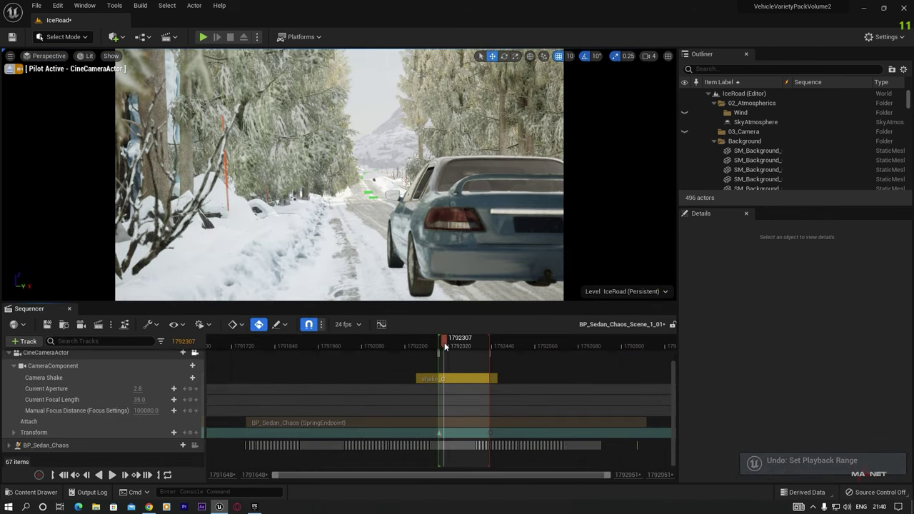
Preview the chase shot and shift the playback range earlier to start near the beginning of the camera shake section
key(space)
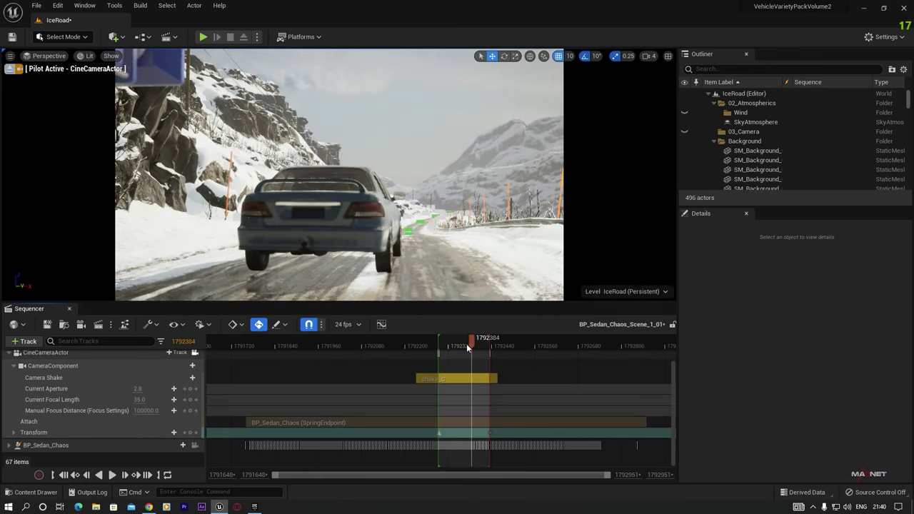
click(447, 346)
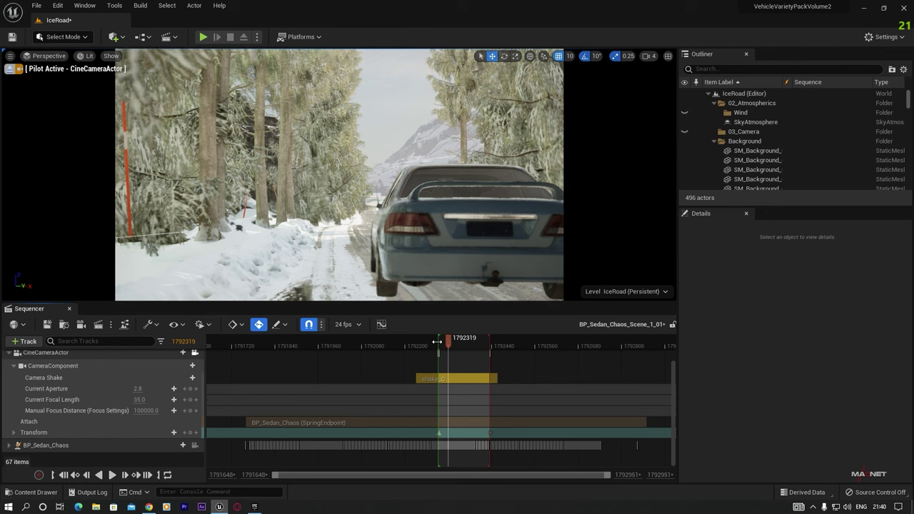
drag(422, 343, 417, 345)
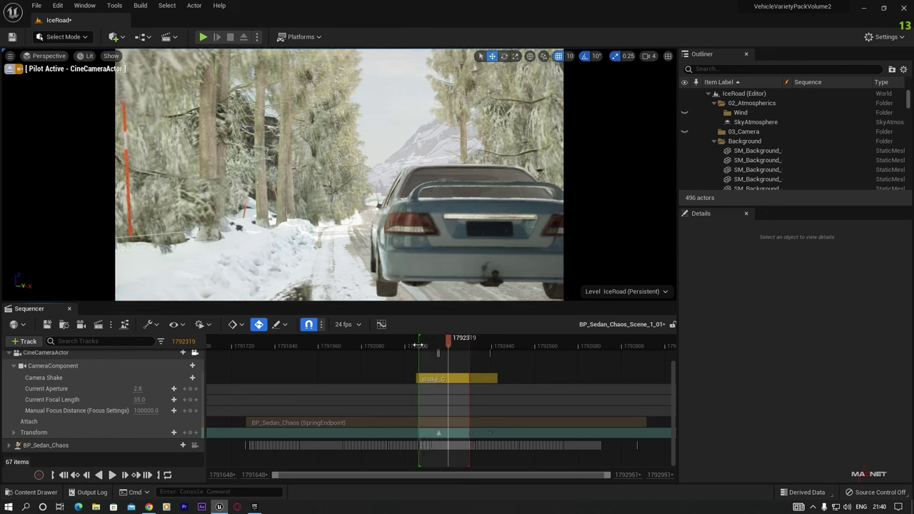
click(425, 346)
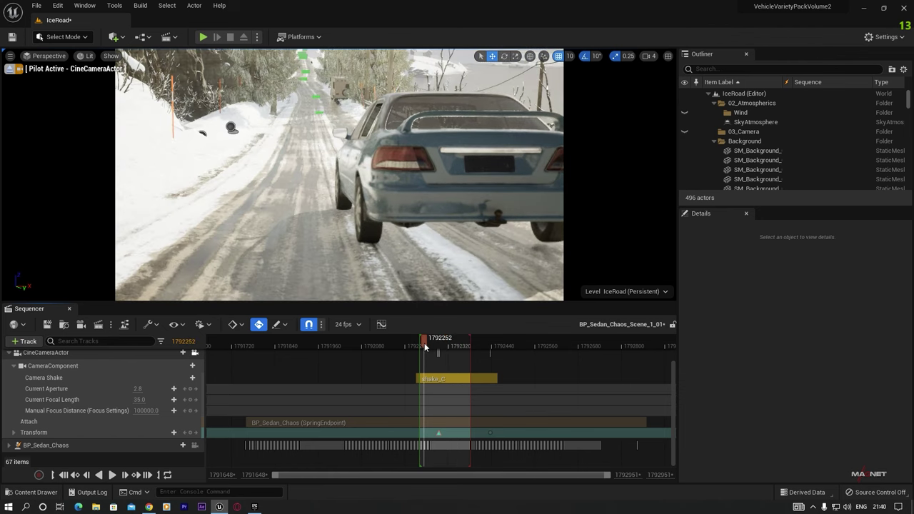
Move the camera's last transform keyframe earlier, to the end of the playback range, and preview the chase shot around that change
key(space)
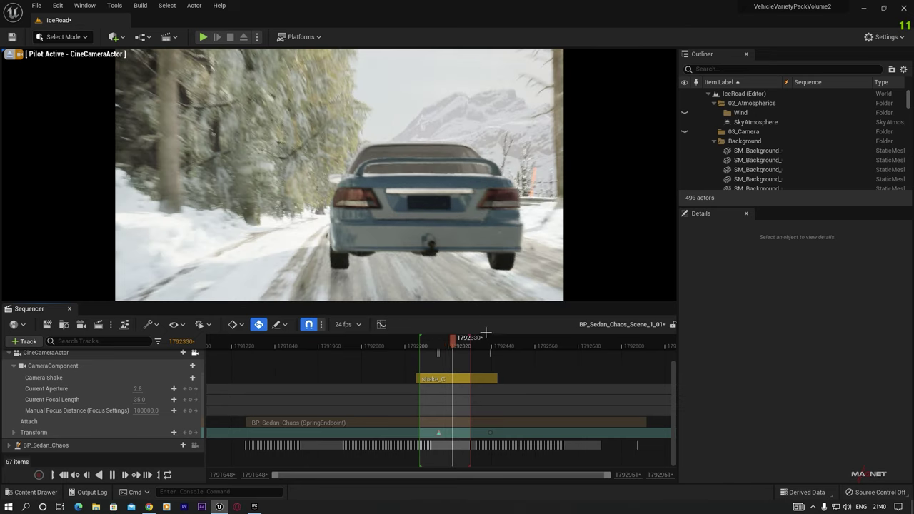
key(space)
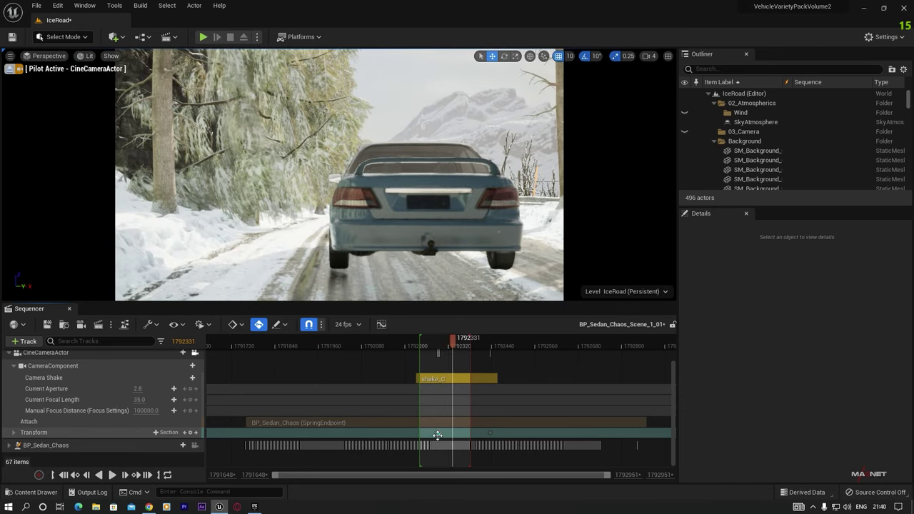
click(437, 435)
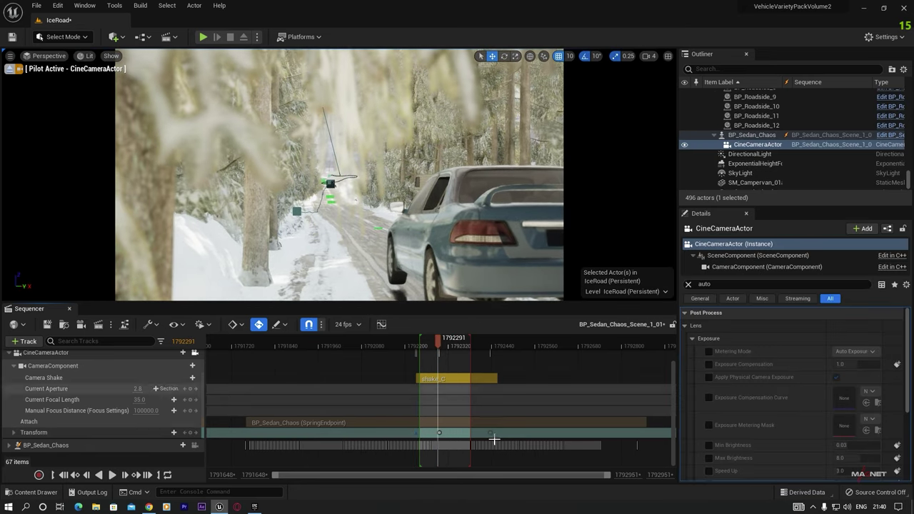
drag(489, 440, 469, 440)
drag(438, 337, 428, 345)
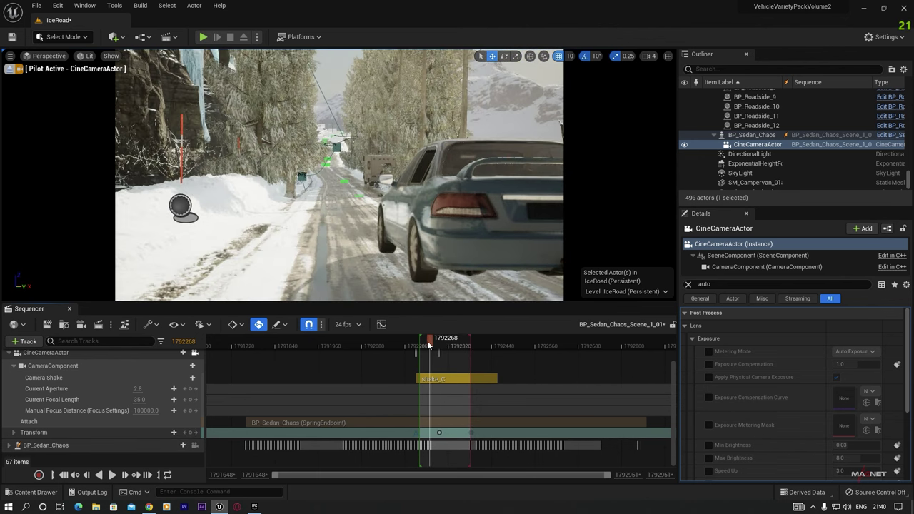
key(space)
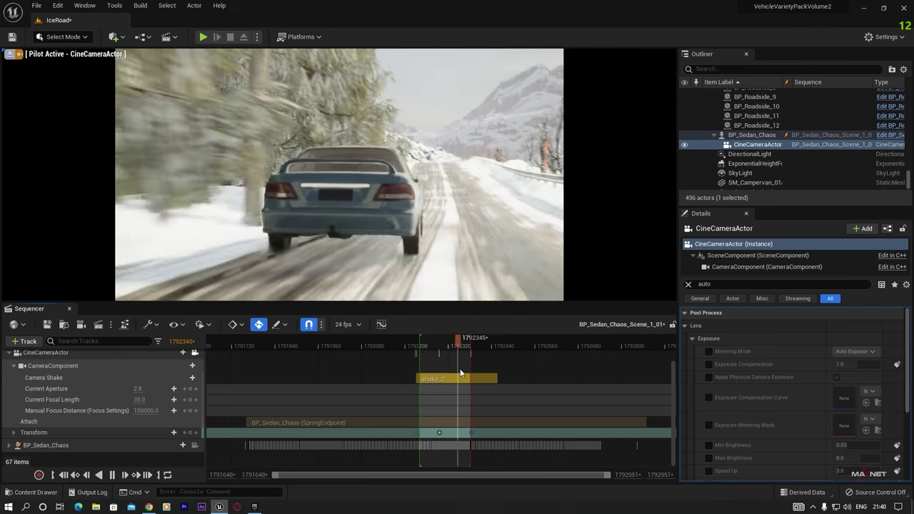
key(space)
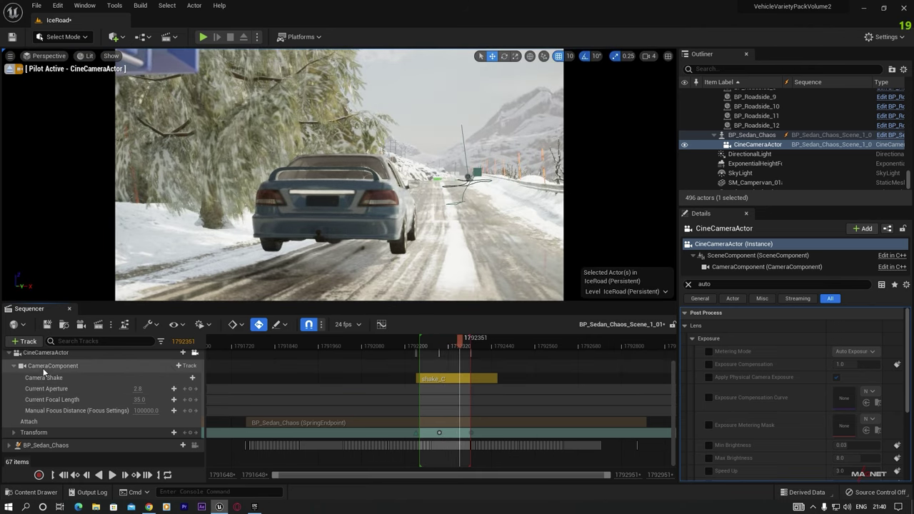
Set the CameraComponent's filmback to 16:9 DSLR and lower its current focal length to about 20.73
click(75, 366)
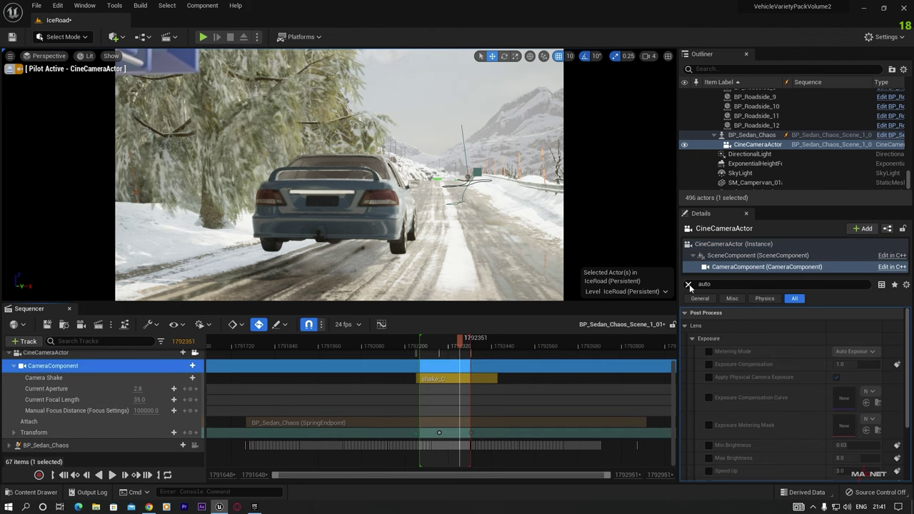
click(689, 285)
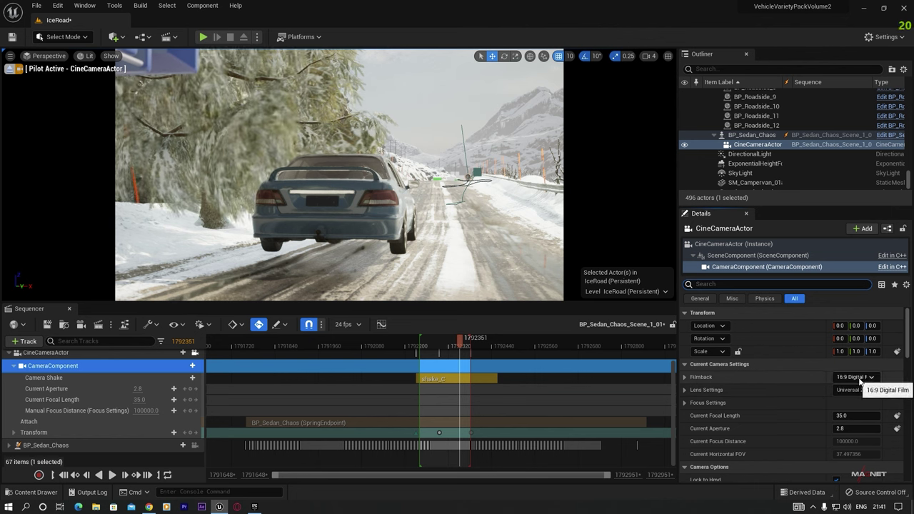
click(853, 377)
click(849, 276)
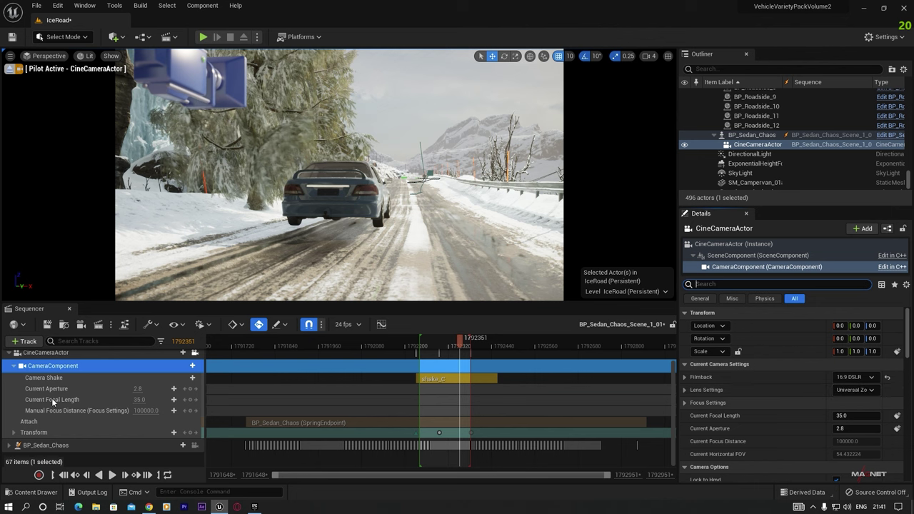
drag(139, 399, 169, 399)
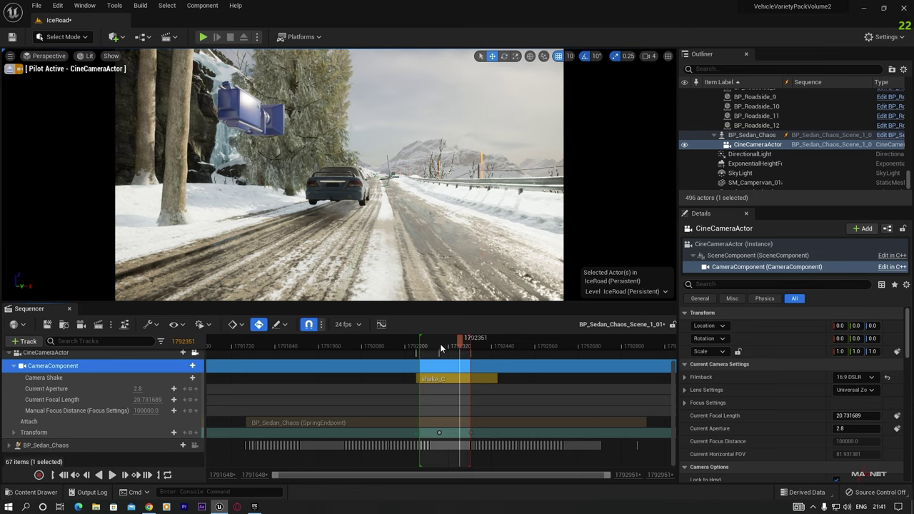
Play and scrub through the chase shot from the start of the playback range to review the wider camera framing
drag(440, 348, 423, 352)
key(space)
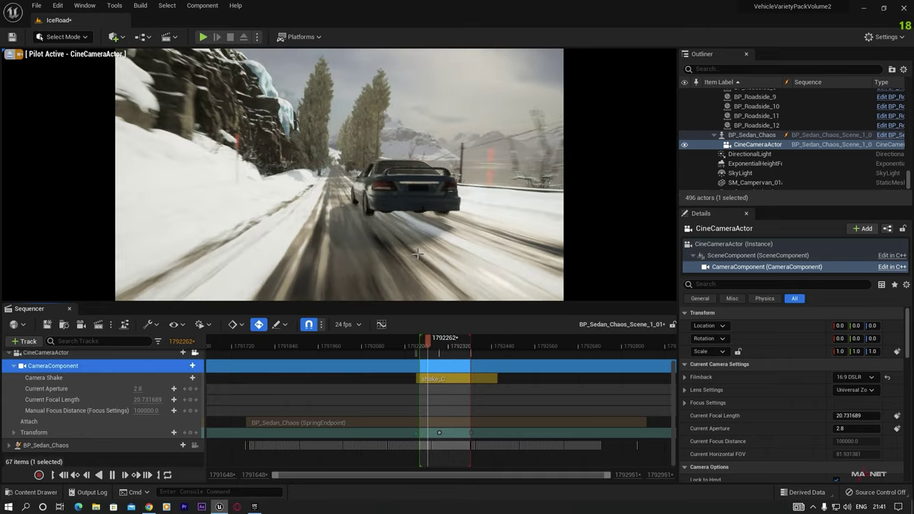
key(space)
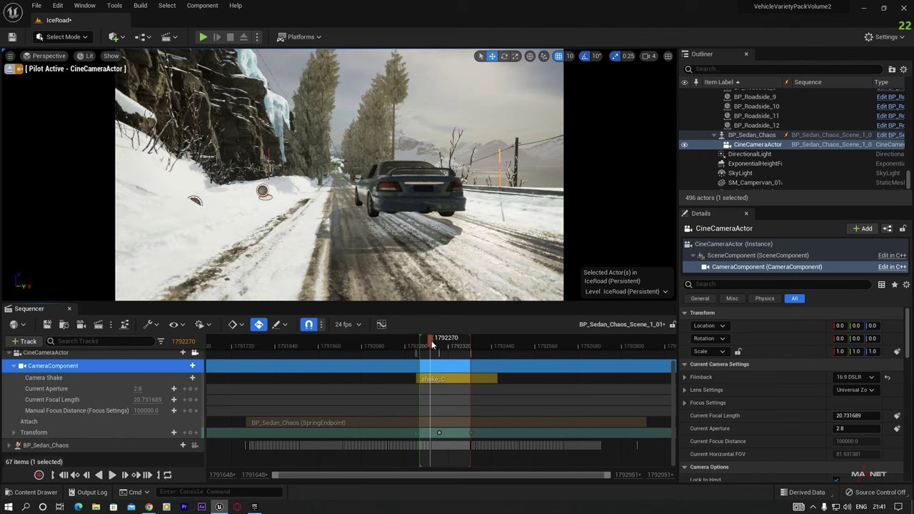
drag(431, 347, 422, 347)
key(g)
key(space)
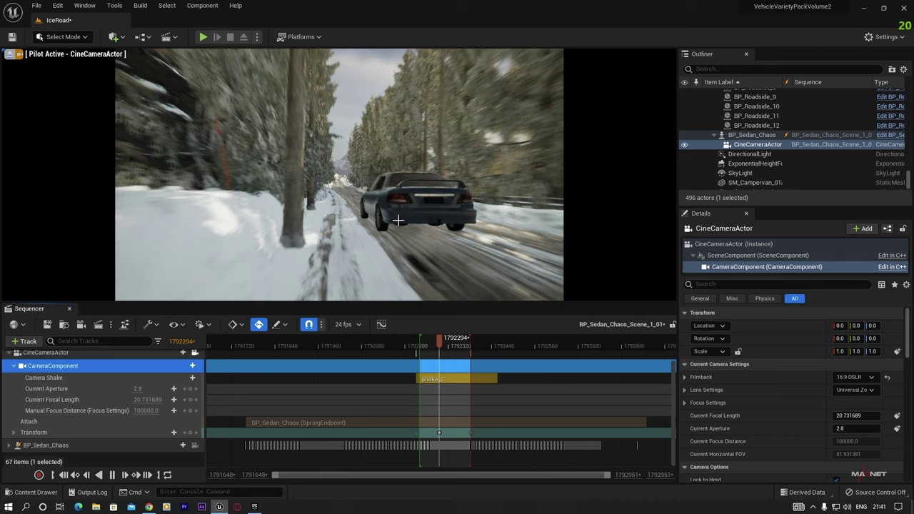
key(space)
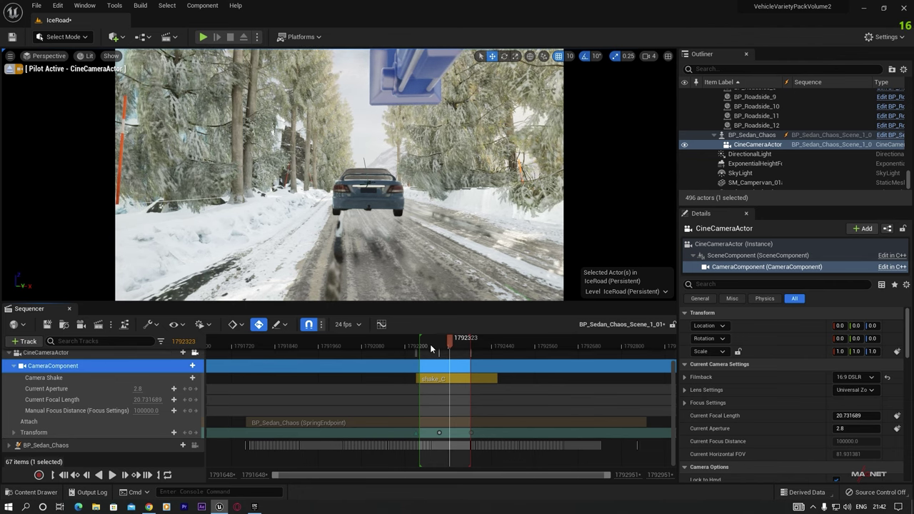
drag(431, 348, 446, 348)
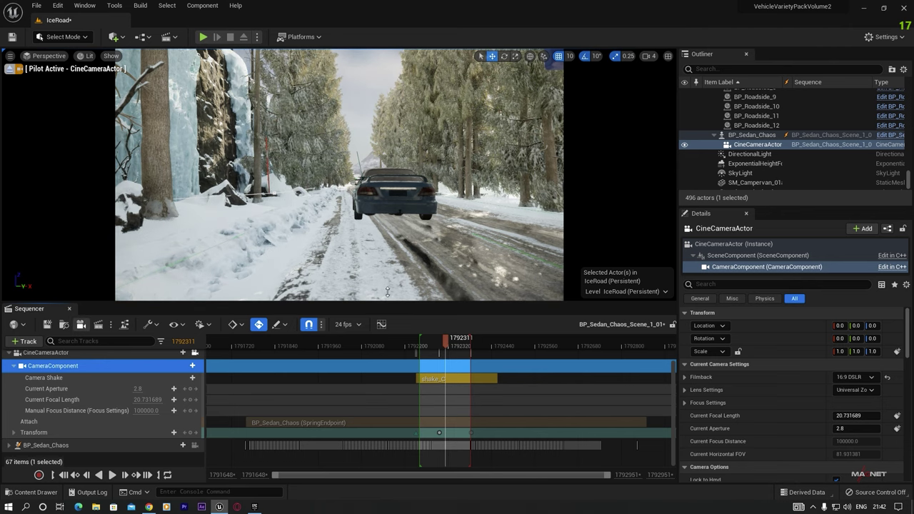
Render the shot as a PNG image sequence at 1280 x 720 into F:/ue output/car/New folder, and close the render settings
click(101, 326)
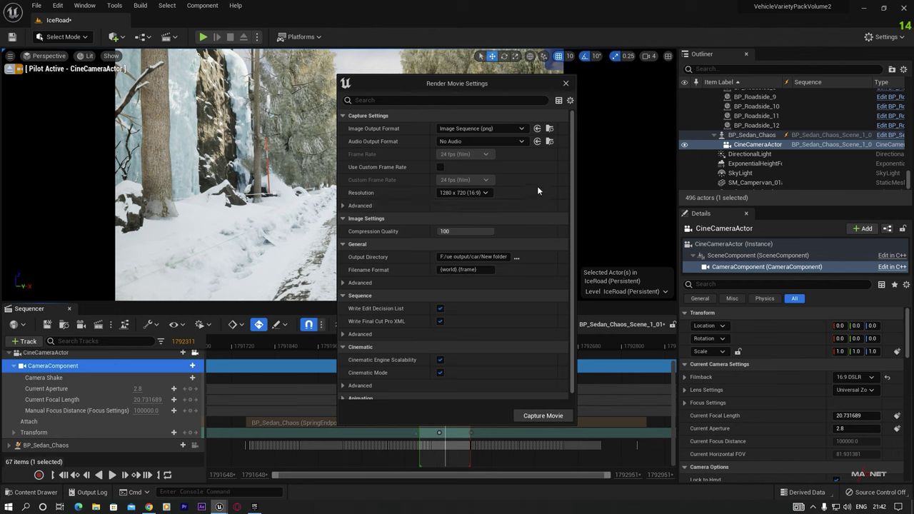
click(521, 129)
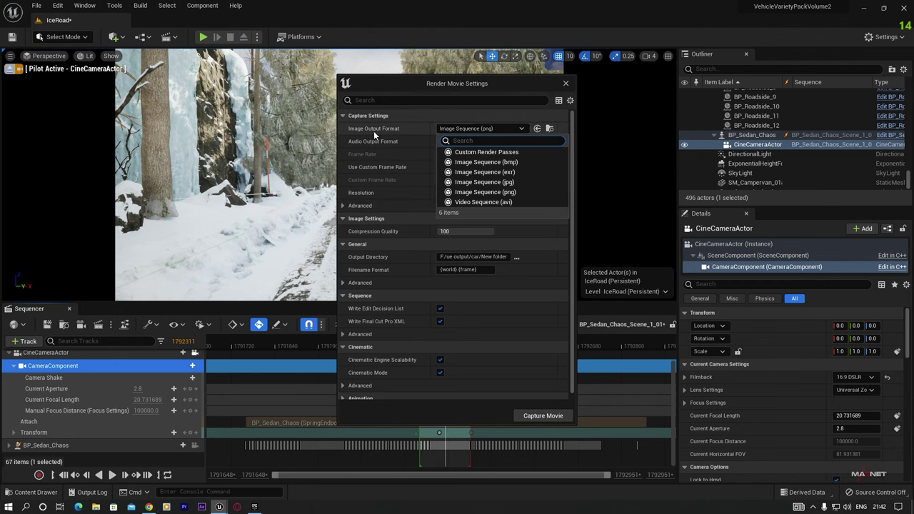
click(486, 192)
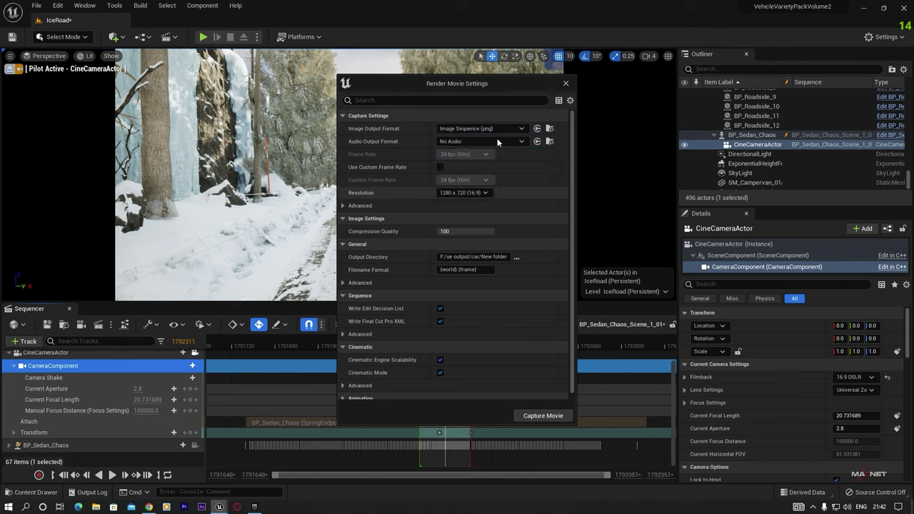
click(516, 257)
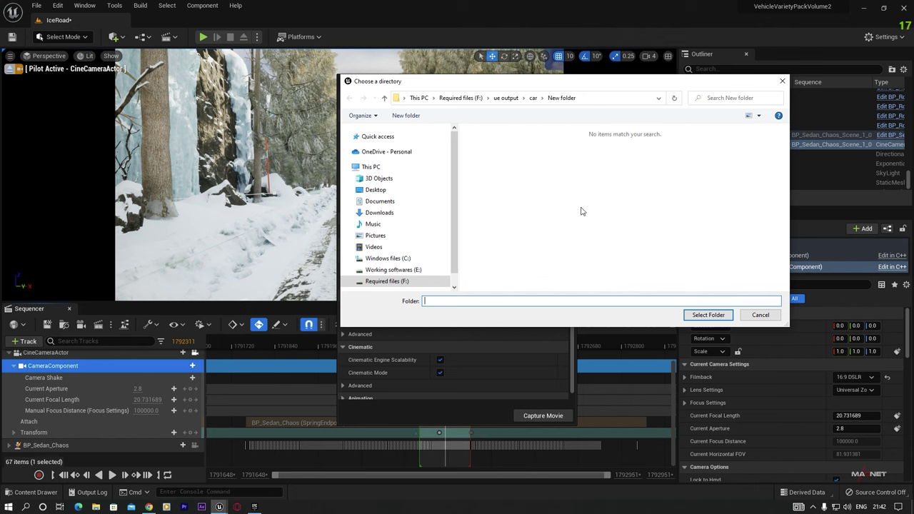
click(707, 315)
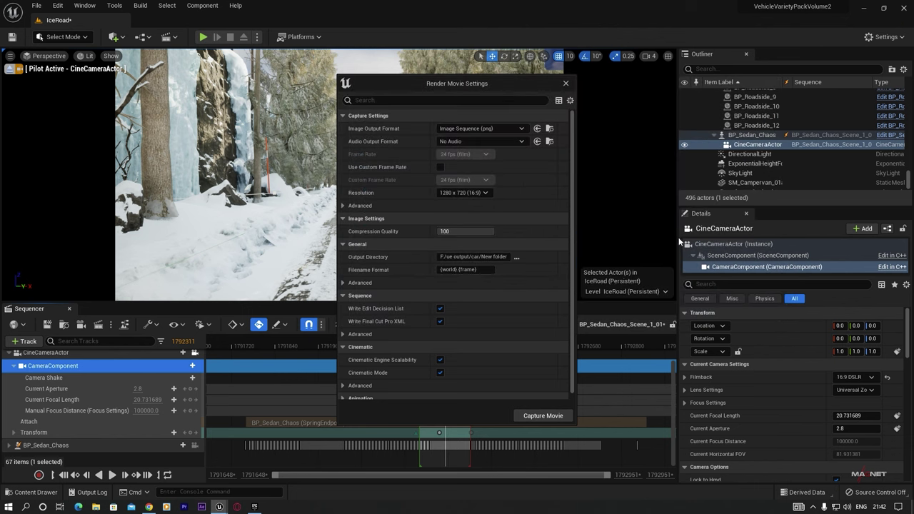
click(539, 415)
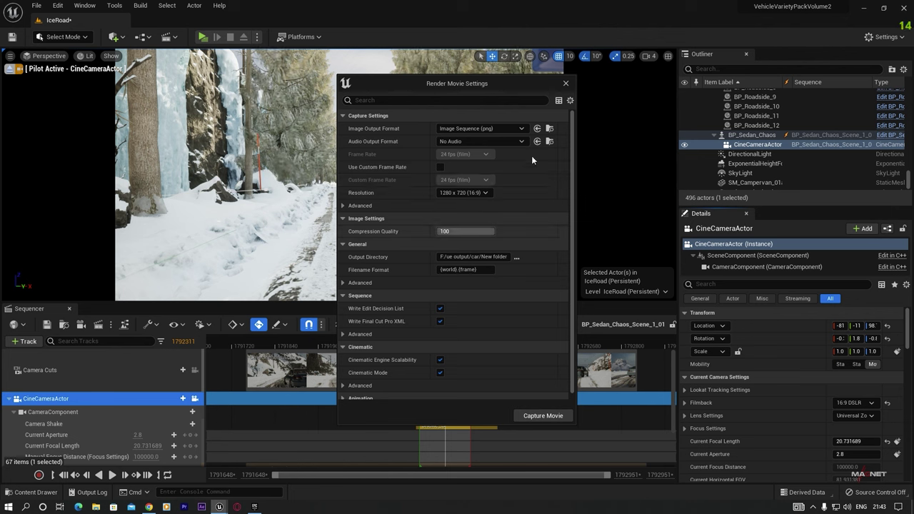
click(566, 85)
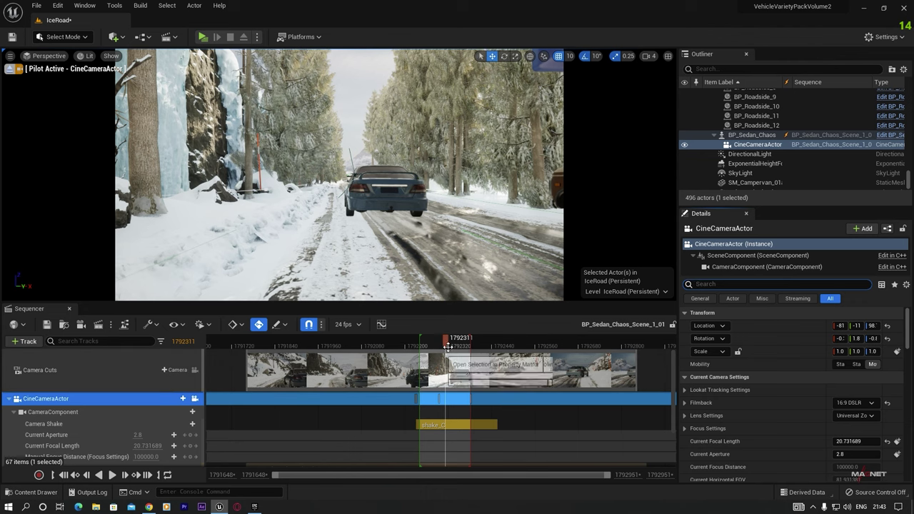
Inspect the sedan in mid-shot and open the BP_Sedan_Chaos blueprint from VehicleVarietyVol2/Blueprints/Sedan
drag(433, 348, 437, 347)
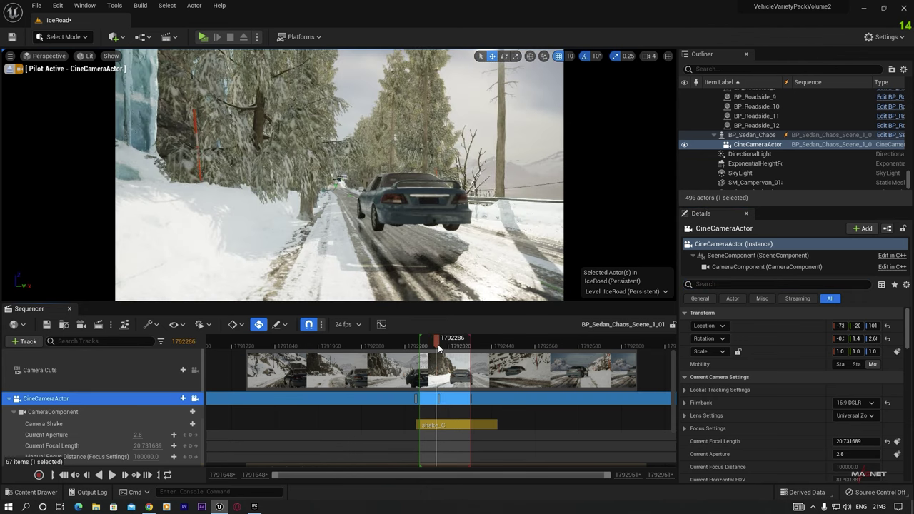
click(31, 496)
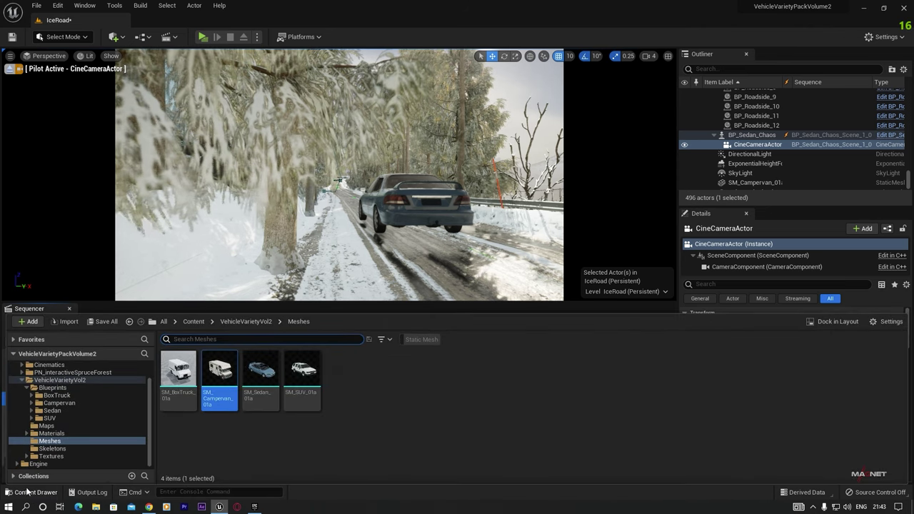
click(60, 380)
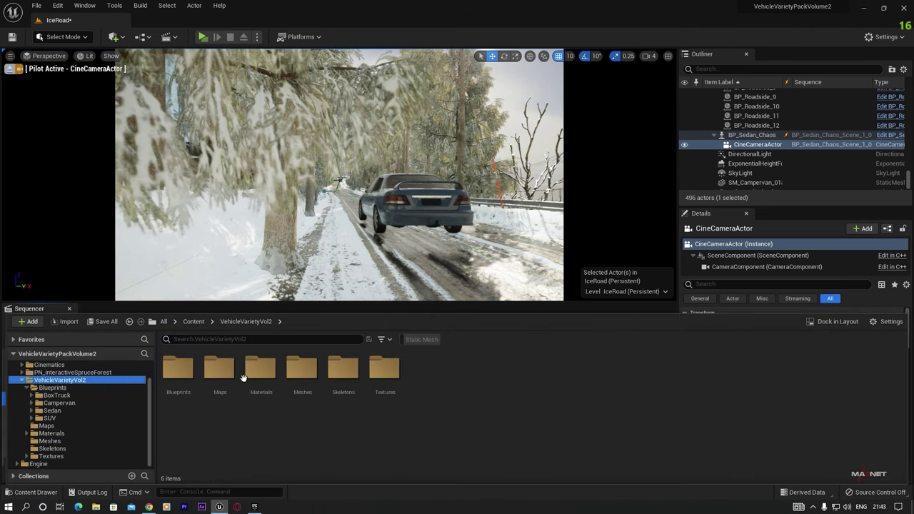
double_click(176, 377)
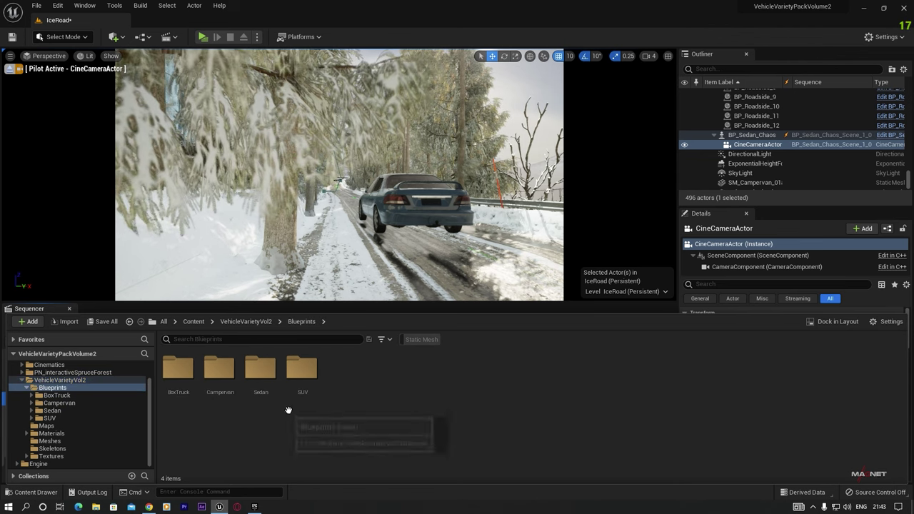
double_click(260, 368)
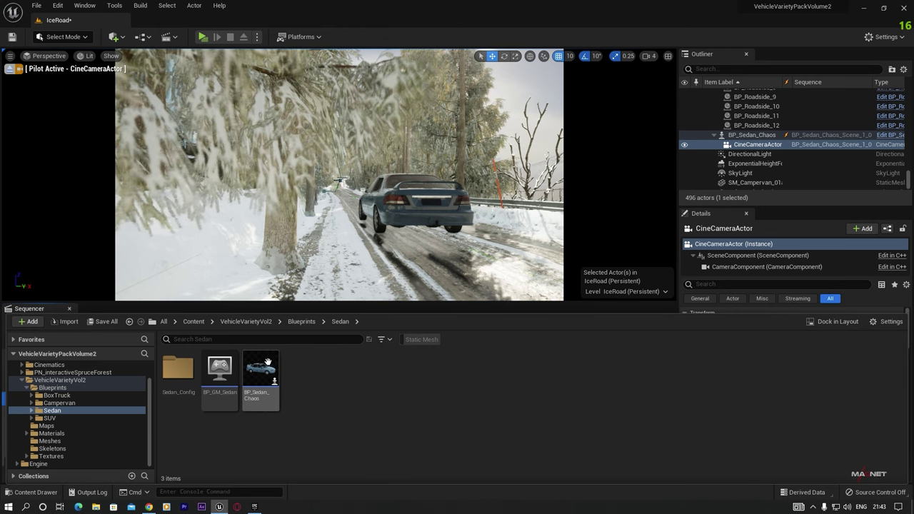
mouse_move(260, 371)
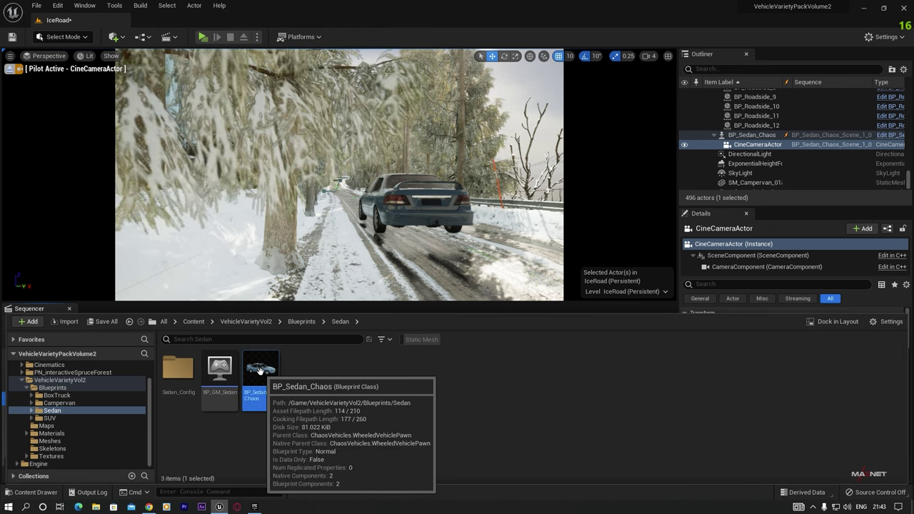
double_click(258, 369)
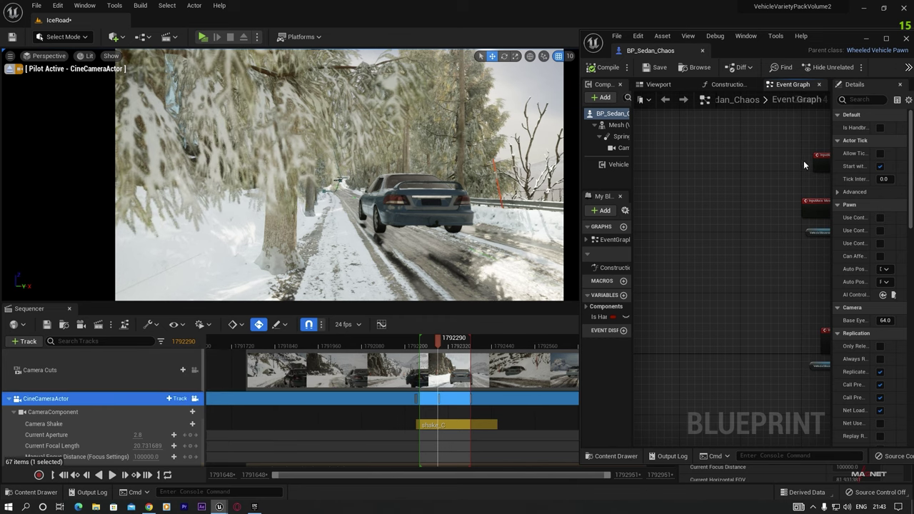
Disable Simulate Physics on the sedan blueprint's VehicleMesh component, compile the blueprint and close its editor
drag(816, 44, 644, 40)
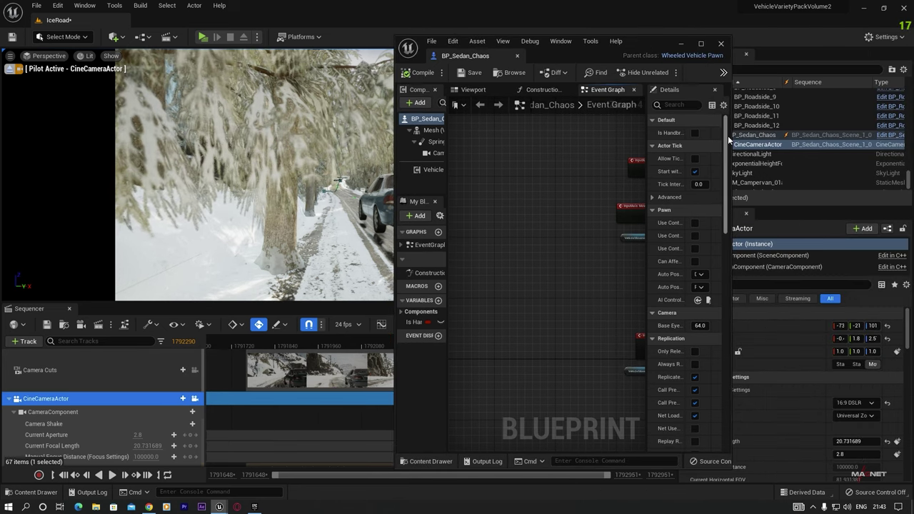
drag(729, 134, 824, 133)
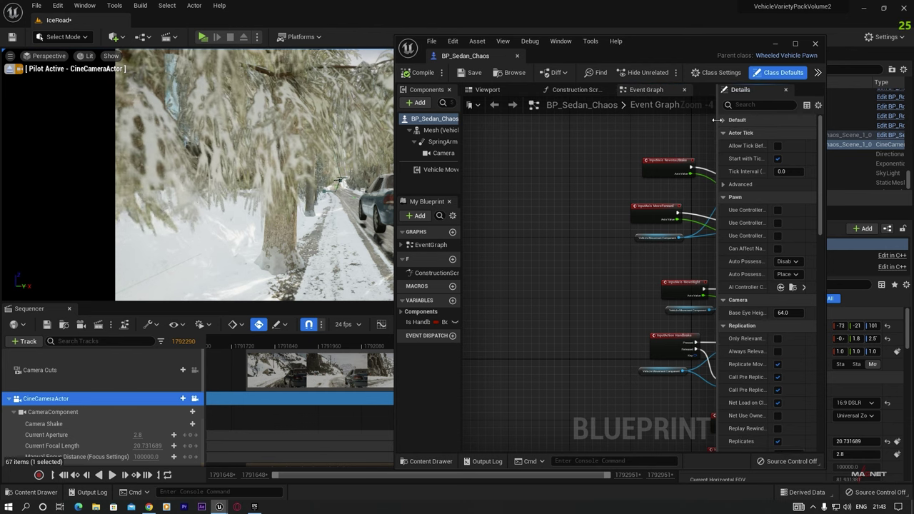
drag(717, 121, 593, 125)
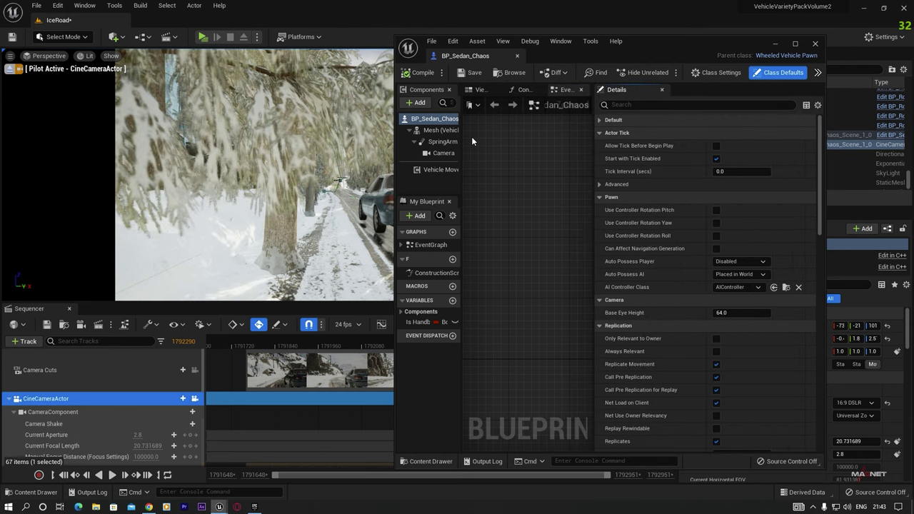
drag(461, 118, 494, 127)
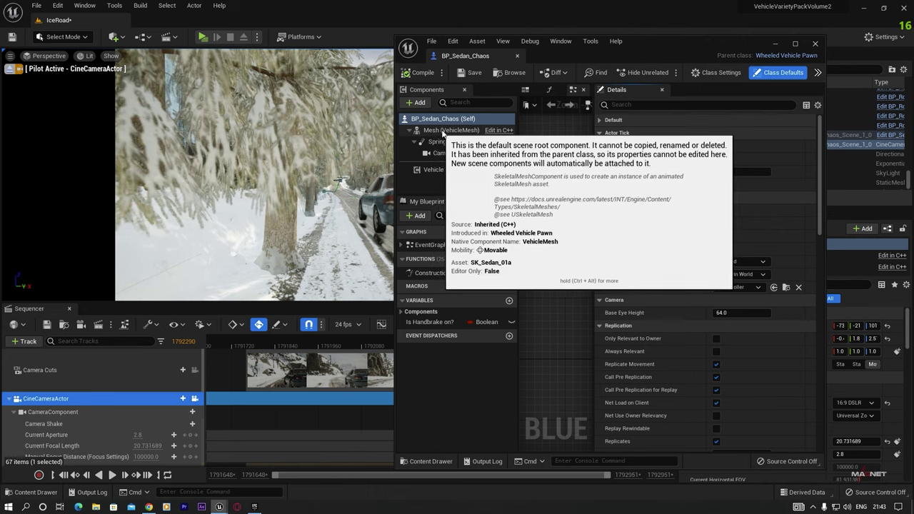
click(446, 130)
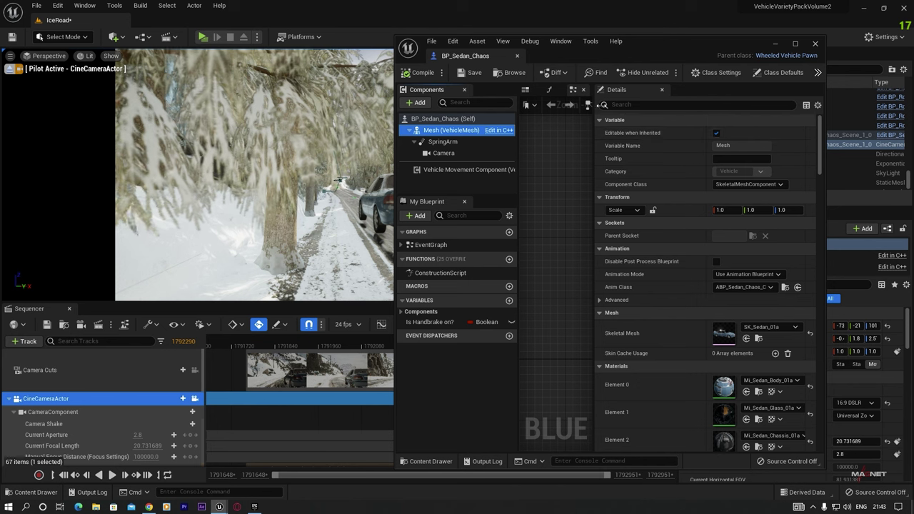
click(637, 104)
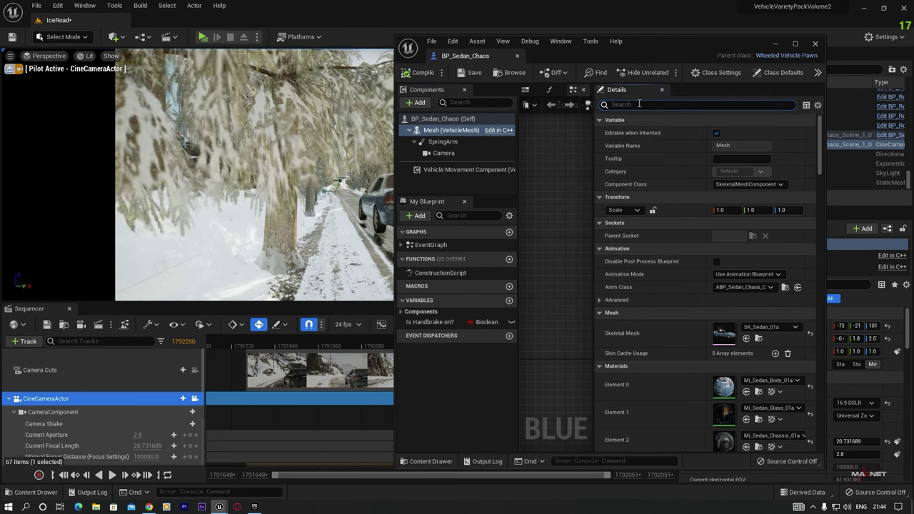
text(phys)
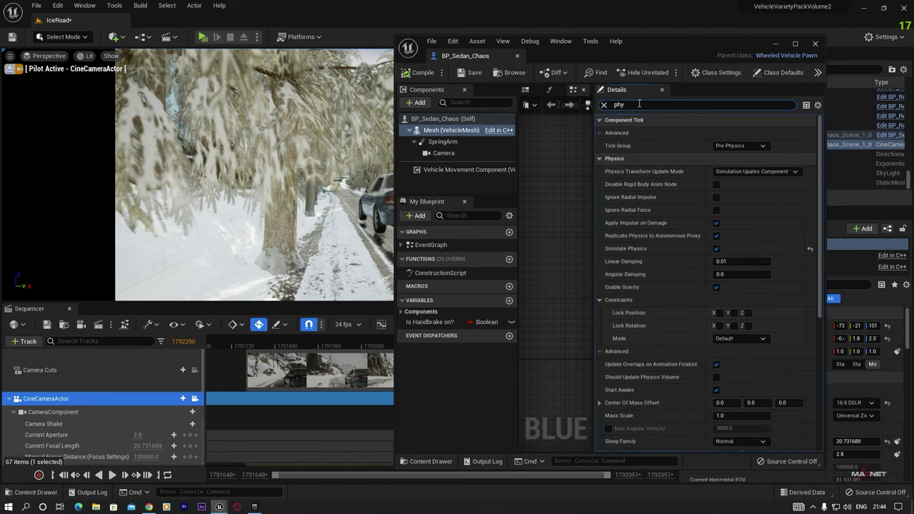
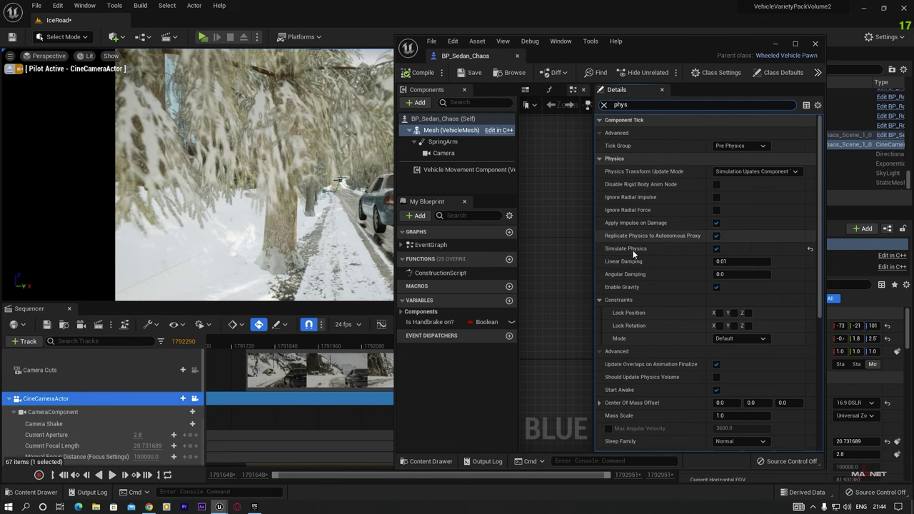
click(716, 249)
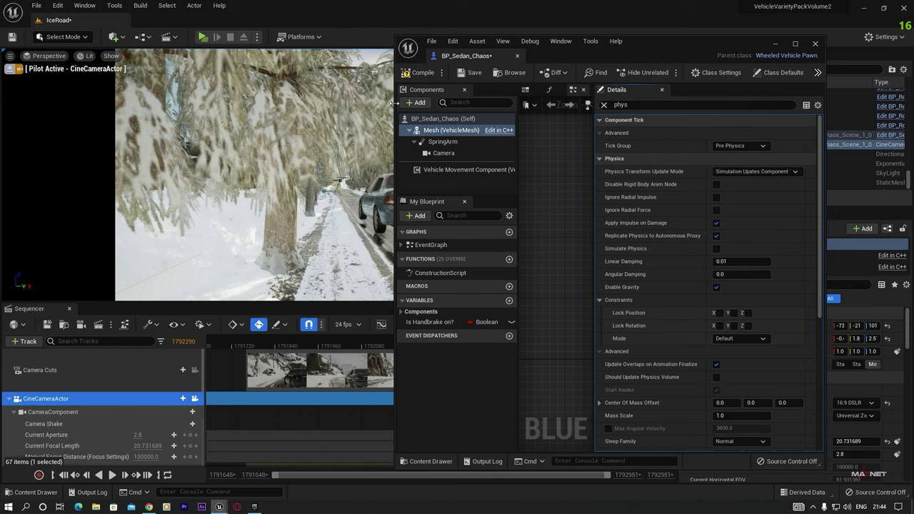
click(417, 73)
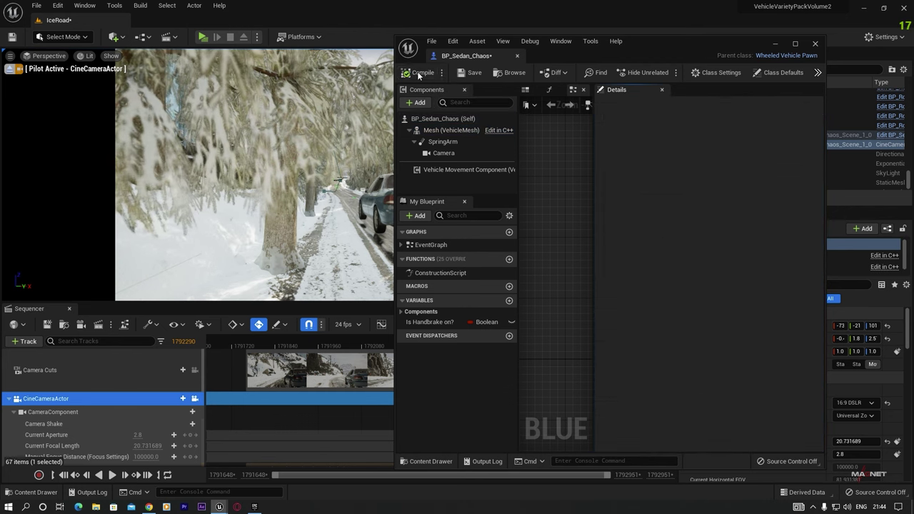
click(815, 44)
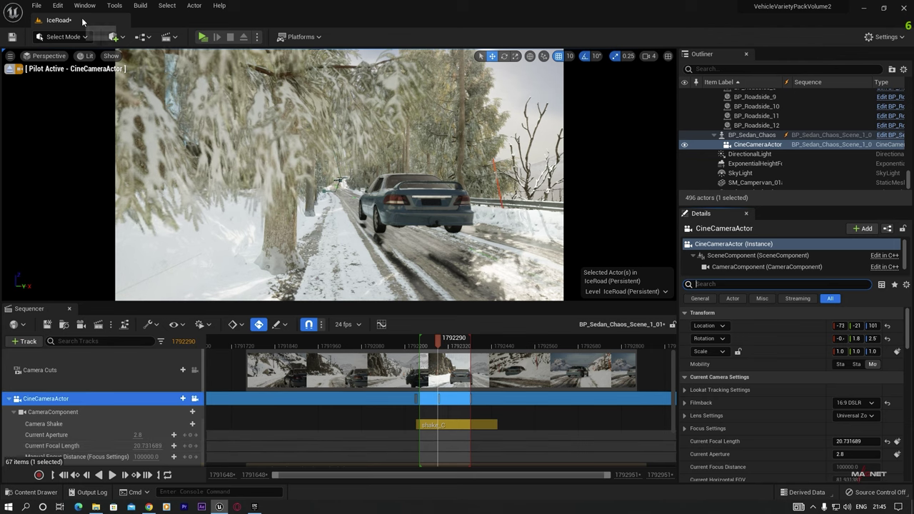
Render the shot again as a PNG image sequence at 1280 x 720, saving the modified sedan blueprint, level sequence and IceRoad level
click(98, 325)
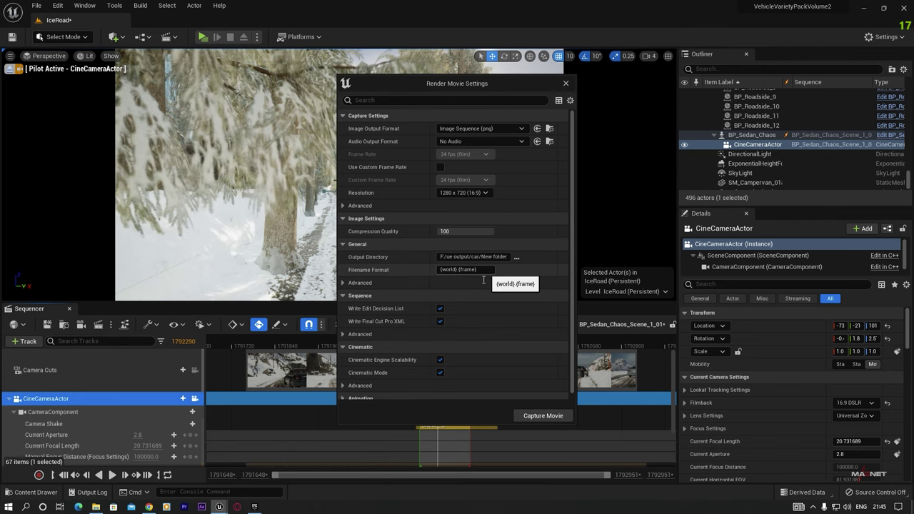
click(544, 418)
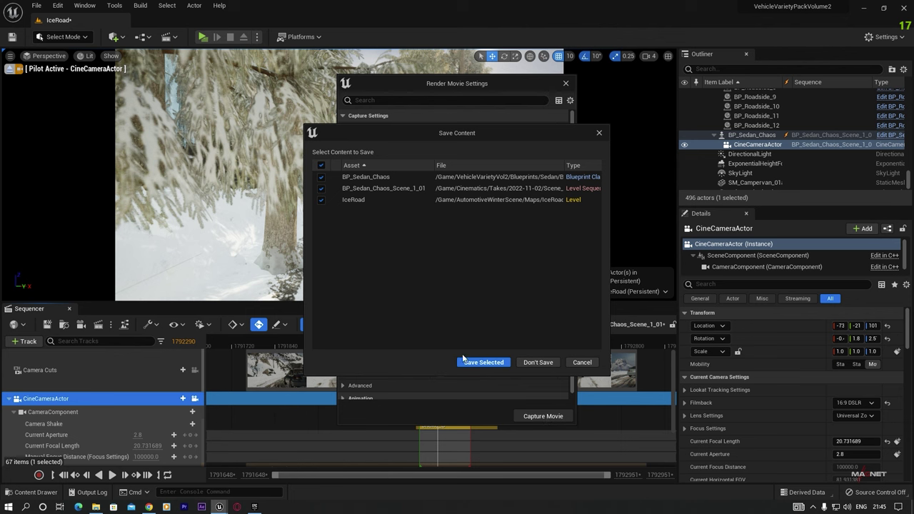
click(492, 362)
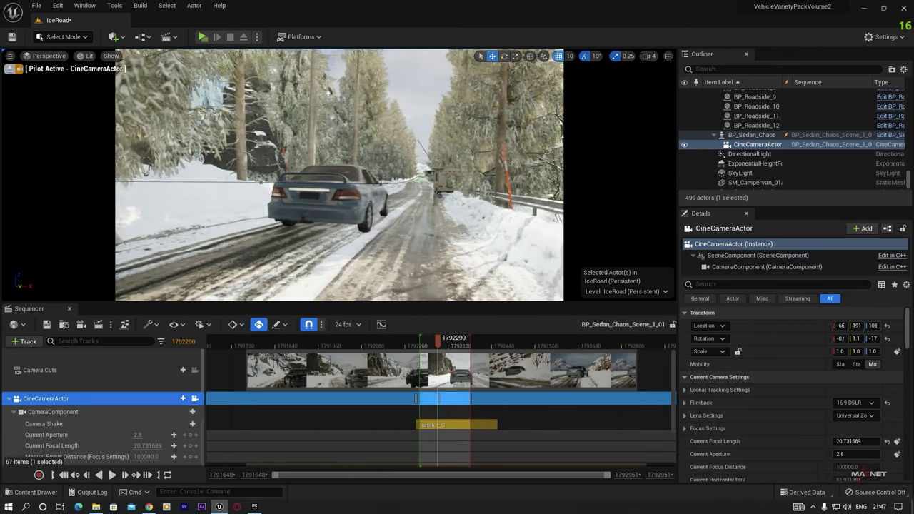
Move the piloted camera close behind the sedan and set the CameraComponent's manual focus distance to about 1115.74
right_drag(339, 174, 364, 200)
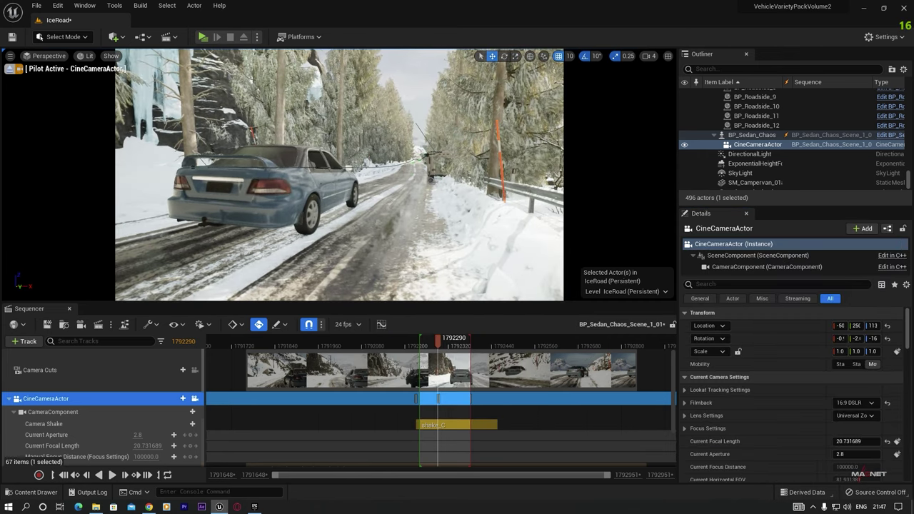
mouse_move(235, 96)
right_down()
mouse_move(223, 108)
mouse_move(221, 100)
right_up()
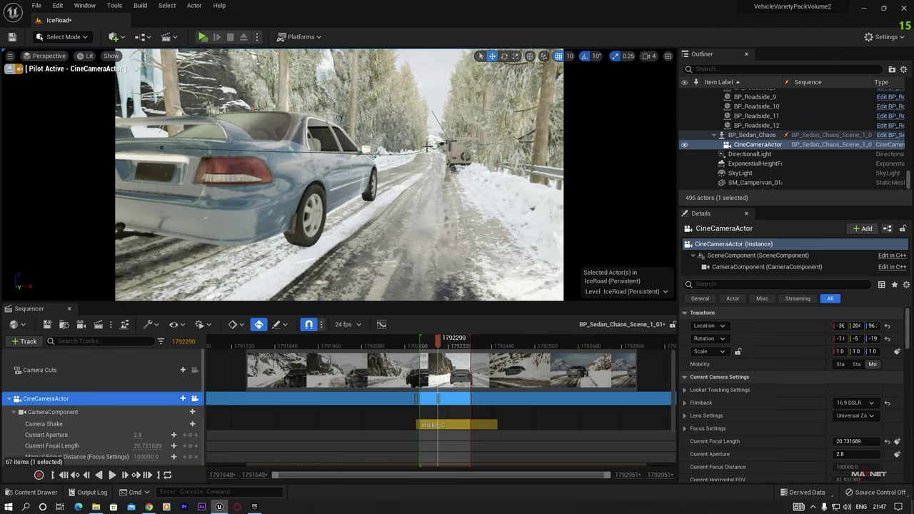
click(63, 412)
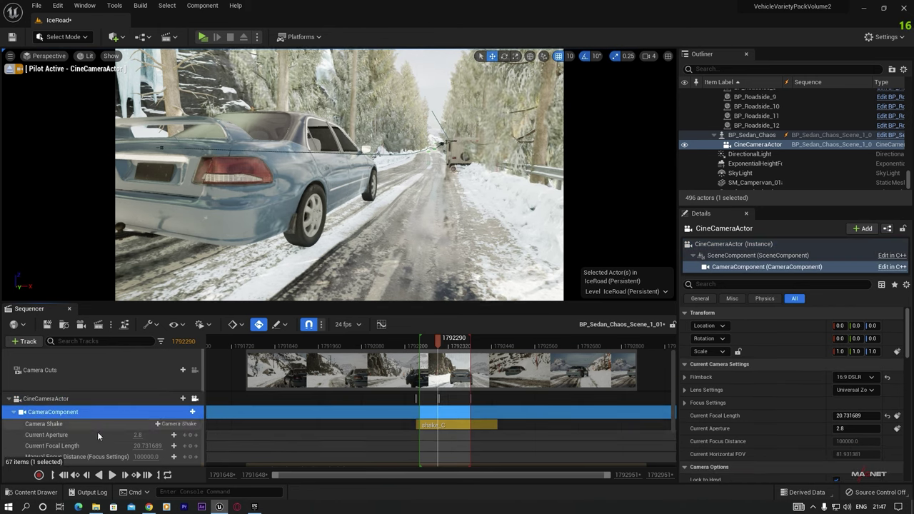
scroll(85, 433, down, 1)
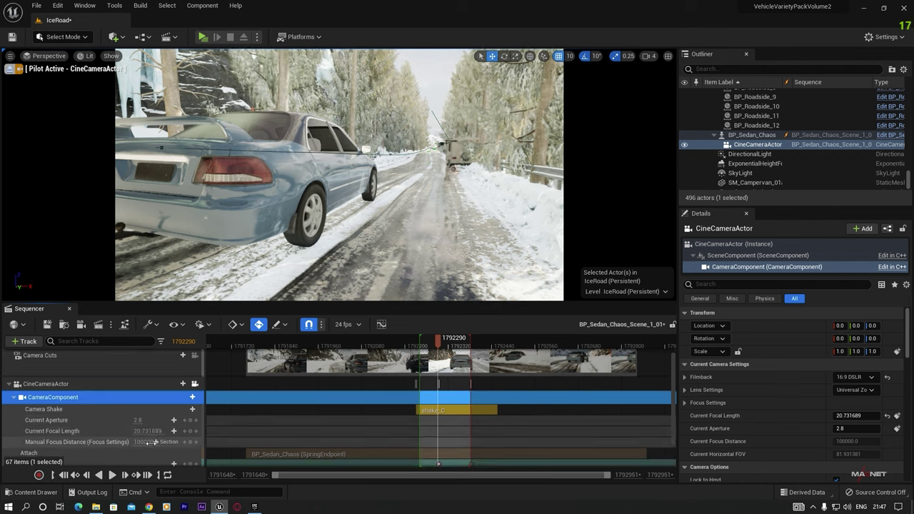
drag(155, 442, 128, 442)
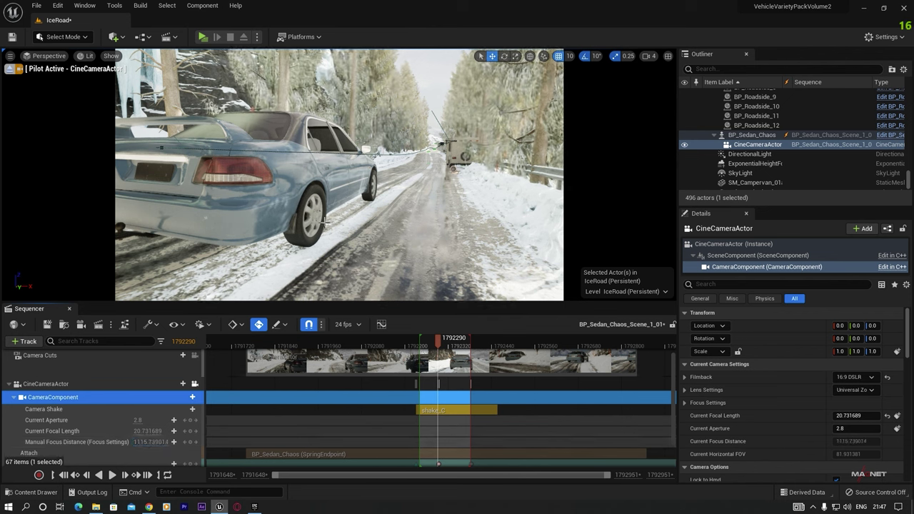
right_drag(339, 175, 318, 175)
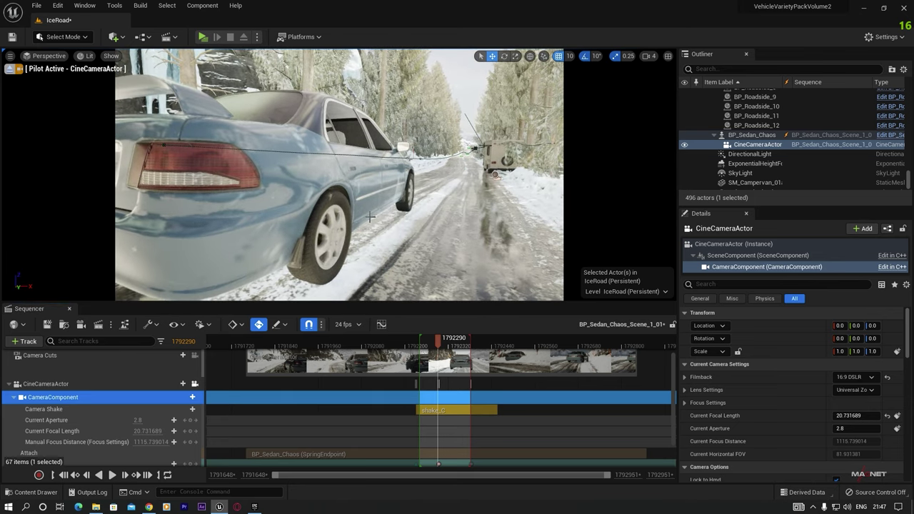
mouse_move(317, 175)
right_down()
mouse_move(325, 184)
mouse_move(314, 181)
right_up()
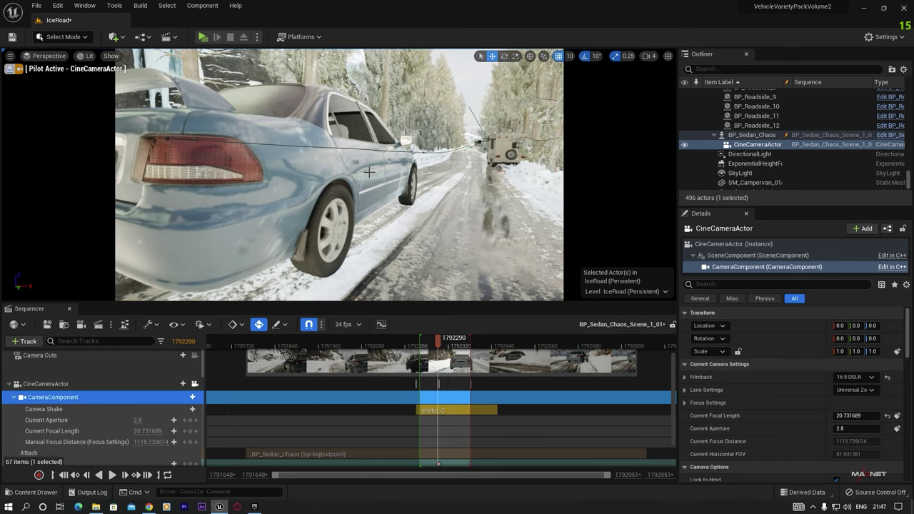
Override the CineCameraActor's Global Illumination method and set it to Screen Space
click(43, 384)
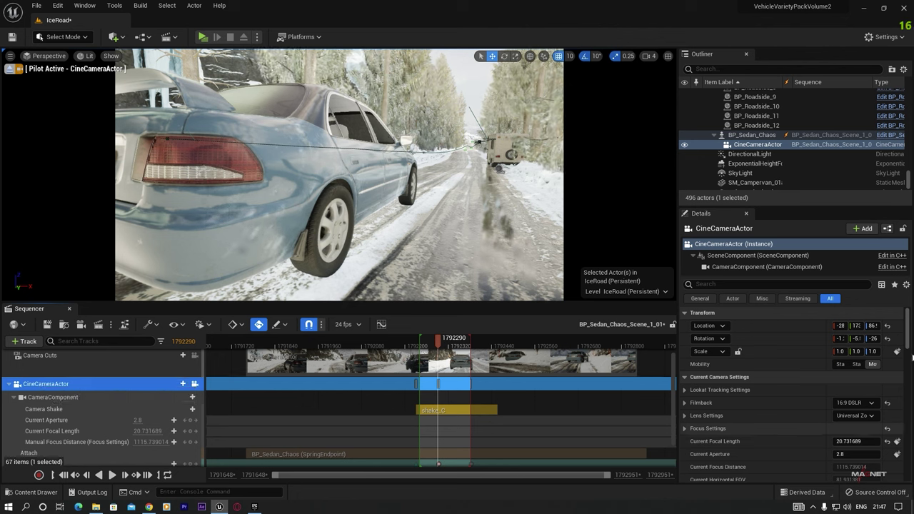
drag(908, 315, 901, 402)
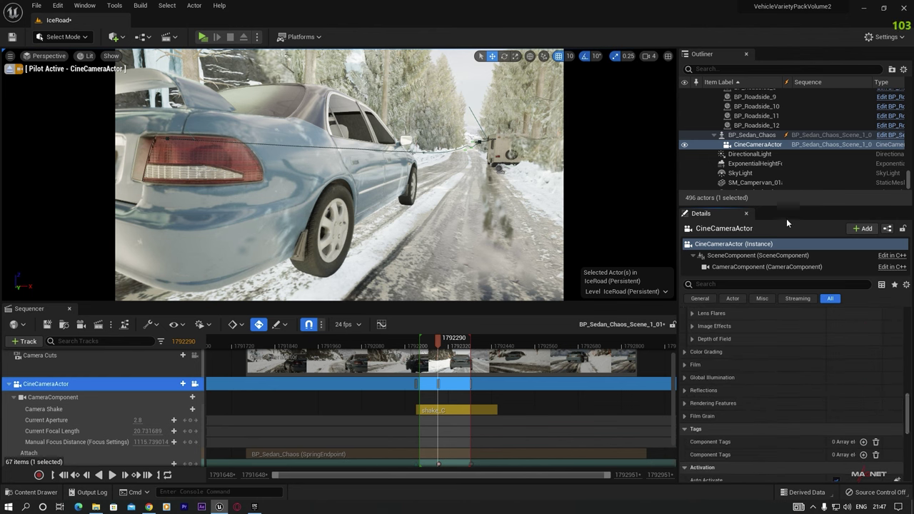
drag(787, 207, 787, 127)
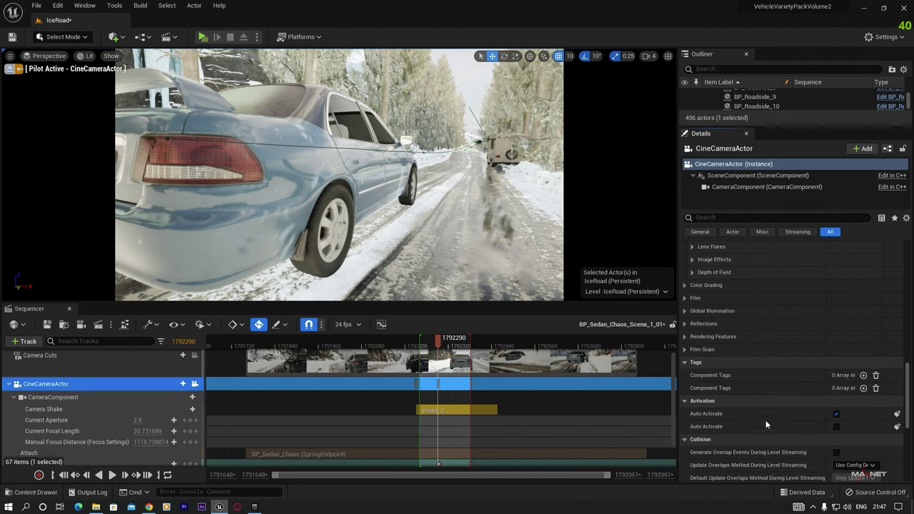
click(684, 311)
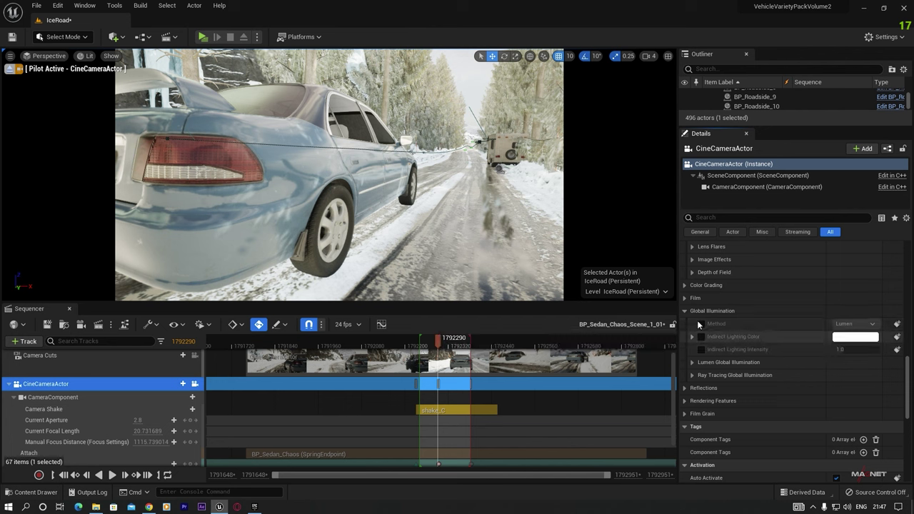
click(701, 323)
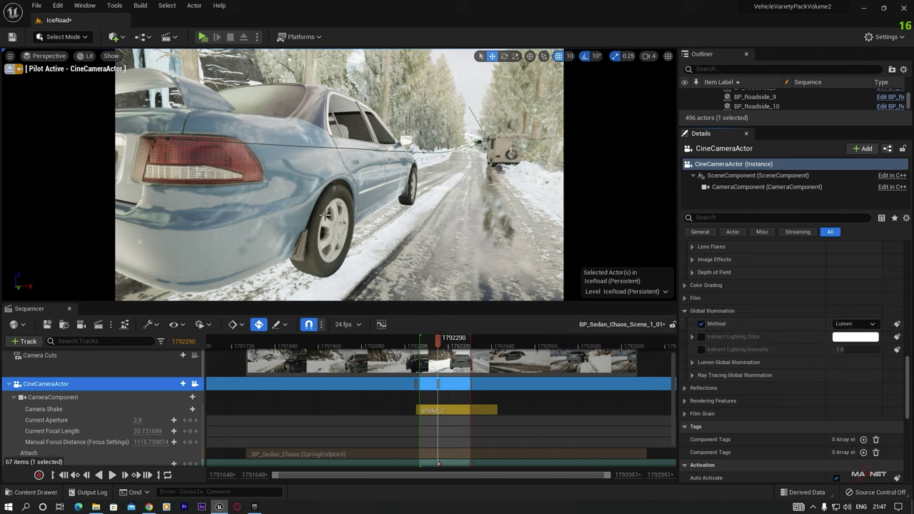
click(857, 325)
click(847, 350)
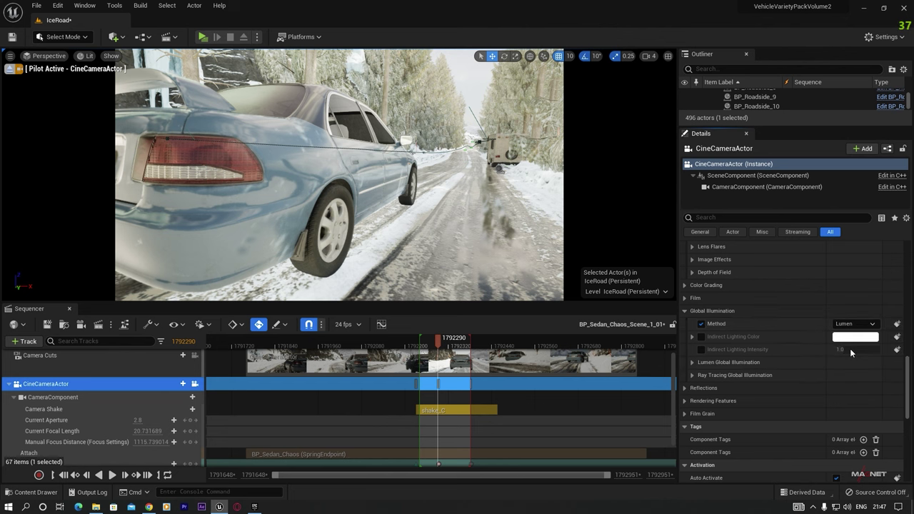
mouse_move(385, 233)
right_down()
mouse_move(414, 236)
mouse_move(335, 237)
mouse_move(409, 237)
mouse_move(398, 234)
right_up()
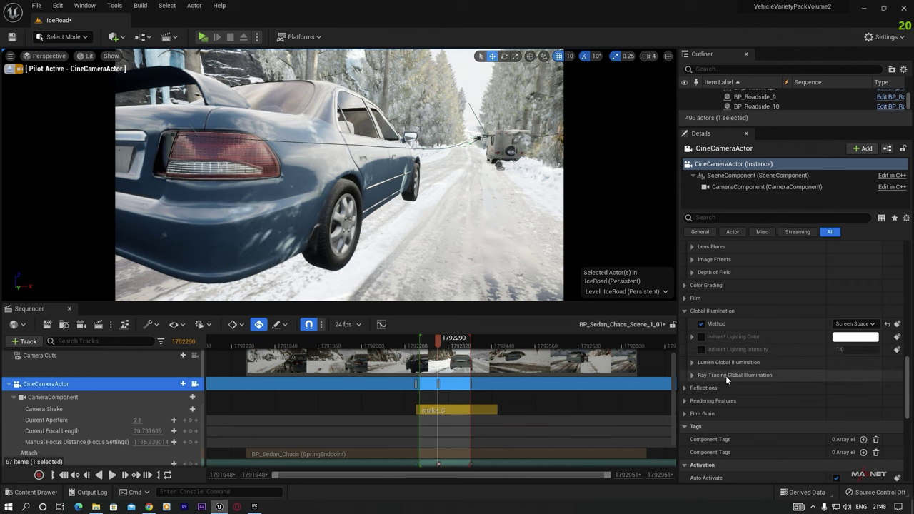
Override the CineCameraActor's Reflections method and set it to Screen Space
click(683, 387)
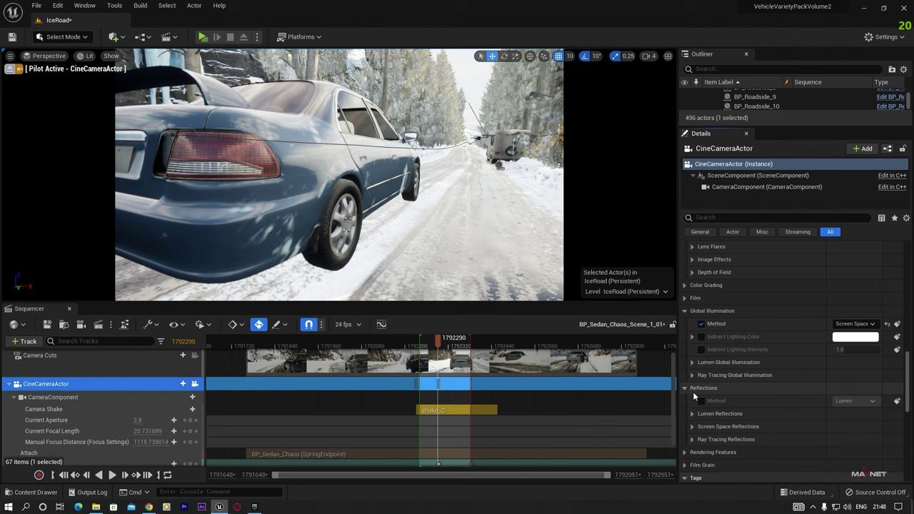
click(701, 400)
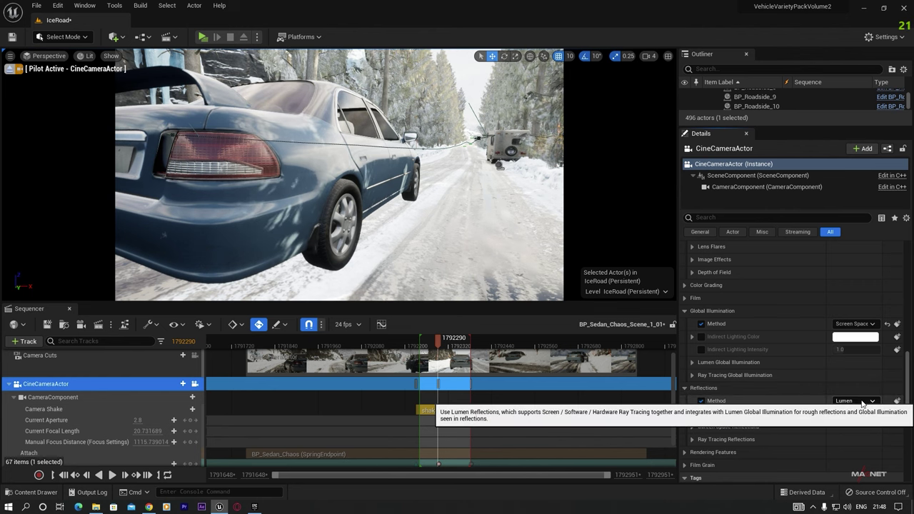
click(853, 401)
click(846, 428)
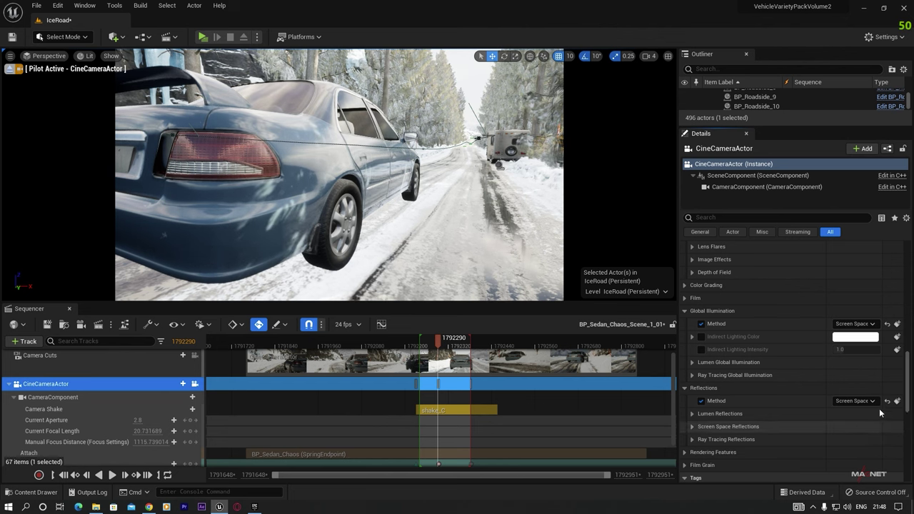
Move the piloted camera closer to the sedan's wheel and compare Lumen with Screen Space reflections on the car and road
right_drag(456, 200, 406, 225)
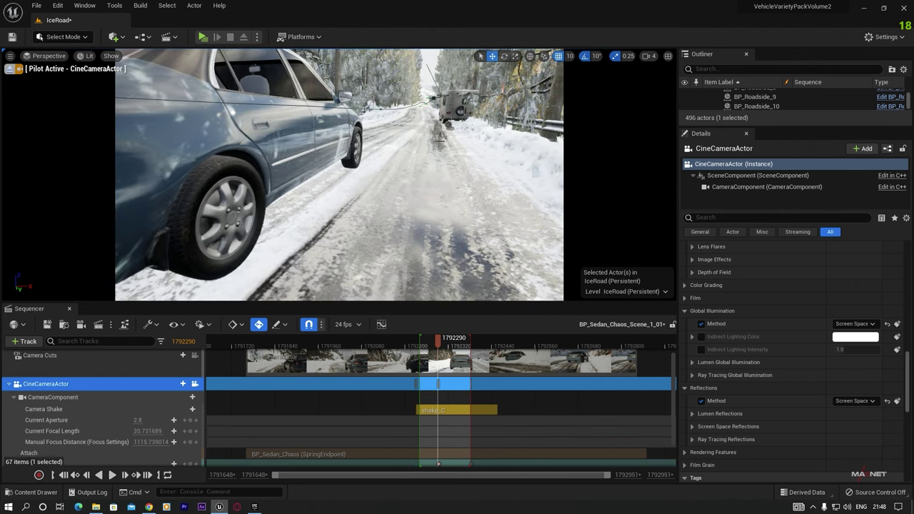
click(854, 401)
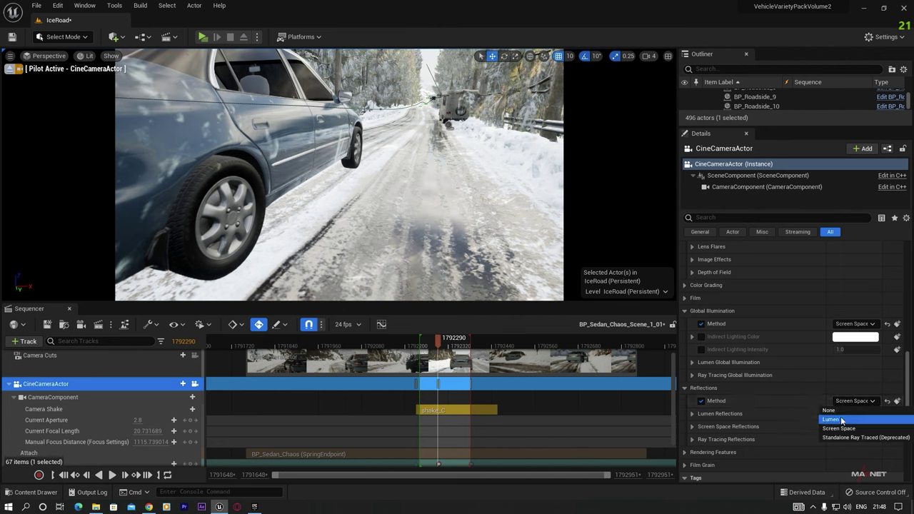
click(839, 420)
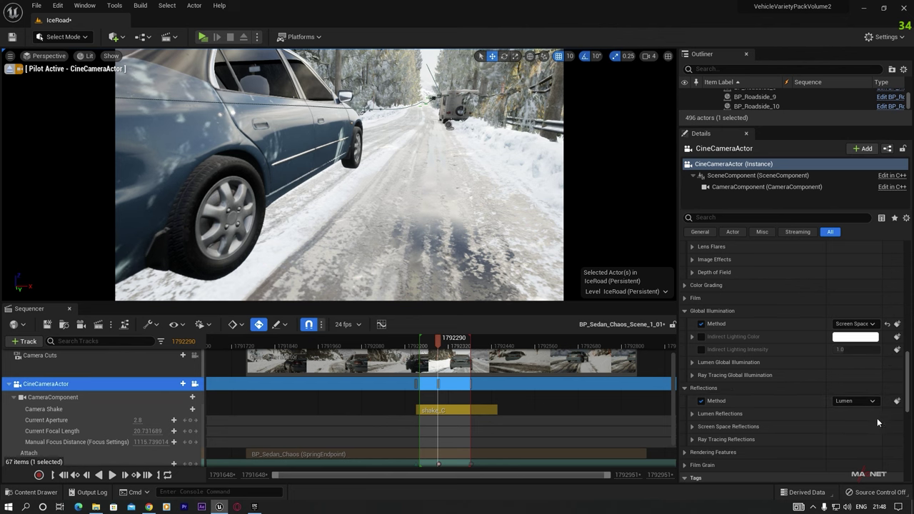
click(852, 401)
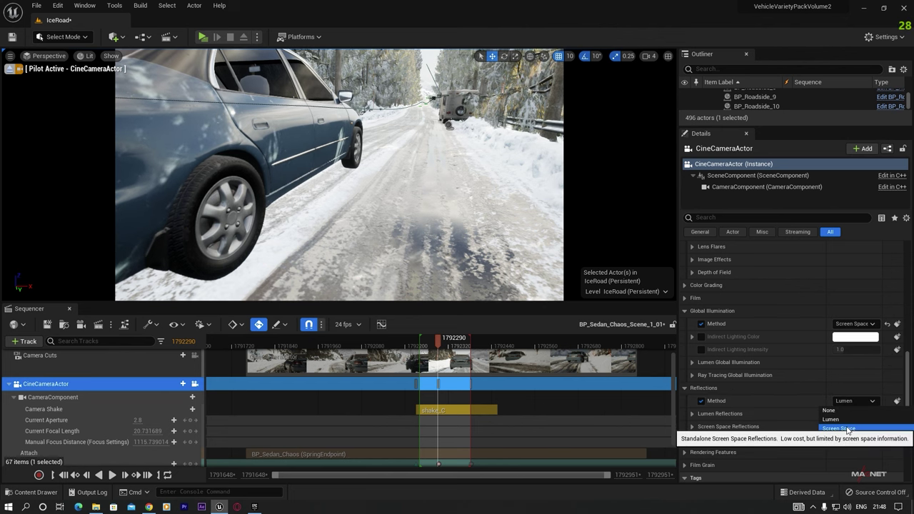
click(847, 429)
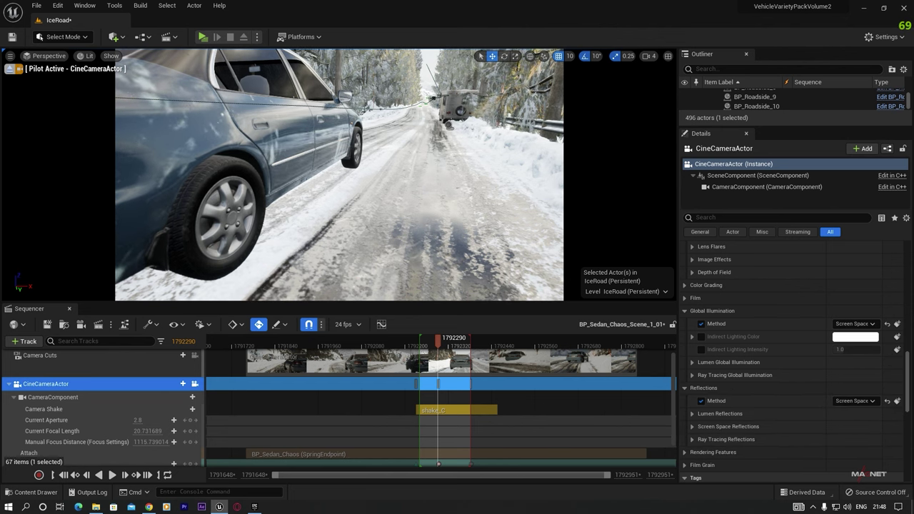
right_drag(411, 298, 397, 285)
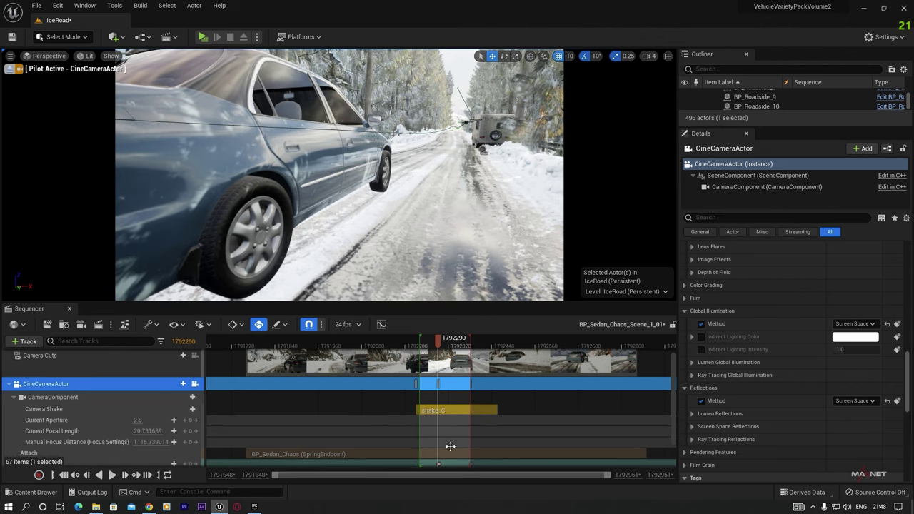
Undo the camera's transform keyframe at frame 1792290 and play back the shot from around there
scroll(445, 428, down, 1)
key(space)
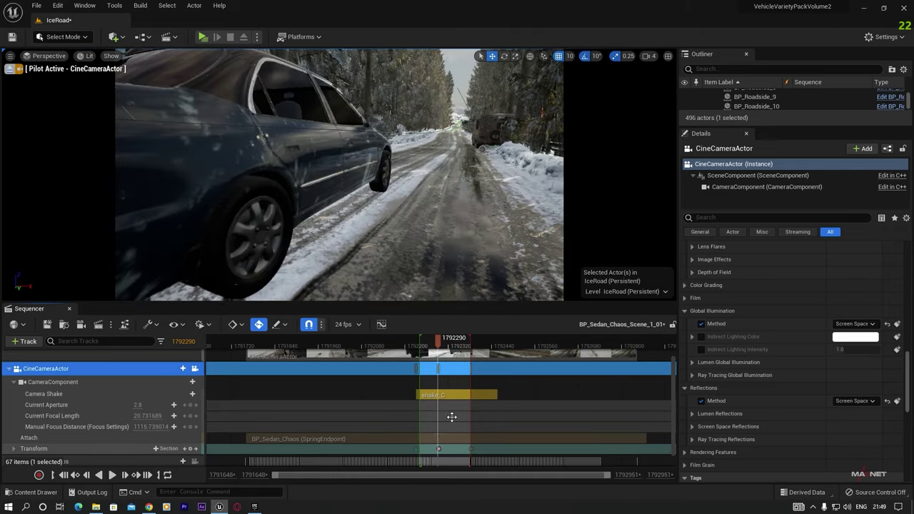
key(ctrl+z)
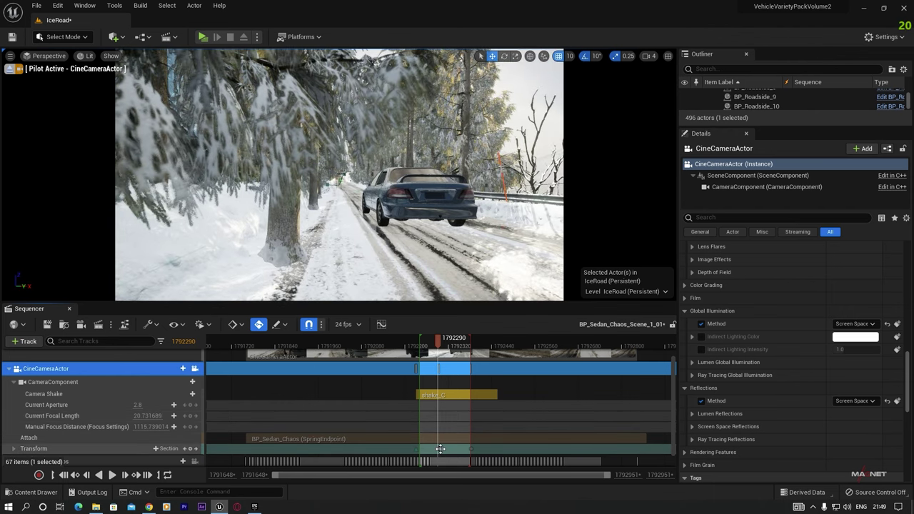
click(438, 349)
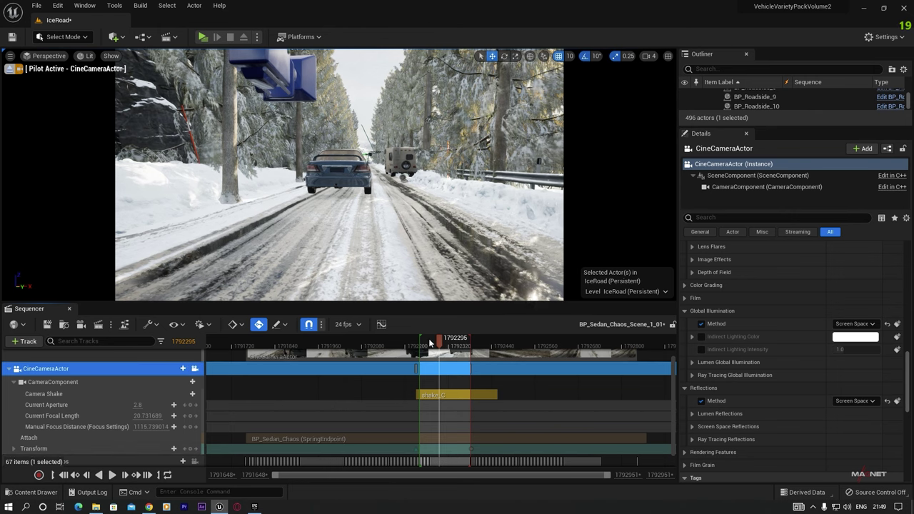
key(space)
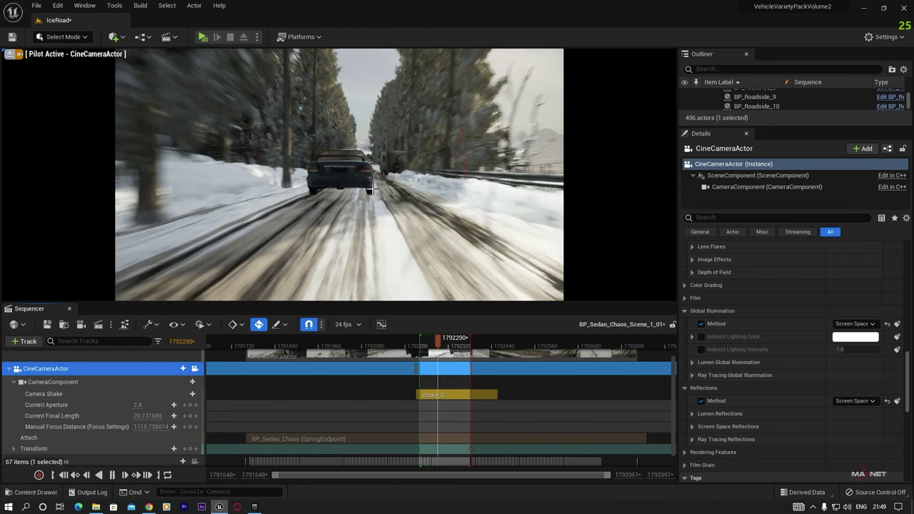
key(space)
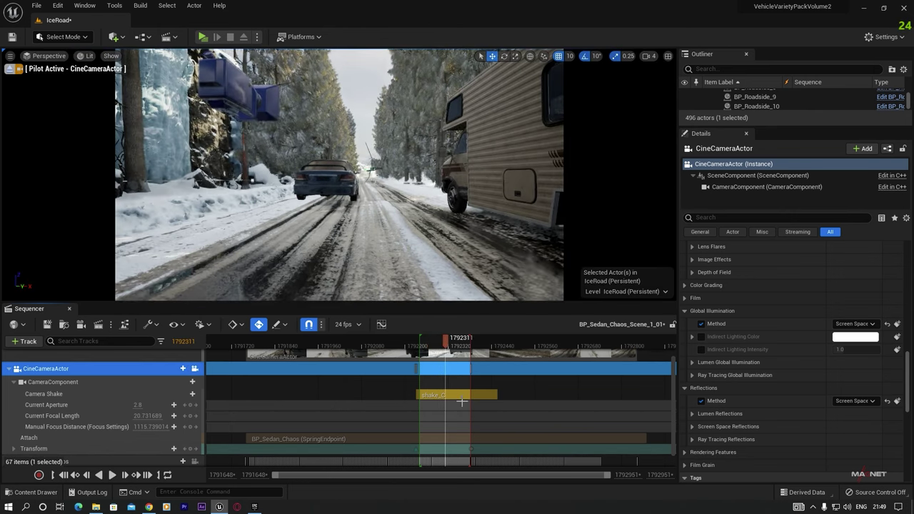
Reposition the piloted camera close to the sedan's rear right side at frame 1792383, then preview the camera move
click(472, 449)
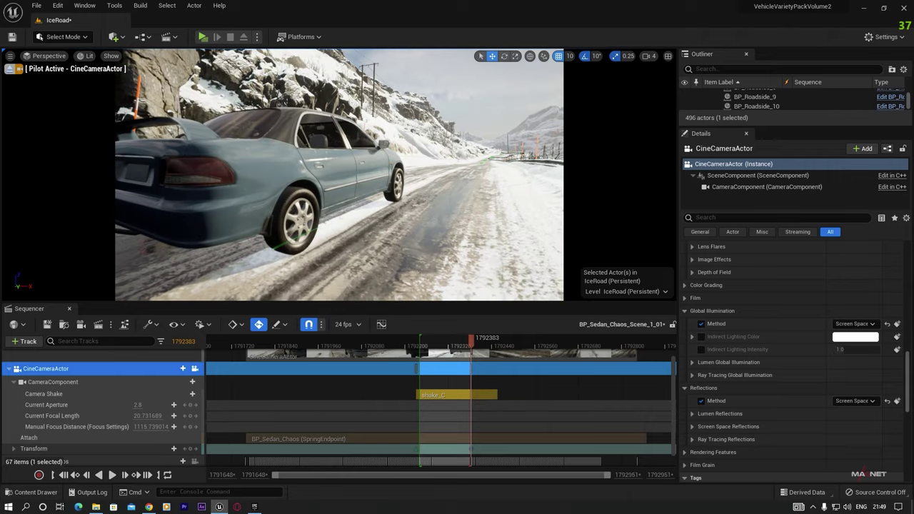
click(448, 346)
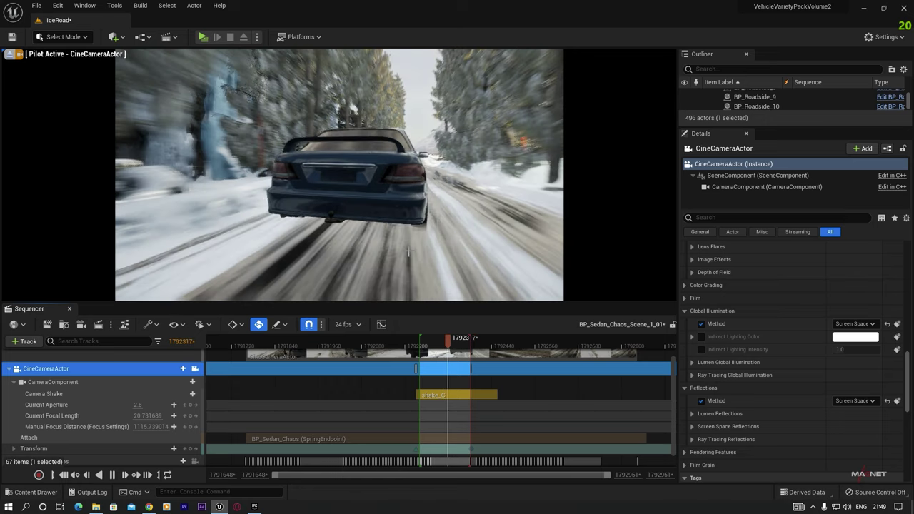
key(space)
Rotate the sun direction in the viewport for warm, low sunlight ahead of the sedan and check it at frame 1792258
click(440, 95)
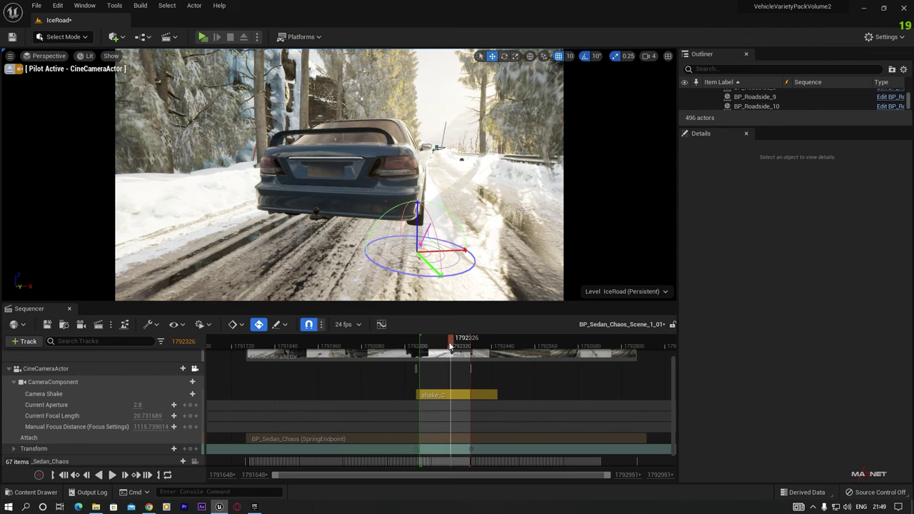
click(426, 347)
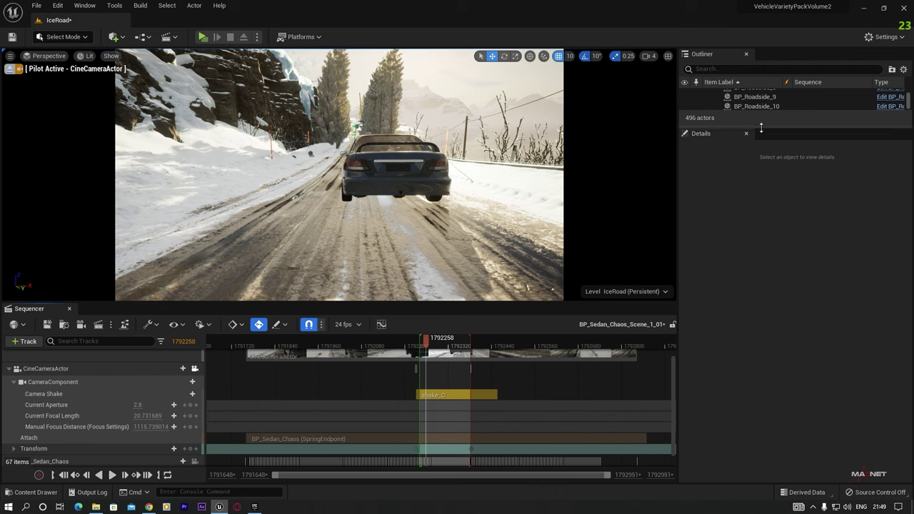
Enlarge the actor list, select the DirectionalLight and set its Intensity to 5 lux
drag(761, 127, 746, 296)
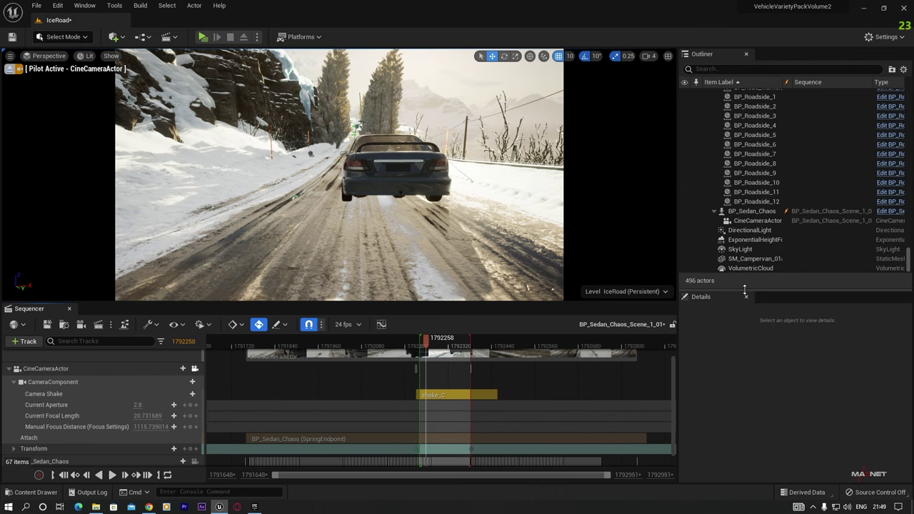
click(746, 231)
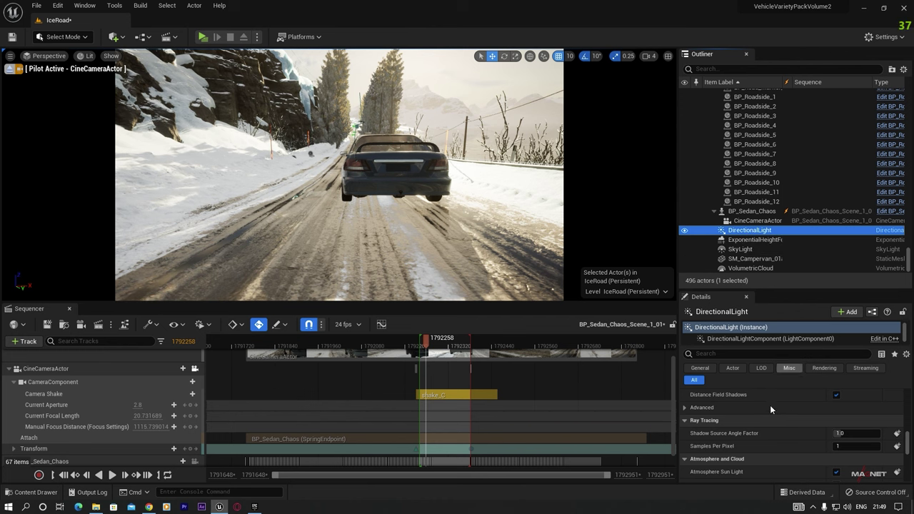
scroll(766, 394, down, 3)
scroll(764, 426, up, 3)
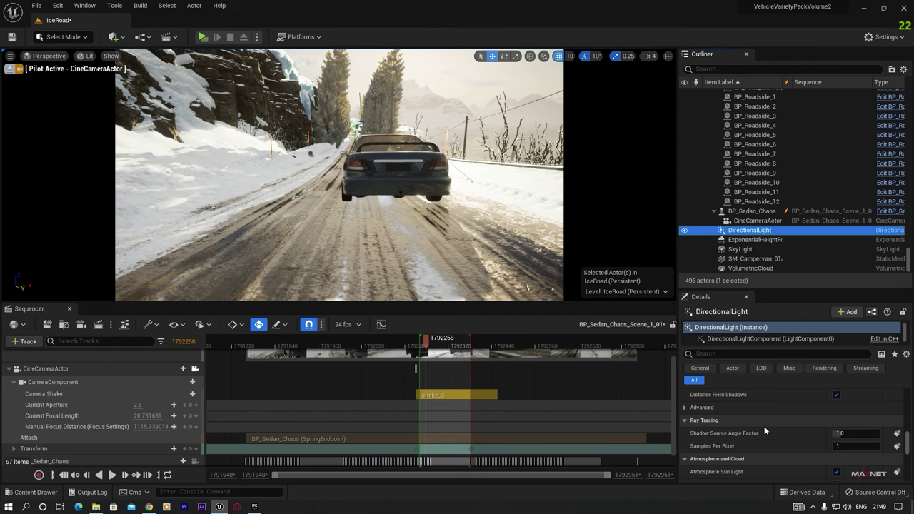
scroll(763, 426, up, 3)
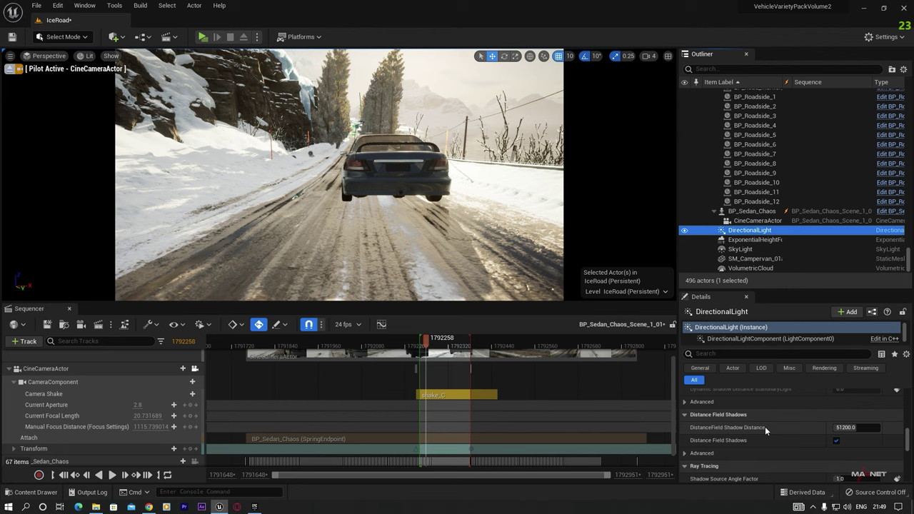
scroll(764, 426, down, 5)
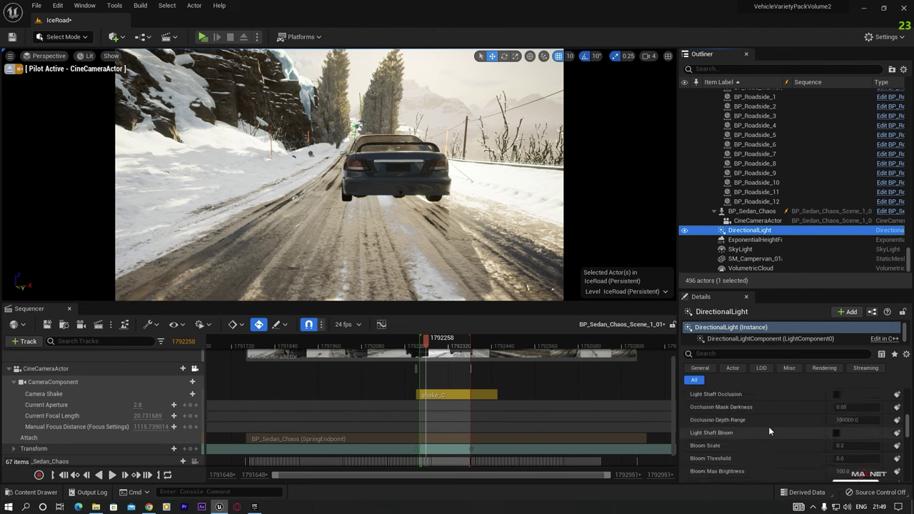
drag(906, 432, 905, 408)
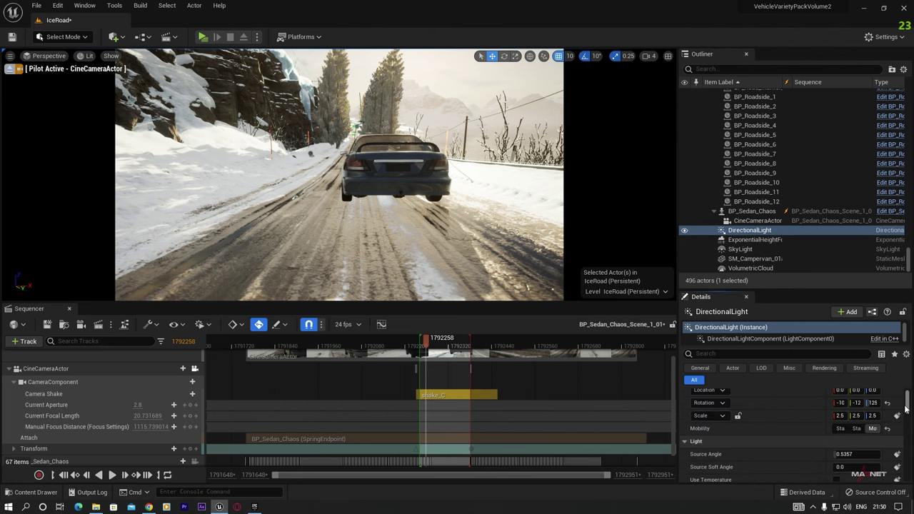
scroll(796, 440, down, 4)
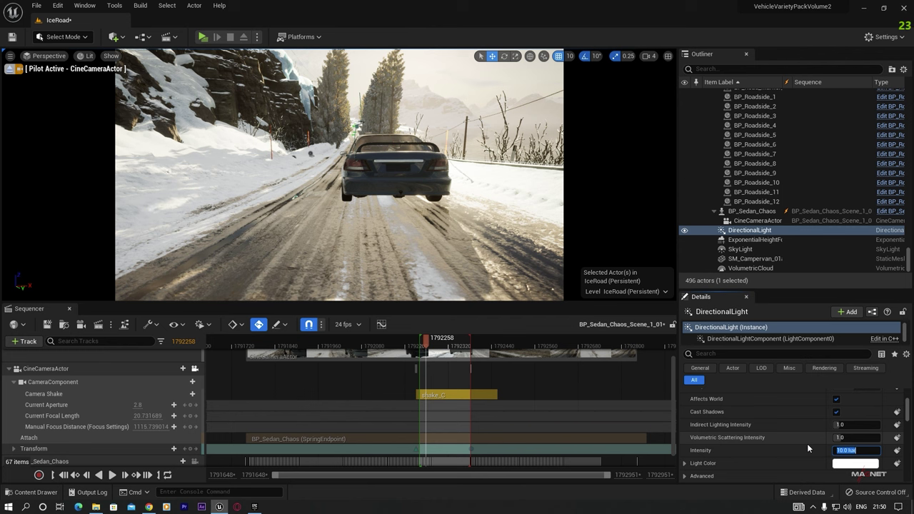
text(5)
key(Return)
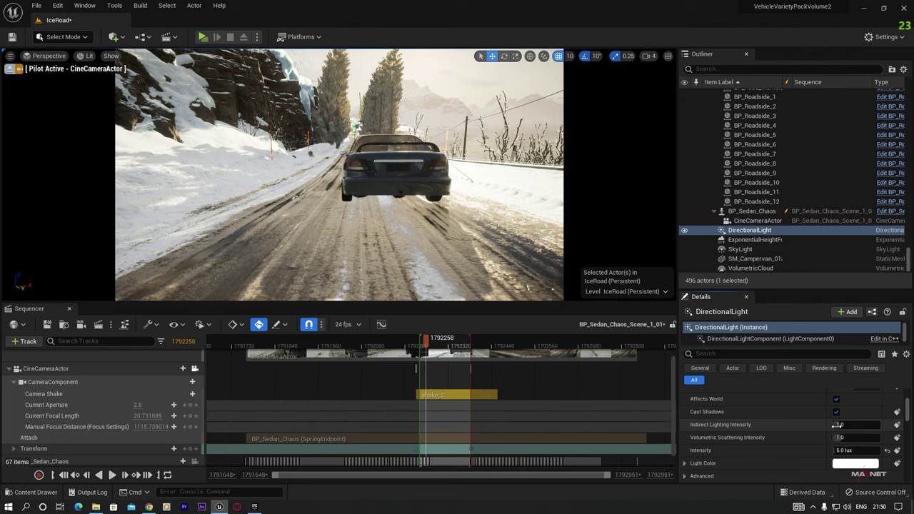
Set the DirectionalLight's Indirect Lighting Intensity to about 1.41 and its Volumetric Scattering Intensity to 10
click(755, 445)
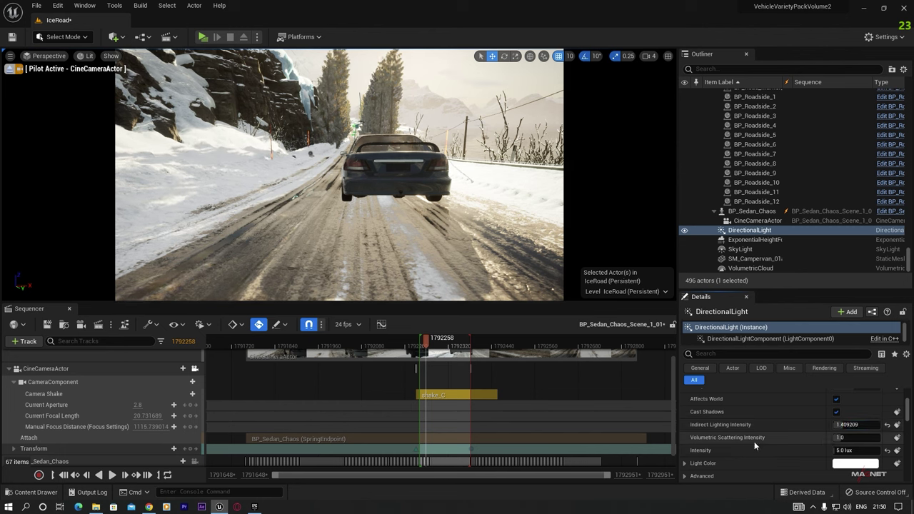
text(4.0)
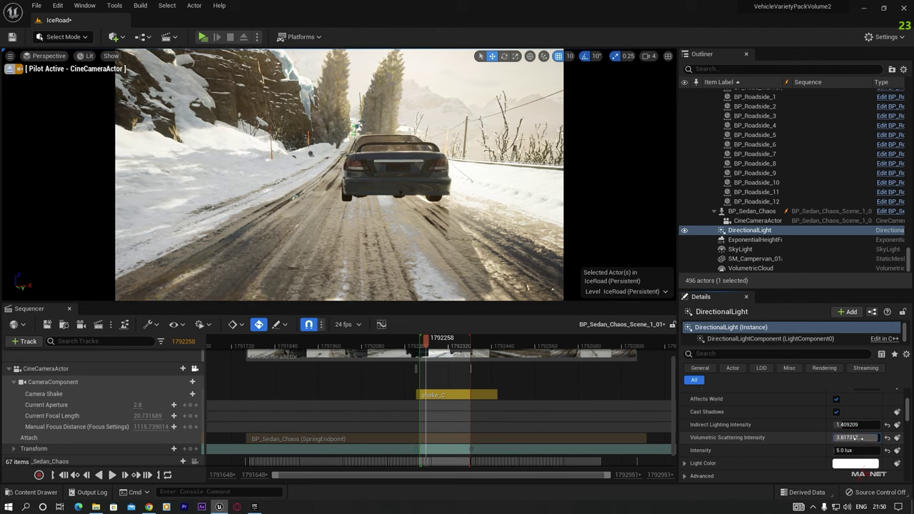
drag(838, 439, 879, 439)
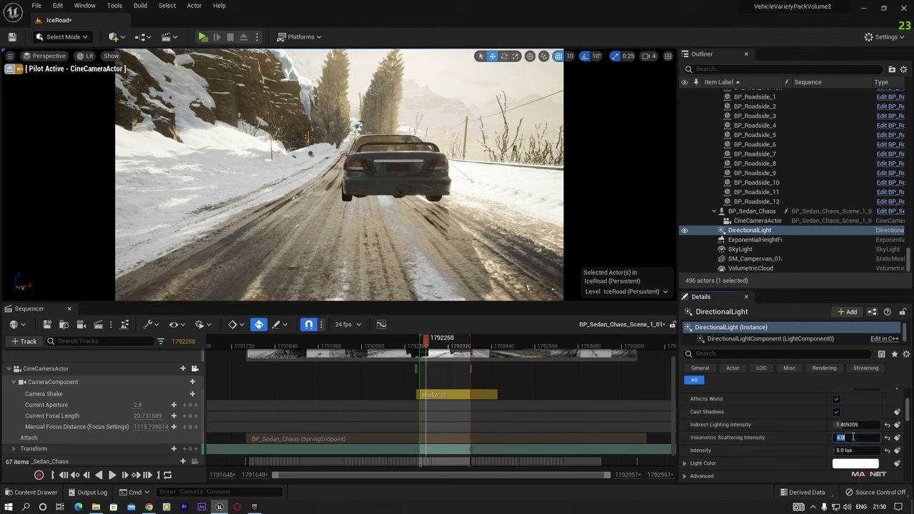
text(10)
key(Return)
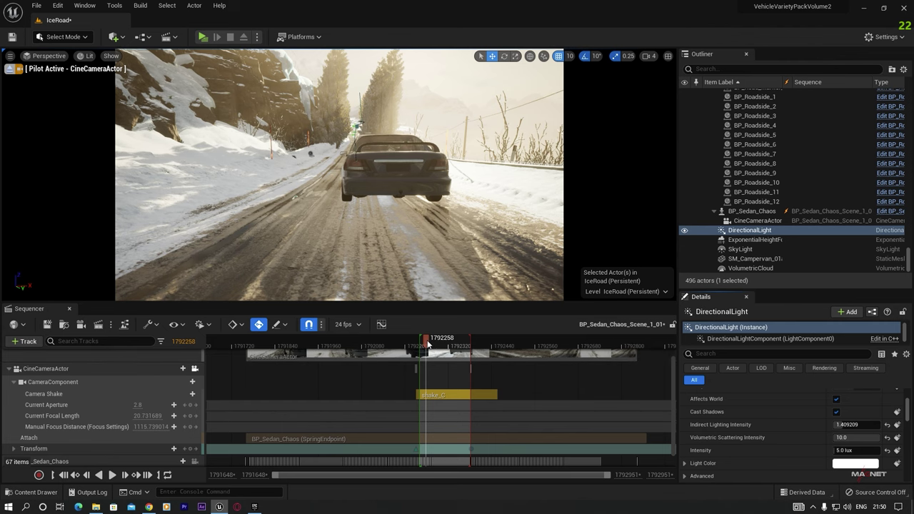
Play the shot to preview the lighting, stop at frame 1792284 and readjust the sun direction in the viewport
drag(442, 347, 429, 355)
key(space)
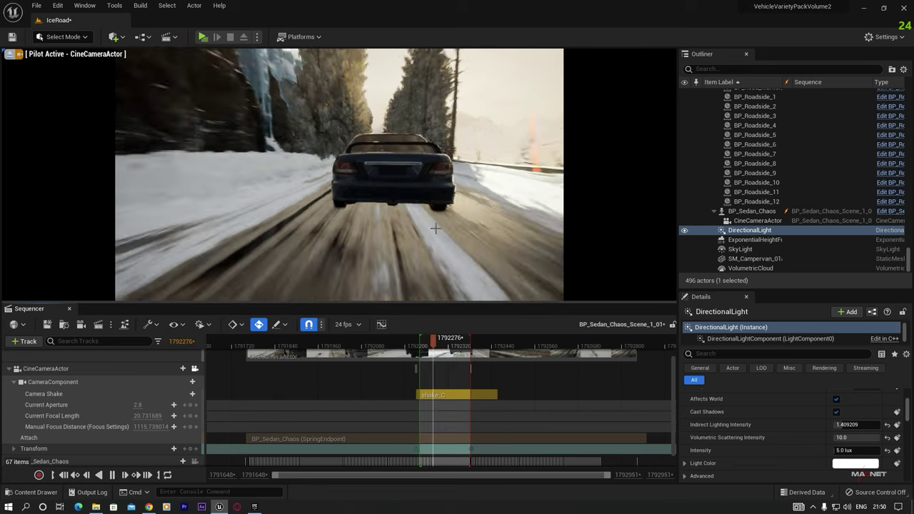
key(space)
click(390, 82)
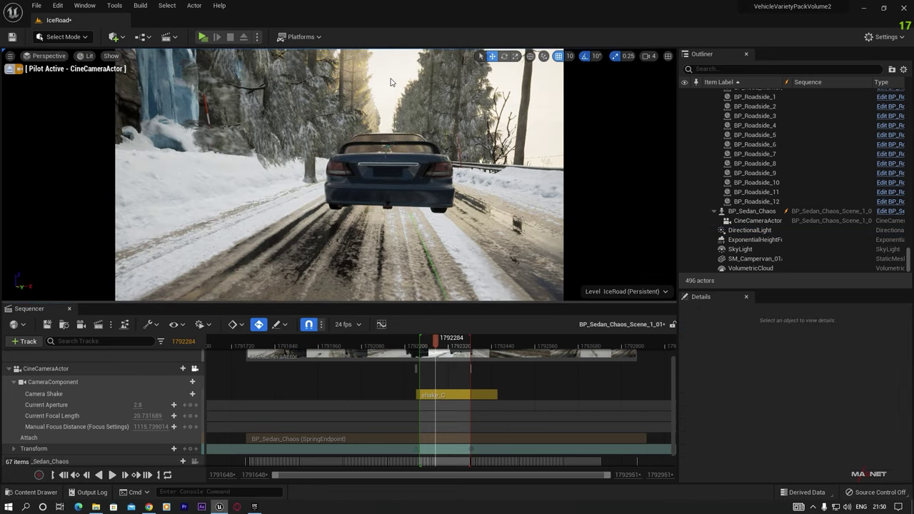
key(ctrl+l)
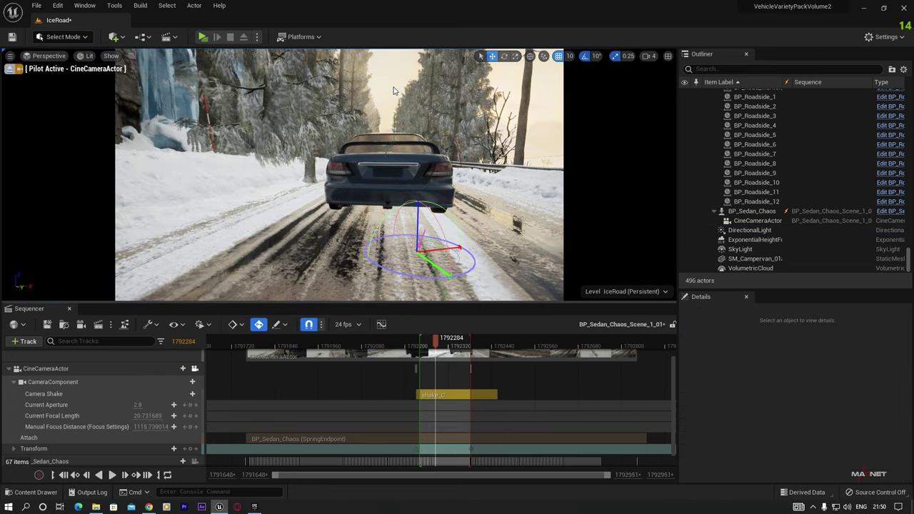
key(ctrl+l)
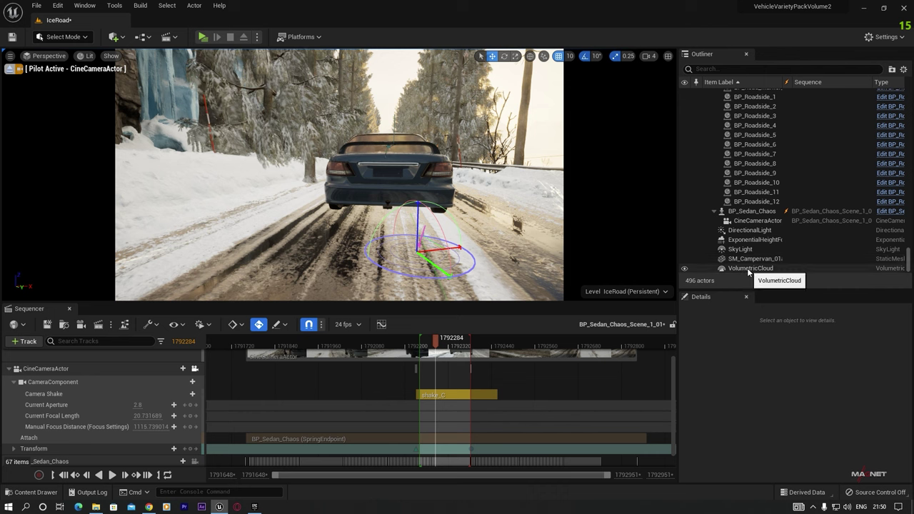
Select the ExponentialHeightFog and set its Fog Density to about 0.0088 and its Second Fog Data density to about 0.0015
click(753, 242)
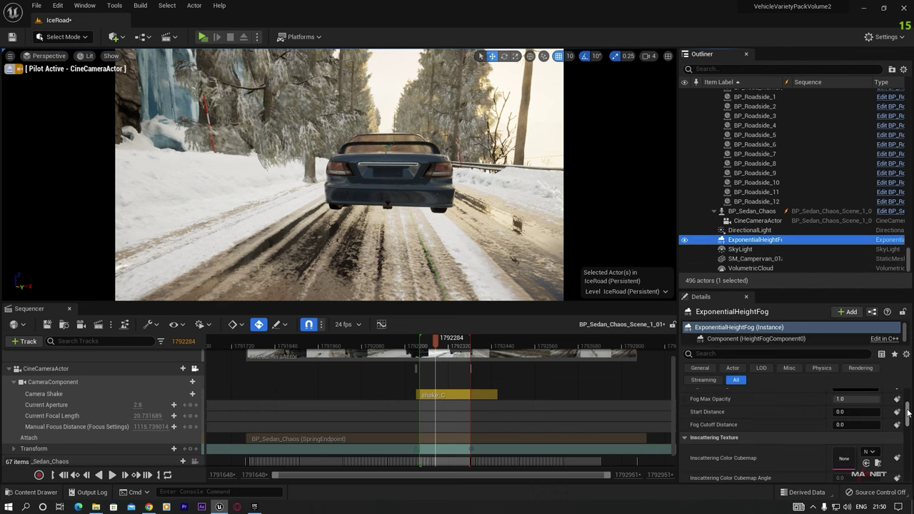
drag(909, 412, 910, 416)
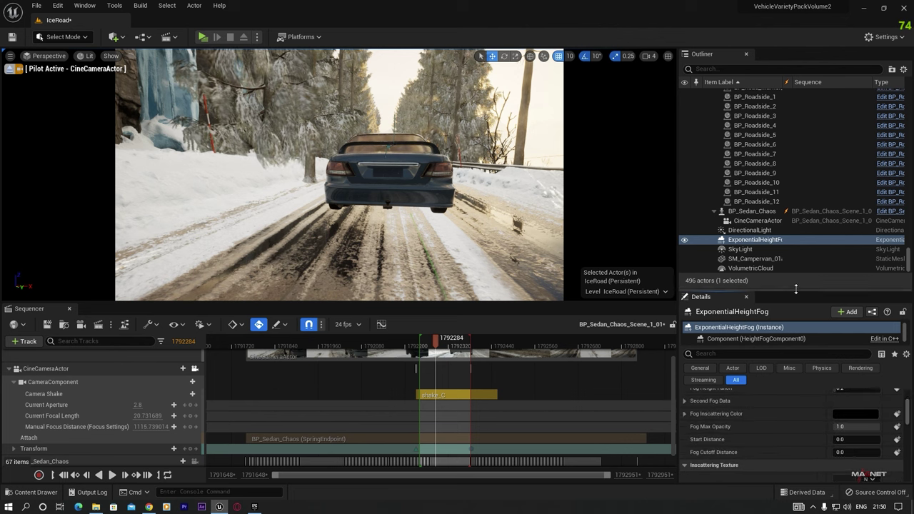
drag(795, 287, 795, 203)
scroll(908, 369, up, 2)
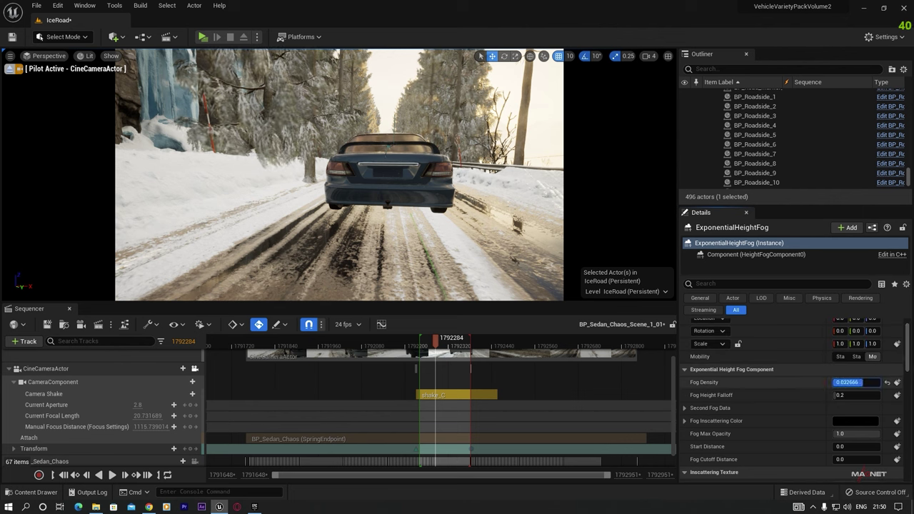
mouse_move(860, 382)
mouse_down()
mouse_move(832, 382)
mouse_move(847, 382)
mouse_up()
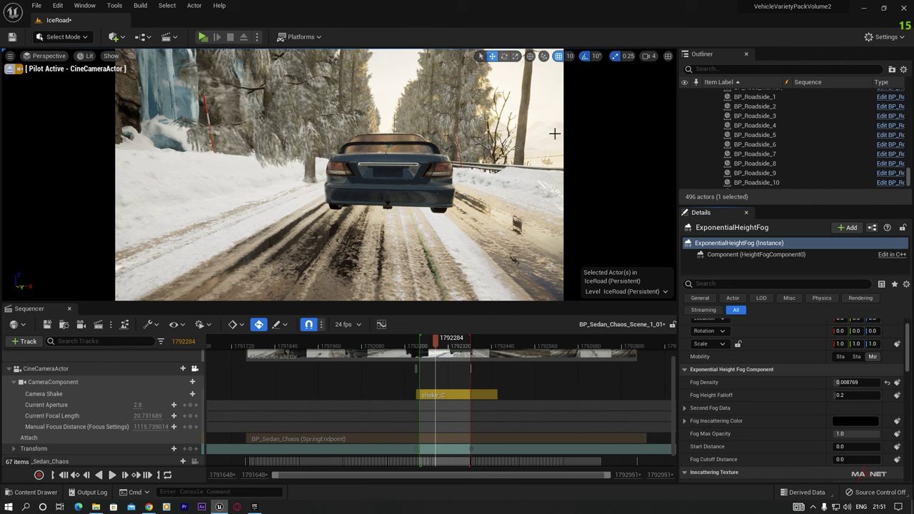
click(684, 408)
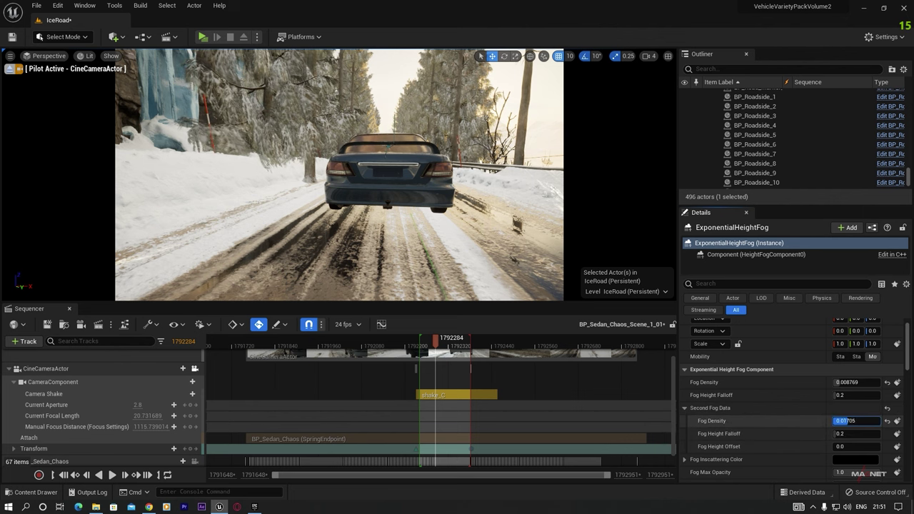
text(0.0)
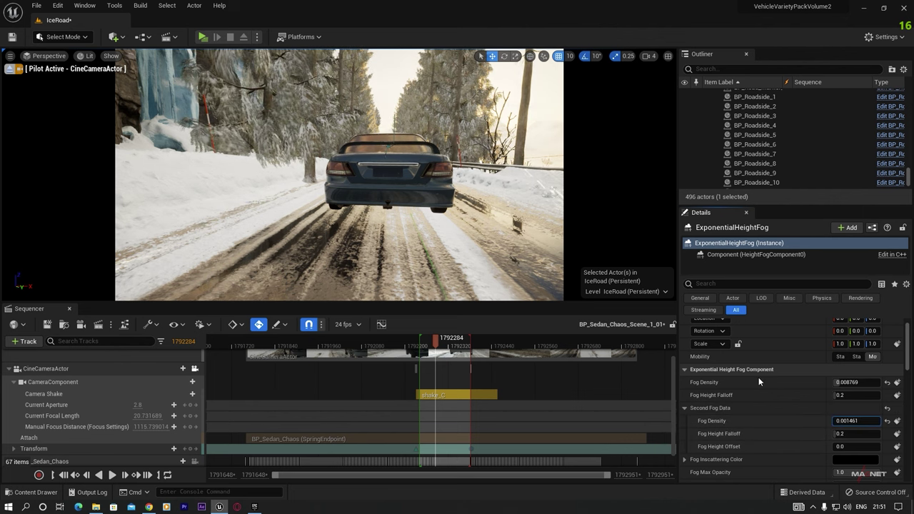
Play the shot with the new fog, rewind the sequence and replay it, stopping at frame 1792297
click(448, 345)
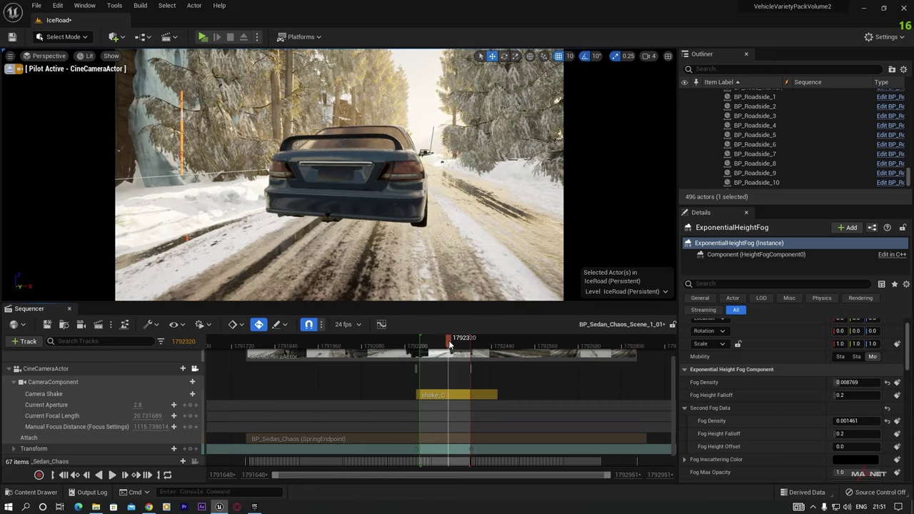
key(space)
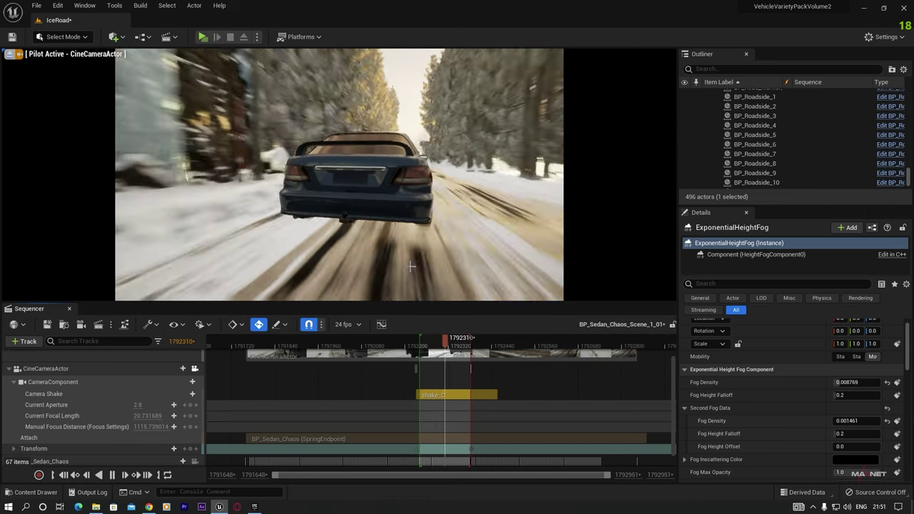
key(space)
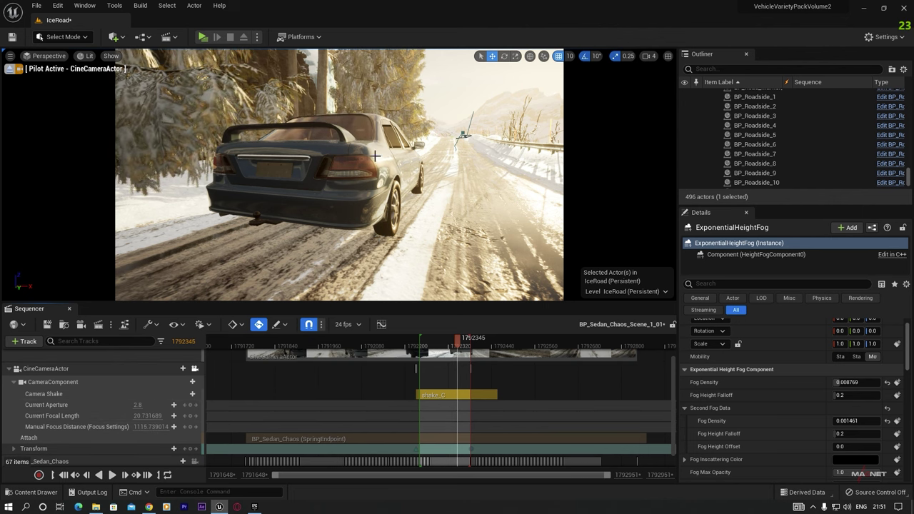
drag(457, 340, 431, 349)
key(space)
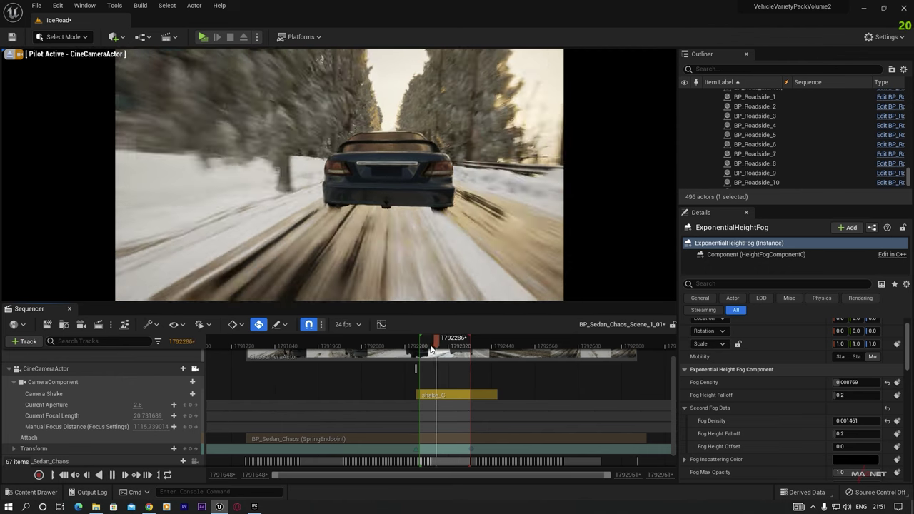
key(space)
Look over the Render Movie Settings without capturing, then replay the shot and check individual frames up to 1792304
click(97, 324)
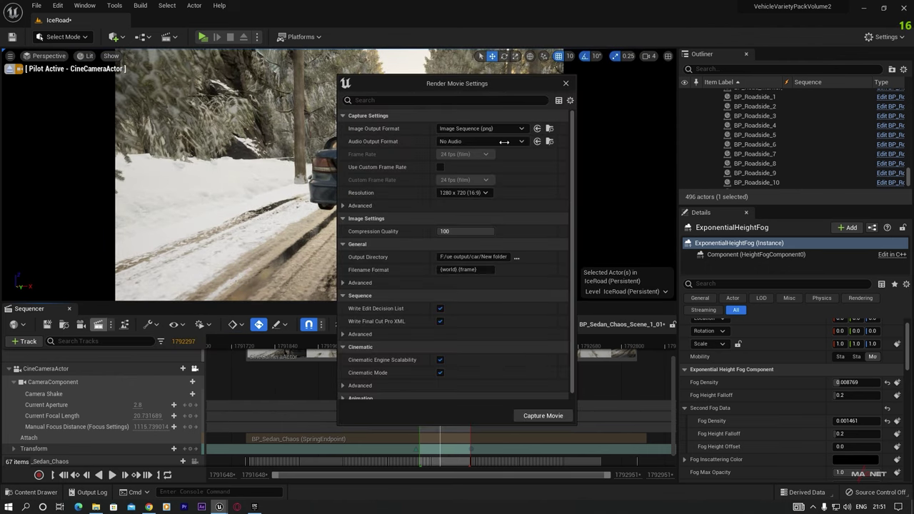
click(565, 85)
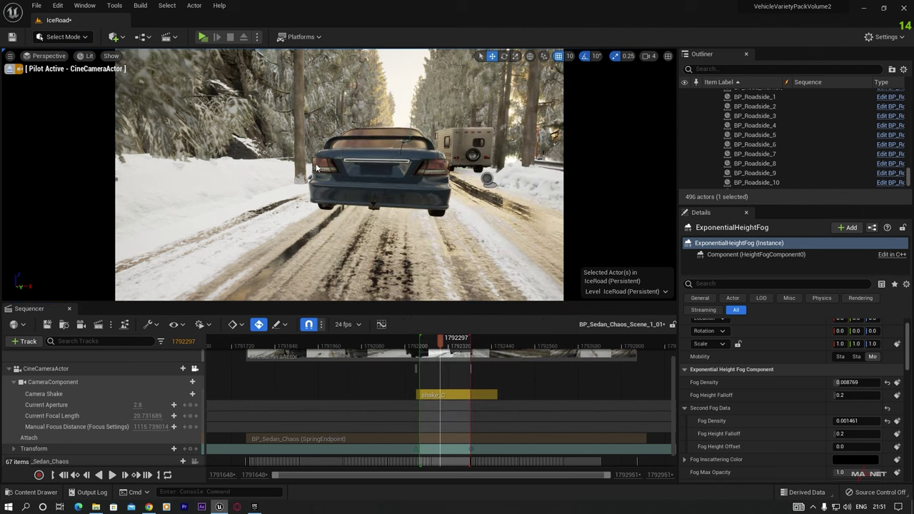
click(439, 347)
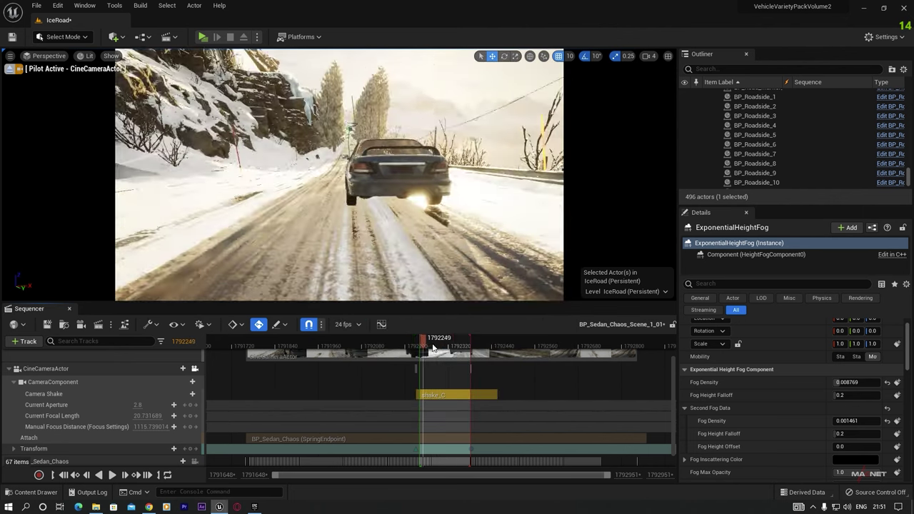
key(space)
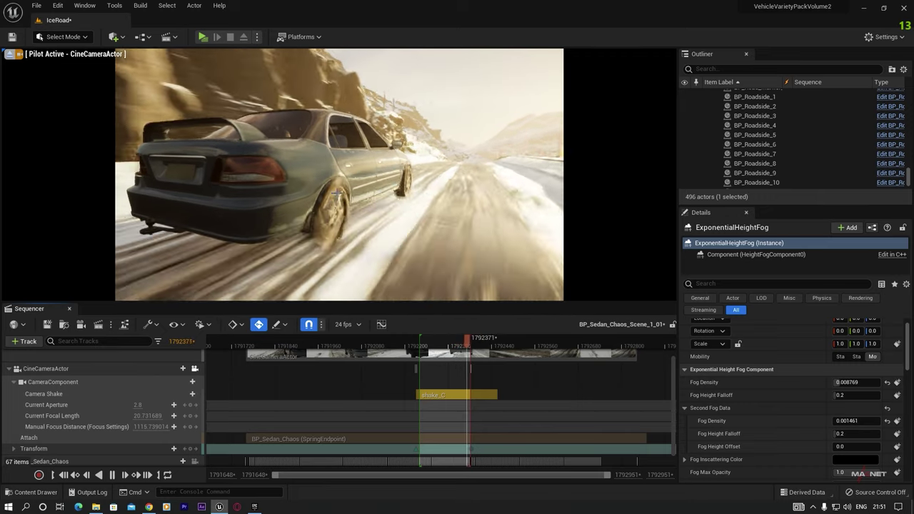
click(435, 345)
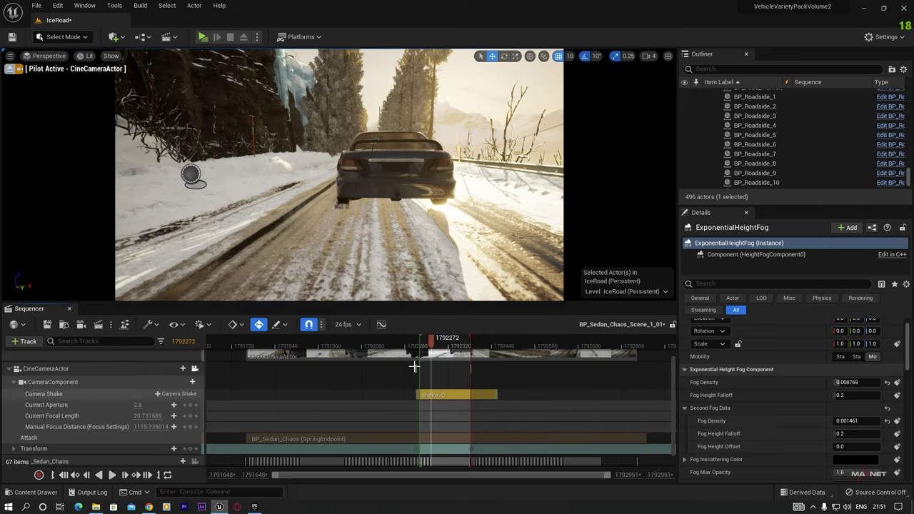
click(443, 346)
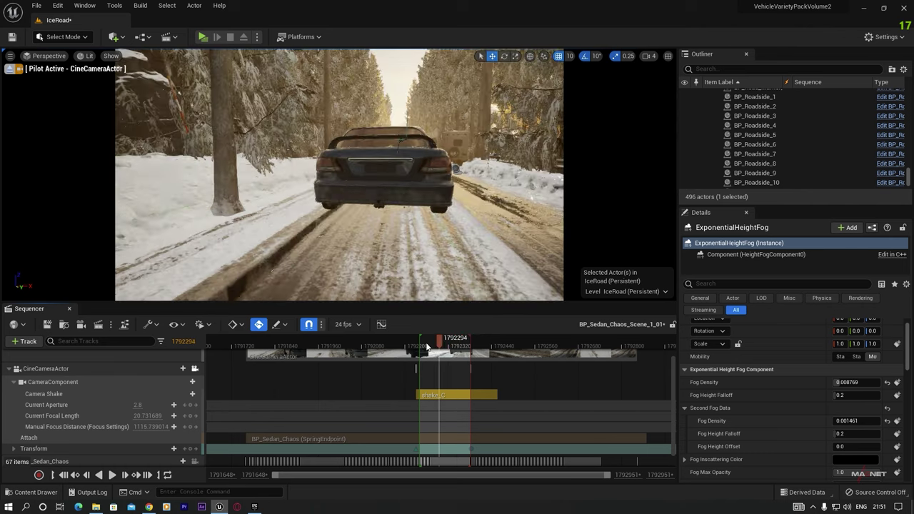
click(443, 348)
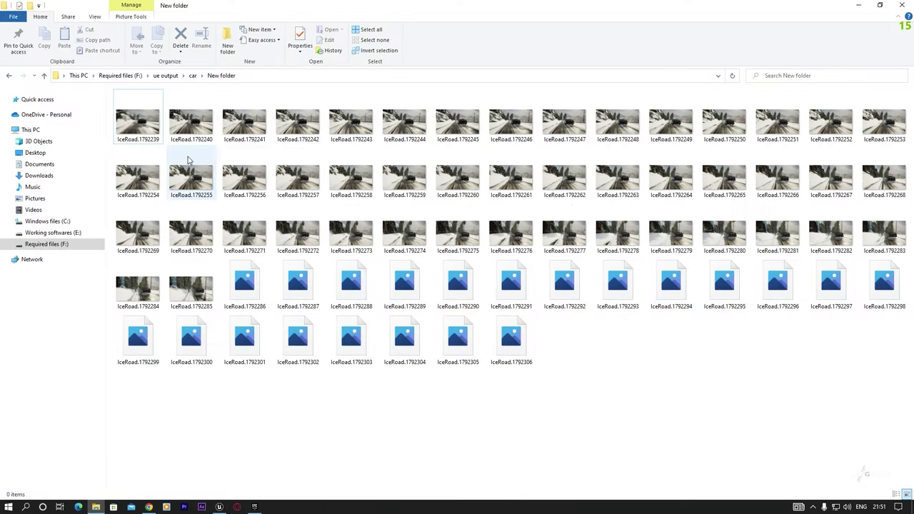
Switch to the render output folder in File Explorer and inspect IceRoad.1792272.png close up around the car's wheels
click(300, 238)
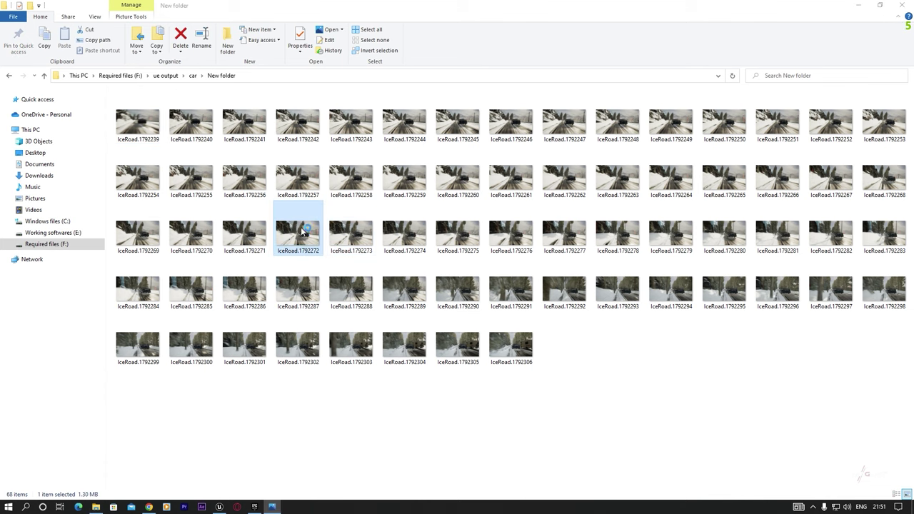
double_click(302, 232)
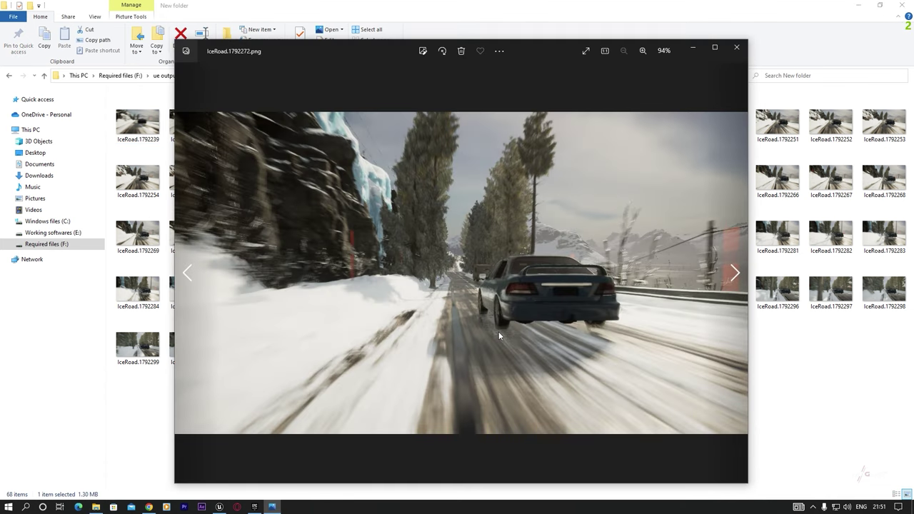
scroll(498, 331, up, 7)
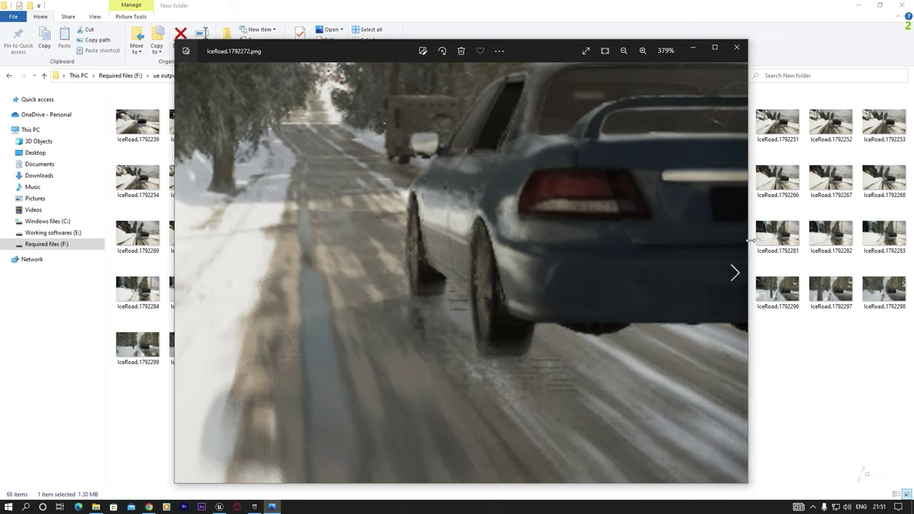
Browse the rendered frames to IceRoad.1792284.png, inspect the car's wheels close up, and return to Unreal Editor
click(735, 272)
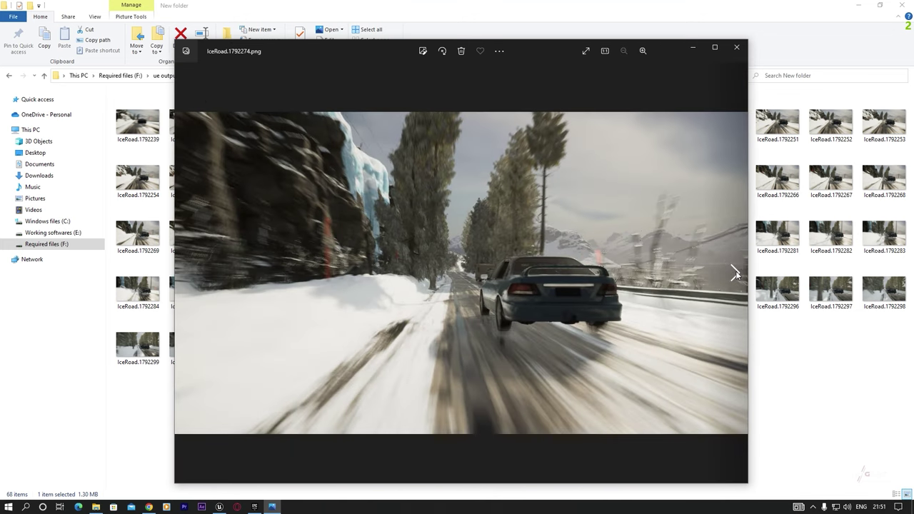
click(735, 271)
click(736, 270)
click(735, 270)
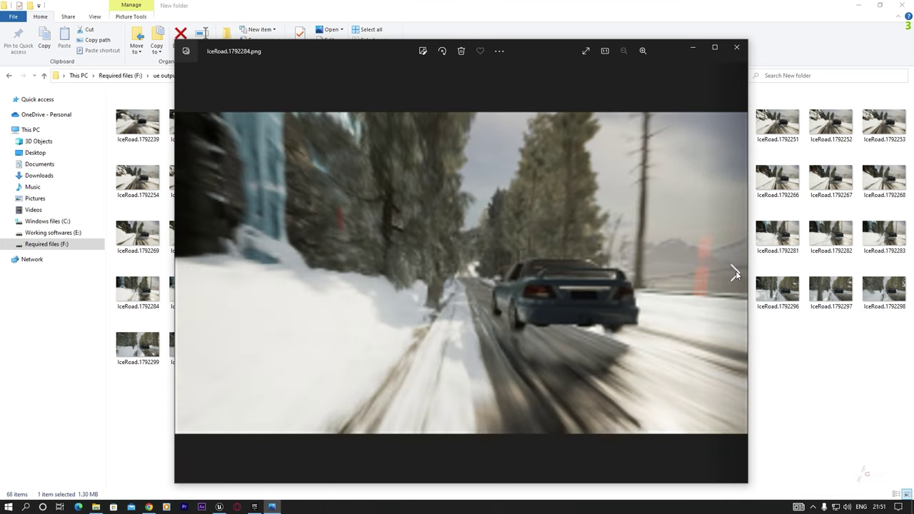
scroll(548, 333, up, 5)
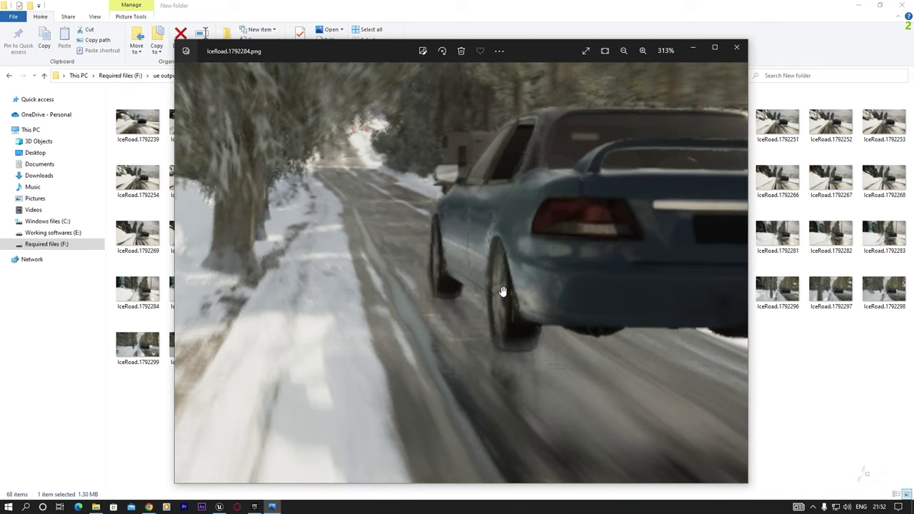
scroll(502, 292, down, 5)
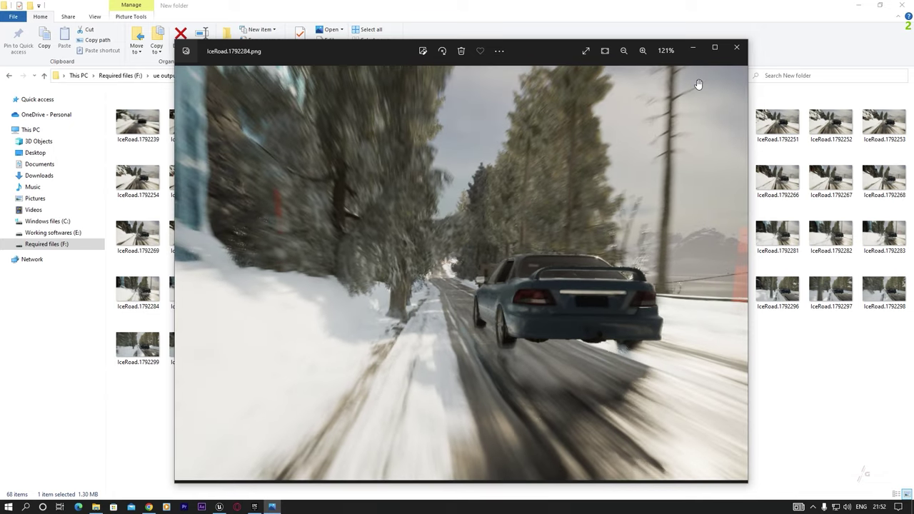
click(734, 48)
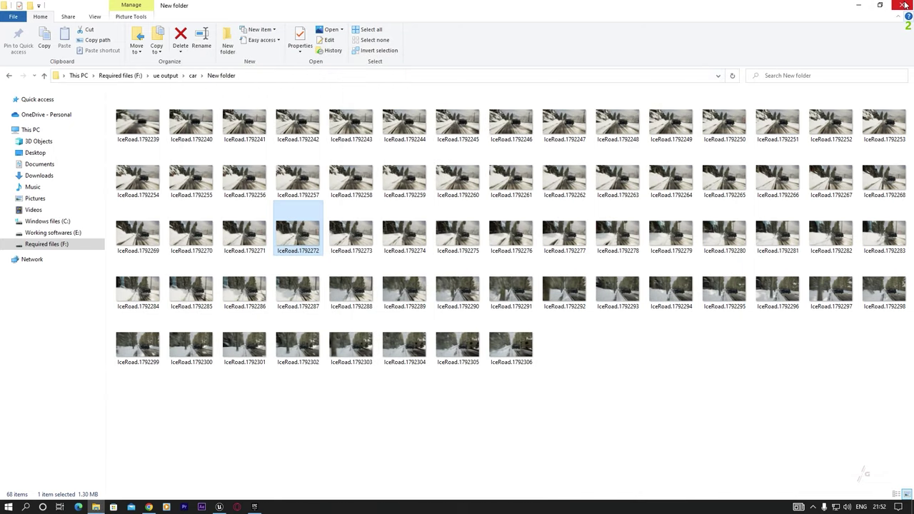
click(848, 5)
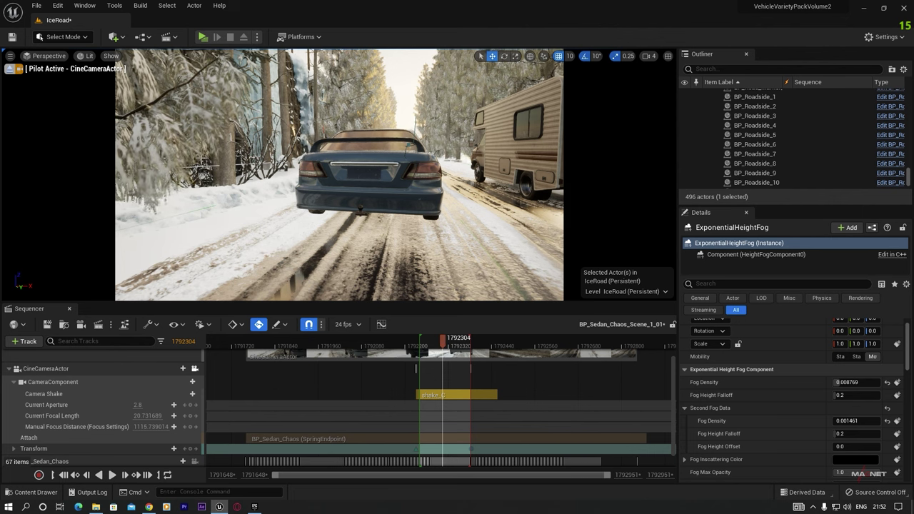
click(85, 5)
mouse_move(118, 32)
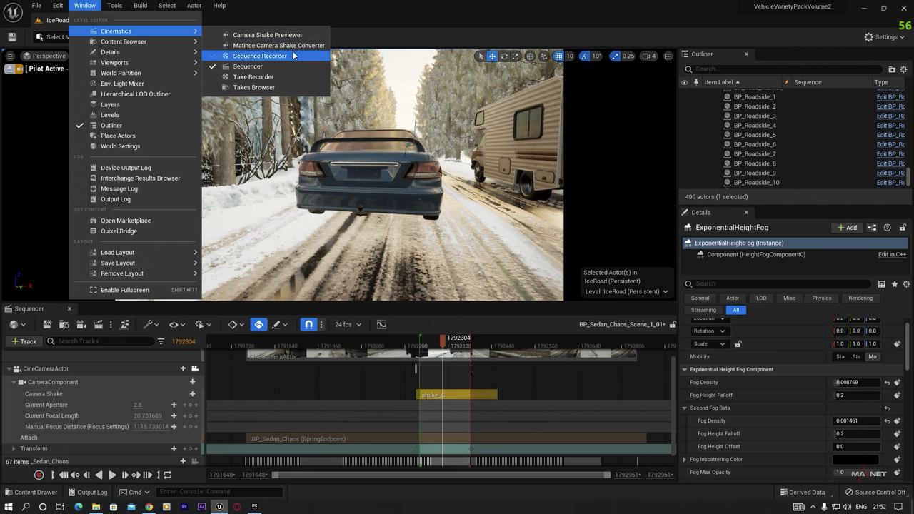
click(380, 37)
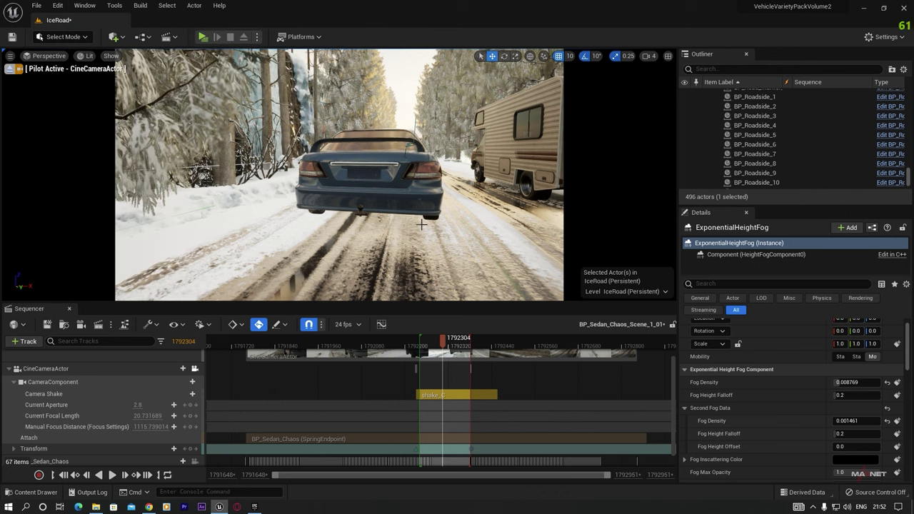
Enable the Movie Render Queue and Movie Render Queue Additional Render Passes plugins, accepting the beta plugin
click(57, 6)
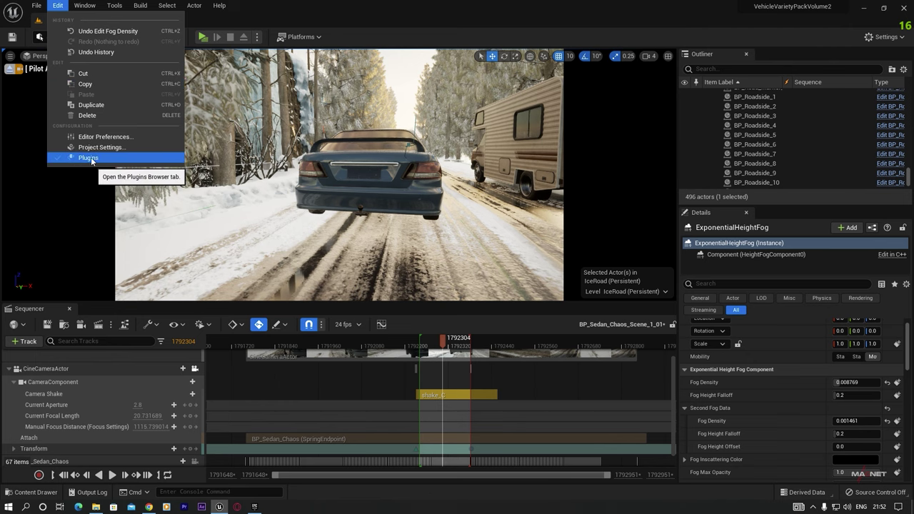
click(89, 158)
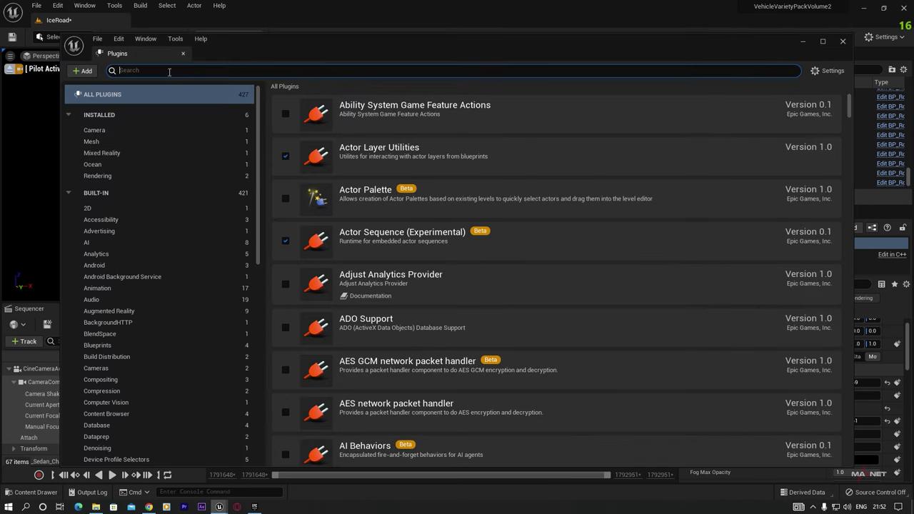
text(movie)
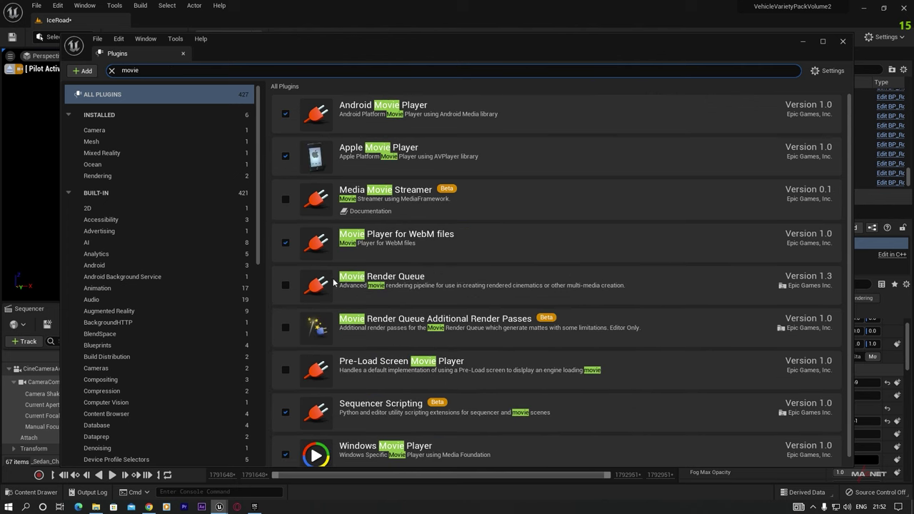
click(286, 286)
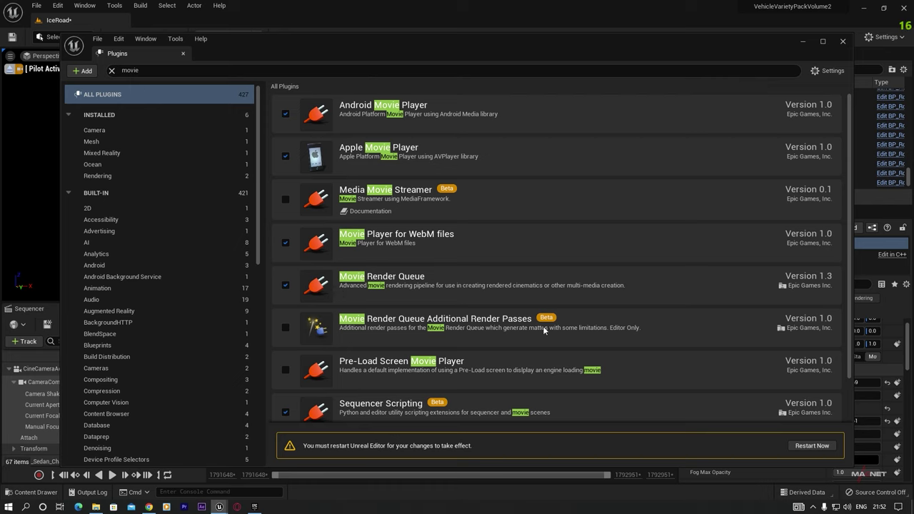
click(285, 328)
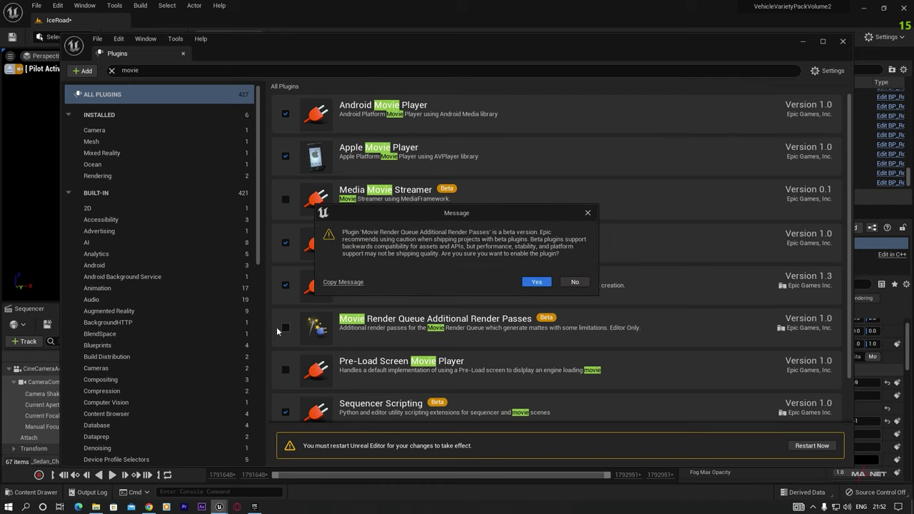
click(537, 283)
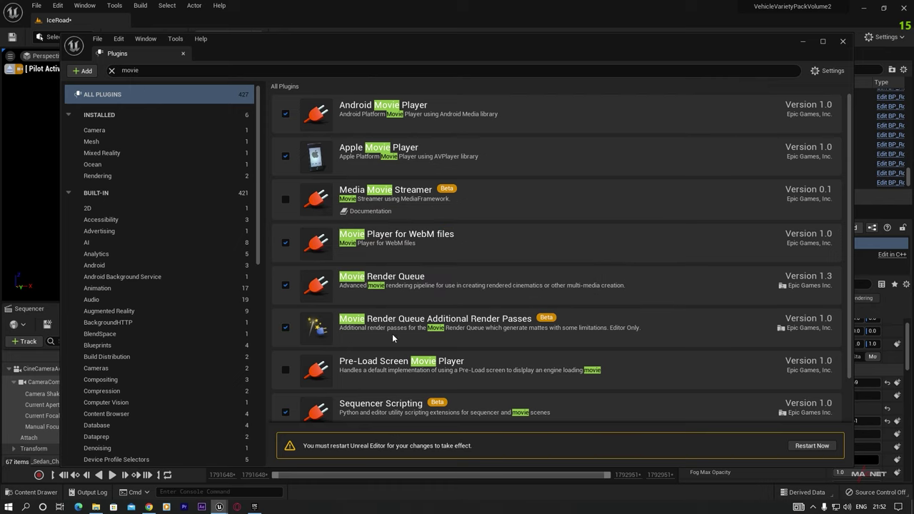
Restart the editor, saving the modified sequence and level, and reopen the IceRoad level from AutomotiveWinterScene/Maps
click(810, 445)
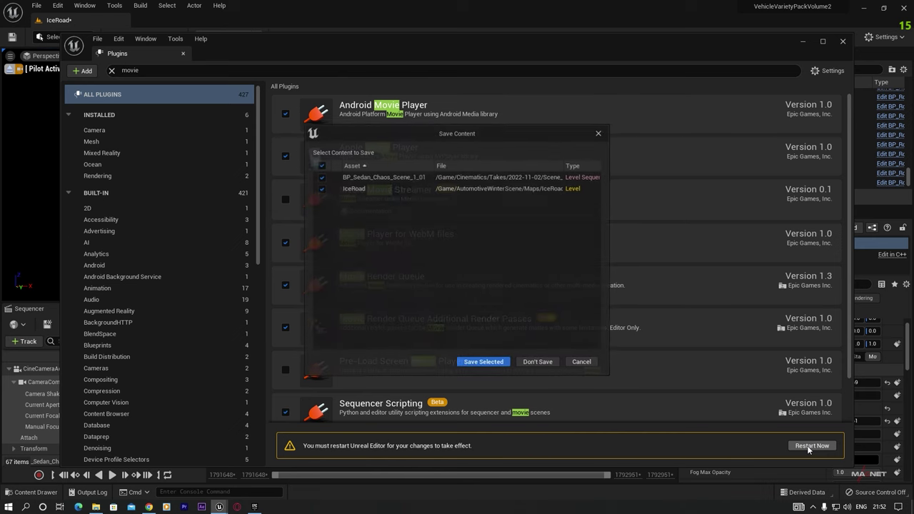
click(484, 362)
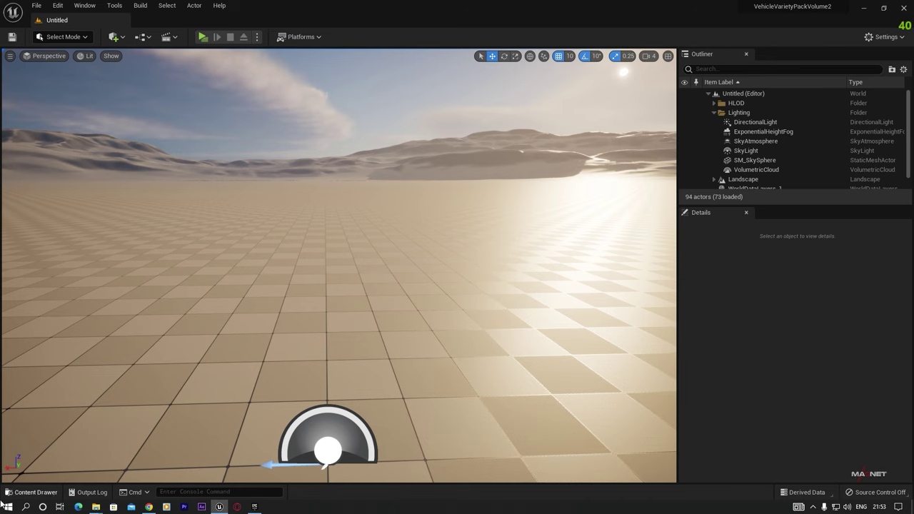
click(32, 492)
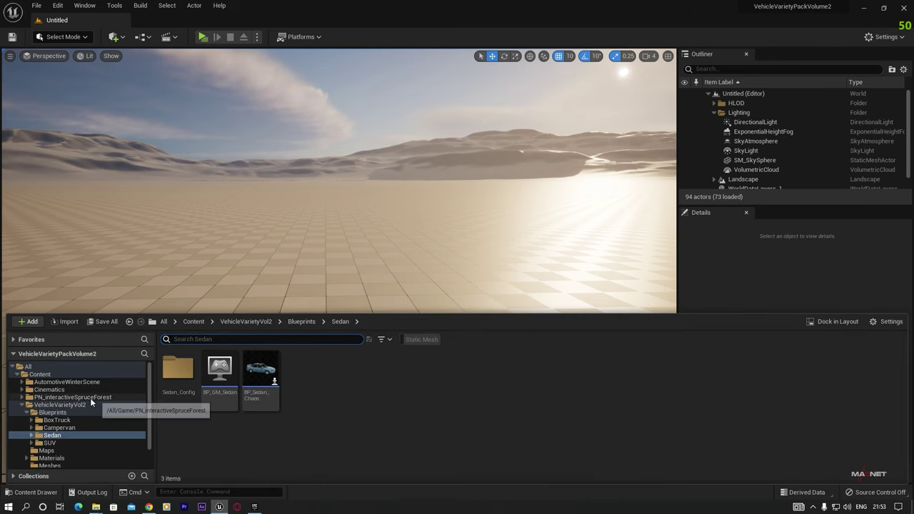
click(41, 374)
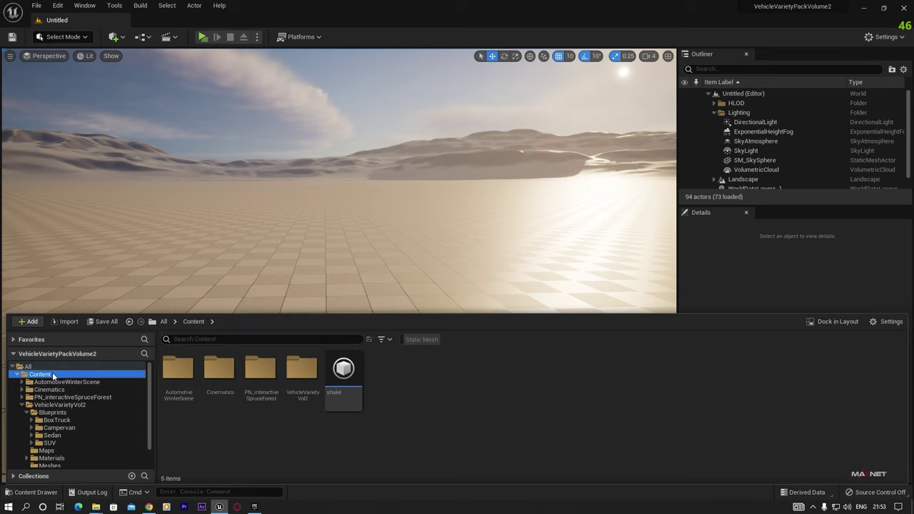
double_click(178, 368)
double_click(344, 368)
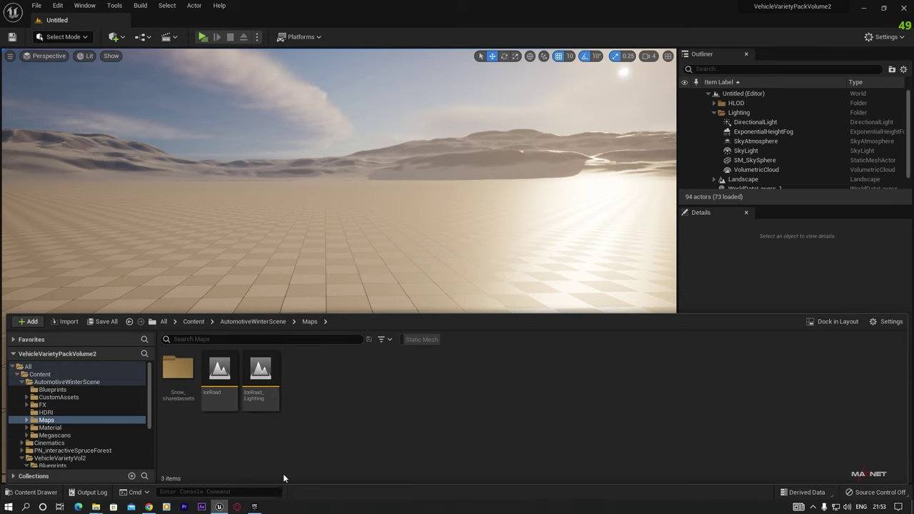
double_click(218, 396)
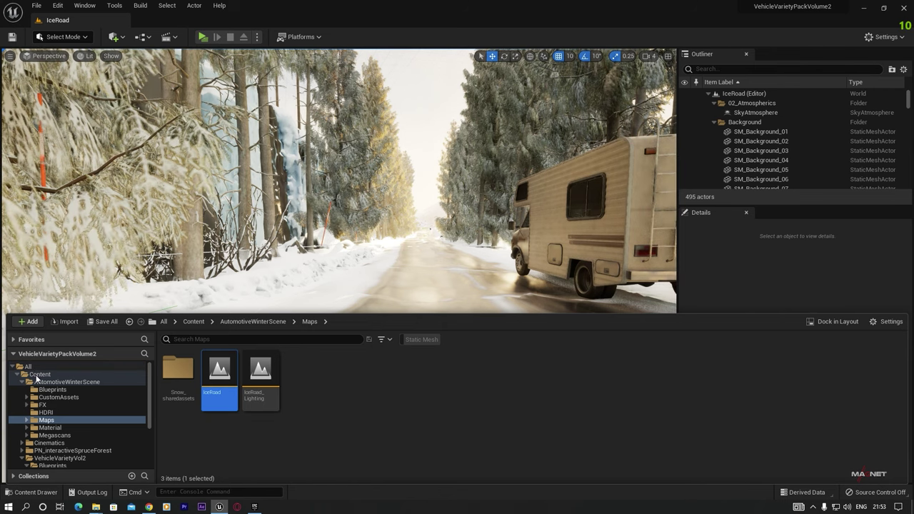
Open the BP_Sedan_Chaos_Scene_1_01 level sequence from Cinematics/Takes/2022-11-02/Scene_1_01_Subscenes
click(37, 376)
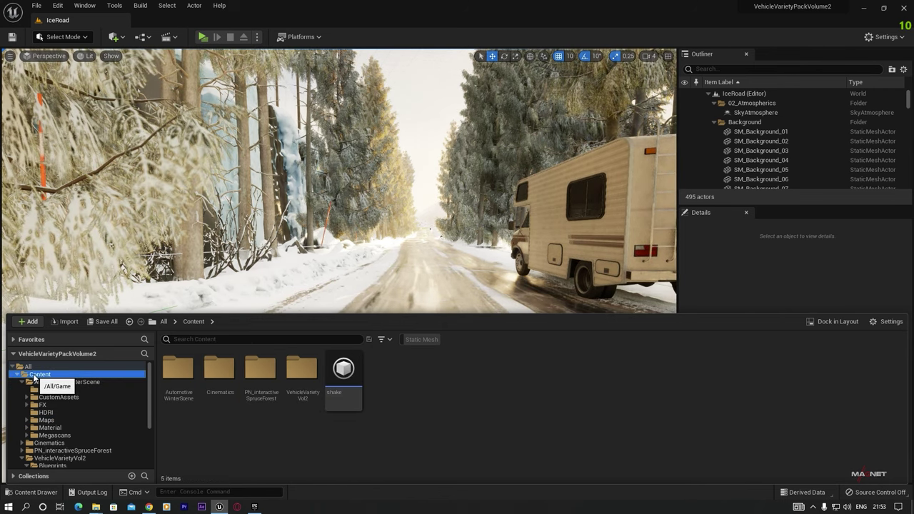
click(218, 386)
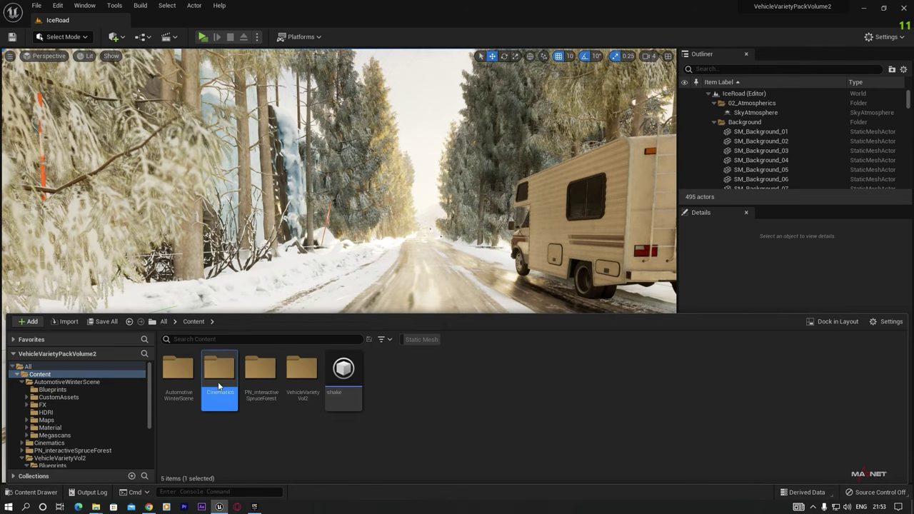
double_click(218, 386)
double_click(179, 370)
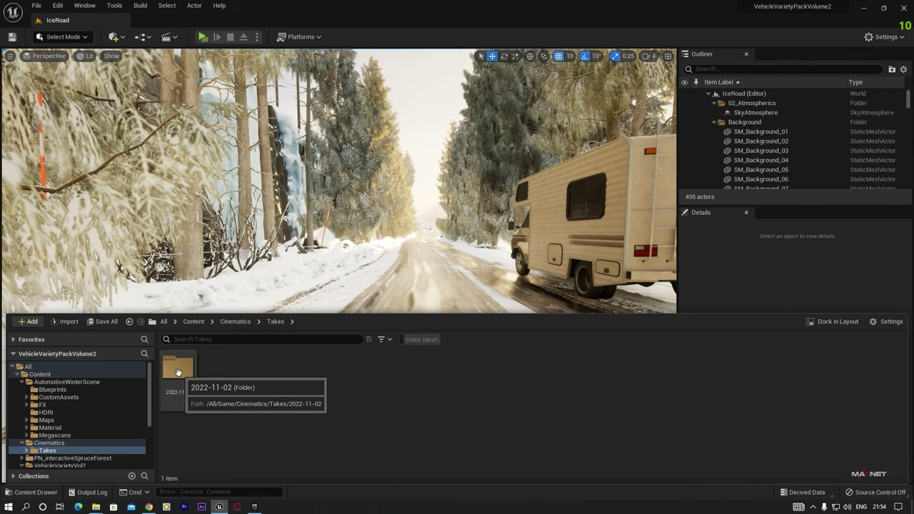
double_click(179, 370)
double_click(179, 373)
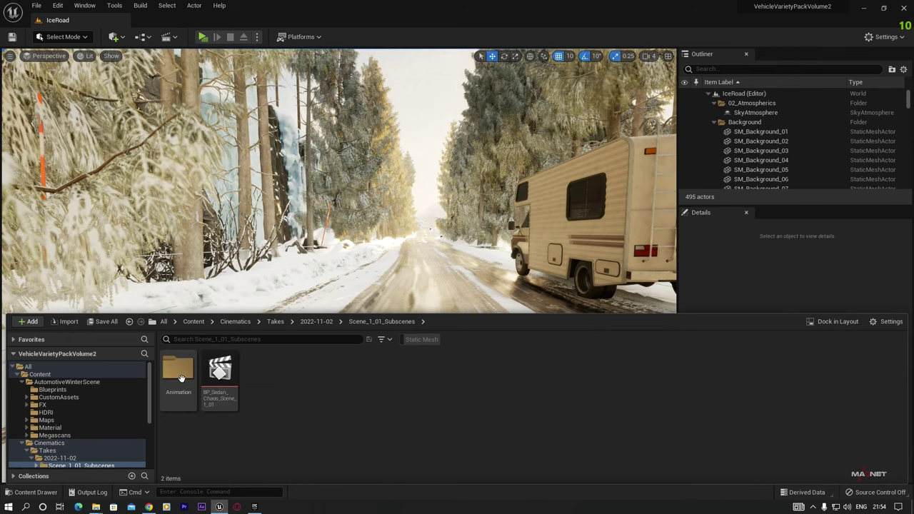
double_click(221, 372)
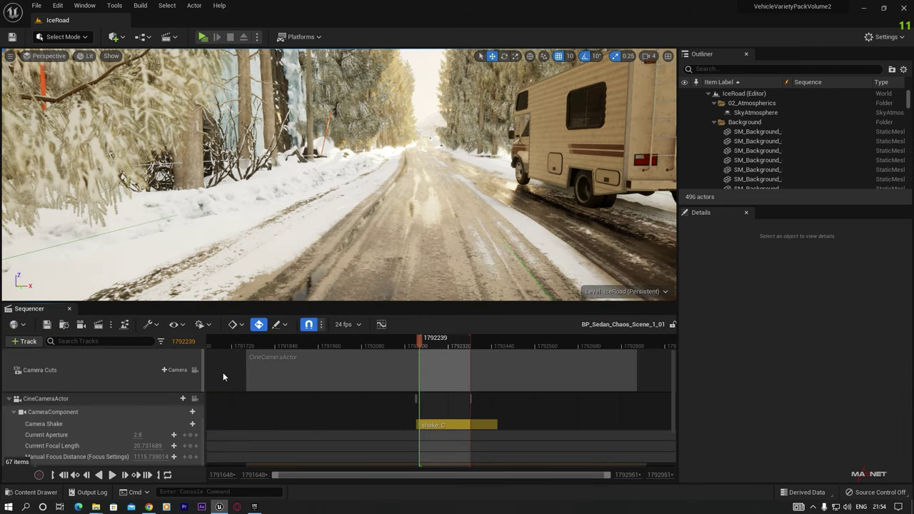
View the scene through the CineCameraActor and move the playhead to frame 1792257
click(43, 57)
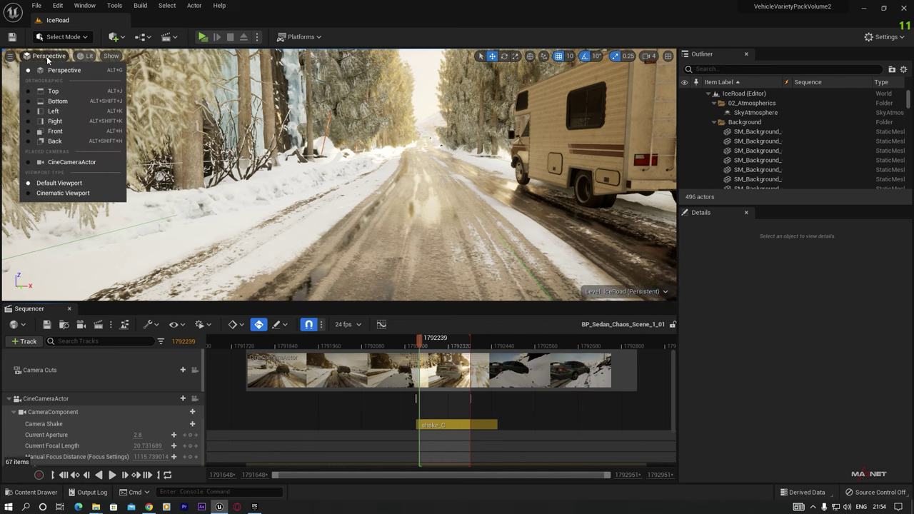
click(76, 162)
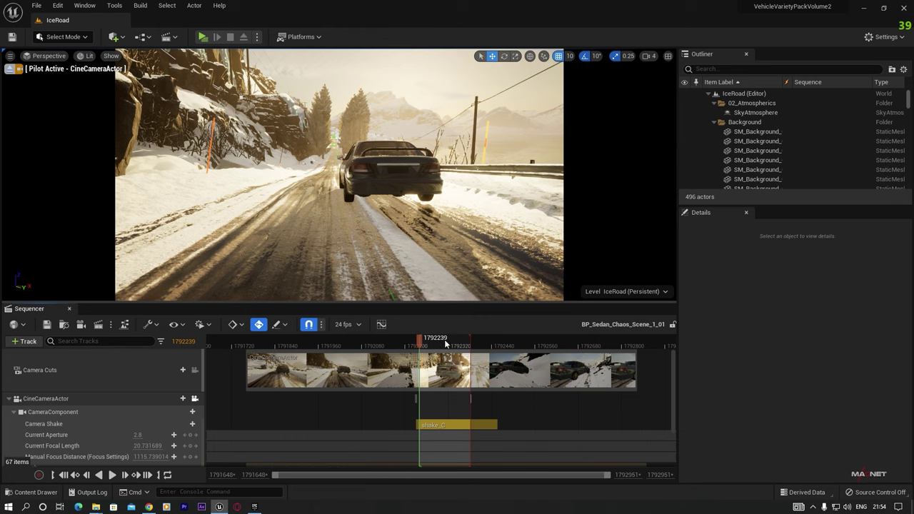
drag(445, 344, 425, 343)
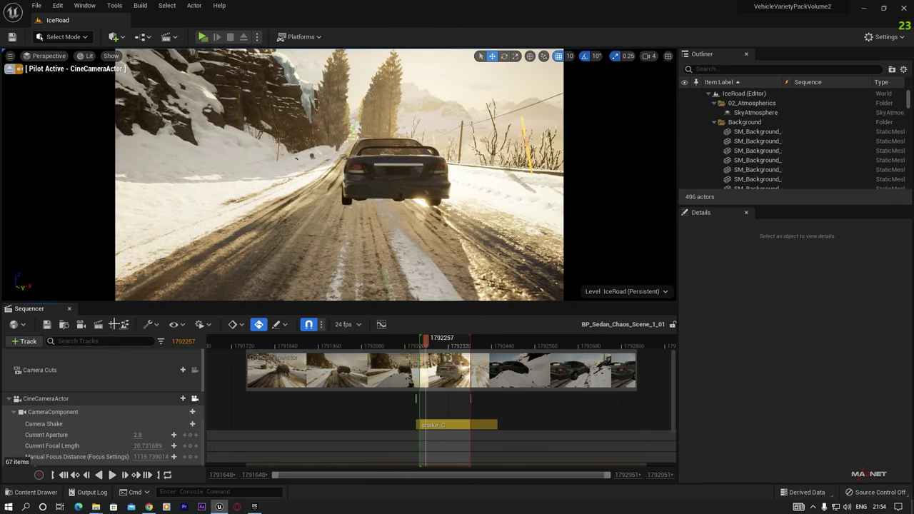
Override the CineCameraActor's lens flare intensity with 0.5 and play the shot, stopping at frame 1792350
click(13, 412)
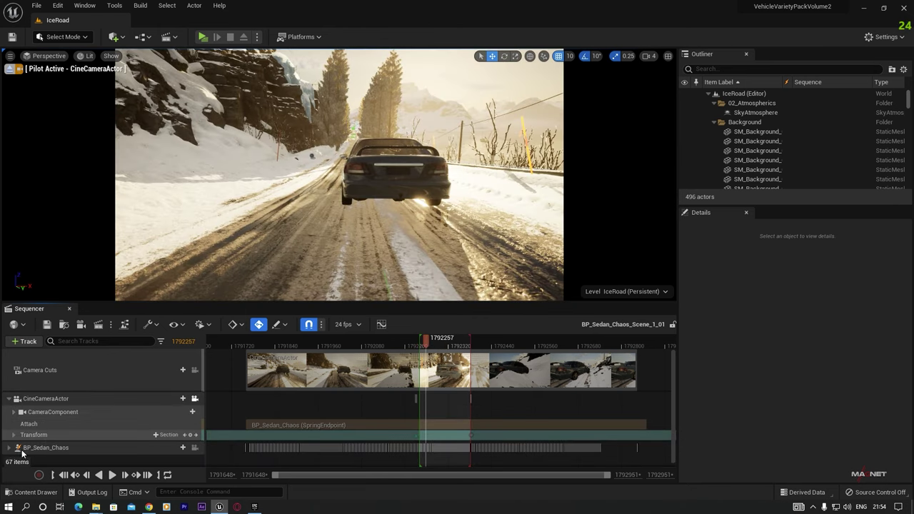
click(64, 398)
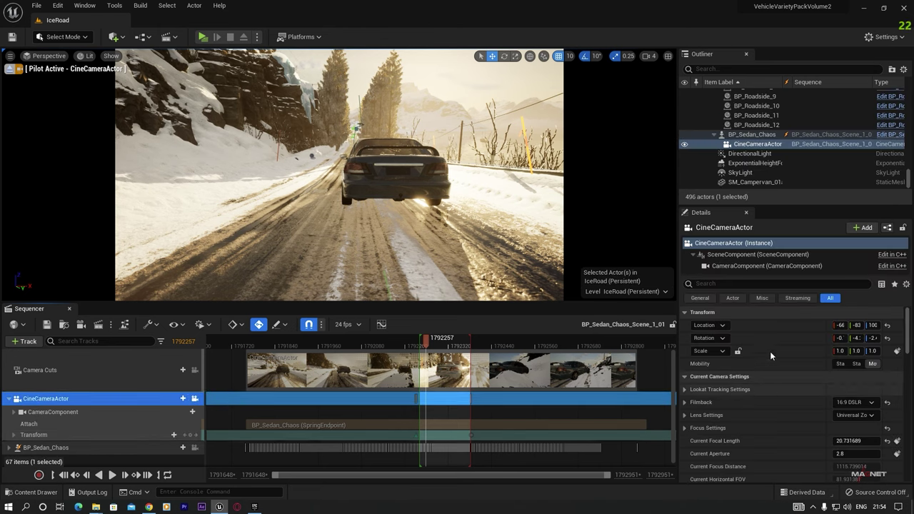
drag(907, 322, 907, 374)
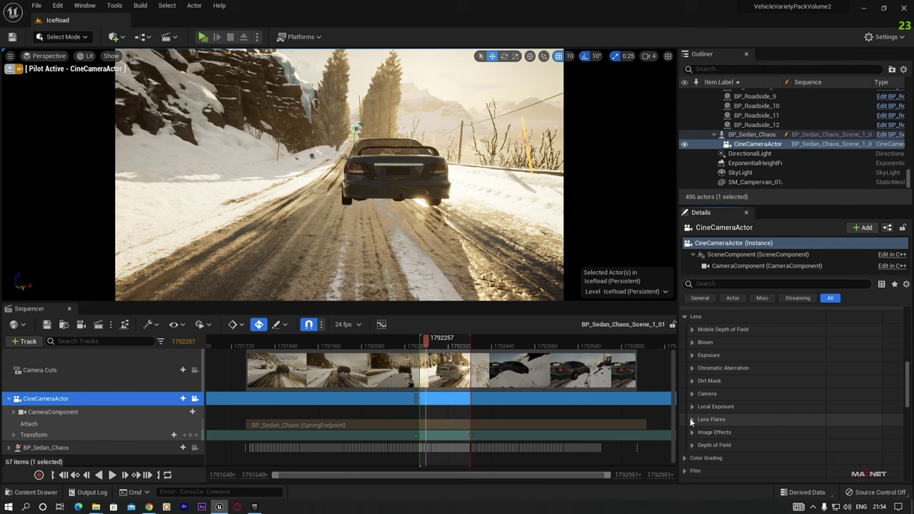
click(694, 419)
click(708, 432)
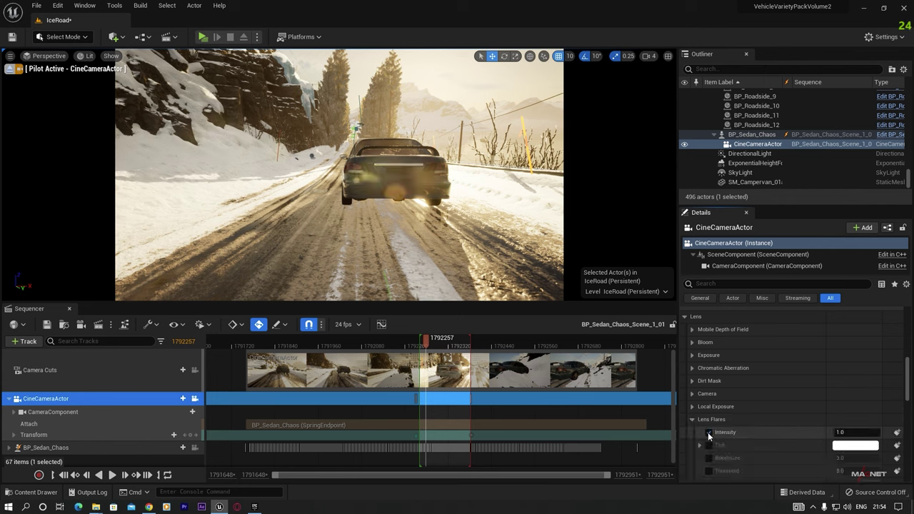
click(840, 432)
text(.5)
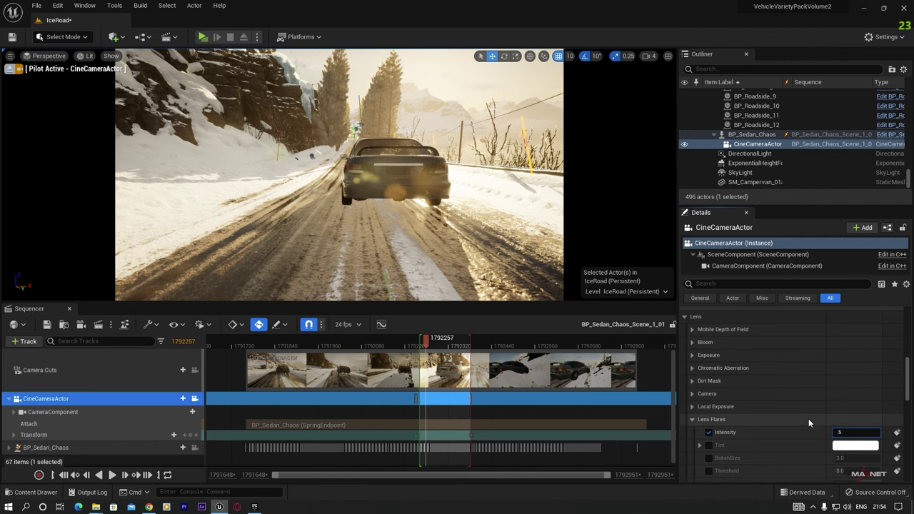
key(Return)
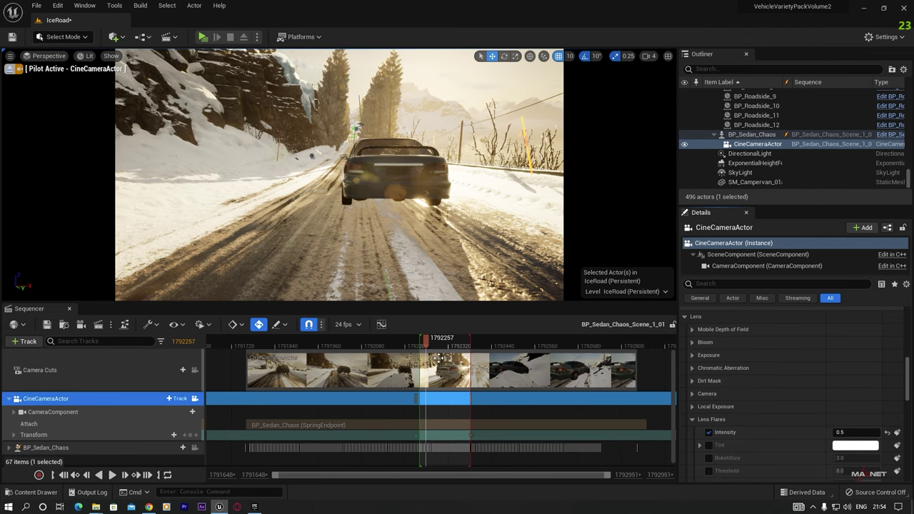
key(space)
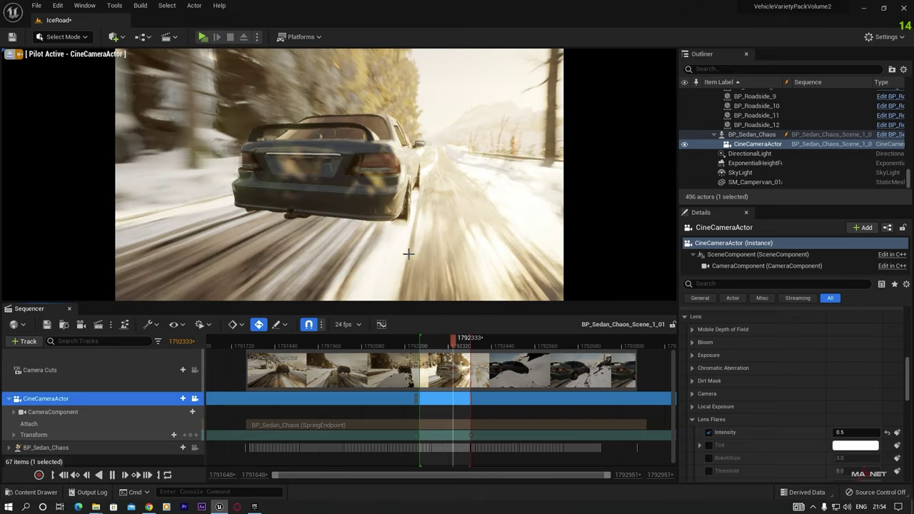
key(space)
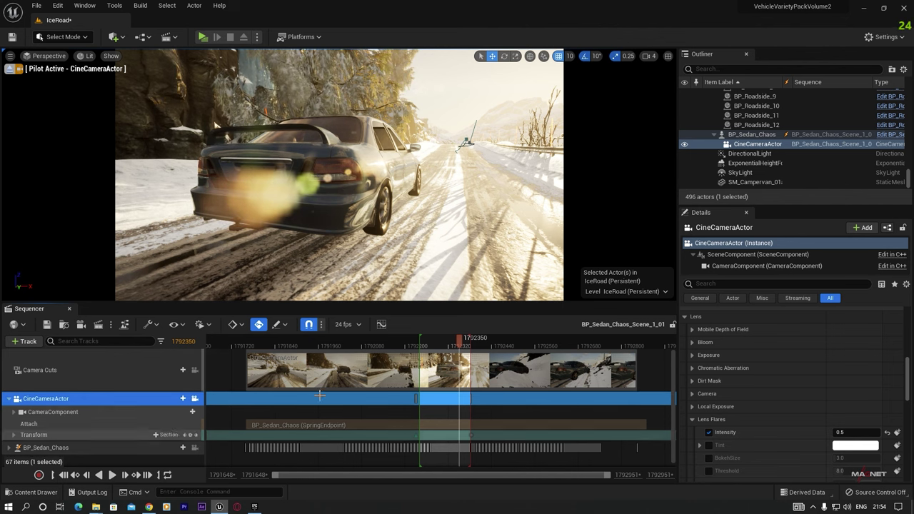
Open the Movie Render Queue and add a render job for the BP_Sedan_Chaos_Scene_1_01 sequence
click(85, 6)
mouse_move(135, 35)
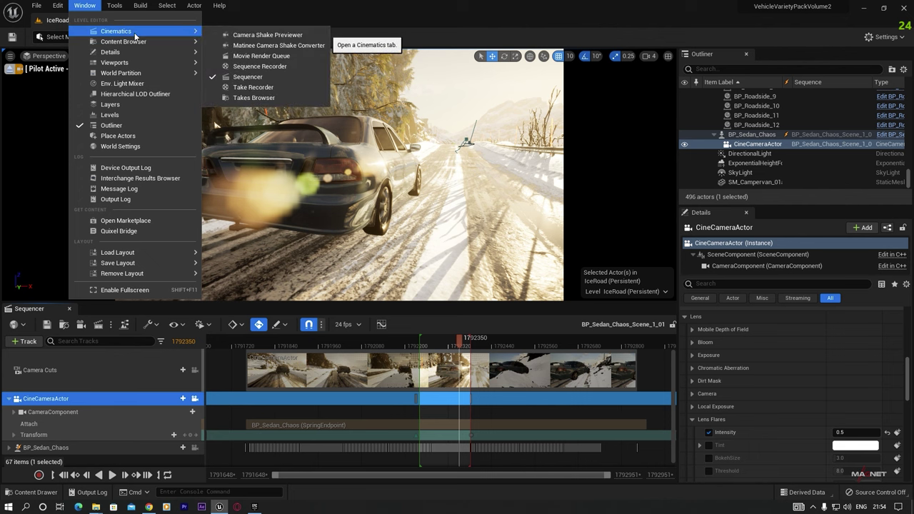
click(262, 56)
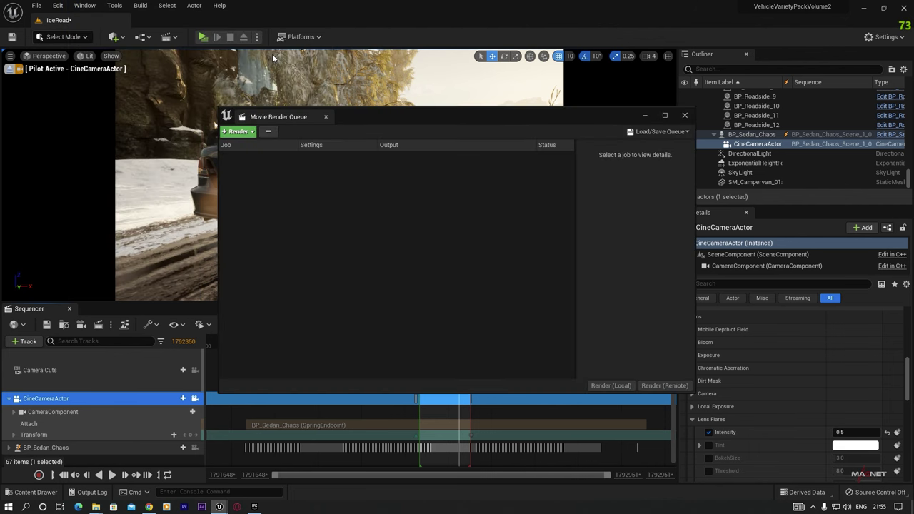
drag(411, 117, 400, 82)
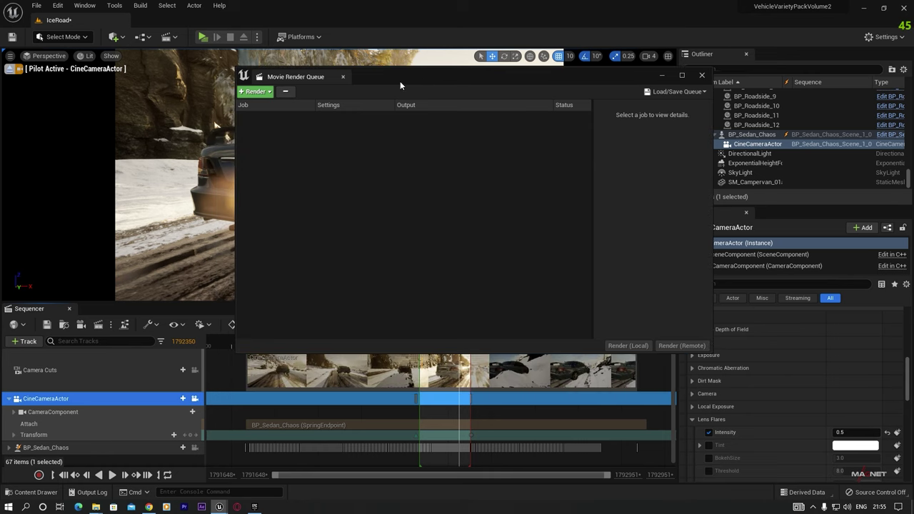
click(257, 92)
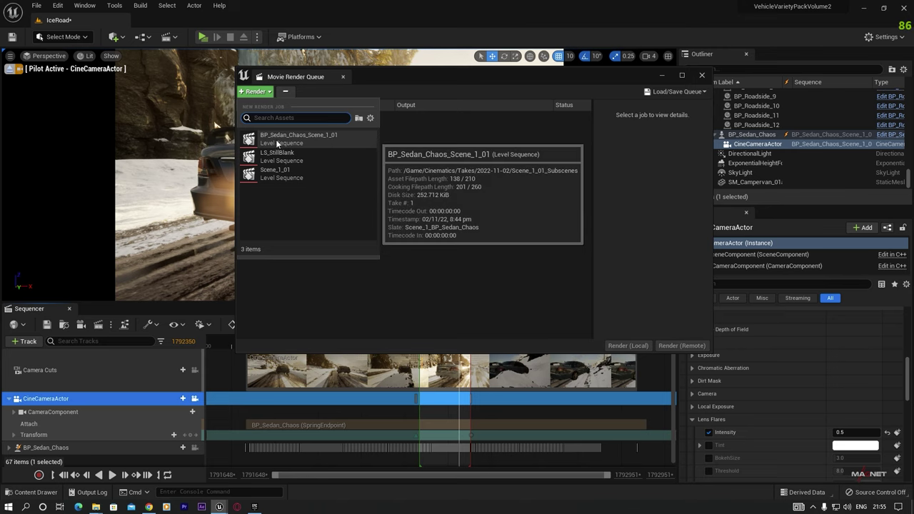
click(321, 140)
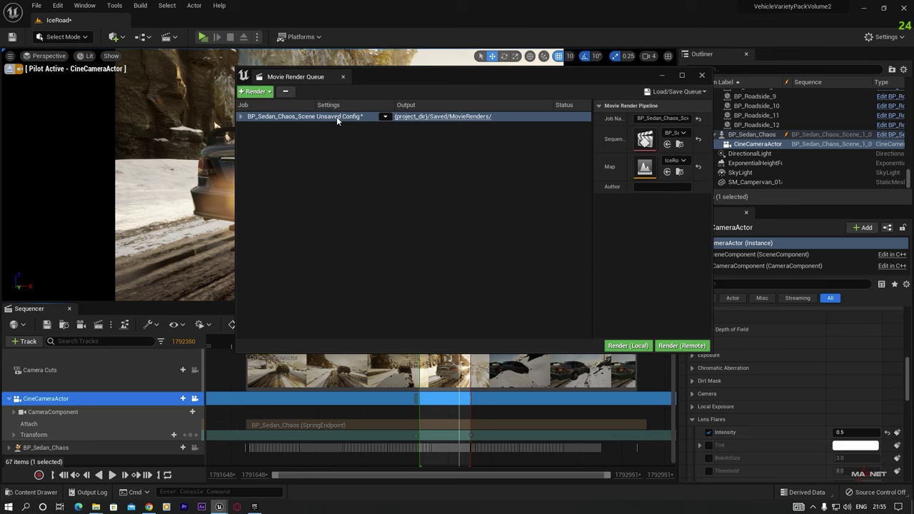
Open the render job's configuration and remove the jpg Sequence [8bit] export
click(336, 117)
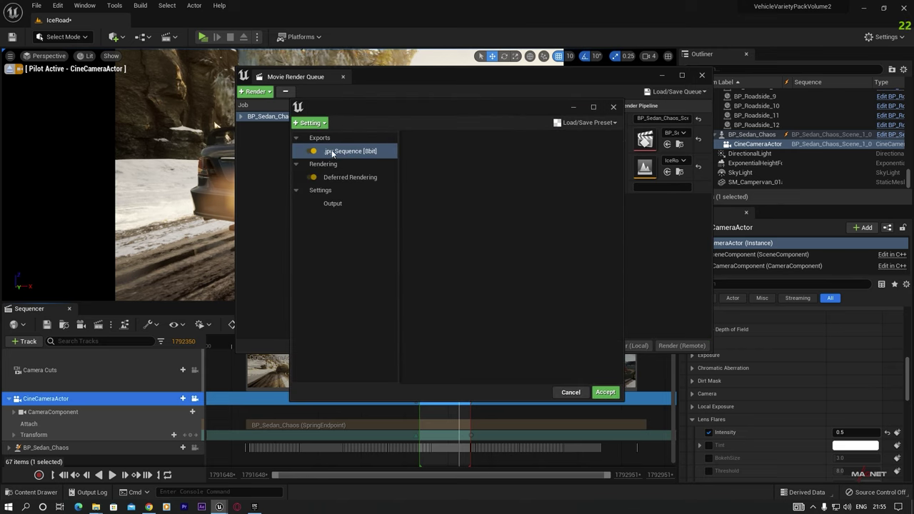
click(324, 154)
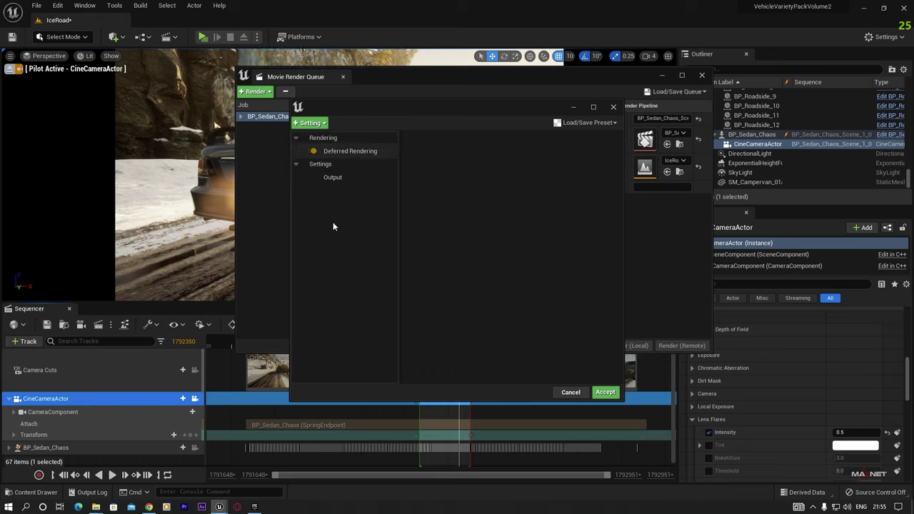
Add an Anti-aliasing setting to the render job and set its temporal sample count to 32
click(310, 123)
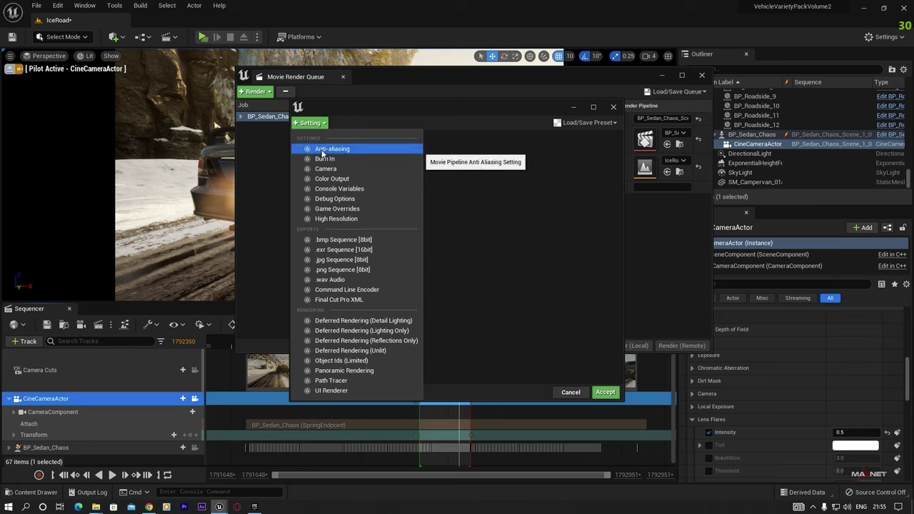
click(333, 150)
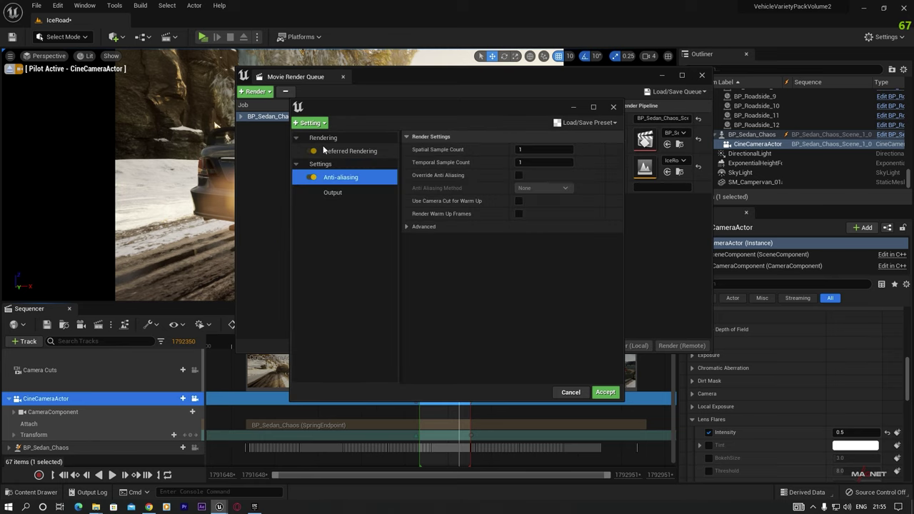
click(521, 162)
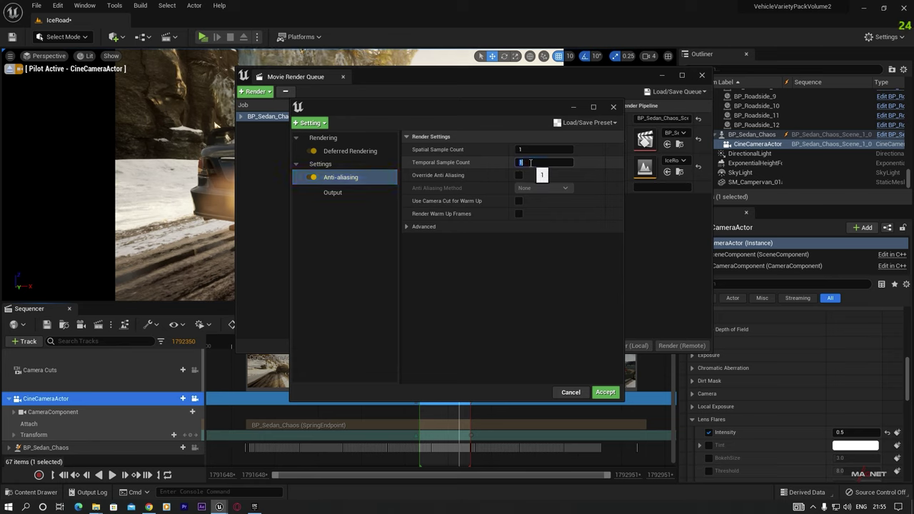
text(32)
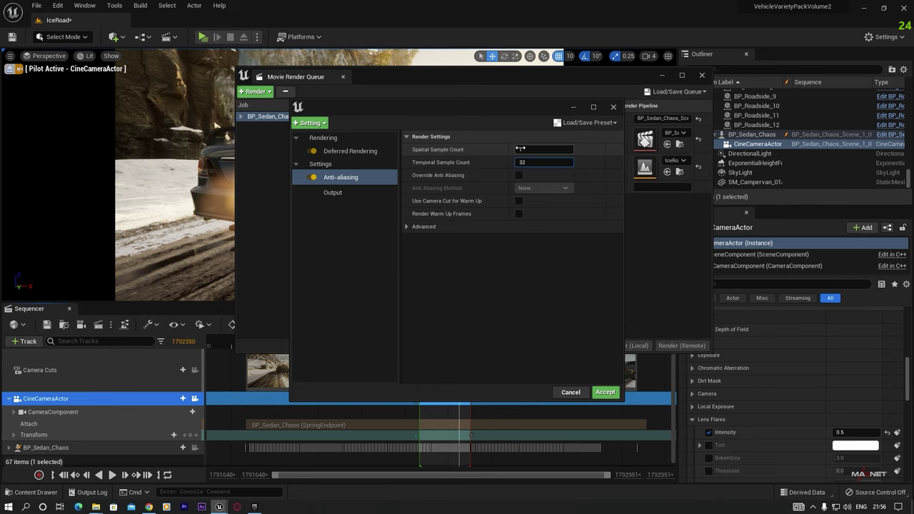
click(531, 148)
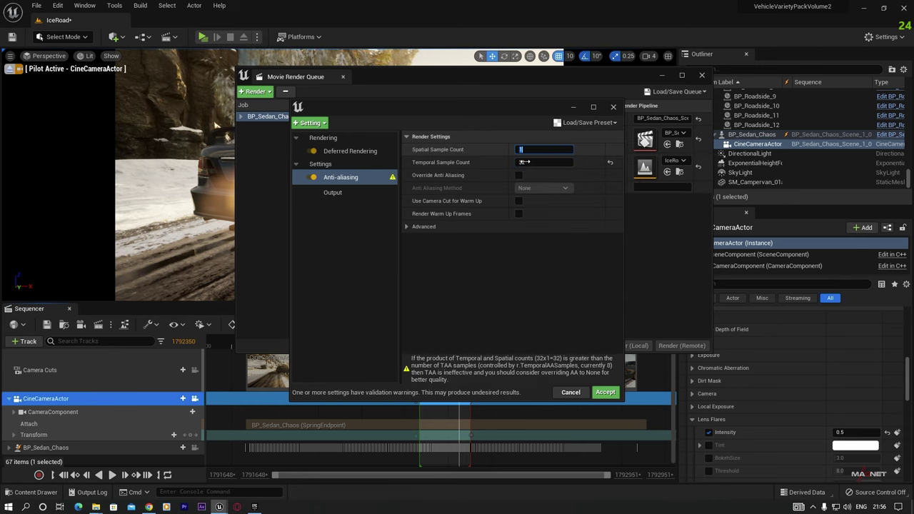
click(532, 162)
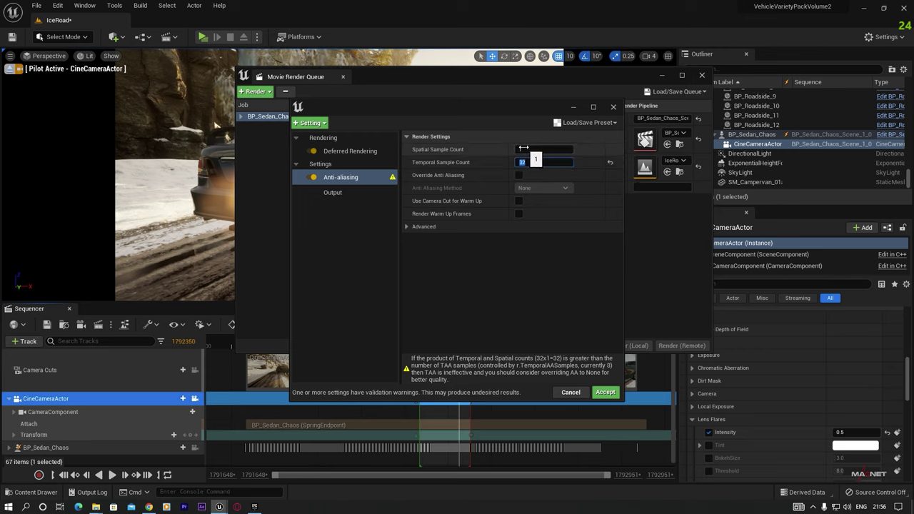
click(532, 161)
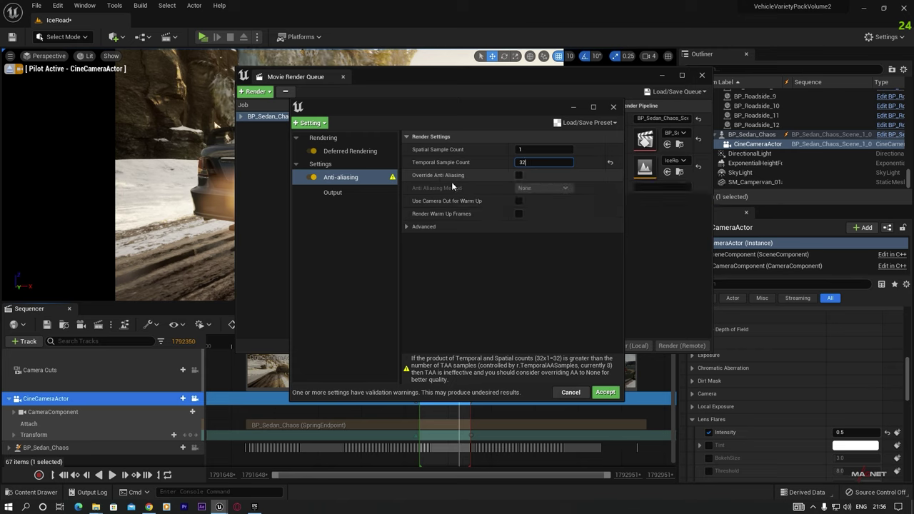
Override the job's anti-aliasing and choose Multisample Anti-Aliasing (MSAA) as the method
click(519, 175)
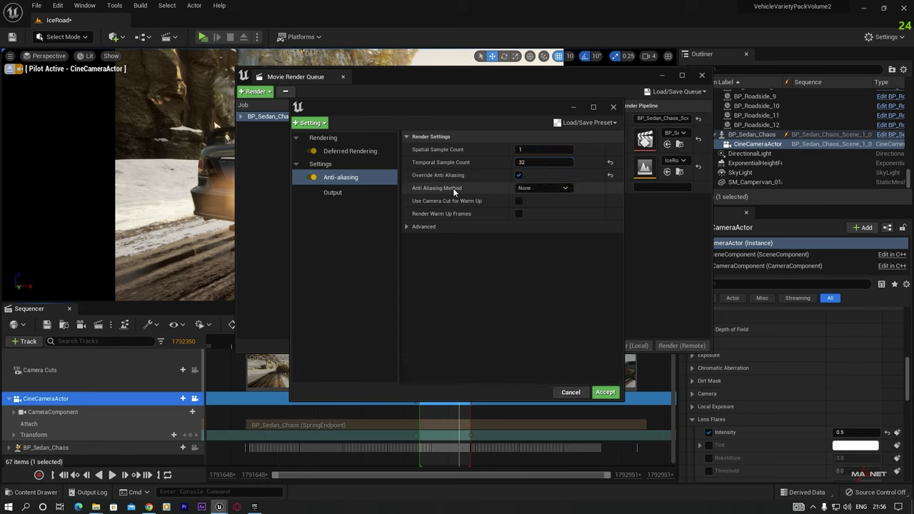
click(550, 187)
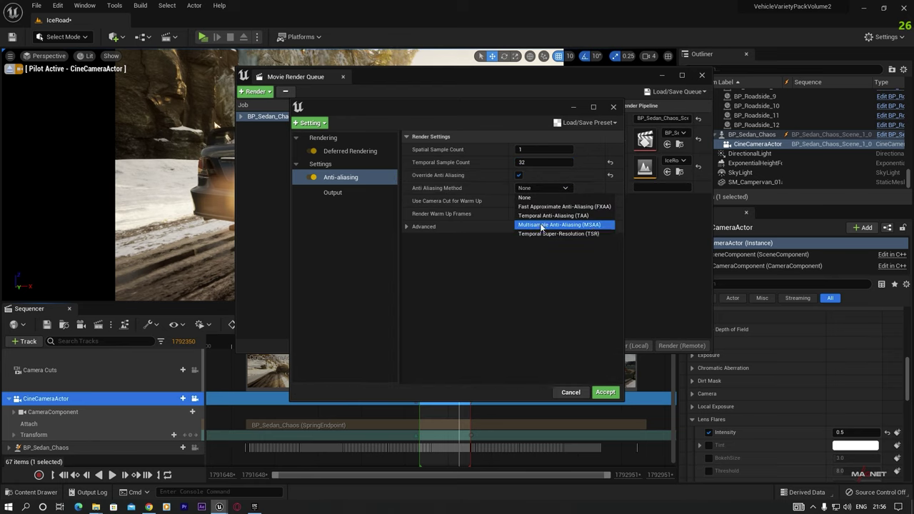
click(550, 225)
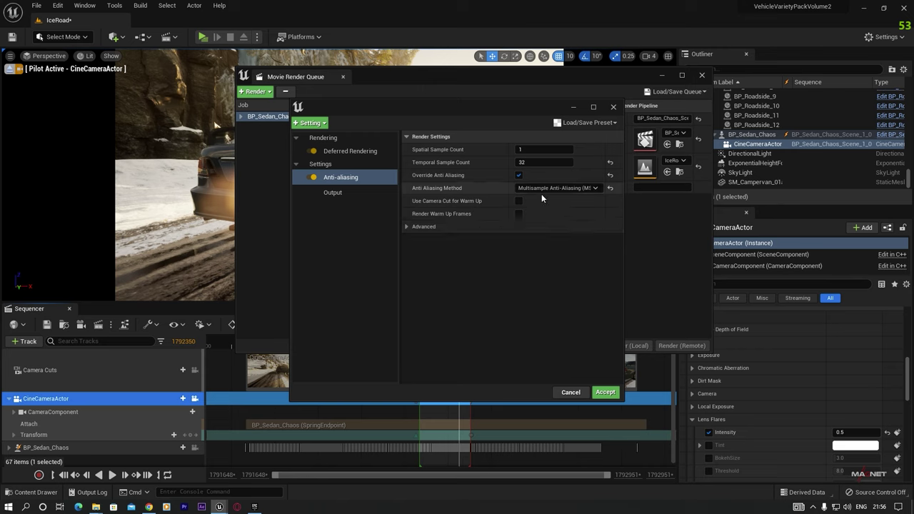
Add a Camera setting to the render job and set its shutter timing to Frame Close
click(311, 122)
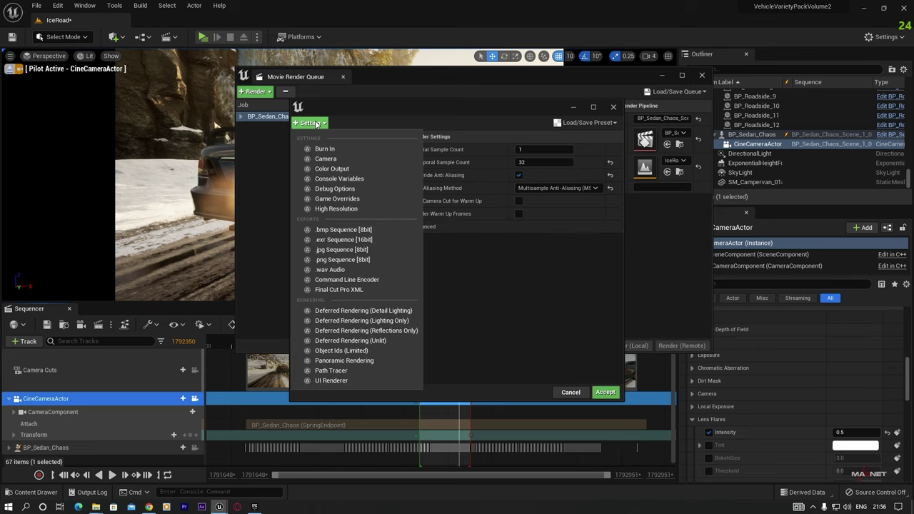
click(344, 159)
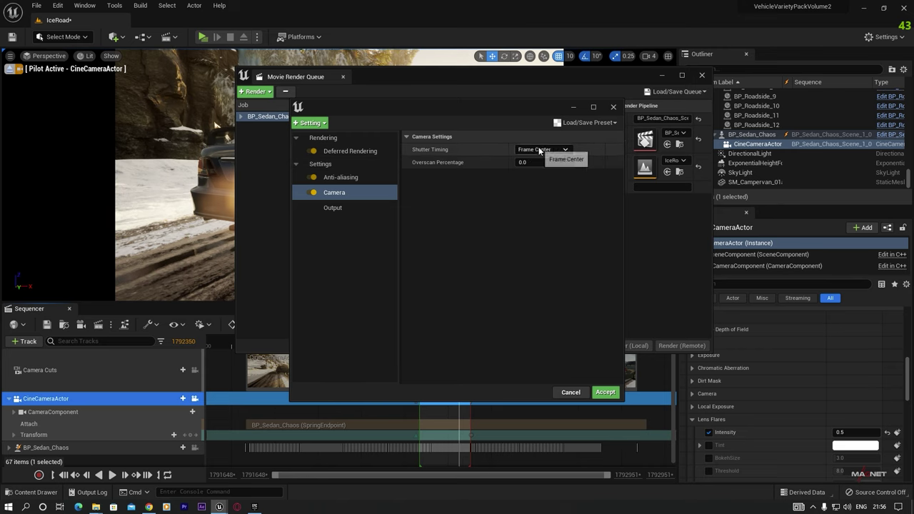
click(539, 150)
click(538, 177)
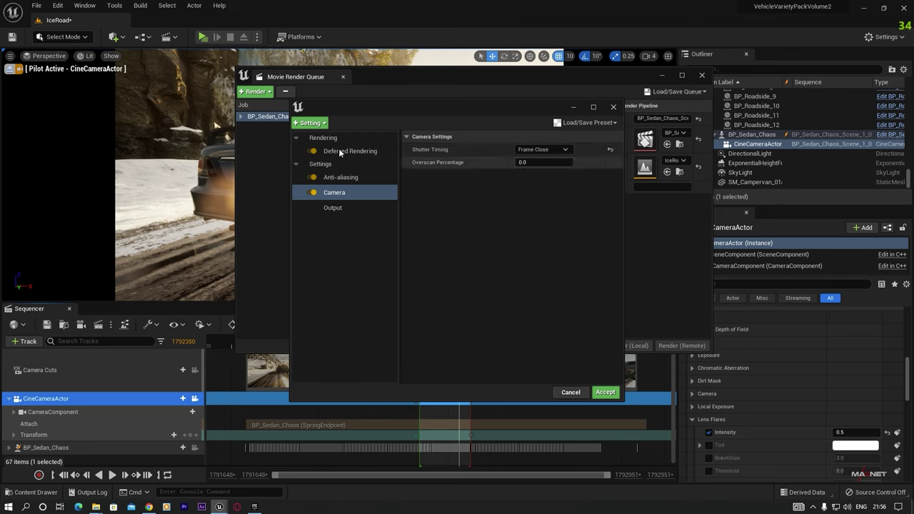
Add a High Resolution setting to the render job and enable Override Sub Surface Scattering
click(320, 124)
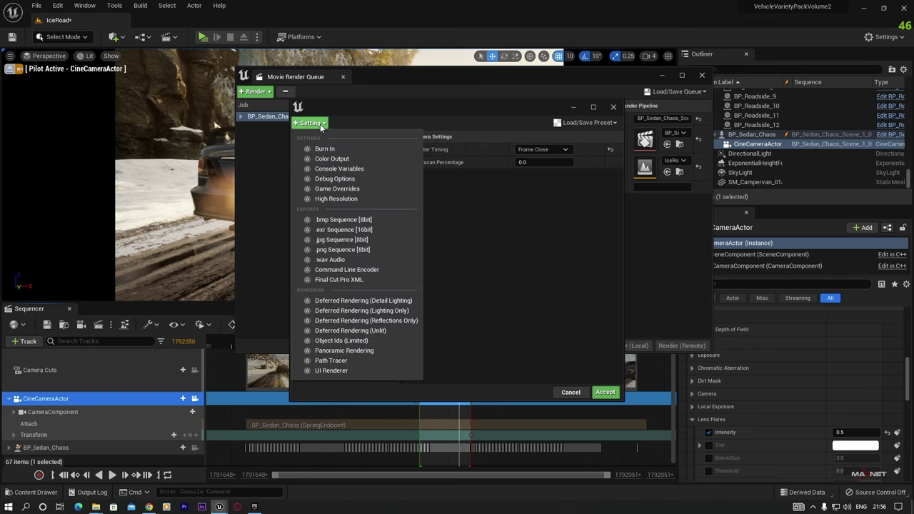
click(344, 200)
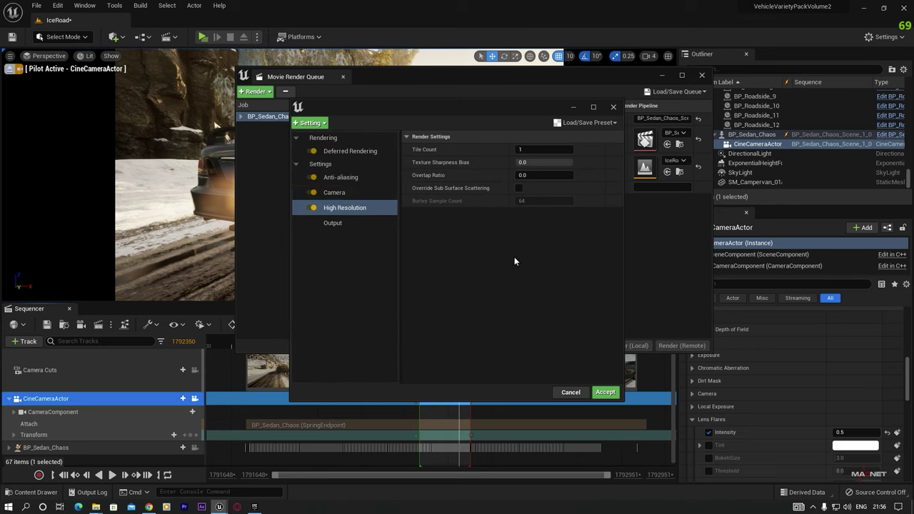
click(518, 188)
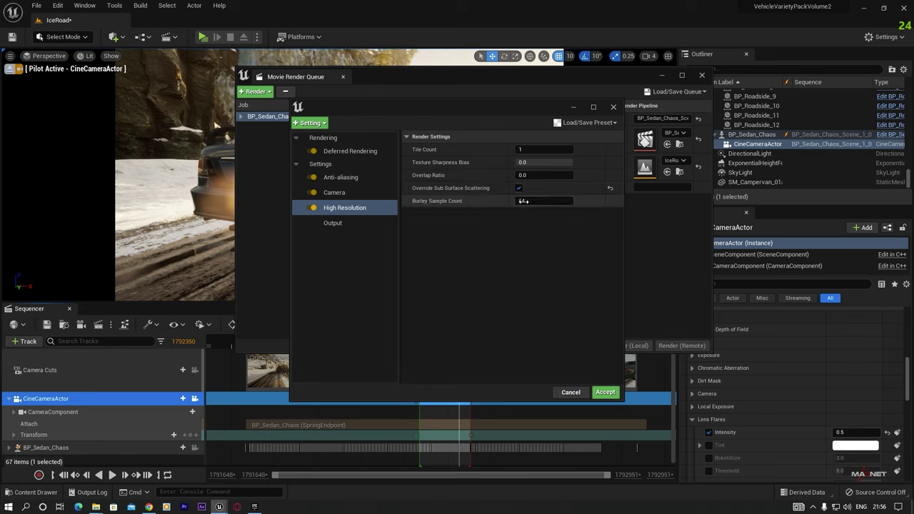
Add an .exr Sequence [16bit] export and set the output directory to F:/ue output/car/New folder
click(309, 124)
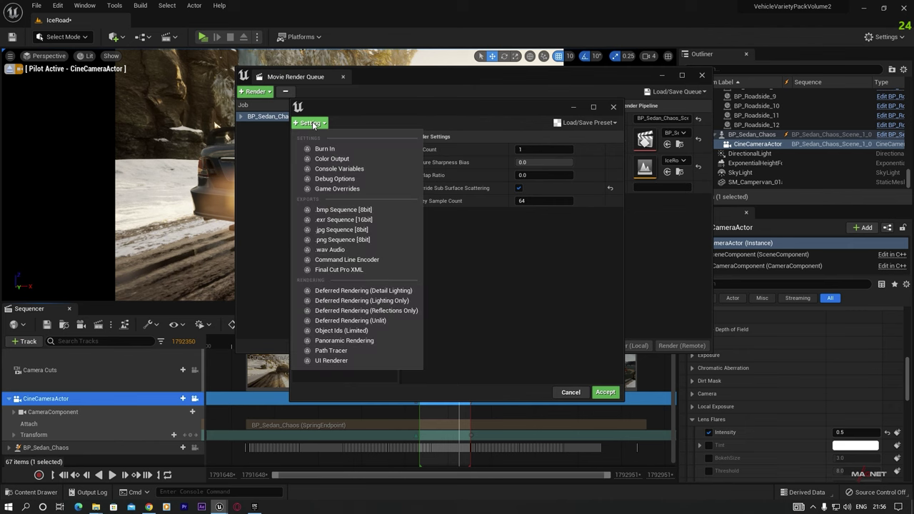
click(369, 221)
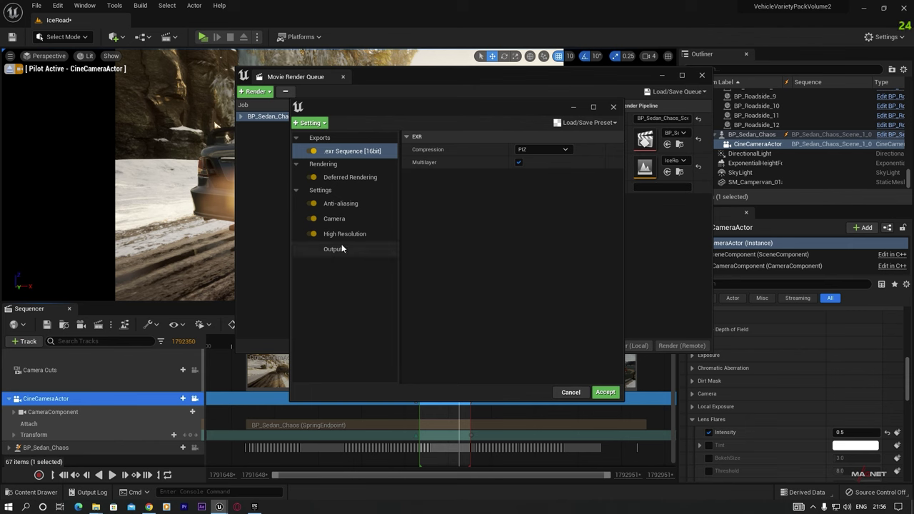
click(345, 249)
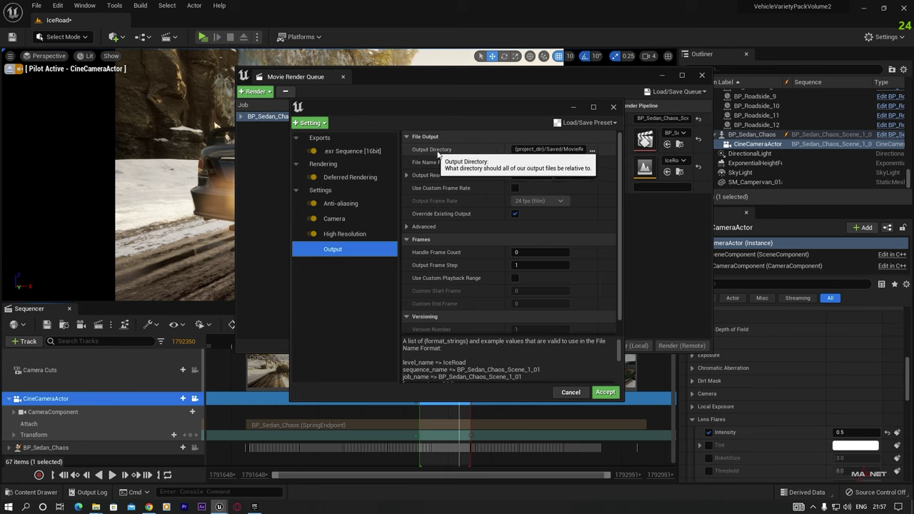
click(591, 152)
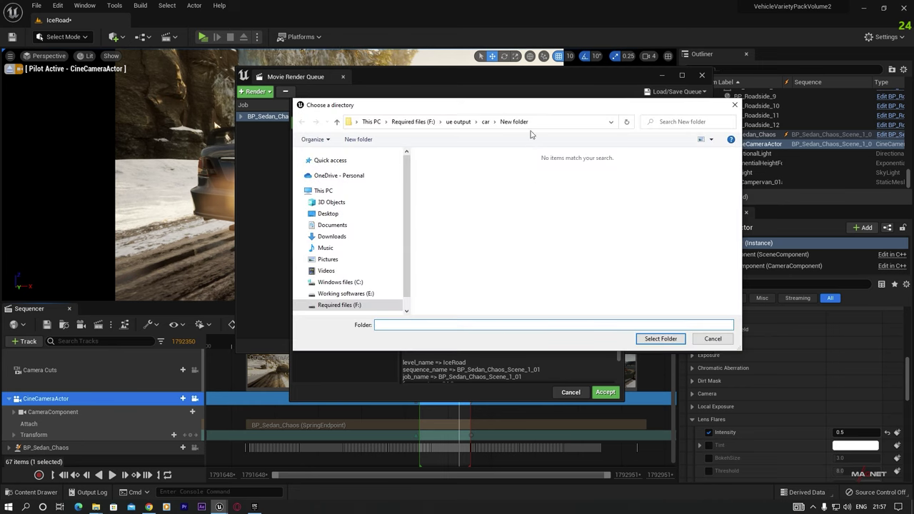
click(658, 339)
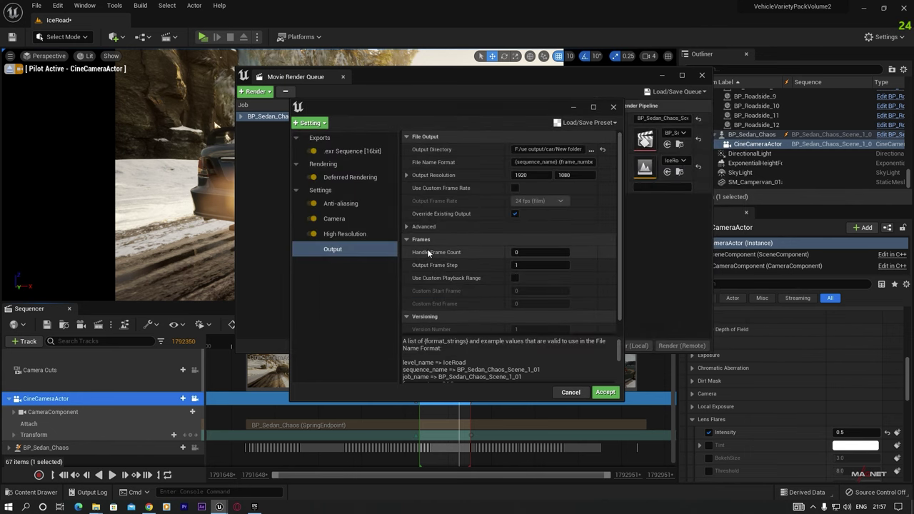
Enable a custom output frame rate of 23.976 (NTSC/24) and accept the render job's configuration
scroll(471, 273, down, 1)
scroll(472, 268, up, 1)
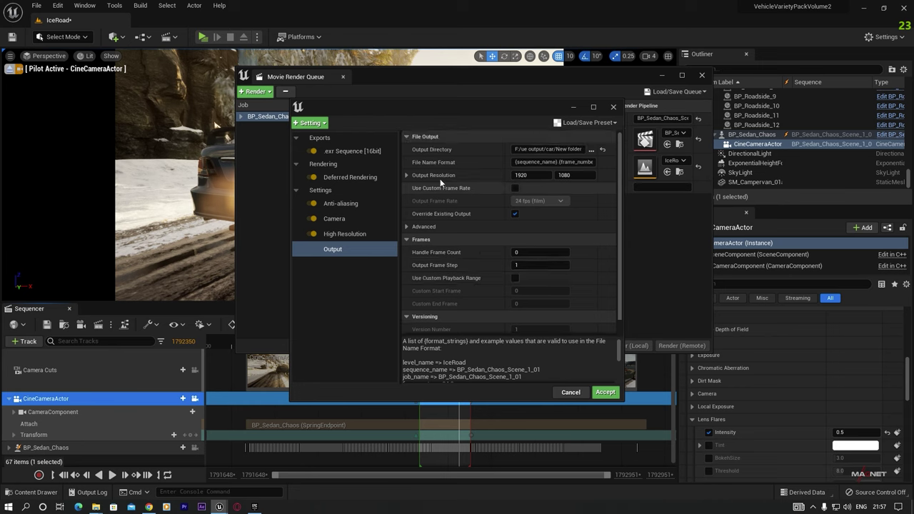
click(514, 189)
click(524, 203)
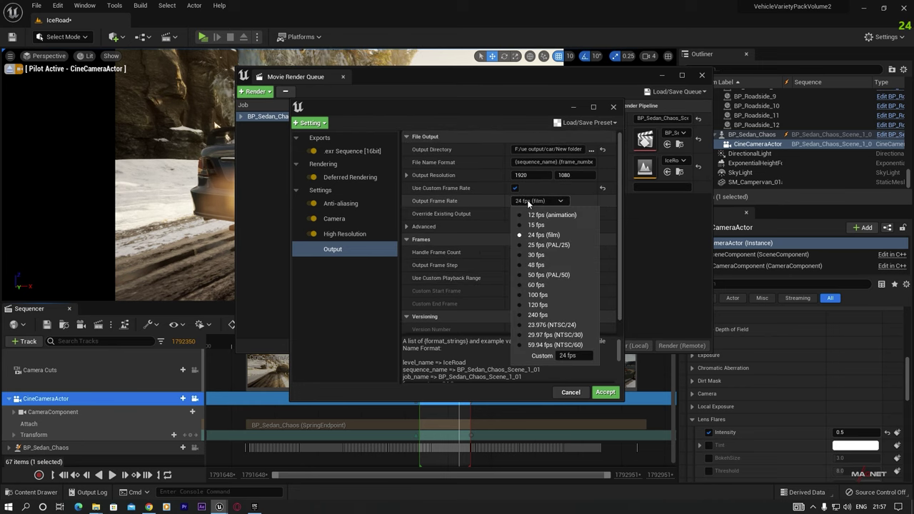
click(587, 359)
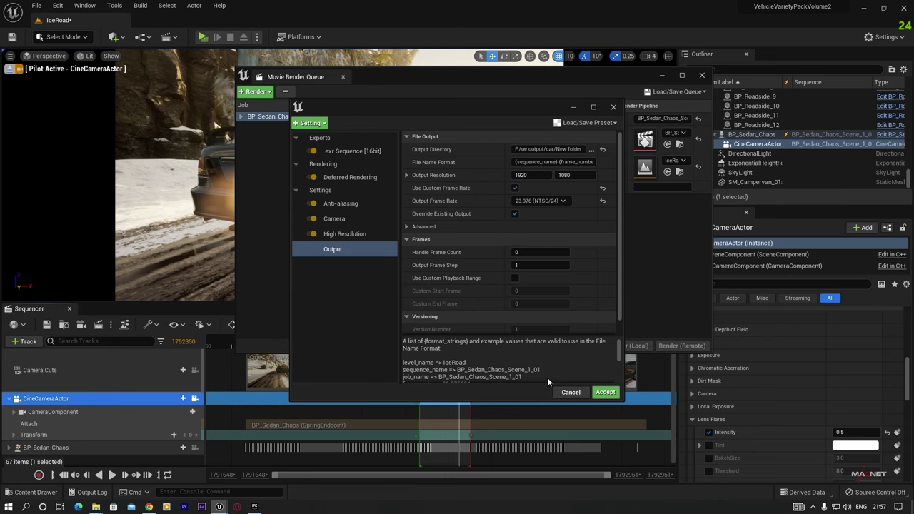
click(605, 392)
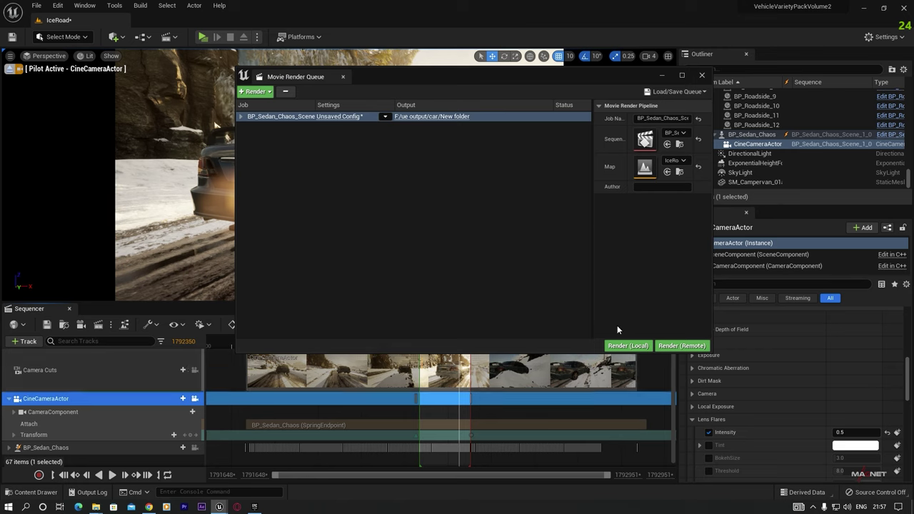